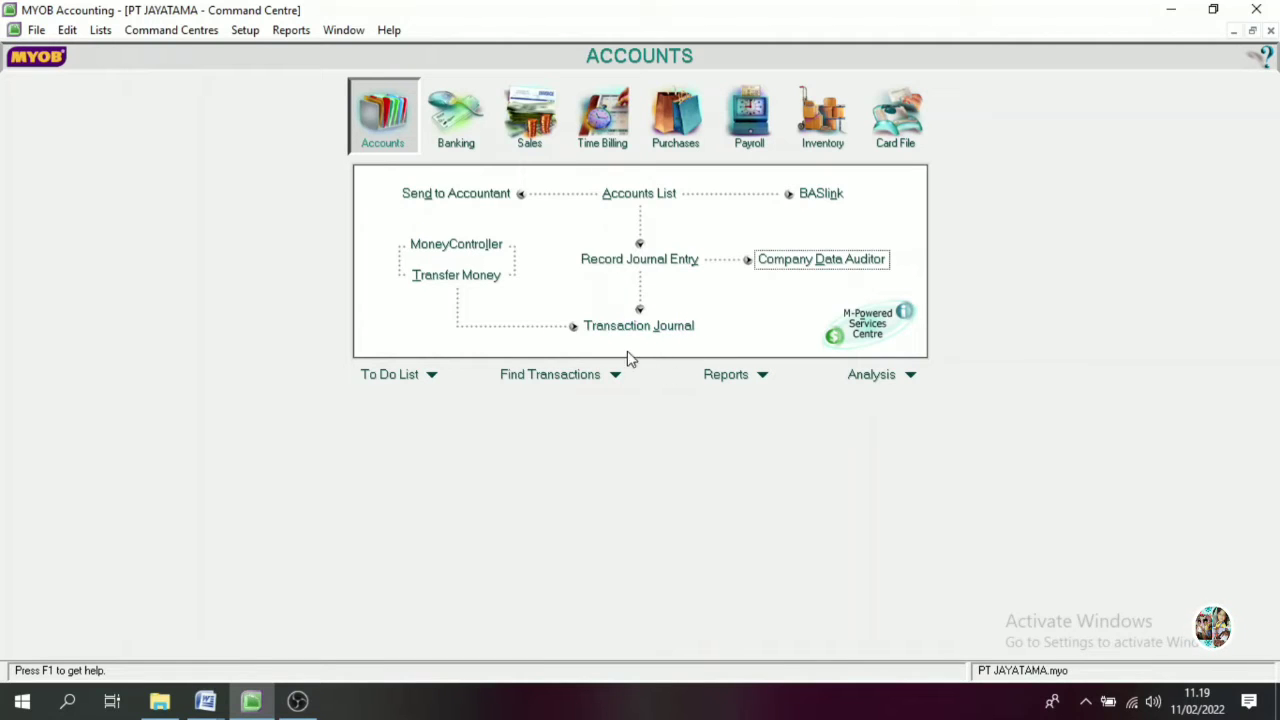
# - Look through the P3 - Soal Praktik Data Awal document in Word down to the opening balances list, and return to MYOB
pyautogui.click(215, 695)
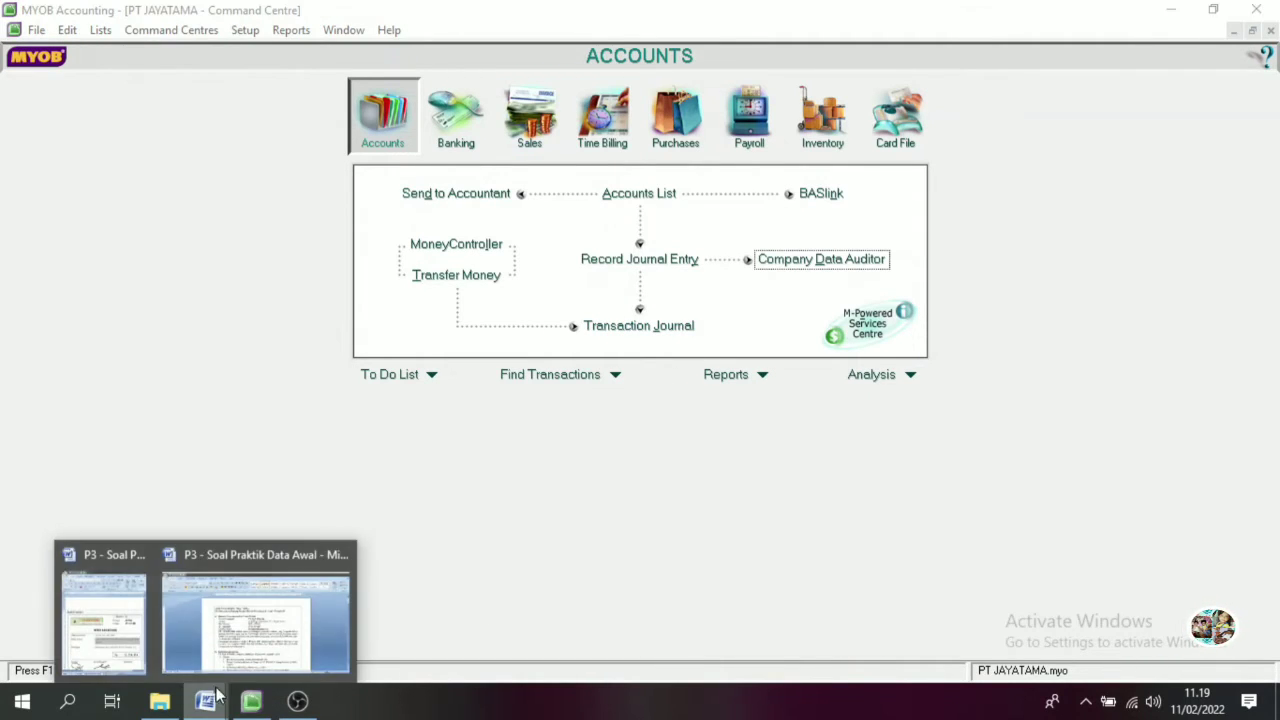
pyautogui.click(238, 646)
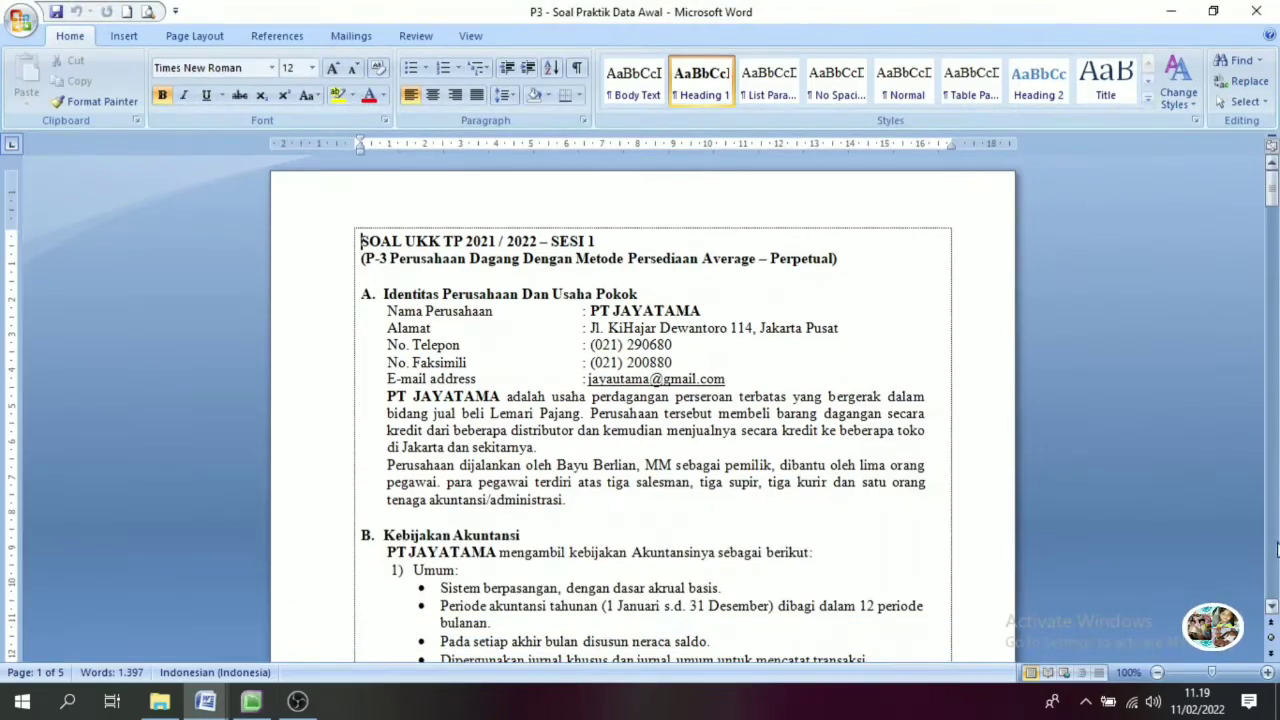
pyautogui.scroll(-10, 1275, 552)
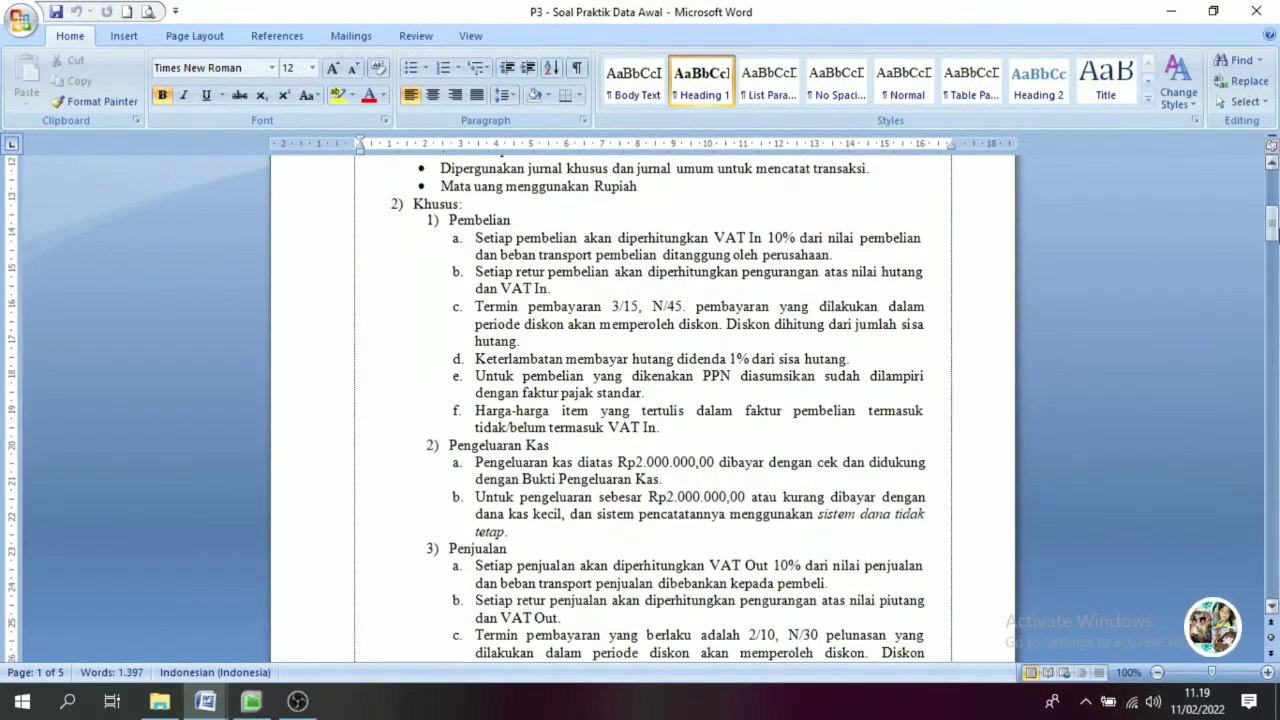
pyautogui.moveTo(1273, 230); pyautogui.dragTo(1197, 490)
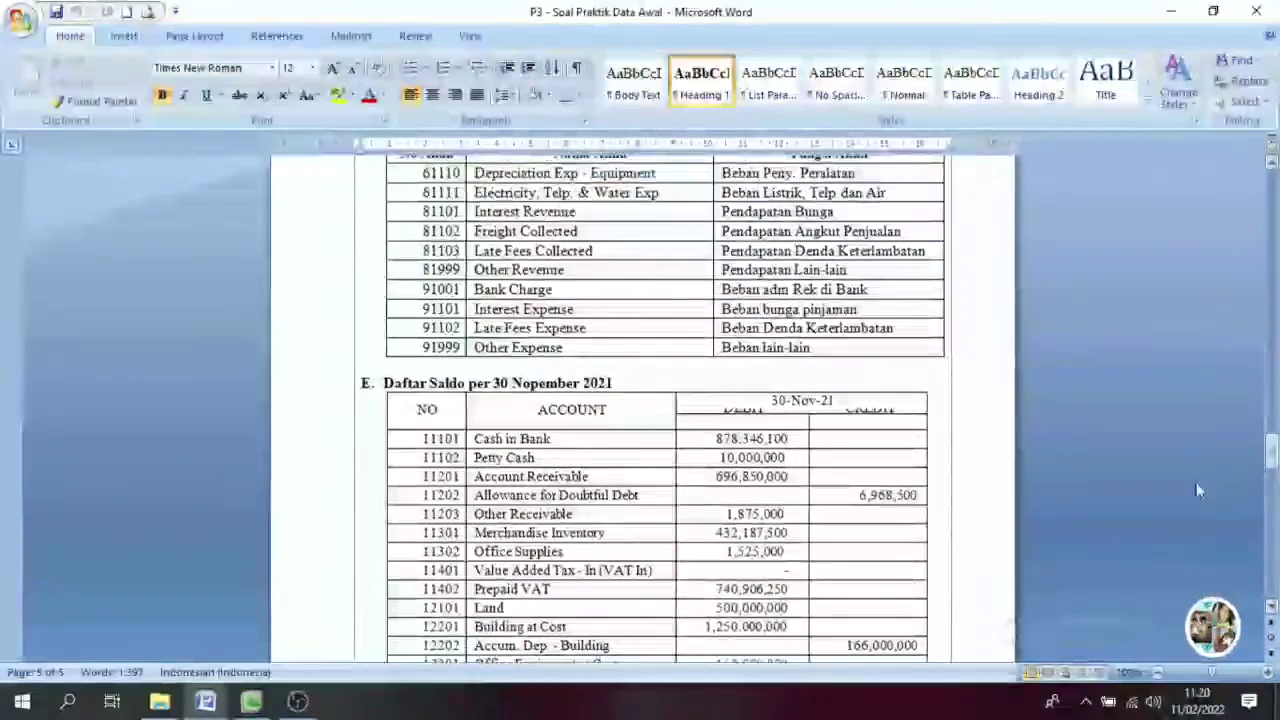
pyautogui.click(250, 701)
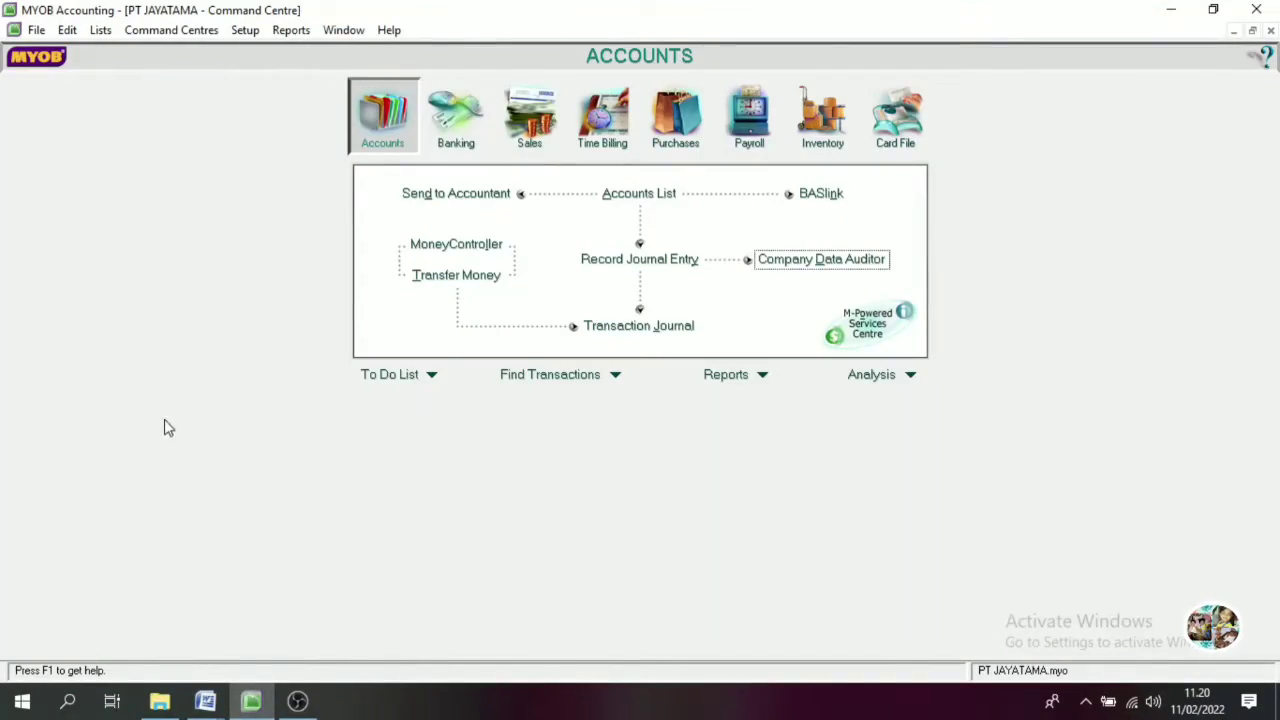
pyautogui.moveTo(205, 701)
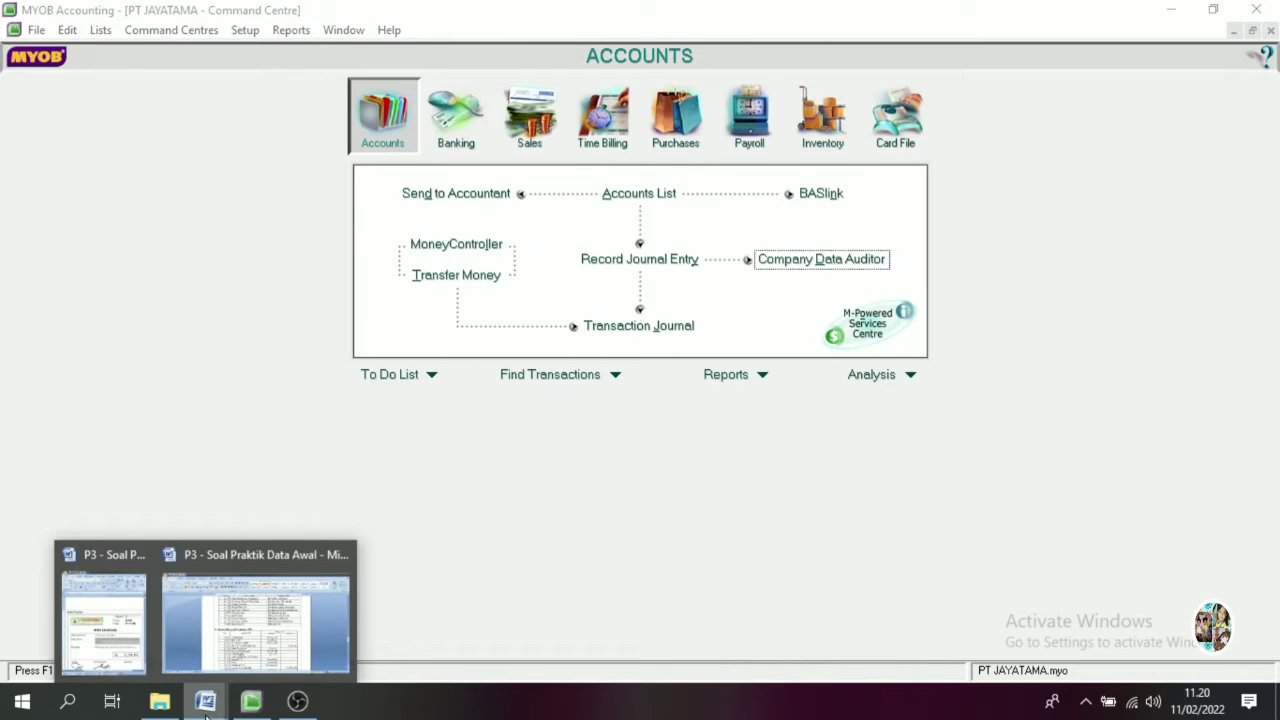
pyautogui.click(128, 660)
pyautogui.click(541, 530)
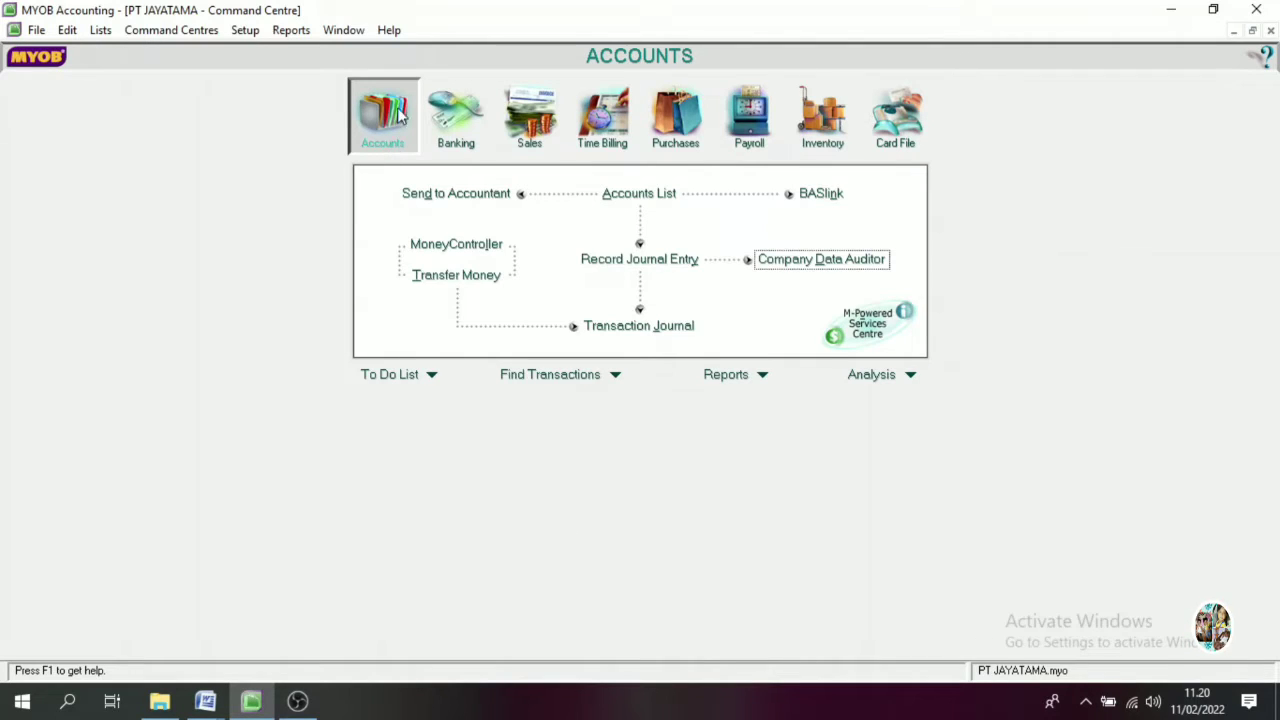
# - Open the Company Data Auditor and run its Transaction Review on the company file
pyautogui.click(856, 266)
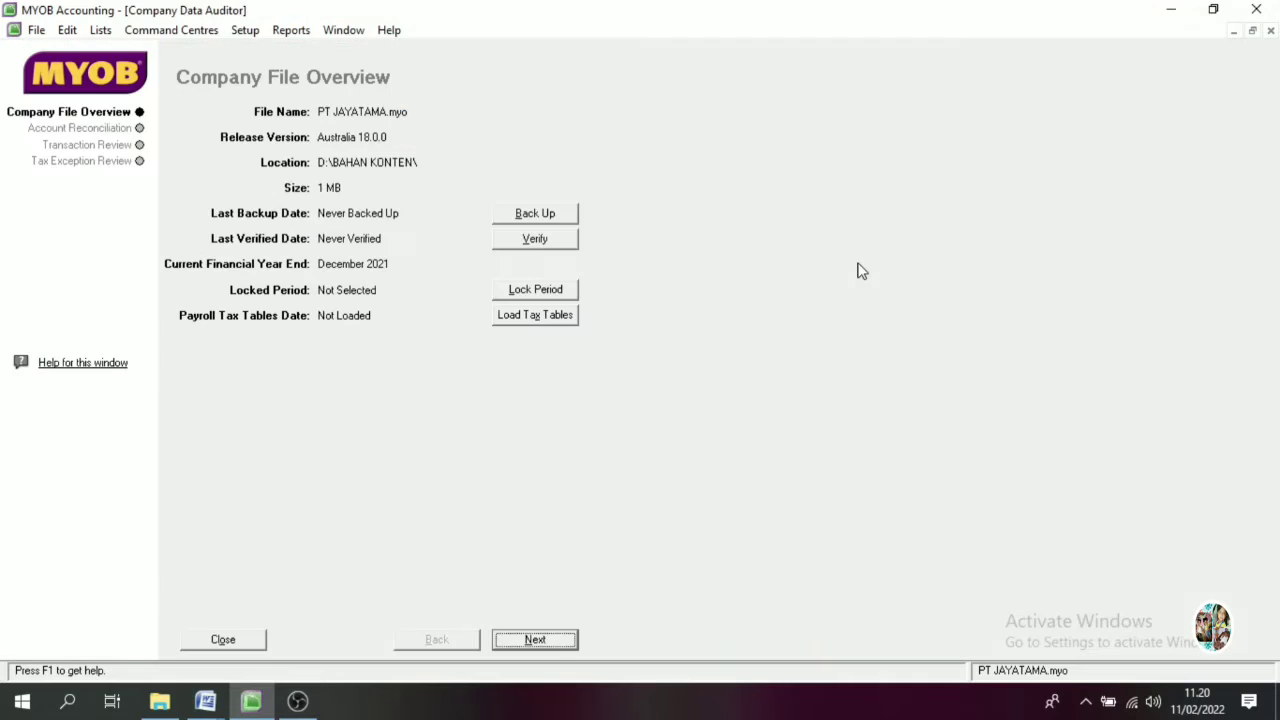
pyautogui.click(551, 642)
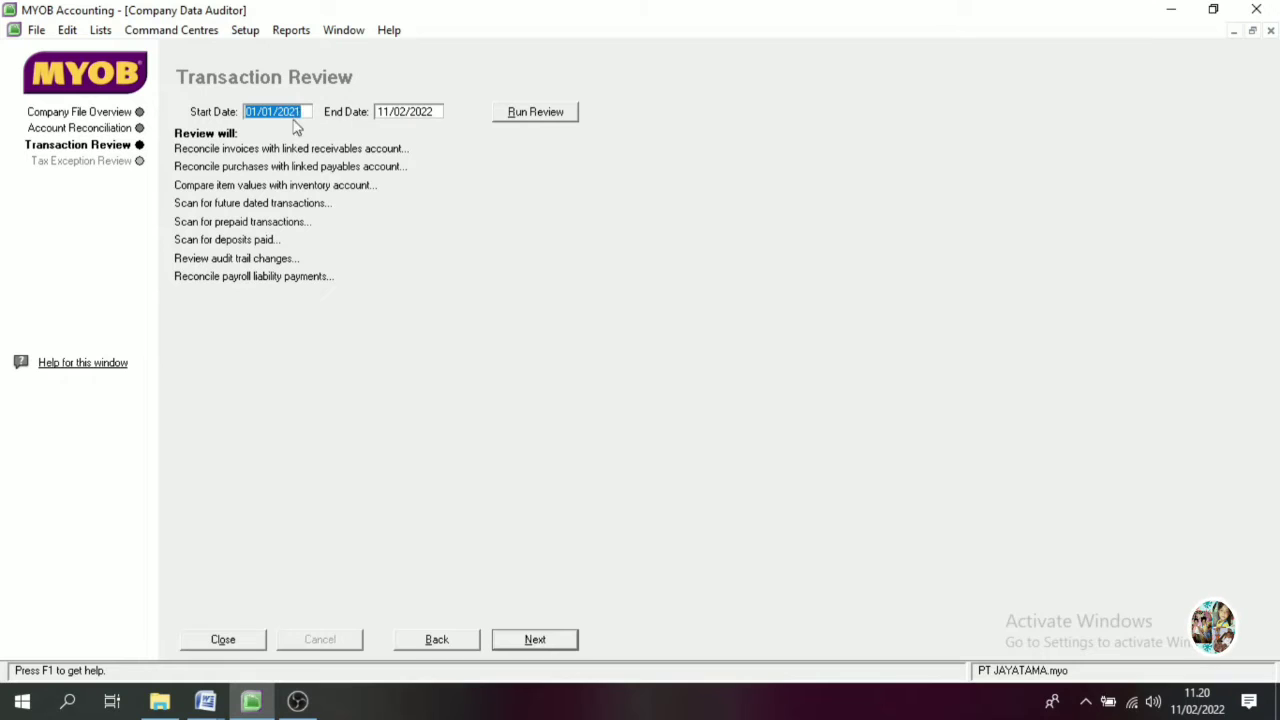
pyautogui.click(551, 114)
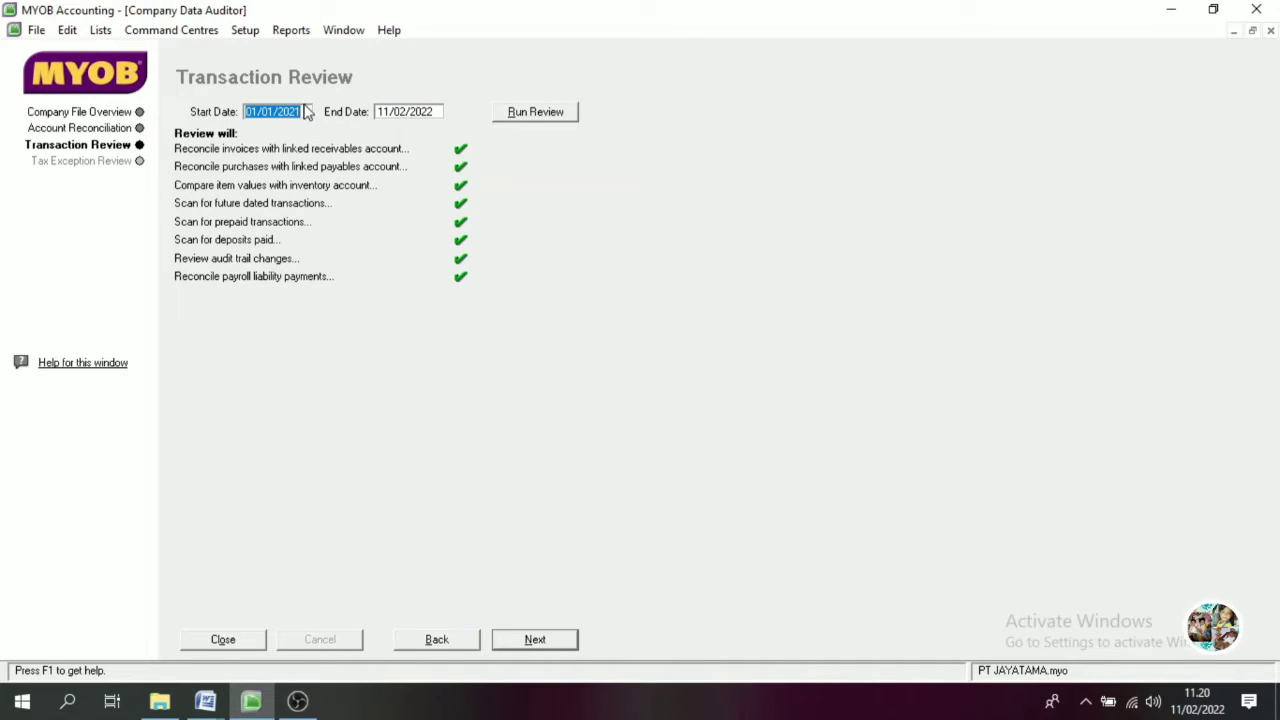
# - Run the Tax Exception Review in the Company Data Auditor and finish the audit
pyautogui.click(537, 642)
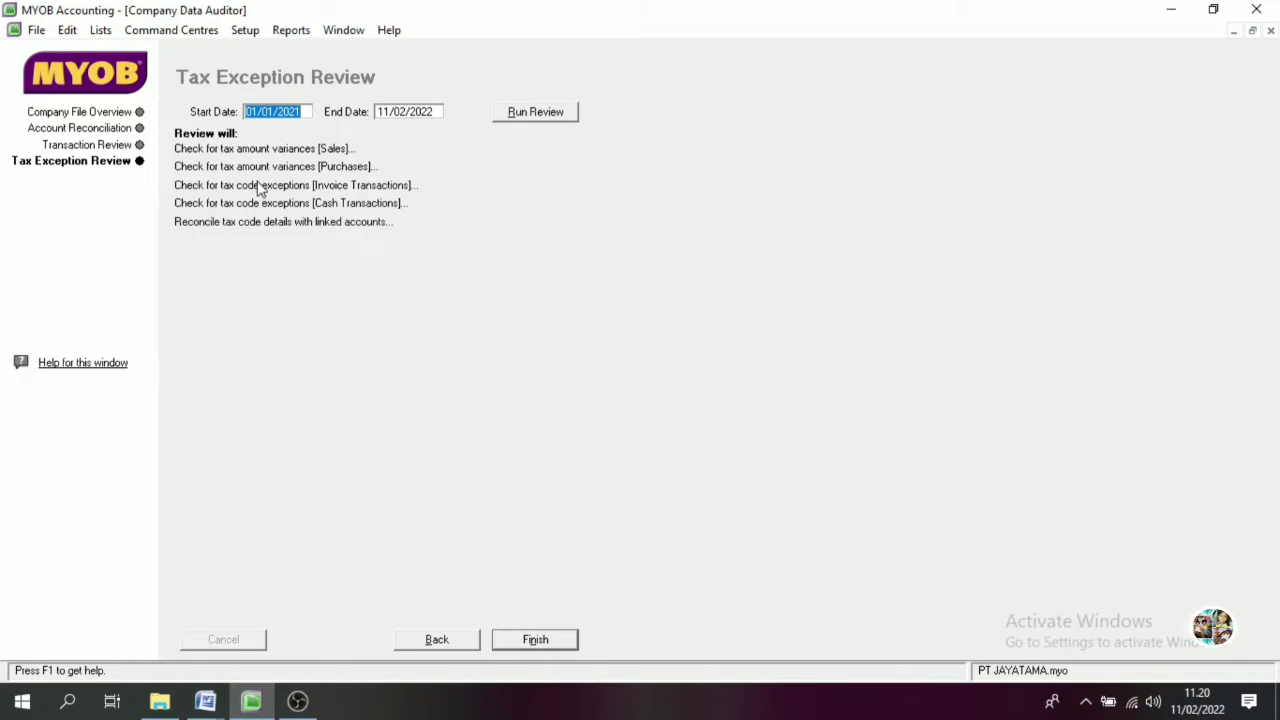
pyautogui.click(523, 112)
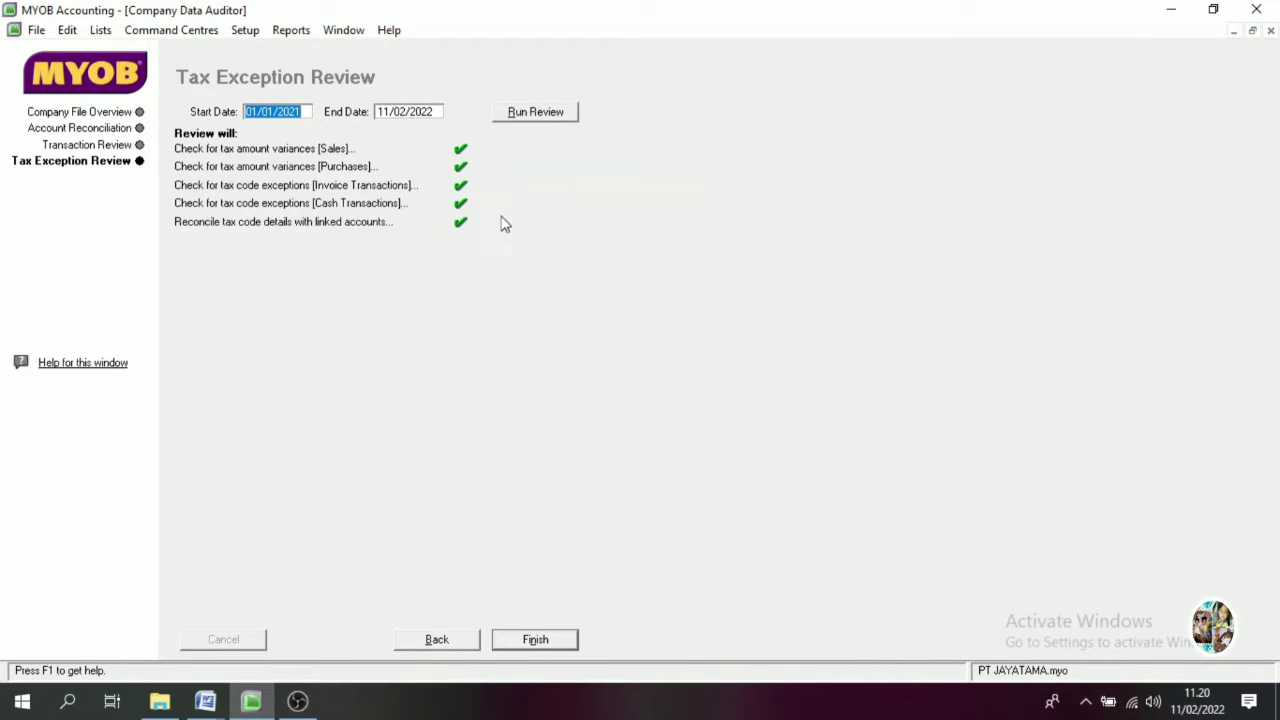
pyautogui.click(536, 641)
pyautogui.click(588, 447)
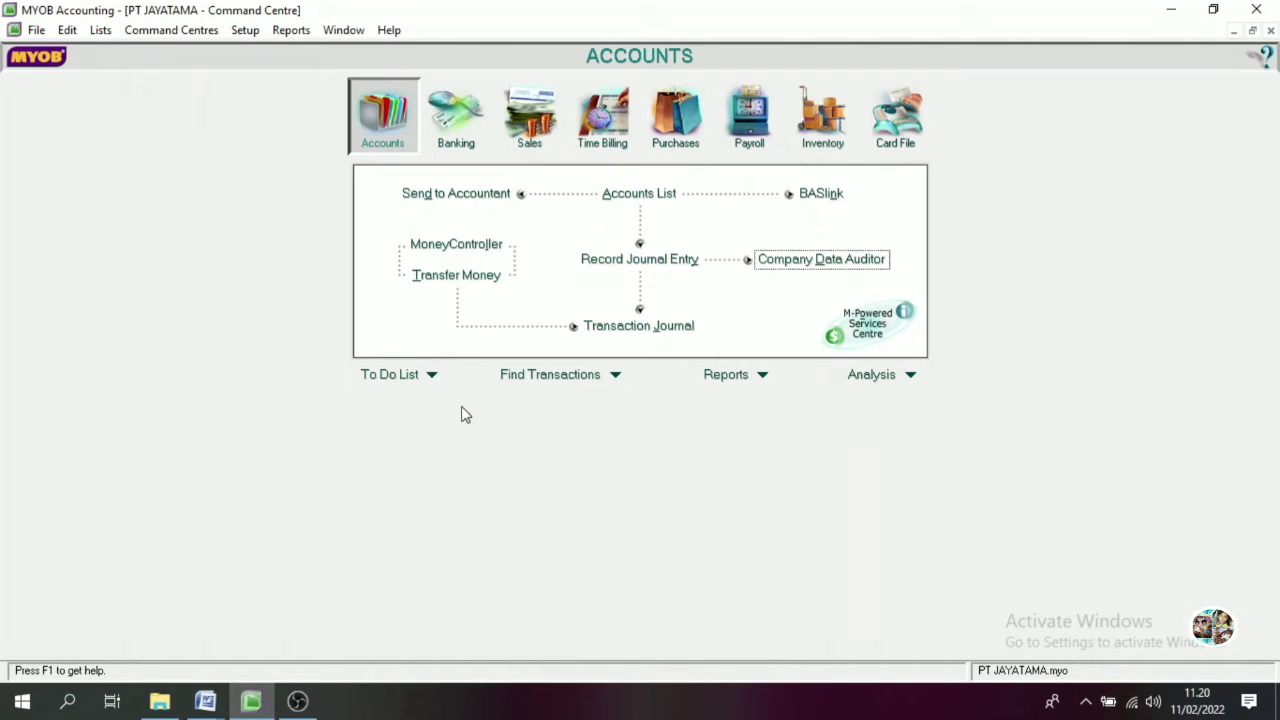
# - Arrange MYOB side by side with the P3 - Soal Praktik Transaksi document, showing the 01/BKK voucher
pyautogui.press('super')
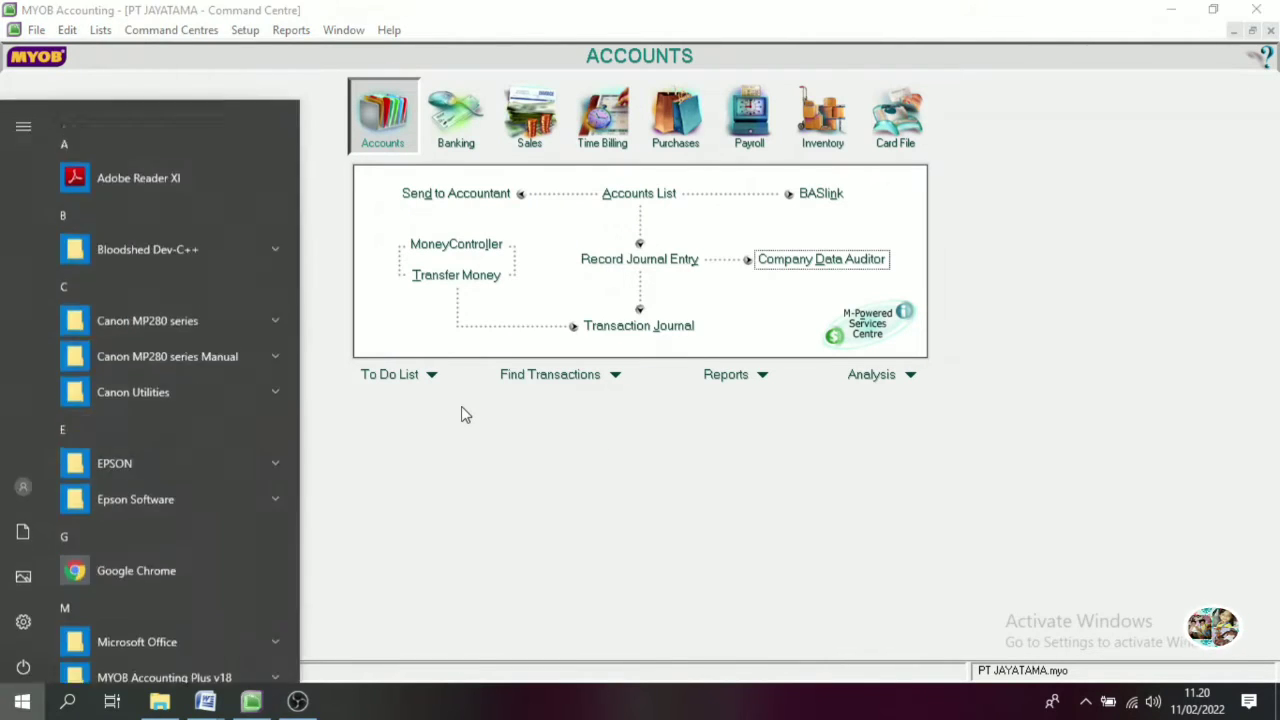
pyautogui.click(464, 472)
pyautogui.press('super+Left')
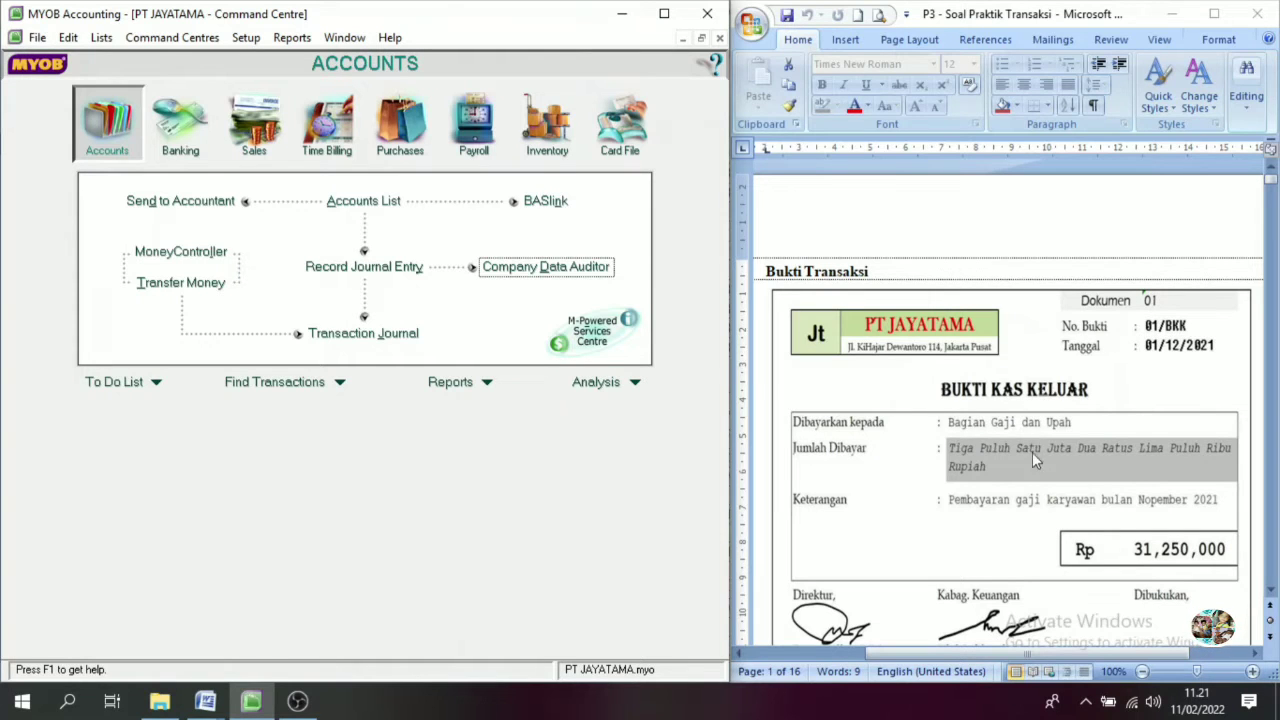
pyautogui.click(1271, 591)
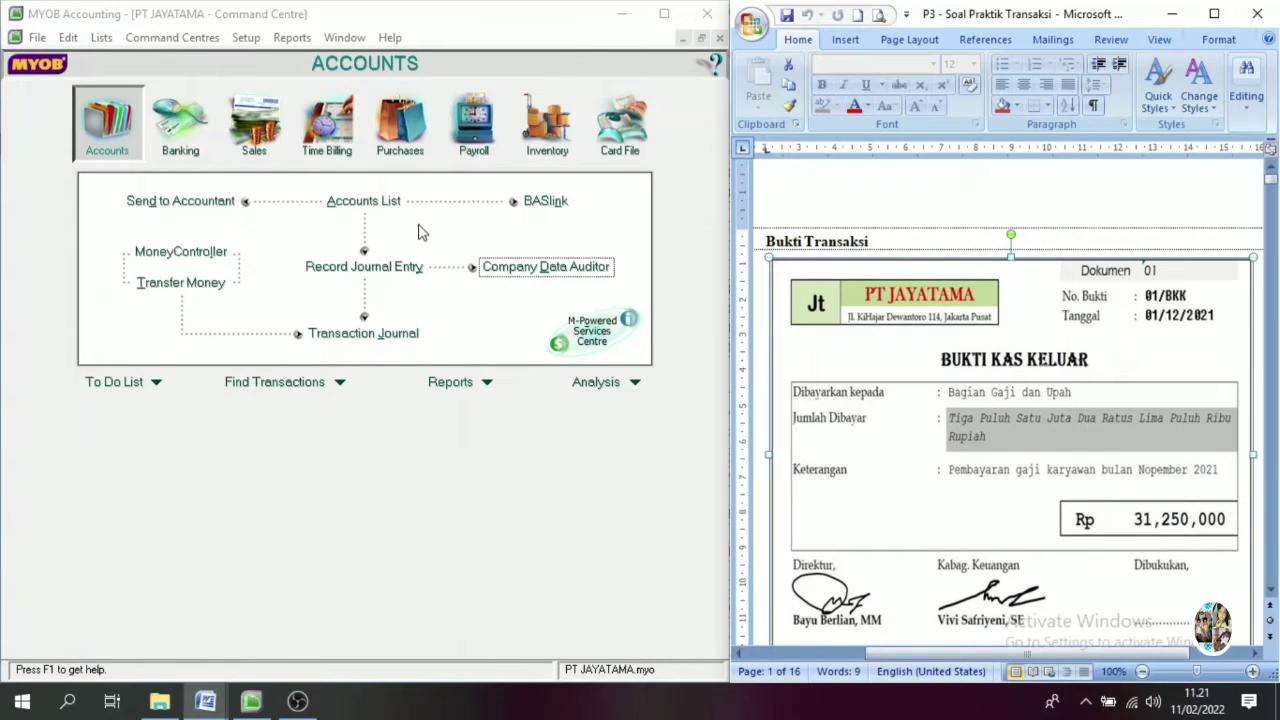
# - Start a Spend Money transaction in Banking paid from account 1-1101 Cash in Bank
pyautogui.click(183, 150)
pyautogui.click(181, 150)
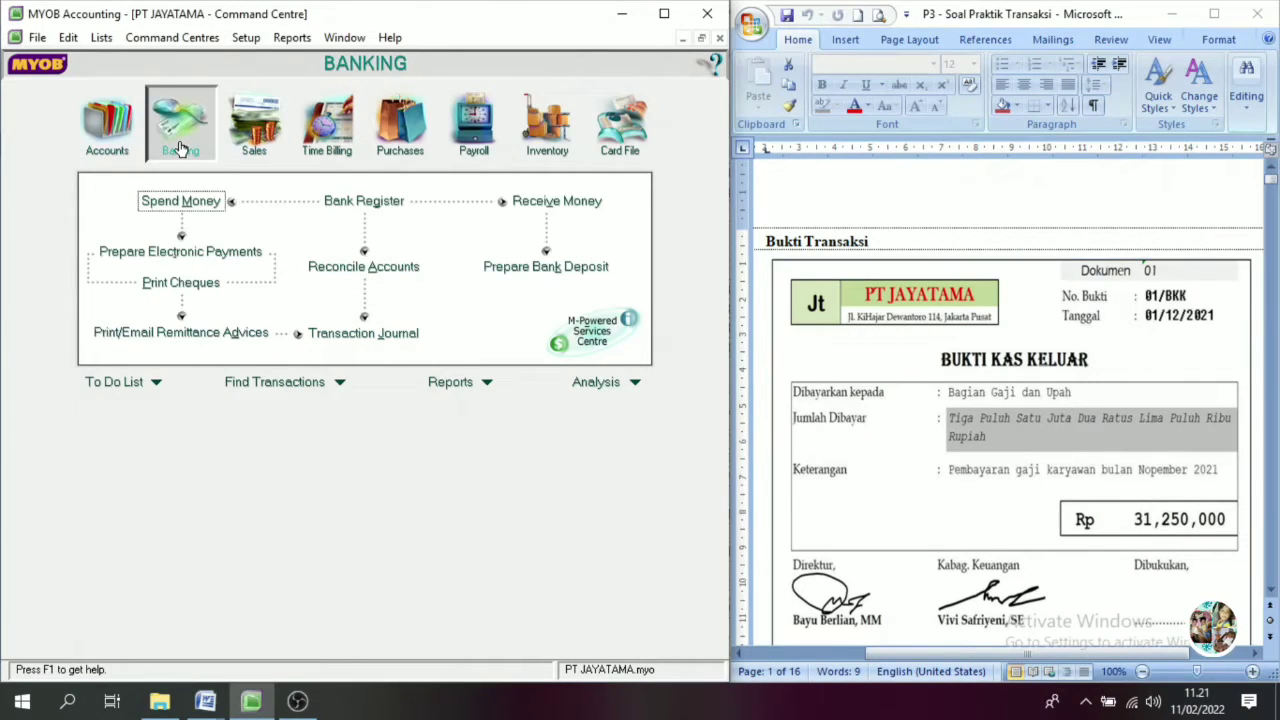
pyautogui.click(188, 204)
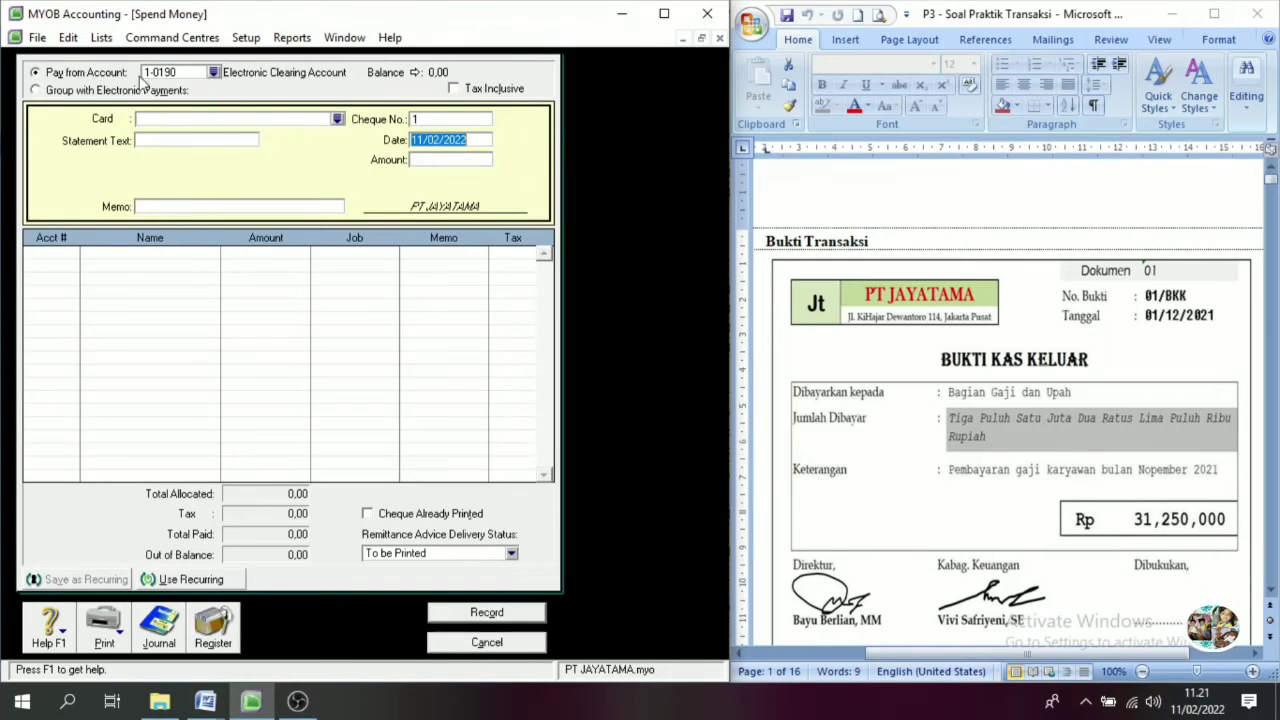
pyautogui.click(212, 74)
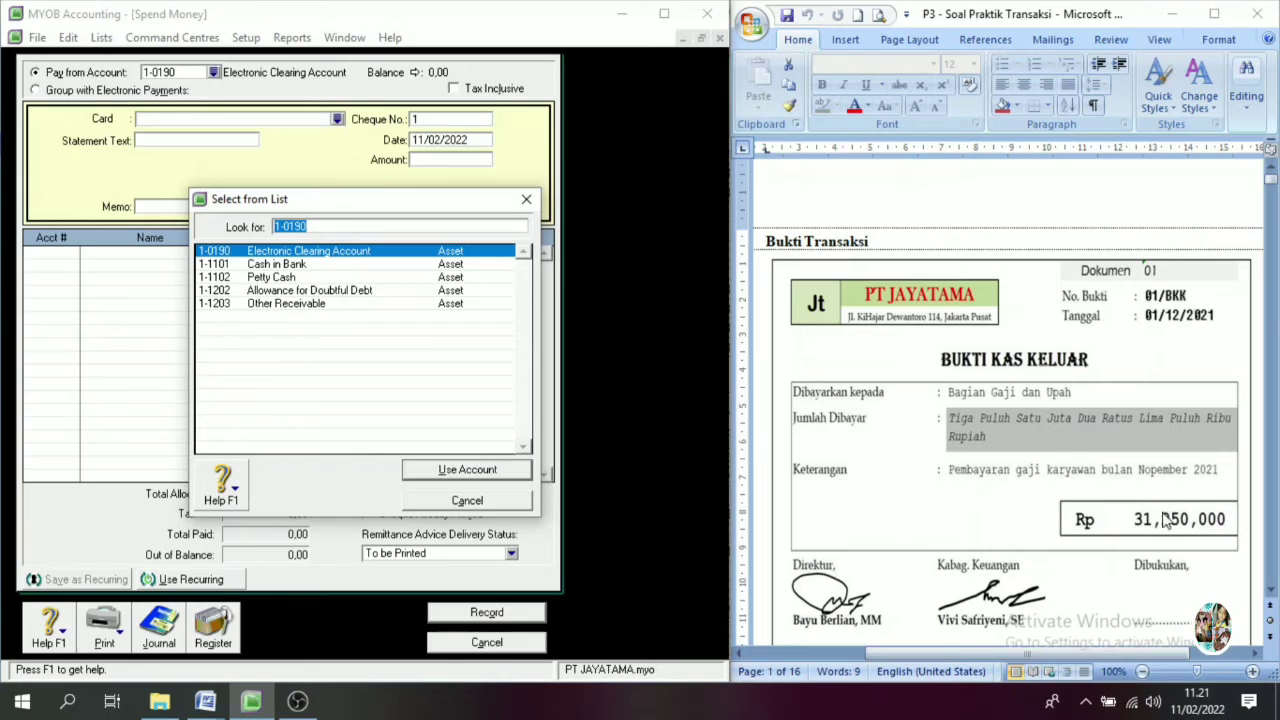
pyautogui.click(281, 266)
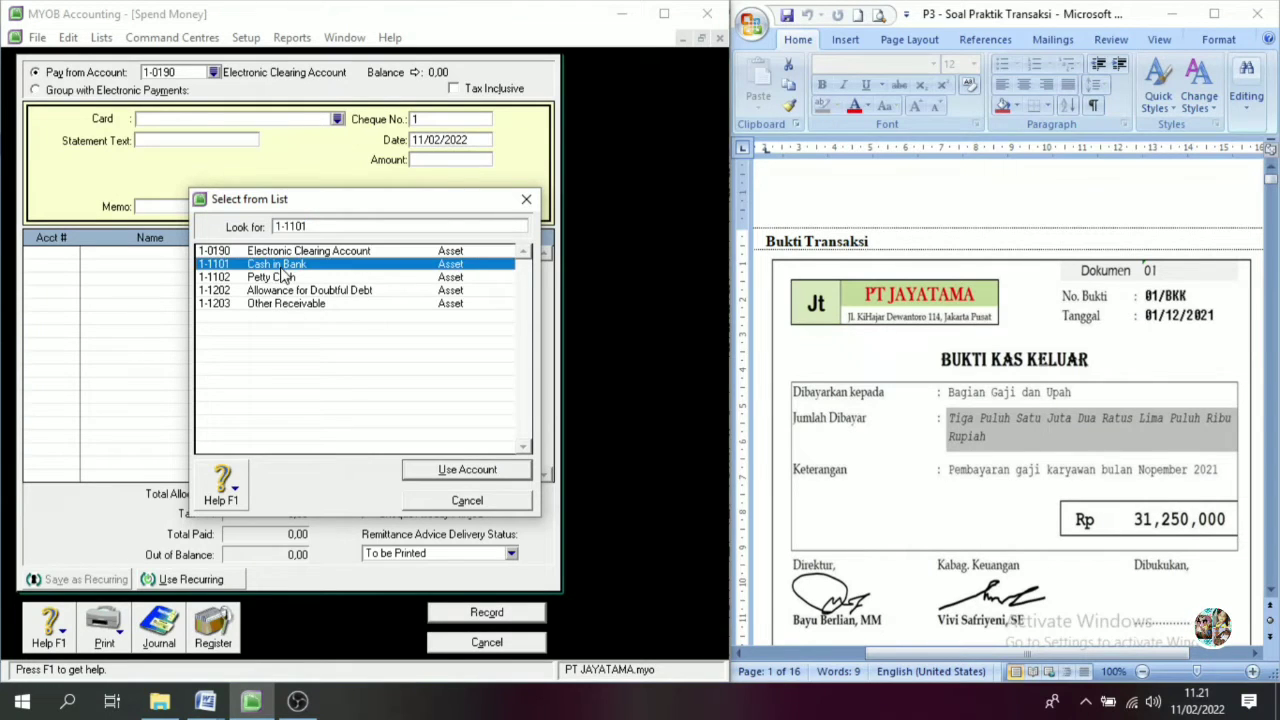
pyautogui.click(464, 470)
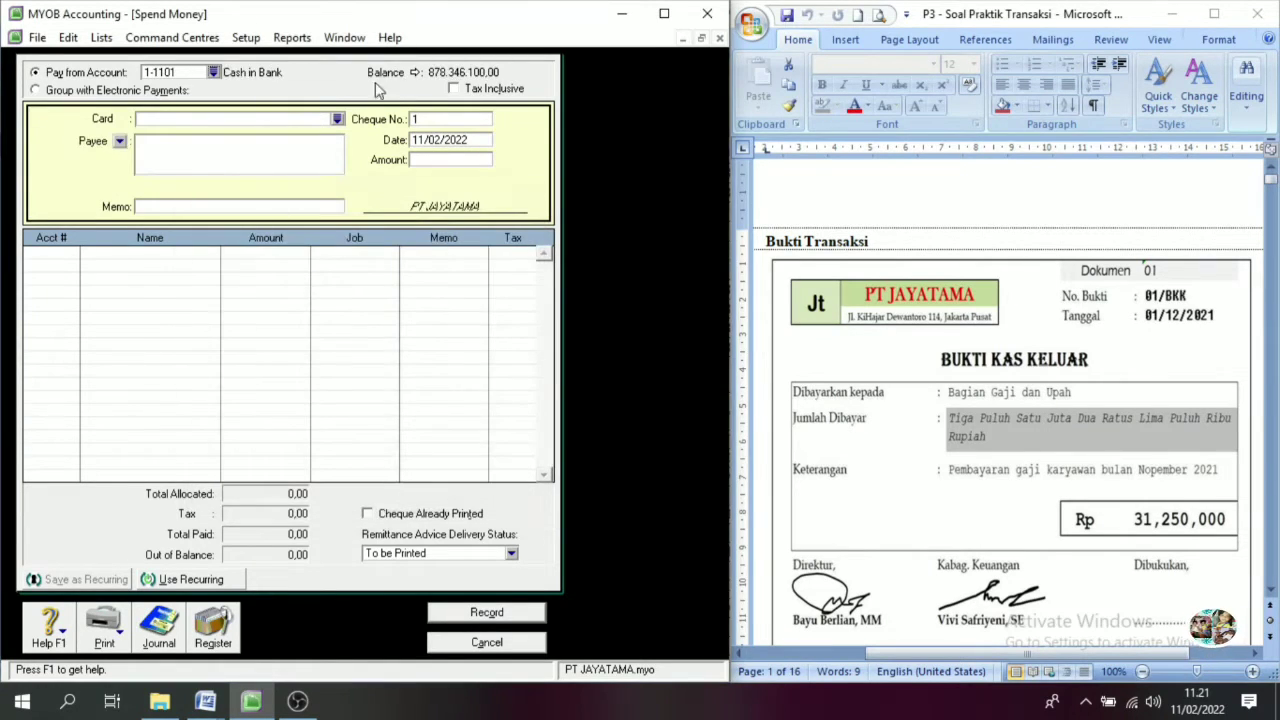
# - Set the payment's cheque number to 01/BKK and its date to 01/12/2021
pyautogui.click(443, 119)
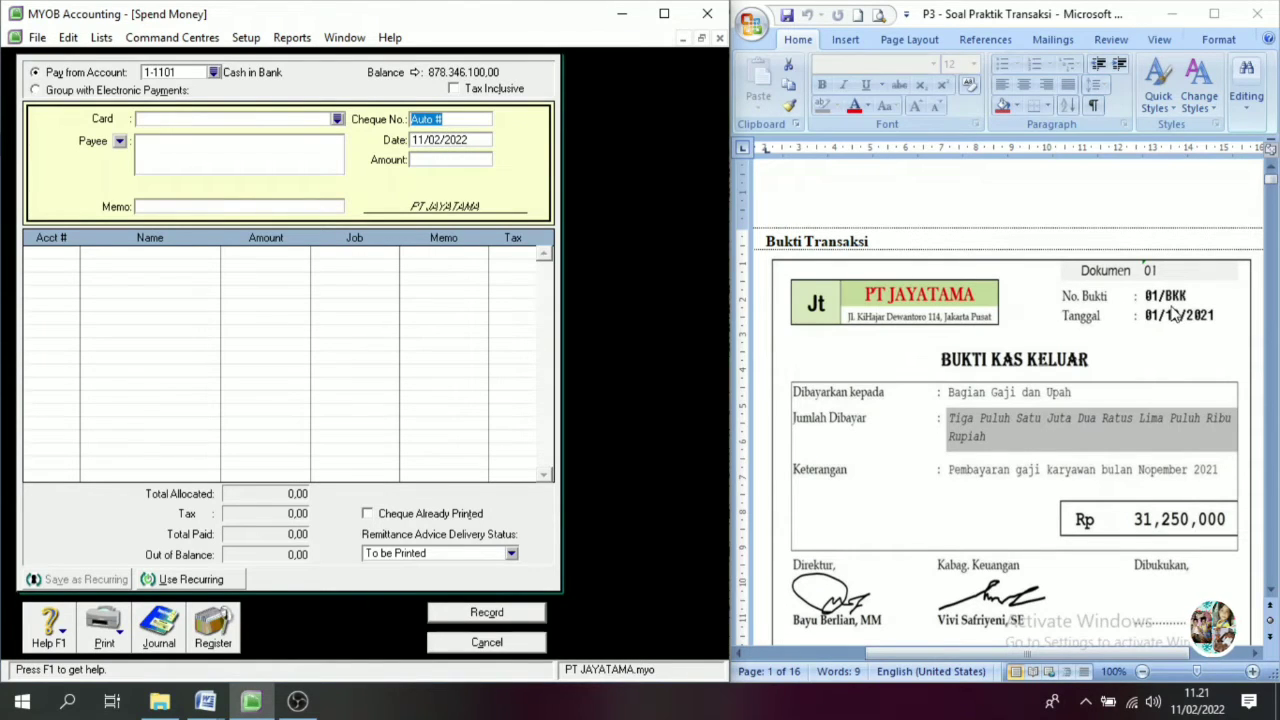
pyautogui.write('01/B')
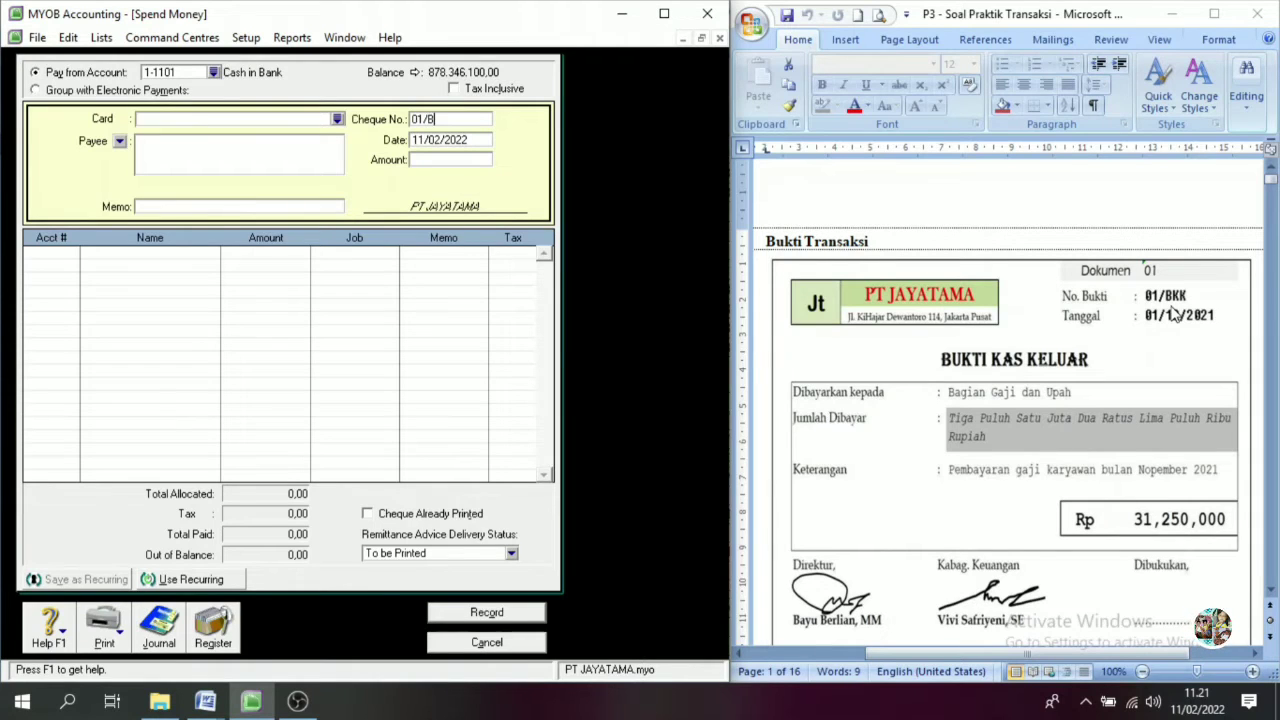
pyautogui.write('KK')
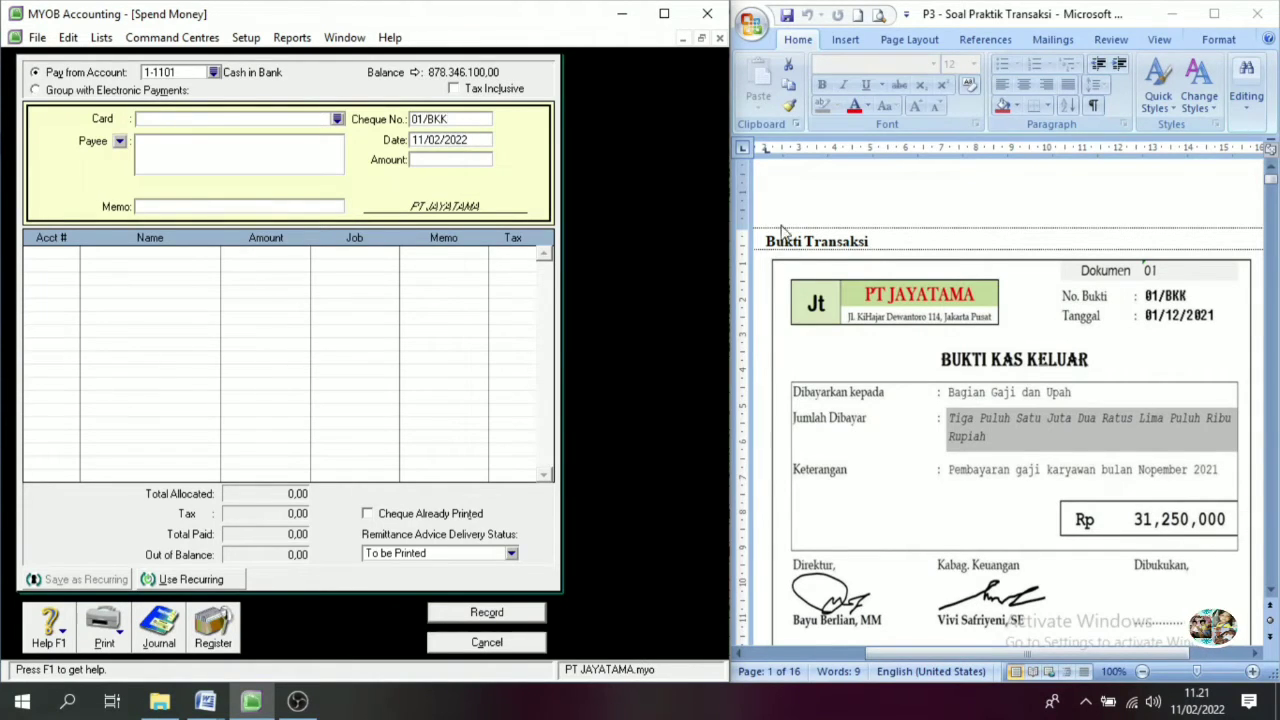
pyautogui.click(424, 145)
pyautogui.click(427, 139)
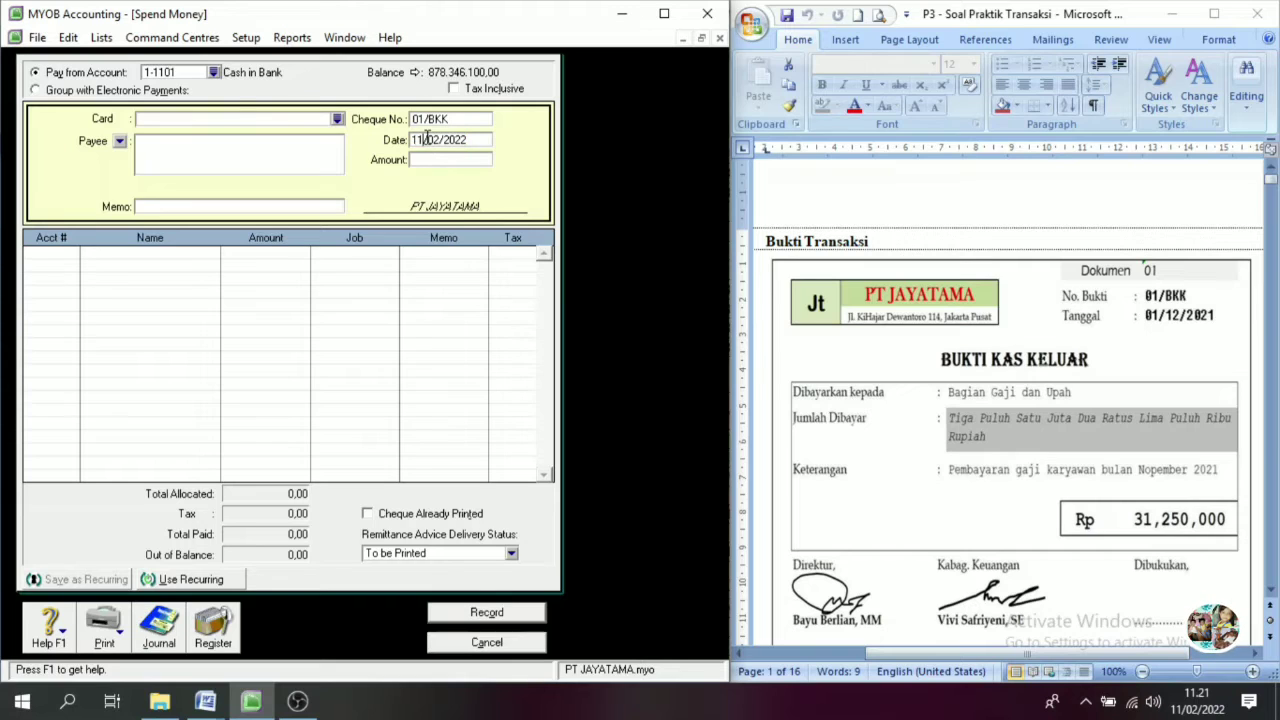
pyautogui.press('BackSpace')
pyautogui.write('01')
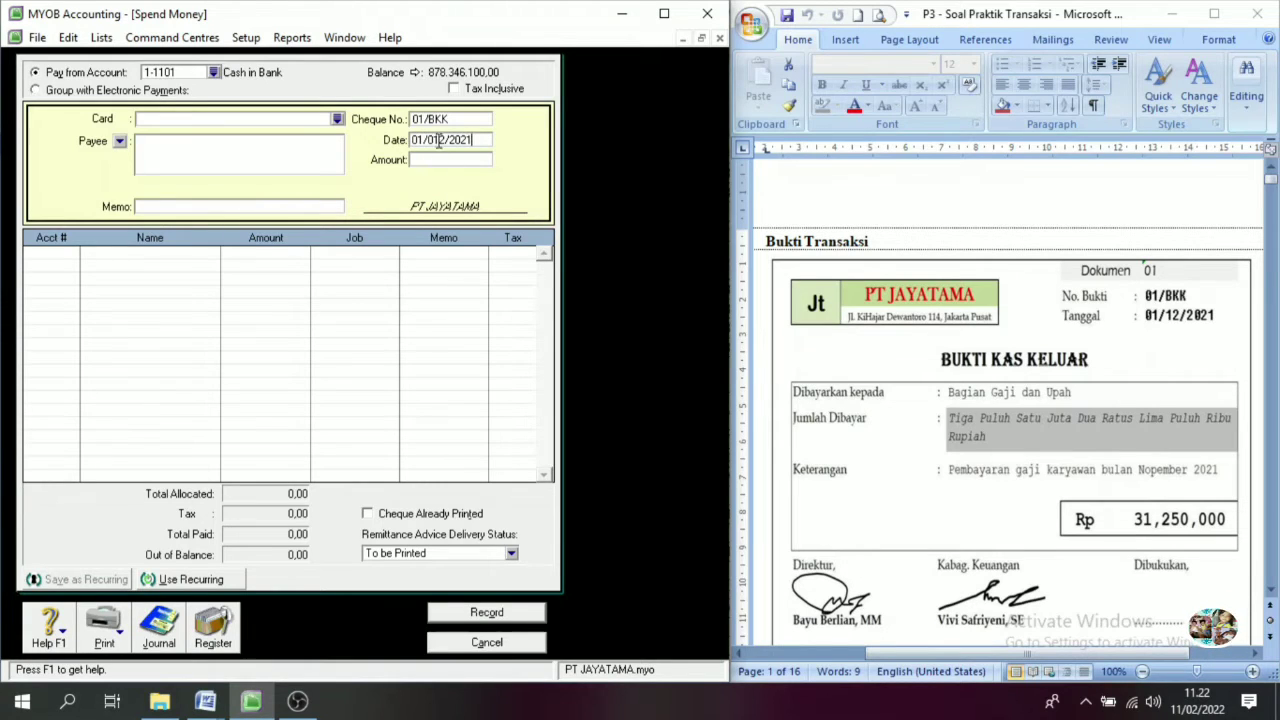
pyautogui.press('BackSpace')
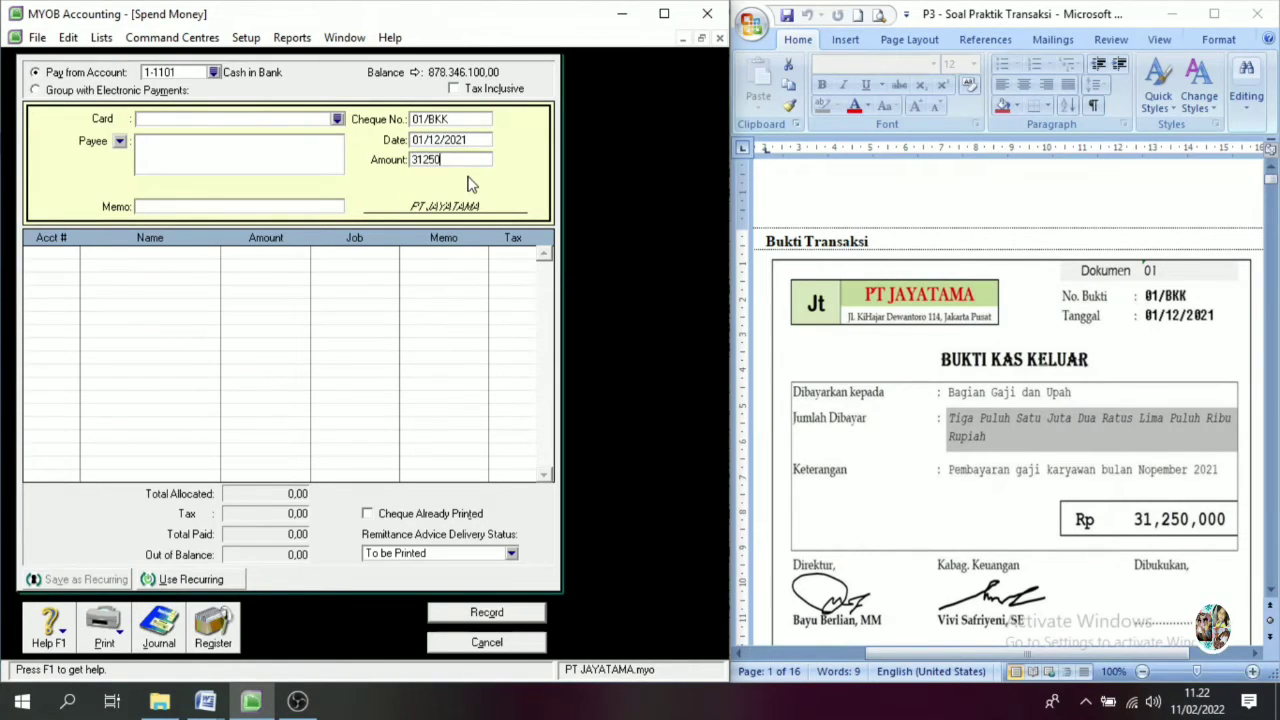
# - Enter the payment amount 31250000 and the memo "Gaji Karyawan Bulan November"
pyautogui.write('31250000')
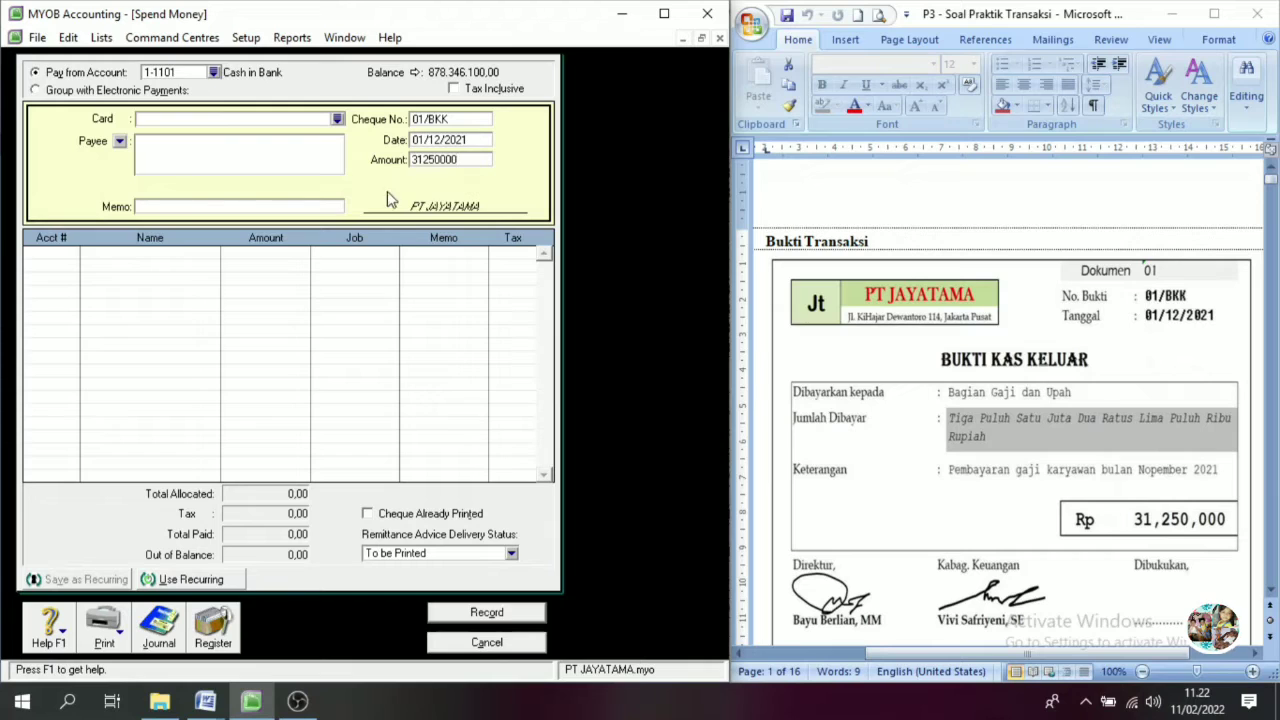
pyautogui.click(193, 207)
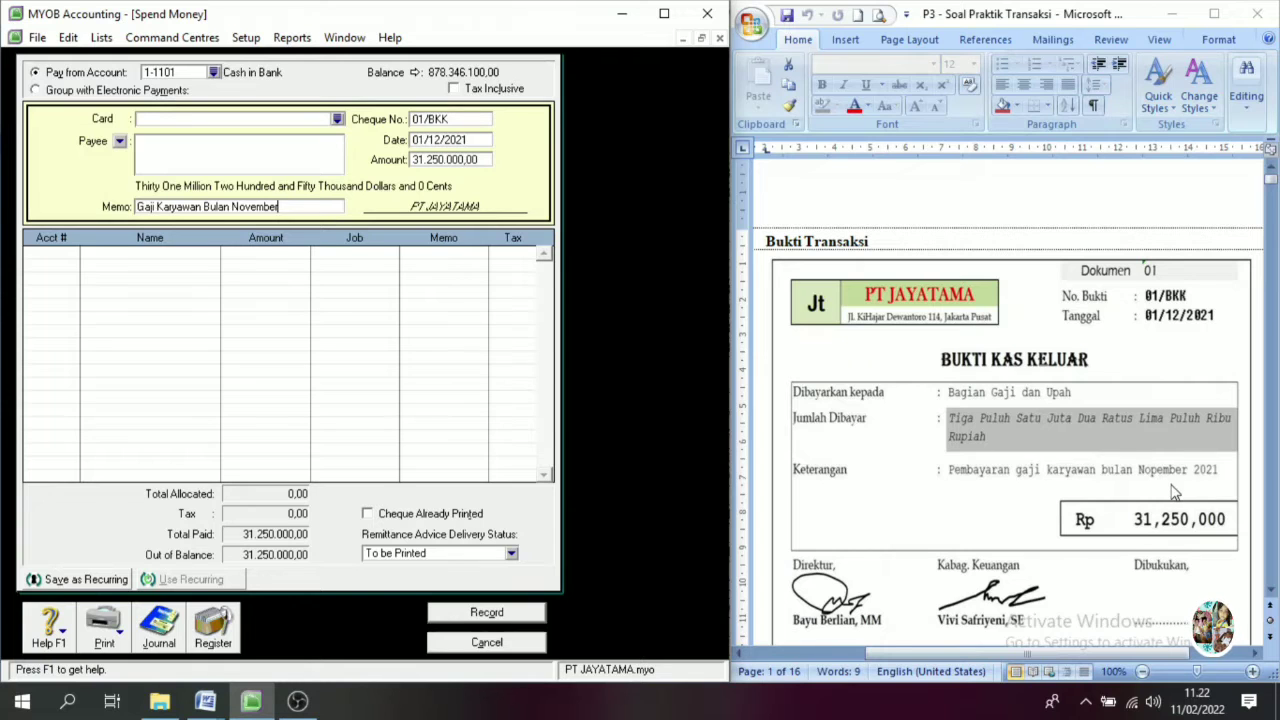
# - Allocate the full payment to account 2-1202 Accrued Expense and record the transaction
pyautogui.click(56, 254)
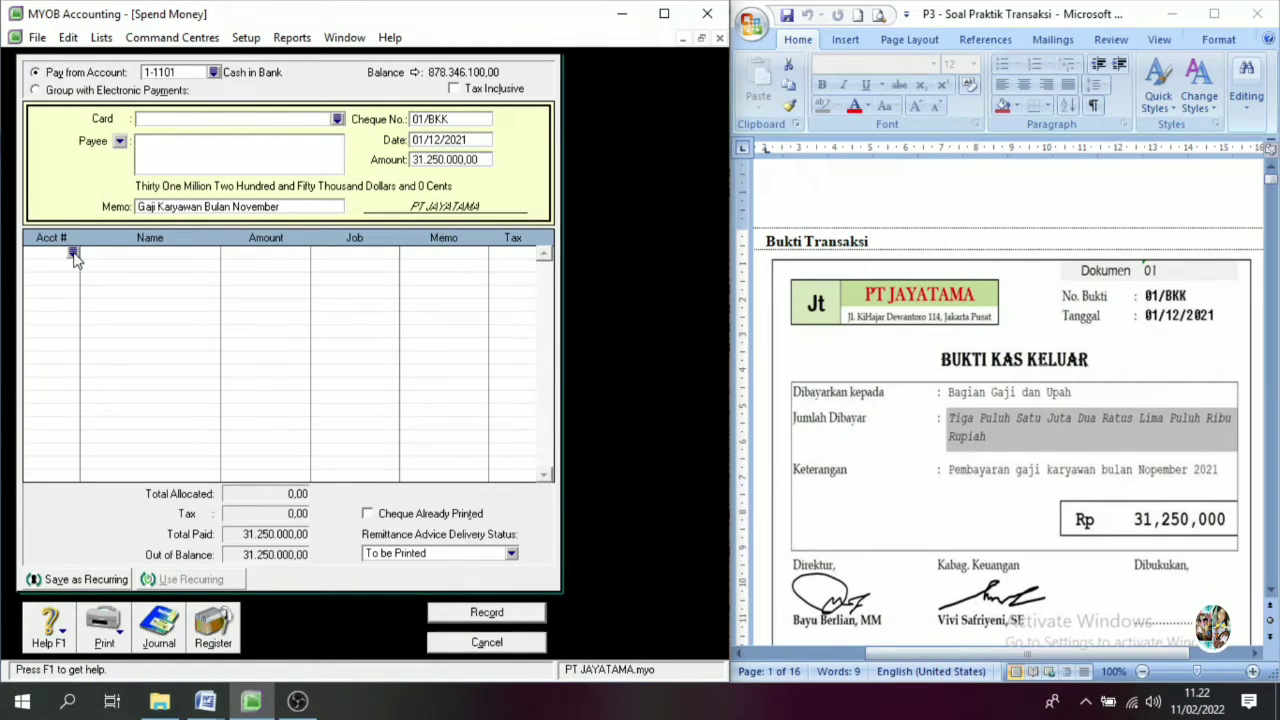
pyautogui.write('6')
pyautogui.click(524, 253)
pyautogui.click(524, 253)
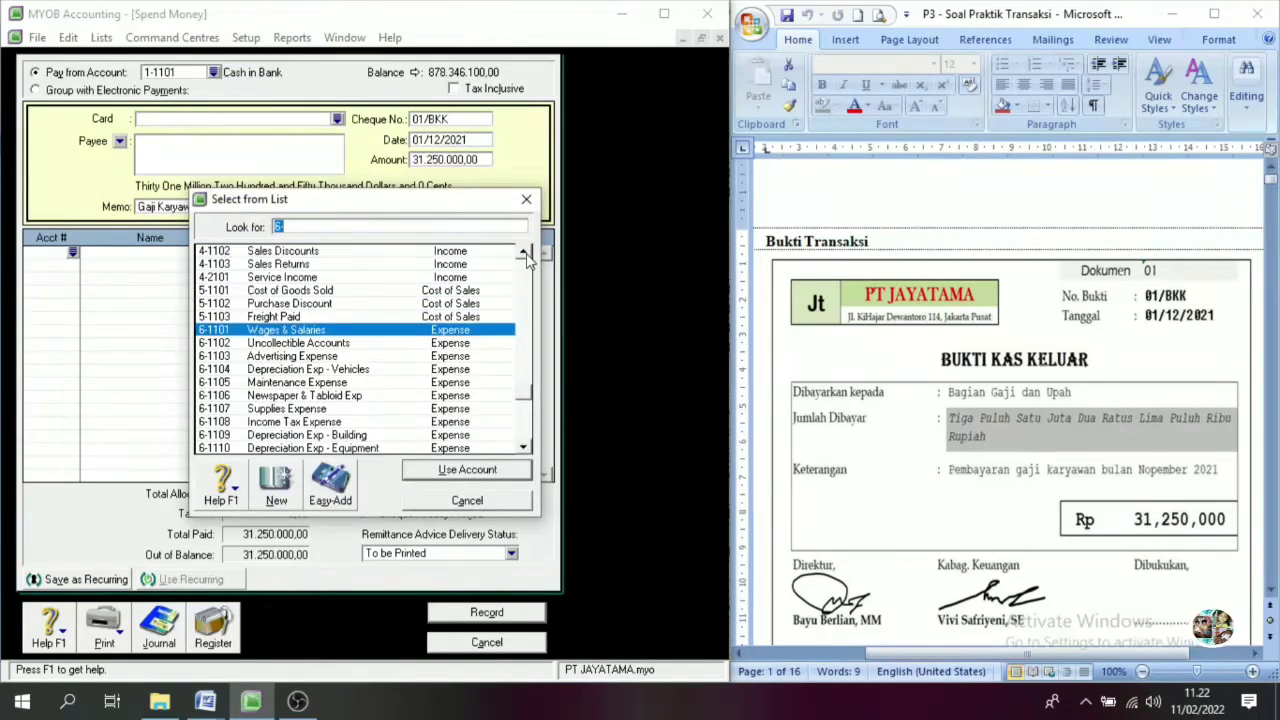
pyautogui.click(527, 254)
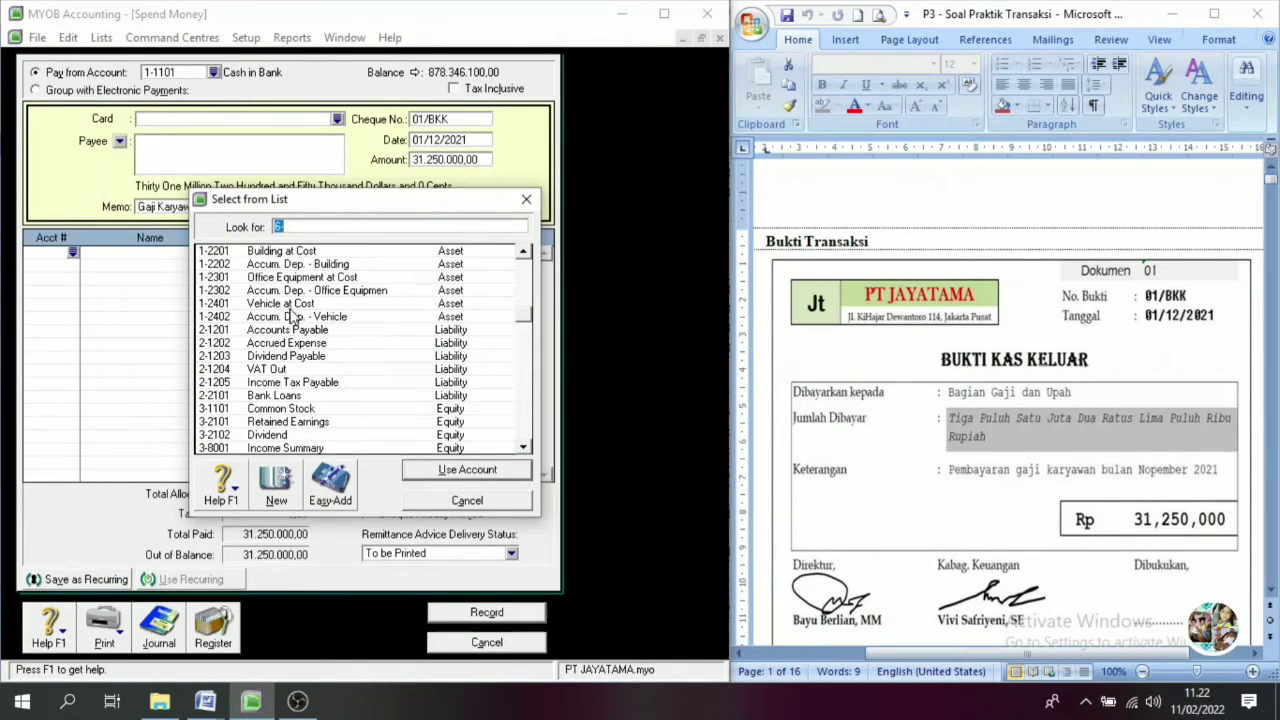
pyautogui.click(279, 346)
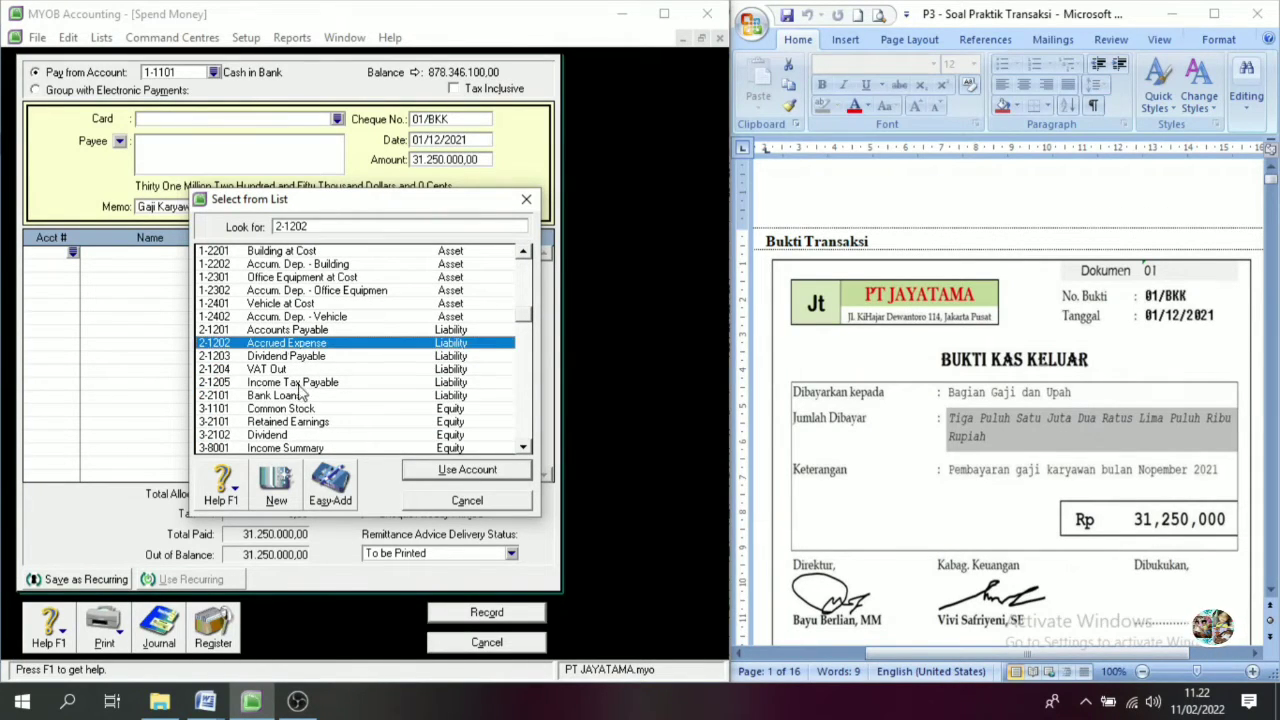
pyautogui.click(466, 470)
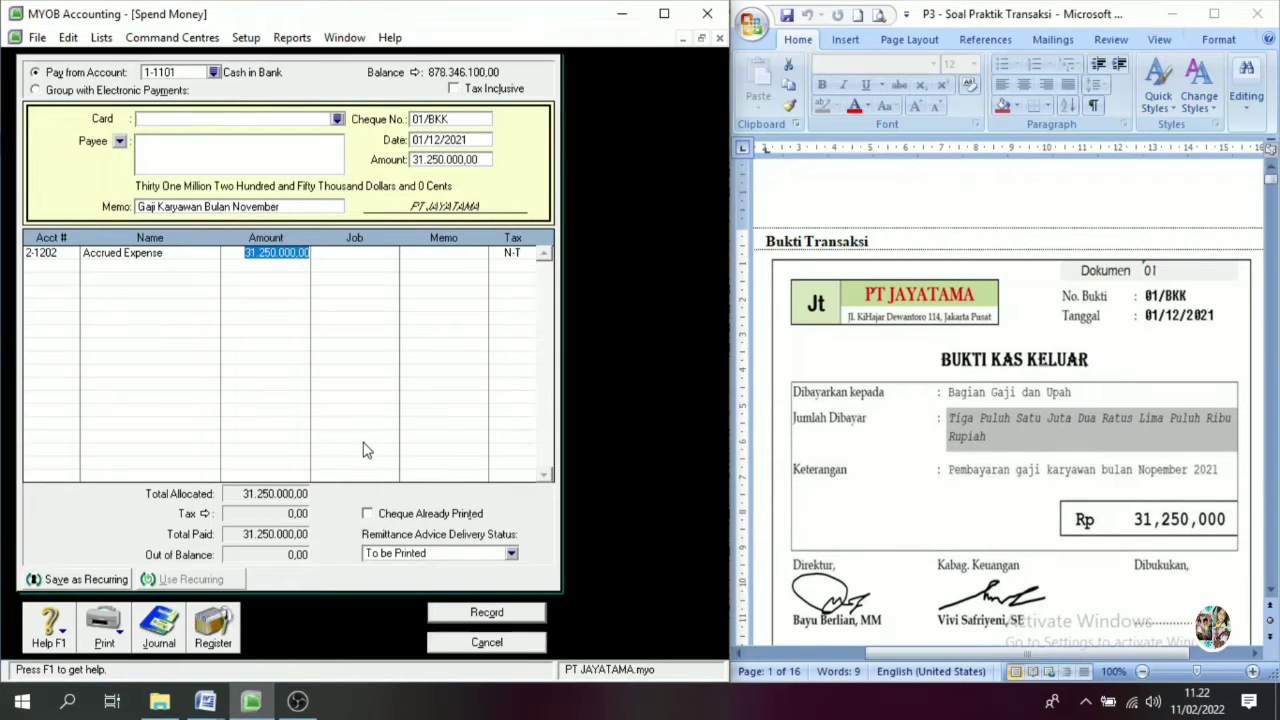
pyautogui.press('Tab')
pyautogui.click(511, 615)
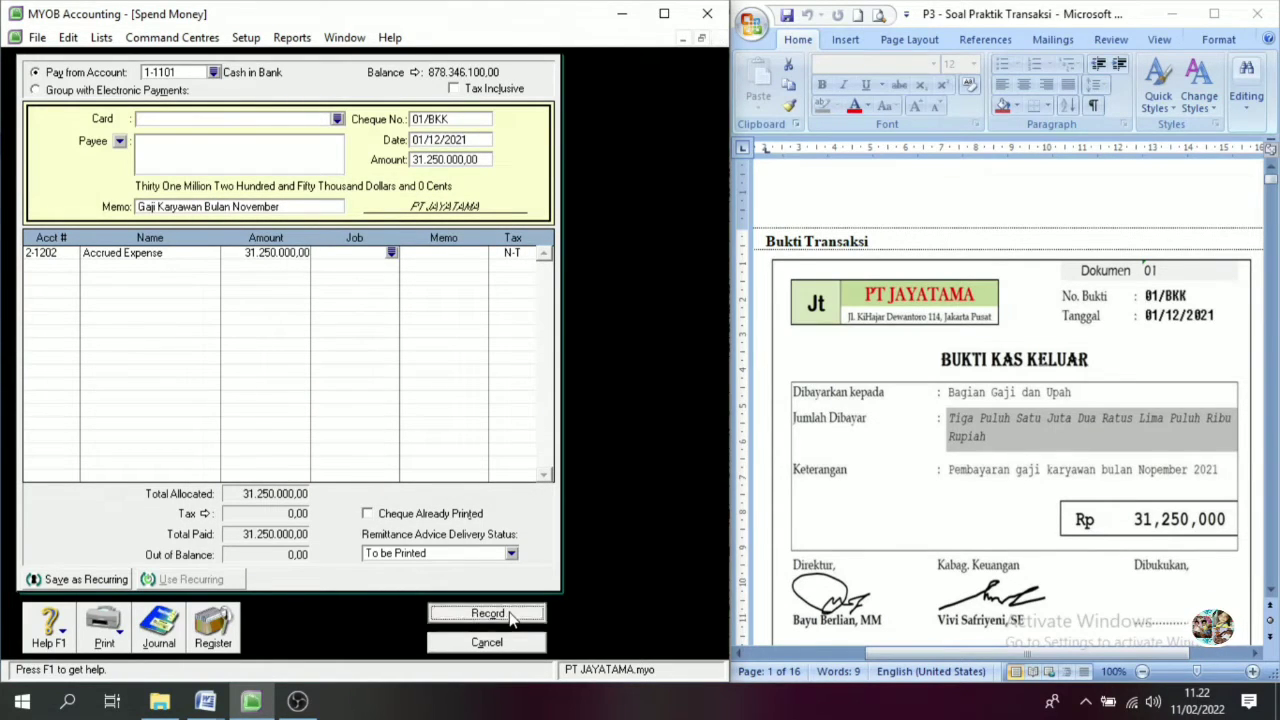
# - Close the Spend Money window and start a Receive Money transaction in Banking deposited to account 1-1101 Cash in Bank
pyautogui.click(506, 642)
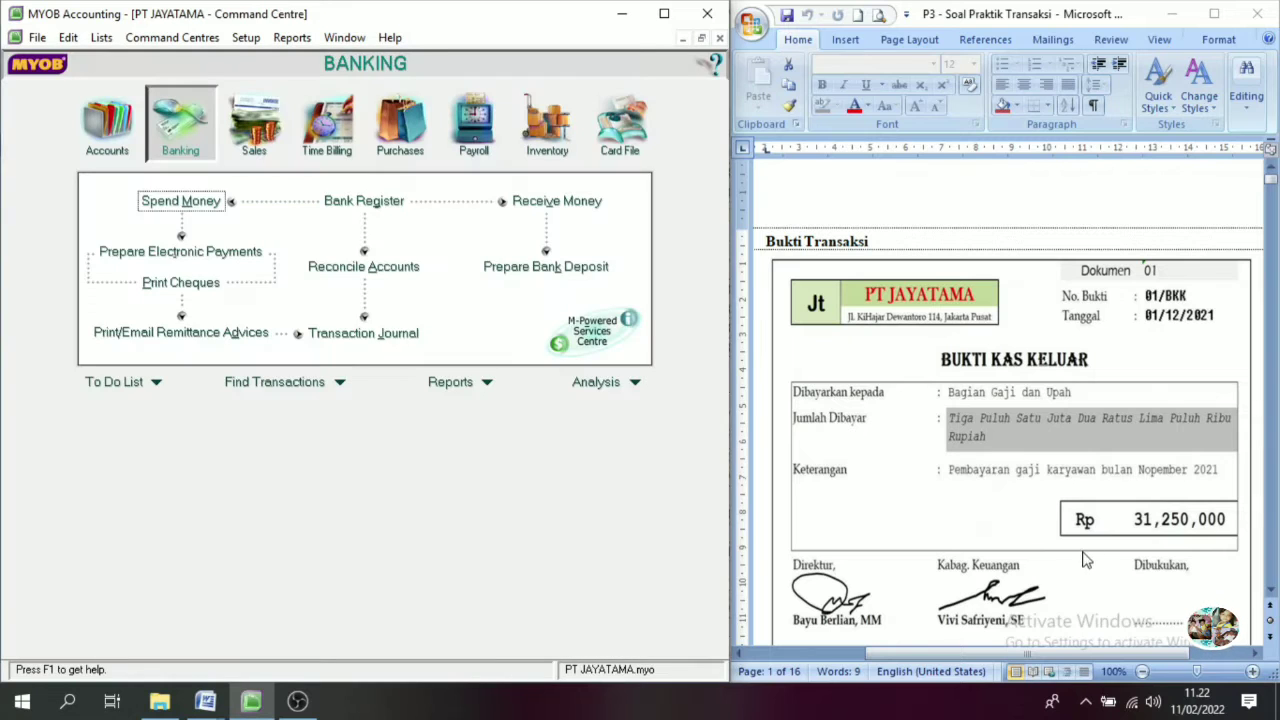
pyautogui.scroll(-5, 1273, 591)
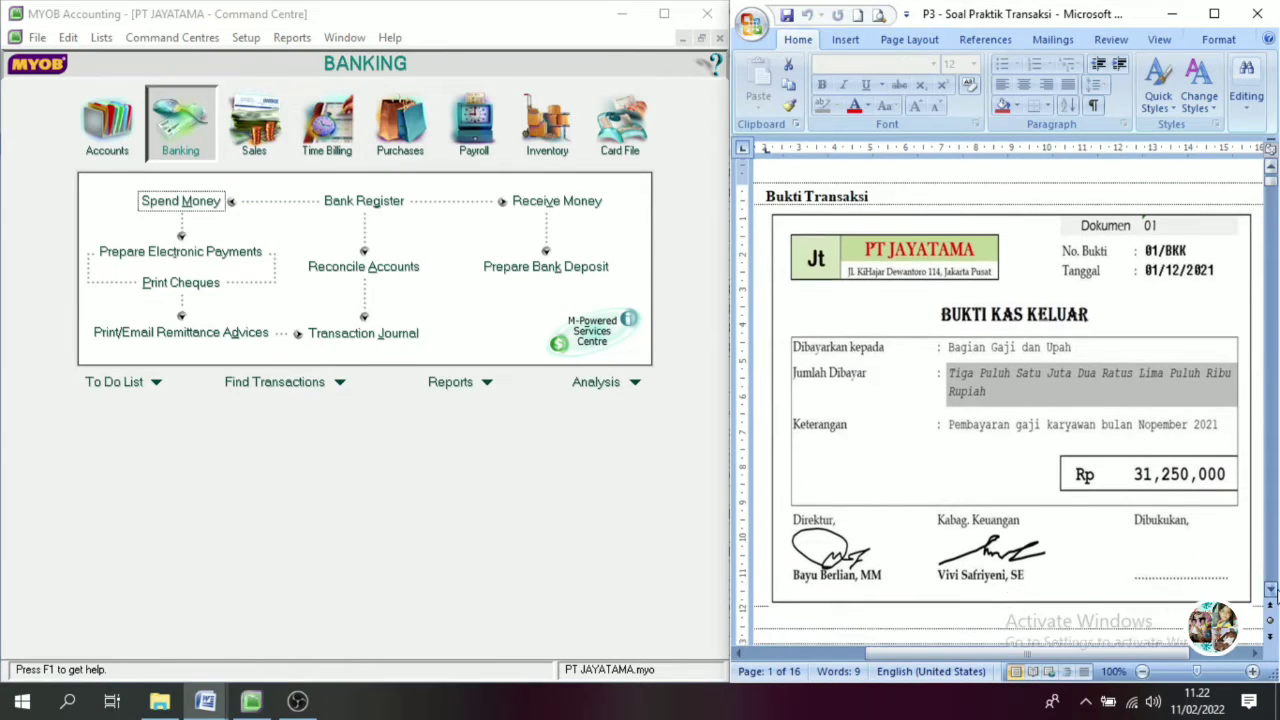
pyautogui.scroll(-4, 1273, 591)
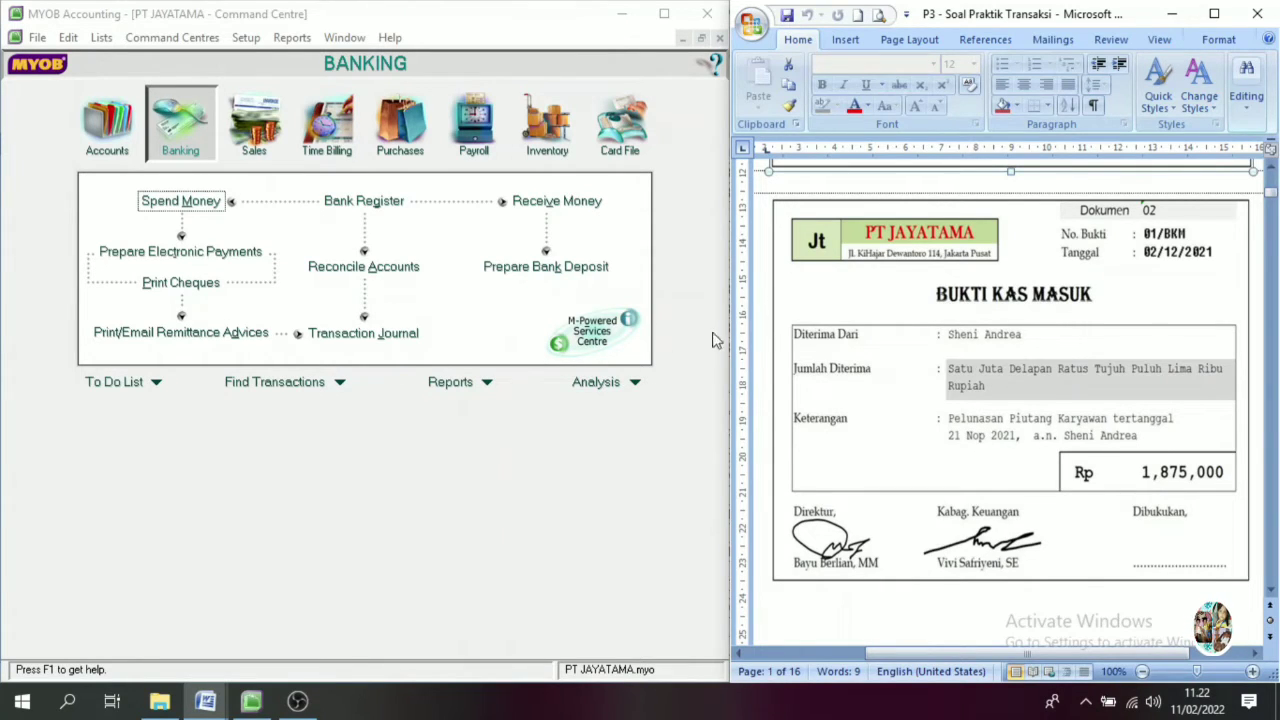
pyautogui.click(183, 157)
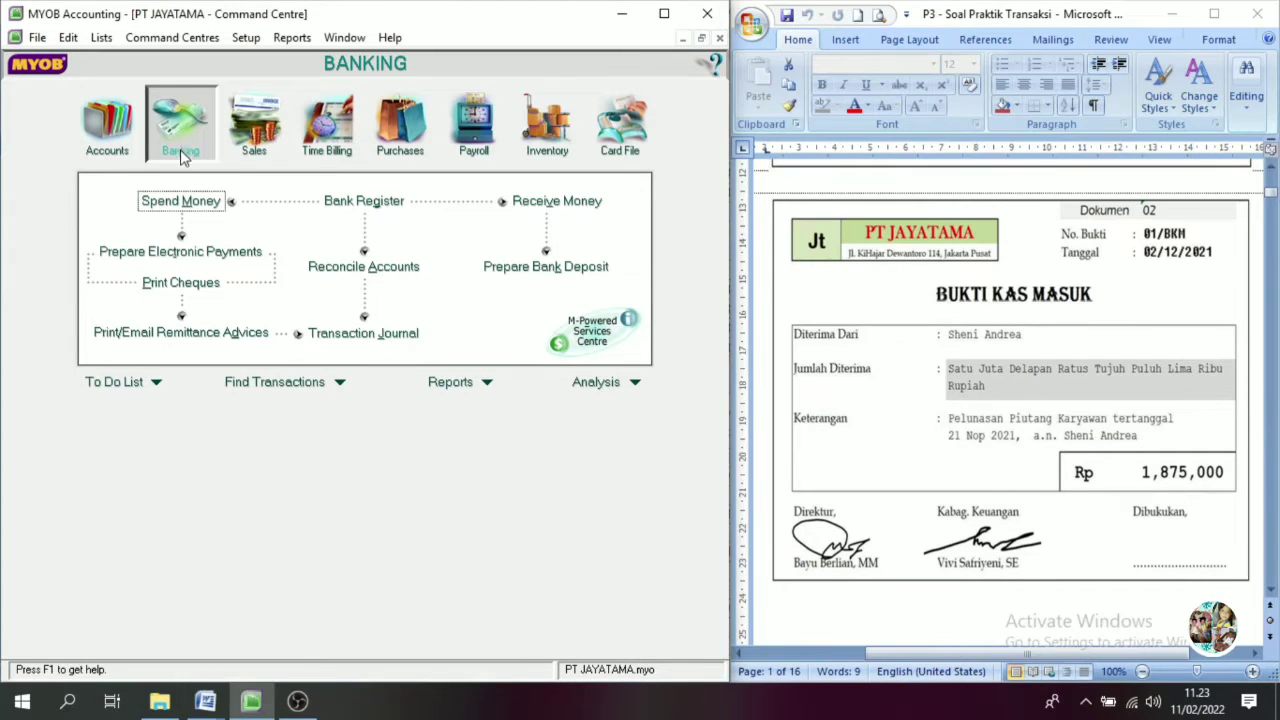
pyautogui.click(557, 203)
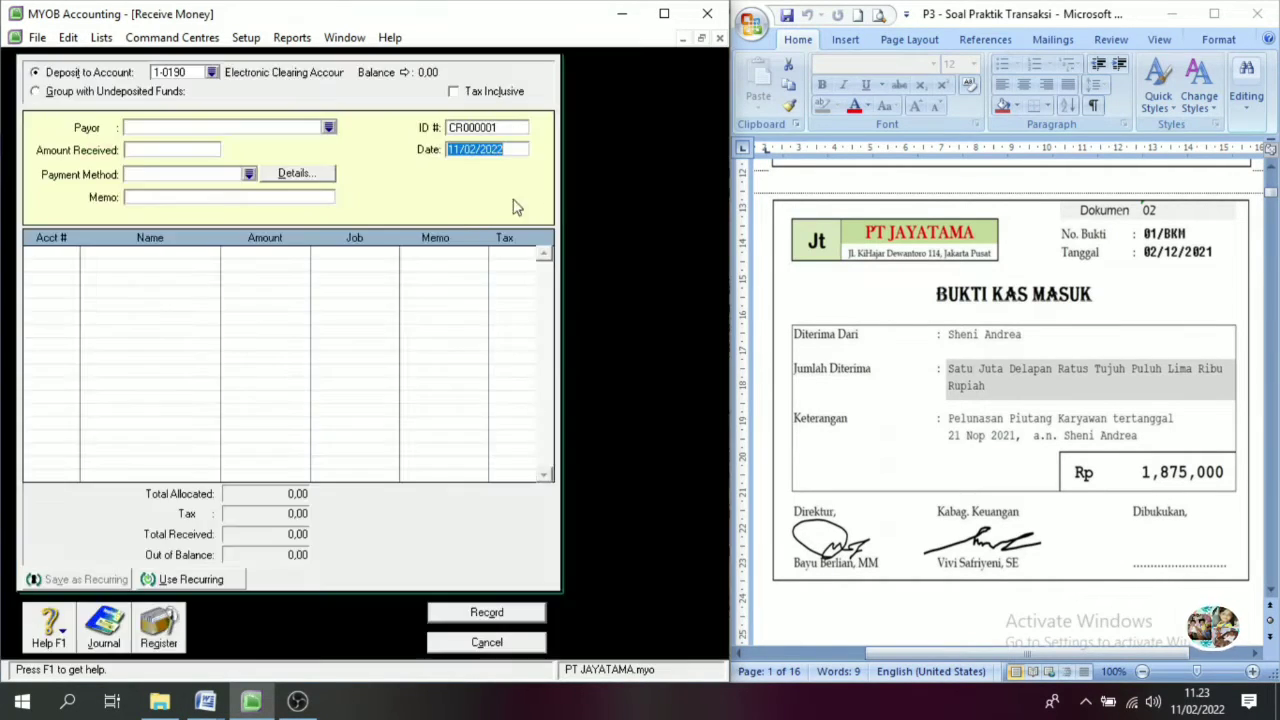
pyautogui.click(213, 73)
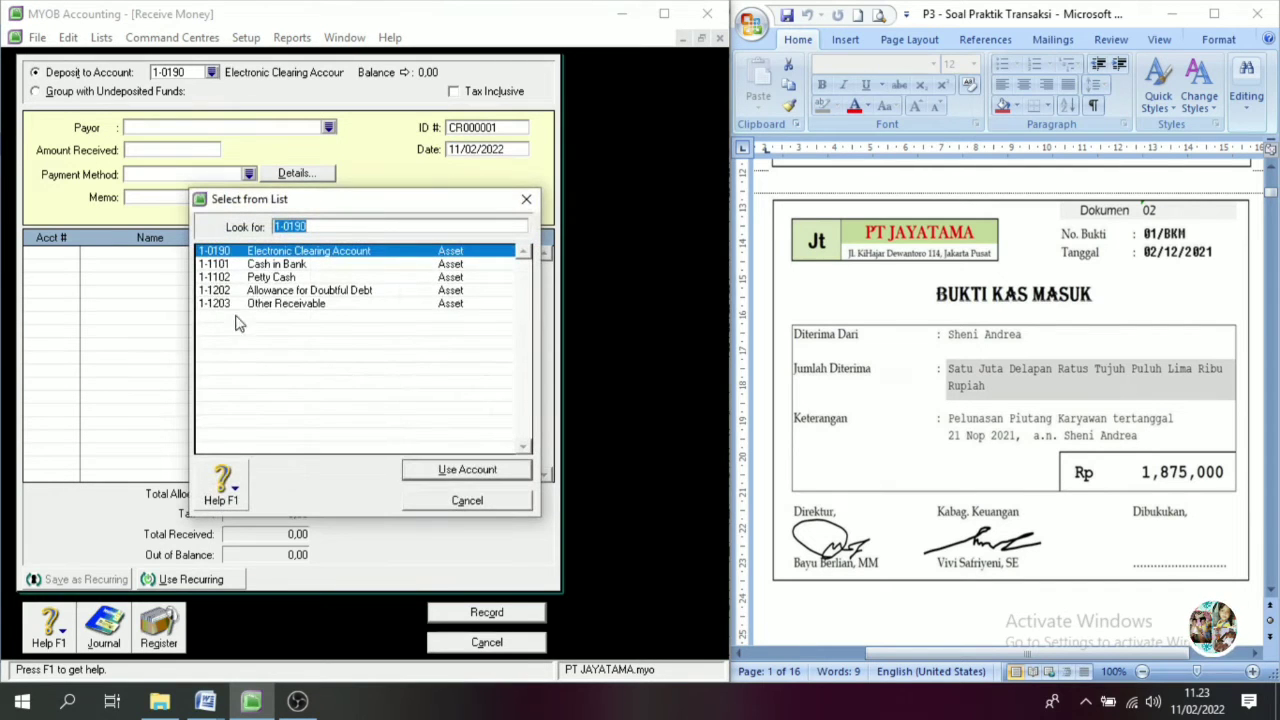
pyautogui.click(285, 266)
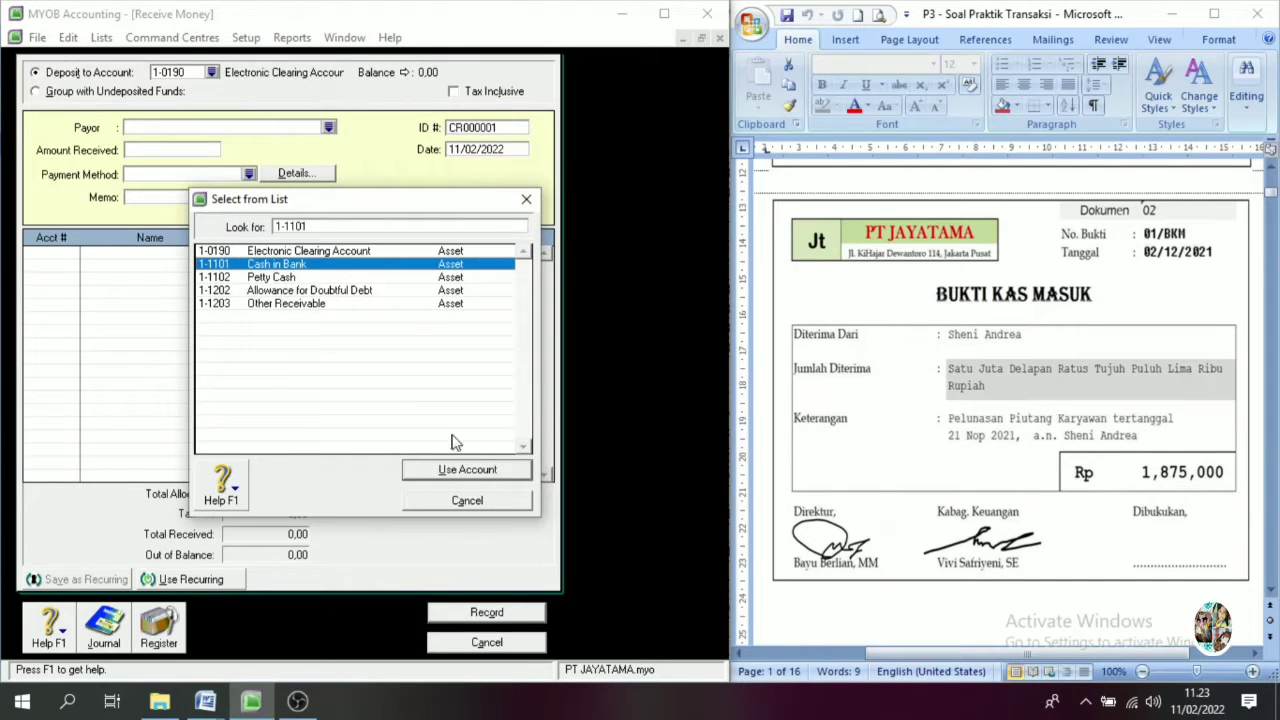
pyautogui.click(470, 469)
# - Set the receipt's ID number to 01/BKM and its date to 02/12/2021
pyautogui.click(468, 130)
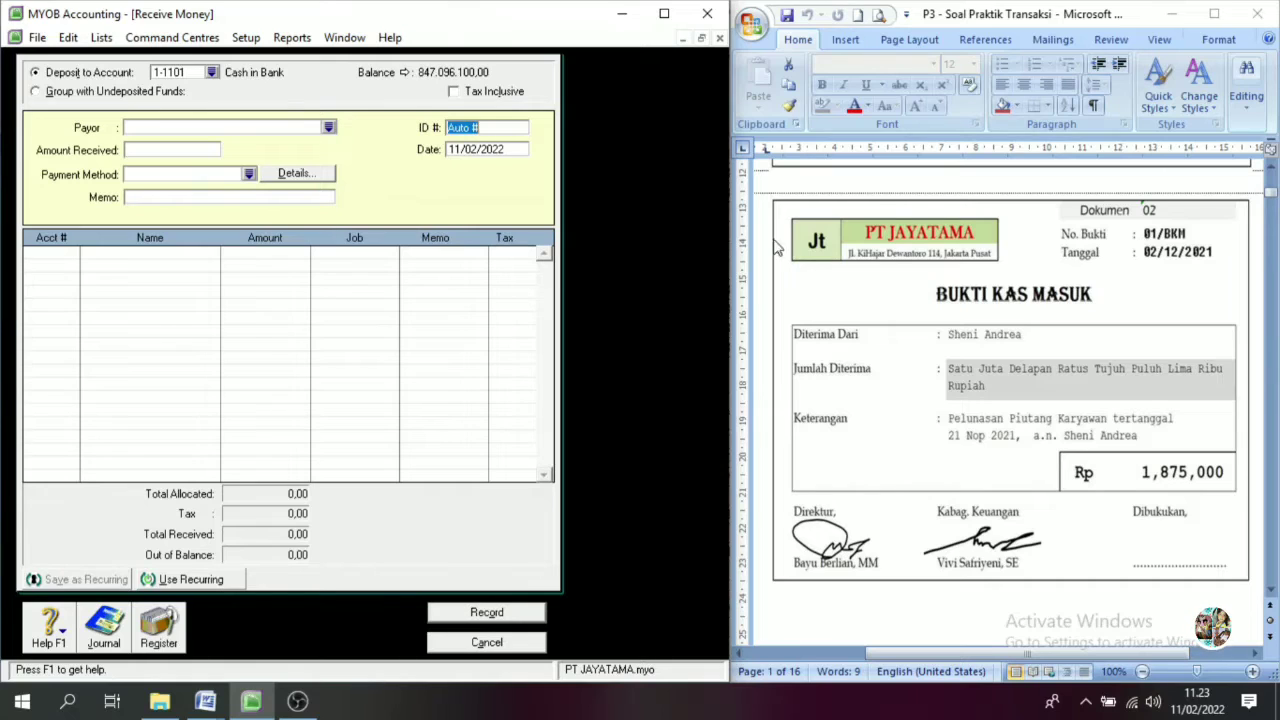
pyautogui.write('01/BKM')
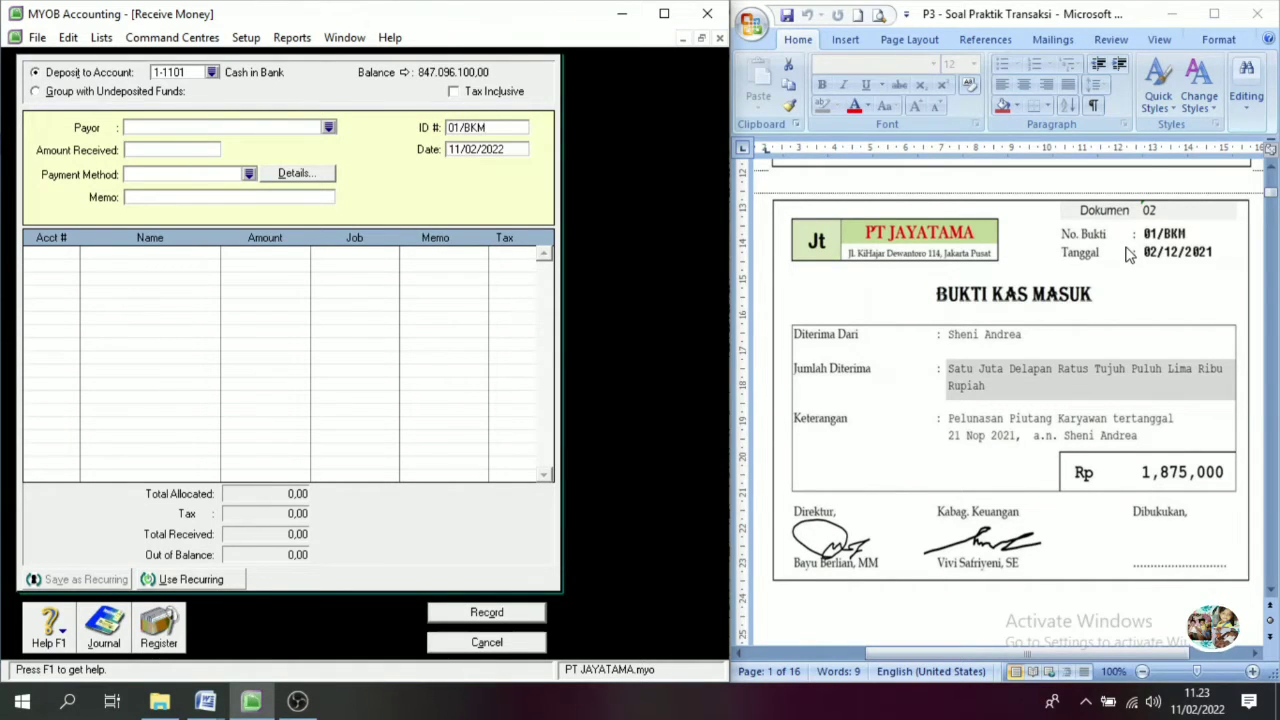
pyautogui.press('Tab')
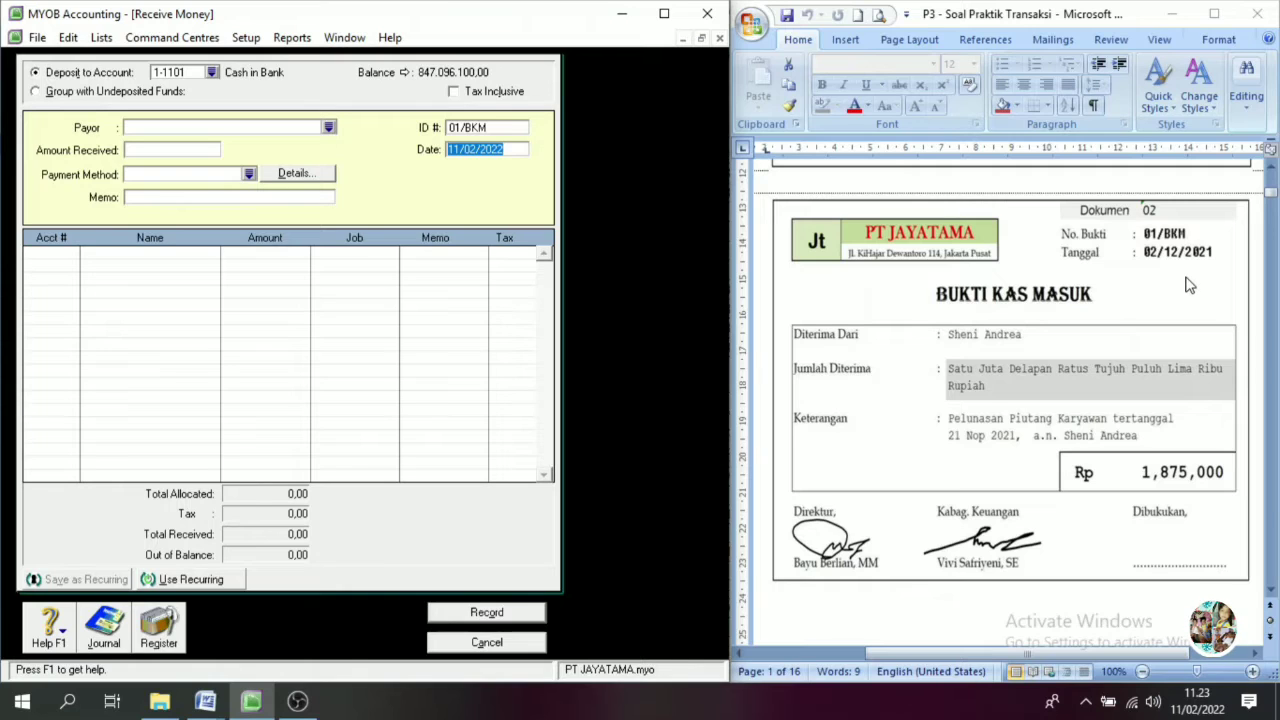
pyautogui.write('02/')
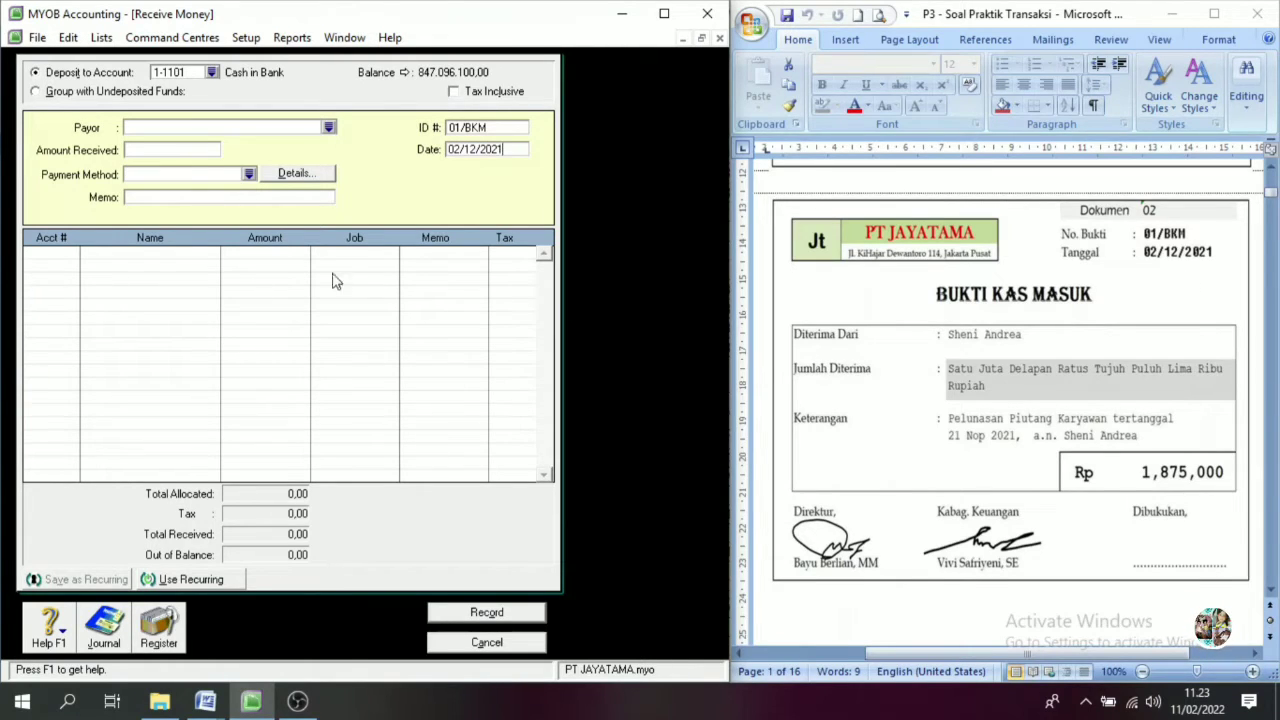
# - Enter the receipt memo "Pelunasan Piutang Karyawan"
pyautogui.click(146, 198)
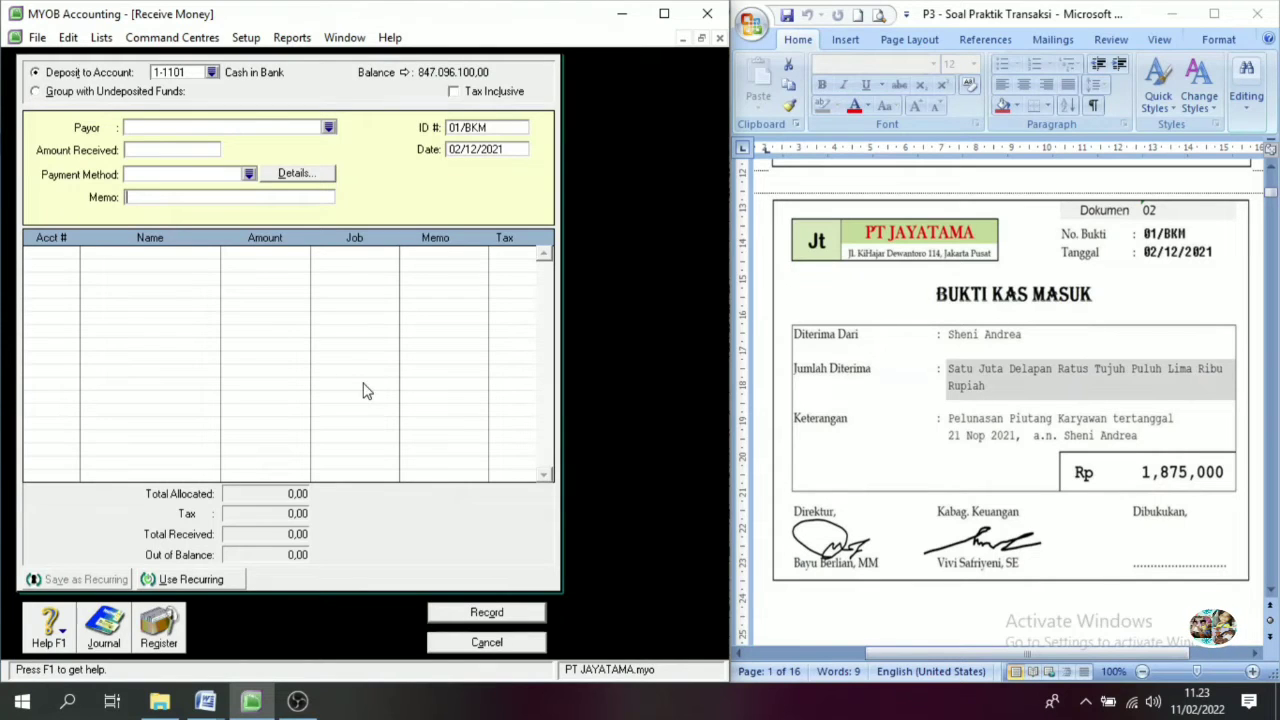
pyautogui.write('Pelunasan Piutang')
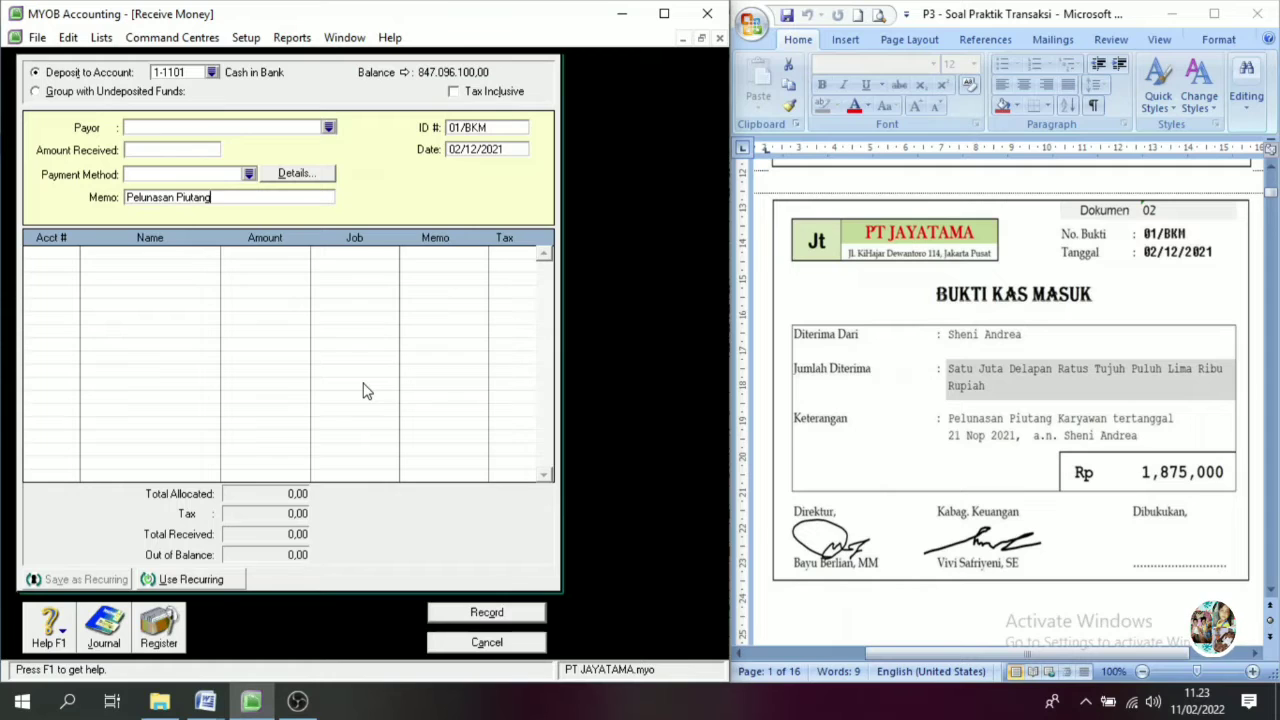
pyautogui.write(' Karyawan')
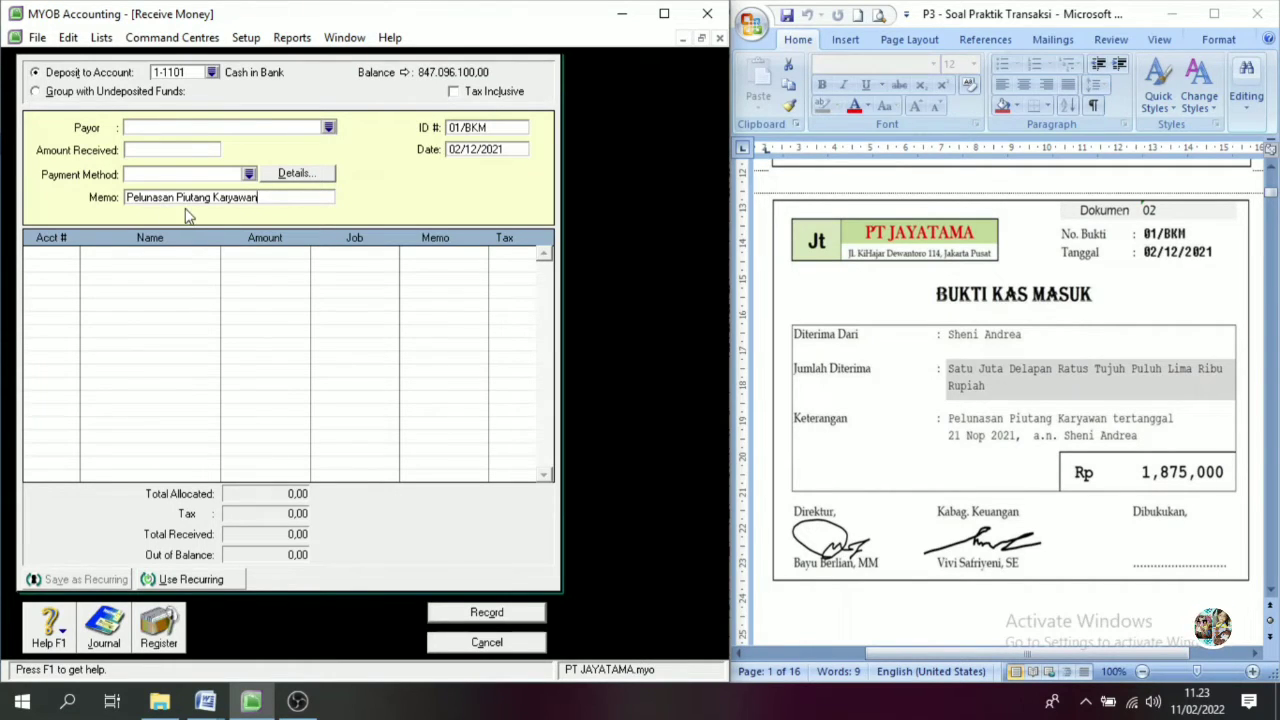
# - Allocate the receipt's first line to account 1-1203 Other Receivable
pyautogui.click(48, 253)
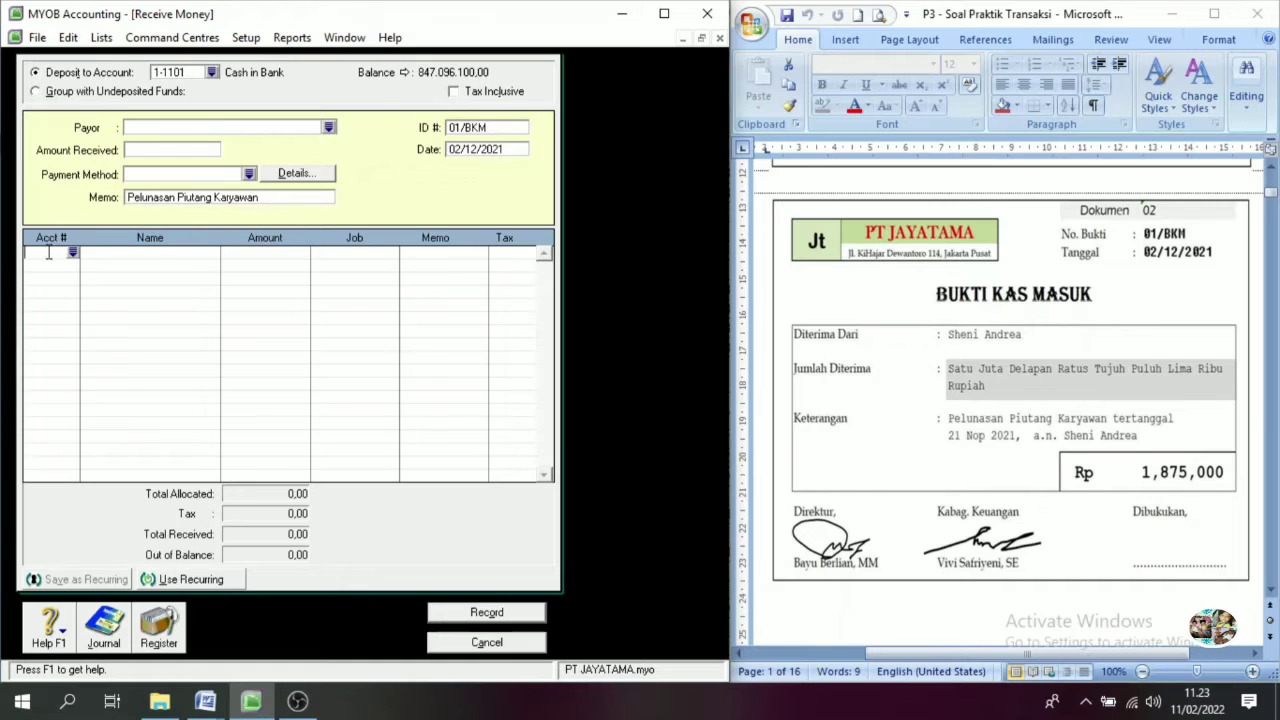
pyautogui.write('4')
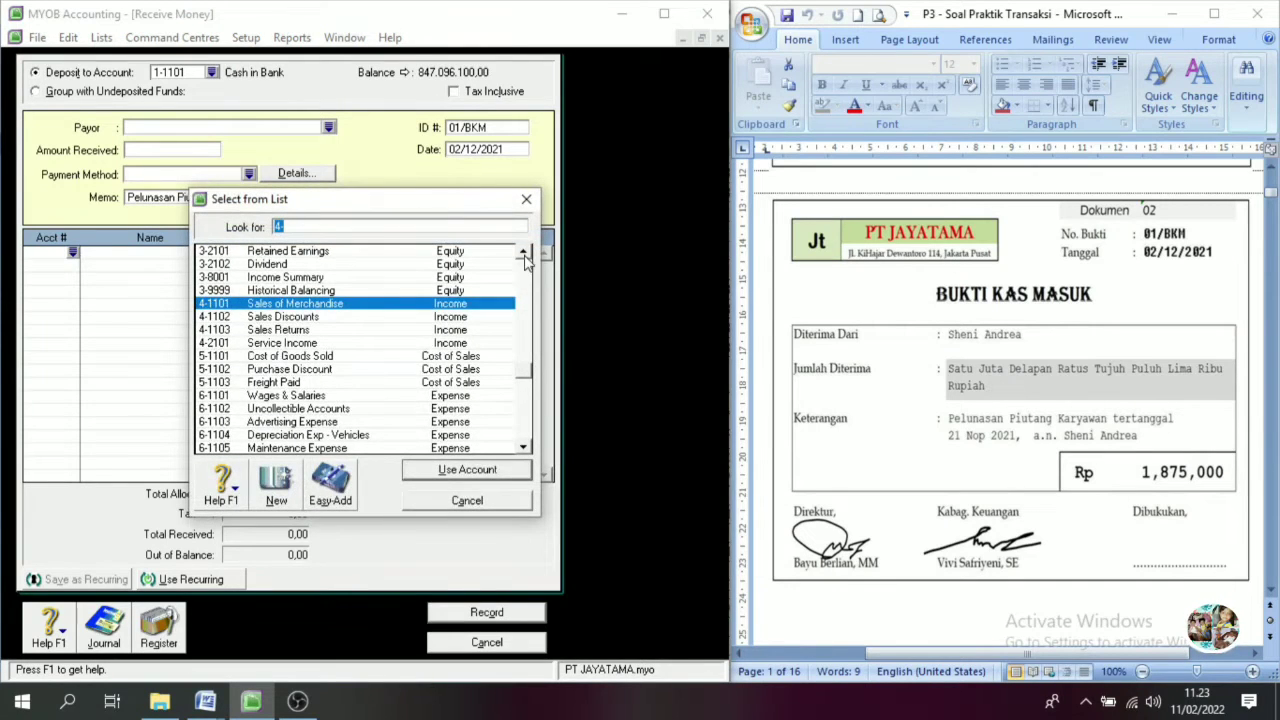
pyautogui.scroll(4, 527, 258)
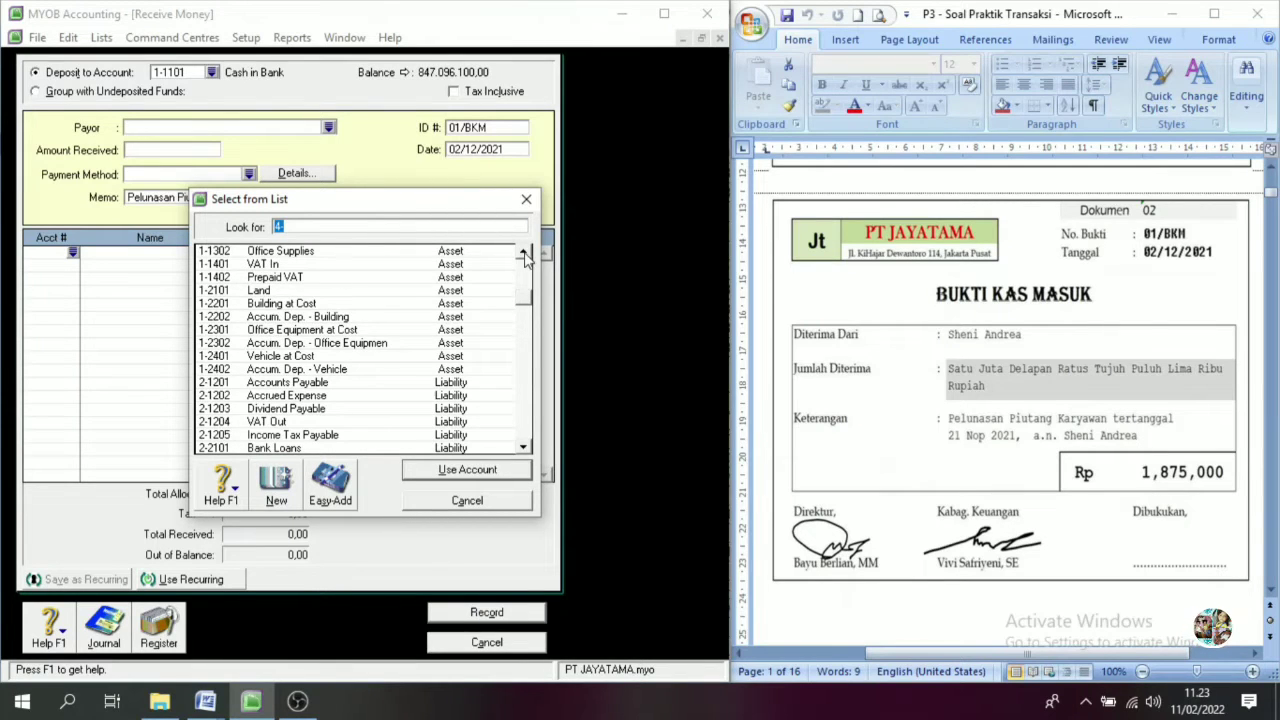
pyautogui.scroll(3, 527, 258)
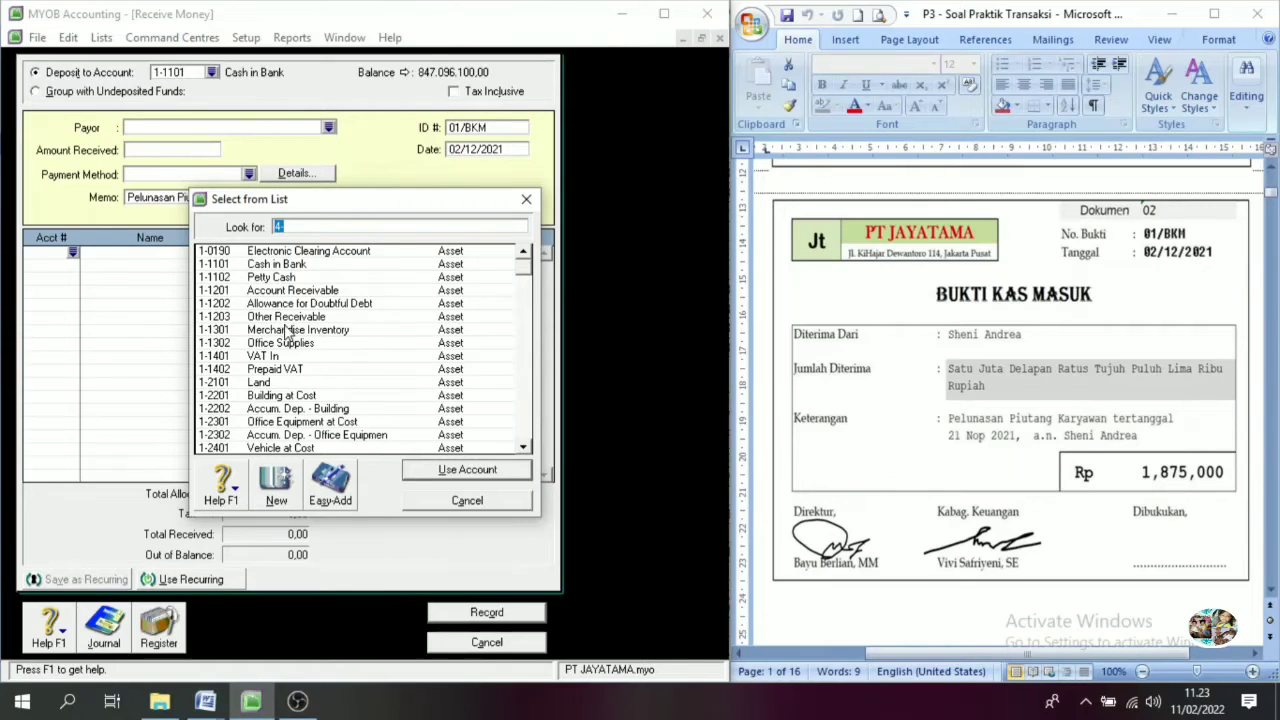
pyautogui.click(272, 318)
pyautogui.click(466, 472)
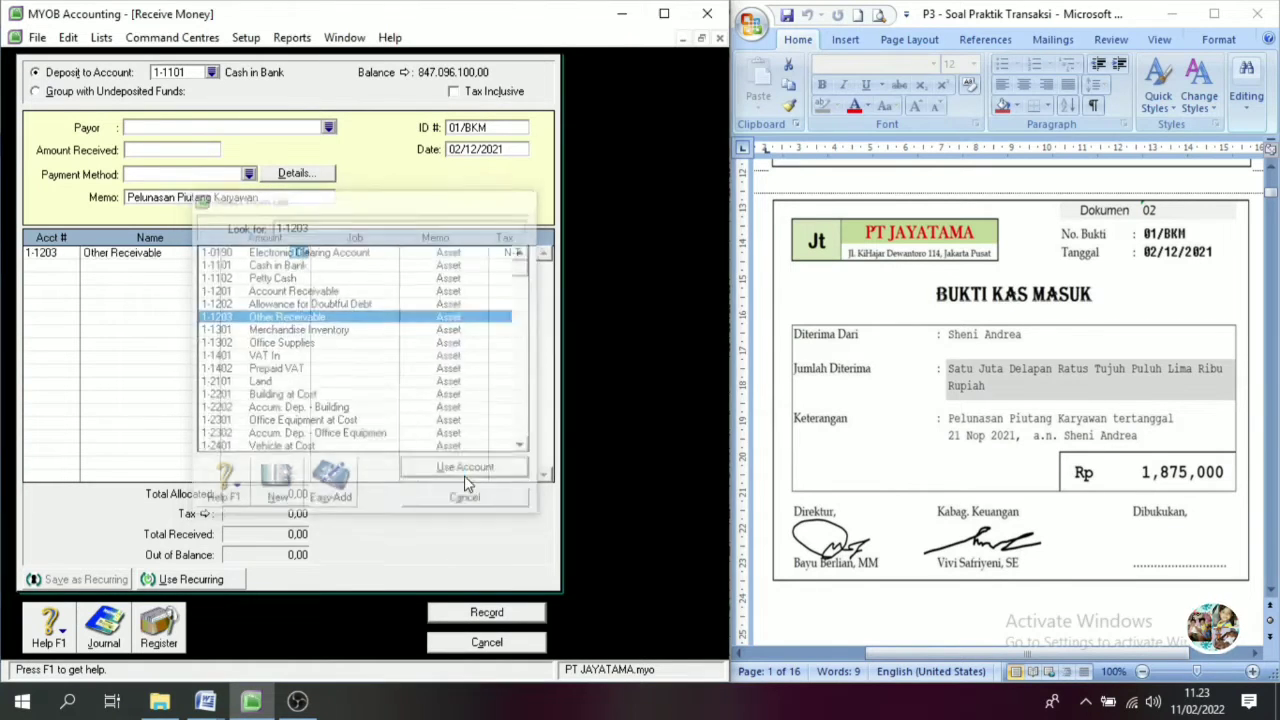
# - Set the amount received to 1875000, then record the receipt and close the Receive Money window
pyautogui.click(145, 150)
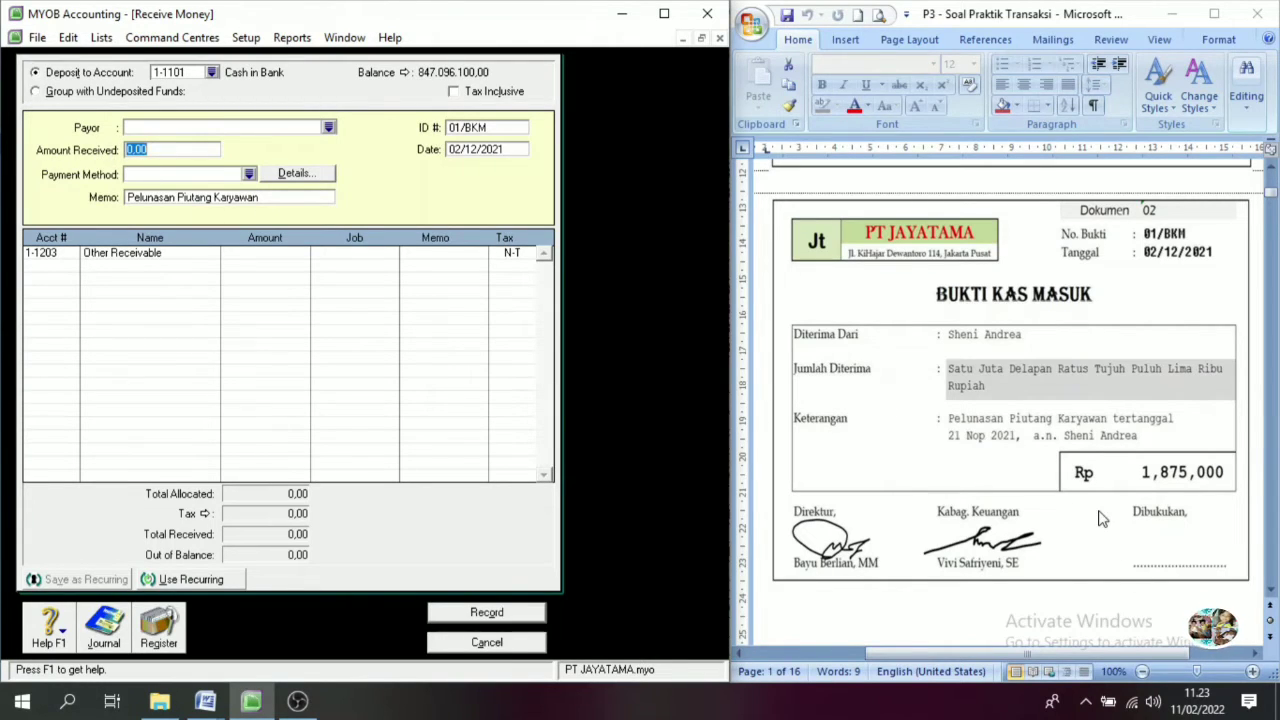
pyautogui.write('1875000')
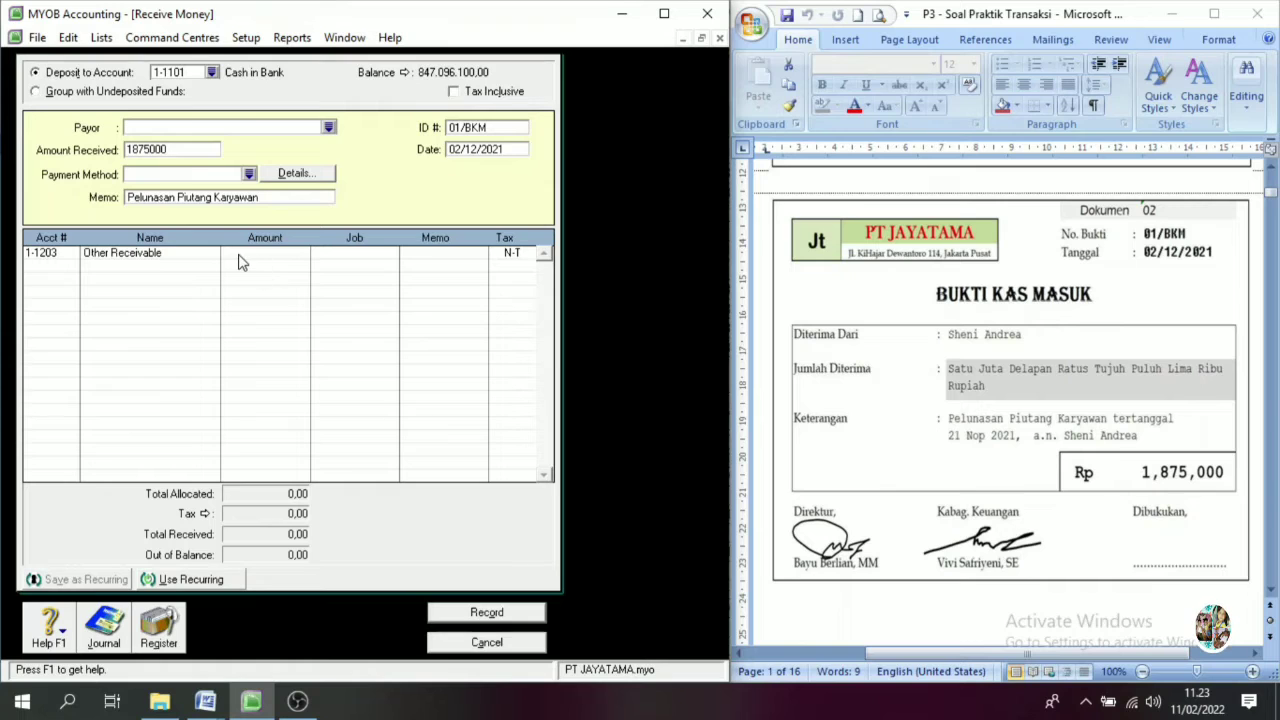
pyautogui.press('Tab')
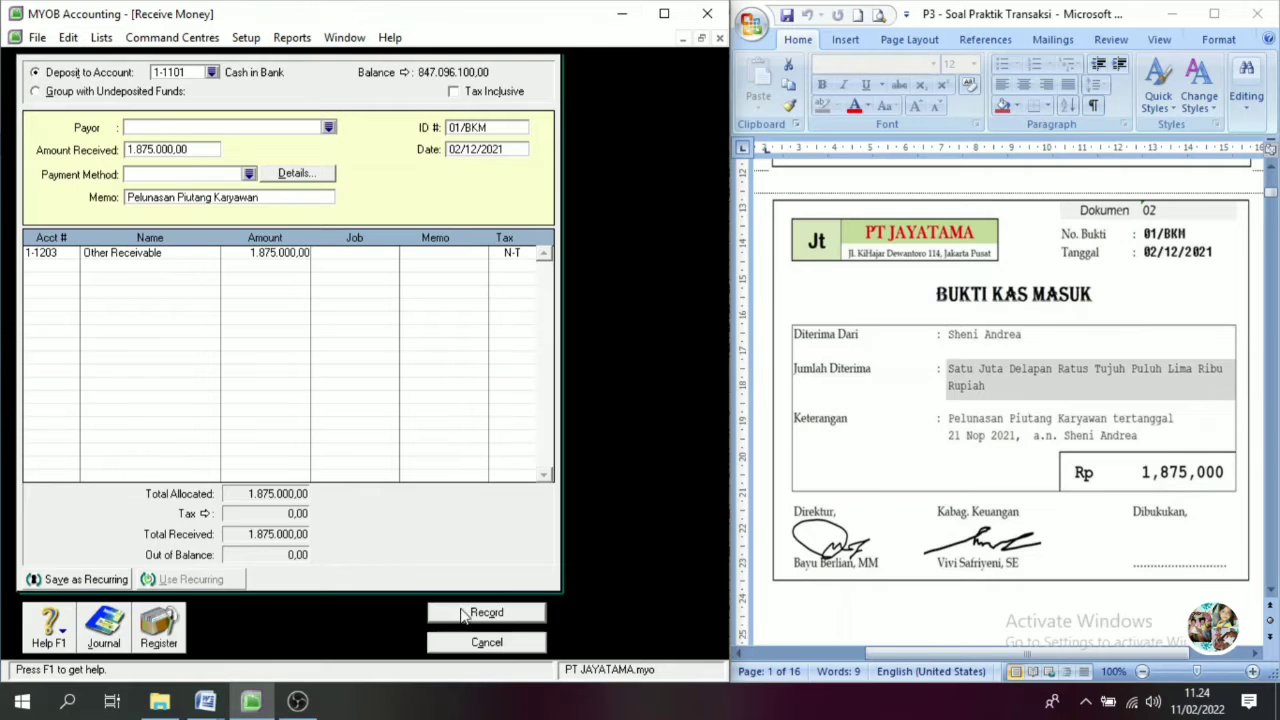
pyautogui.click(500, 614)
pyautogui.click(500, 642)
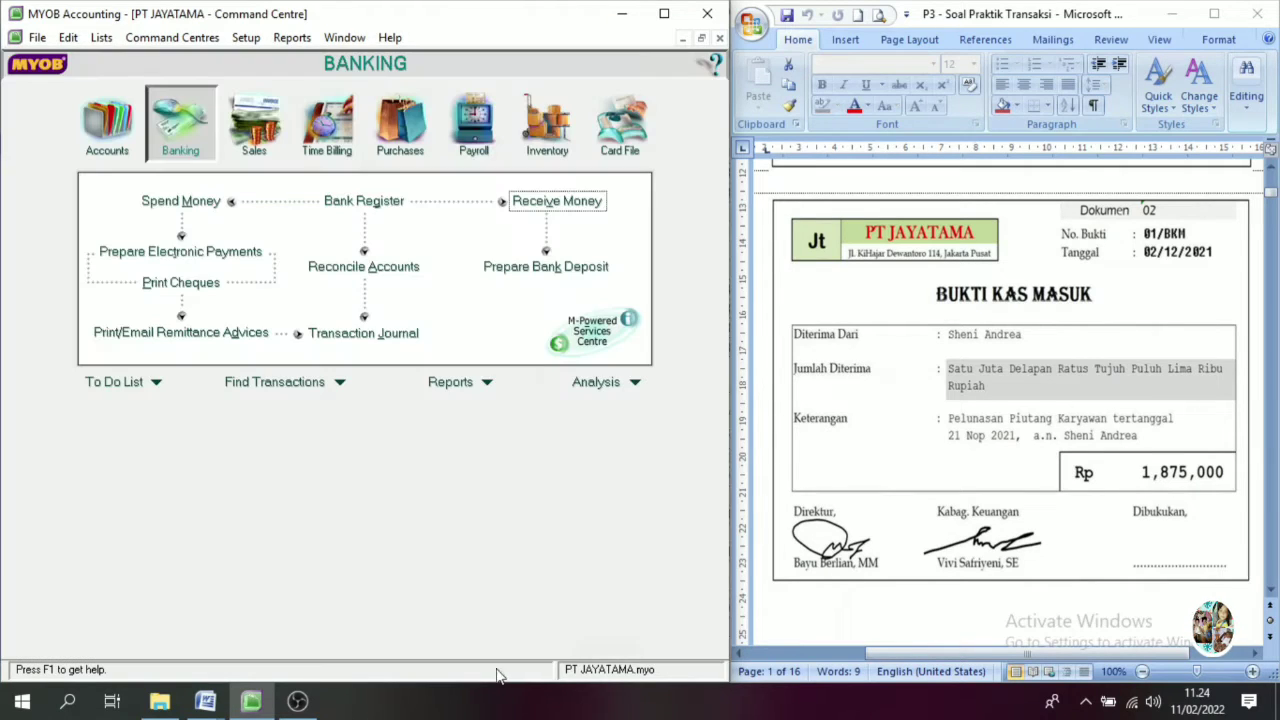
# - Start a Pay Bills transaction in Purchases for voucher 02/BKK with PT. Andara as the supplier
pyautogui.moveTo(1272, 591); pyautogui.dragTo(1272, 591)
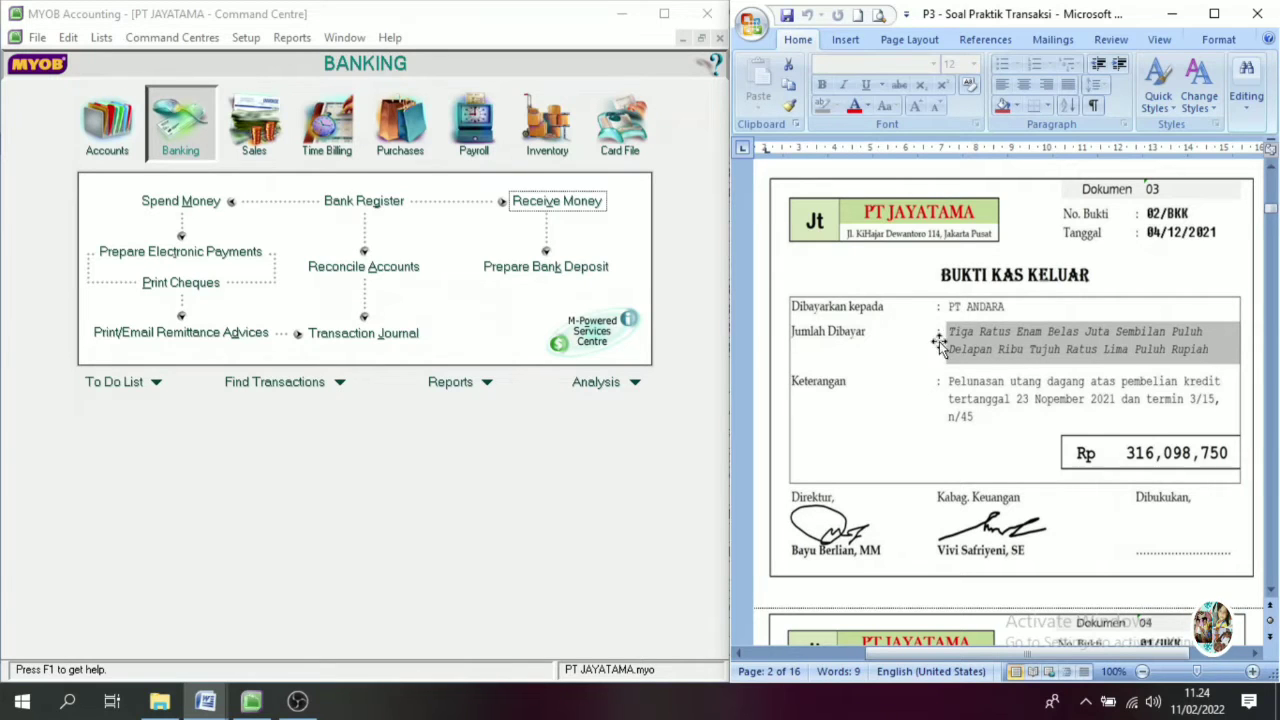
pyautogui.click(395, 140)
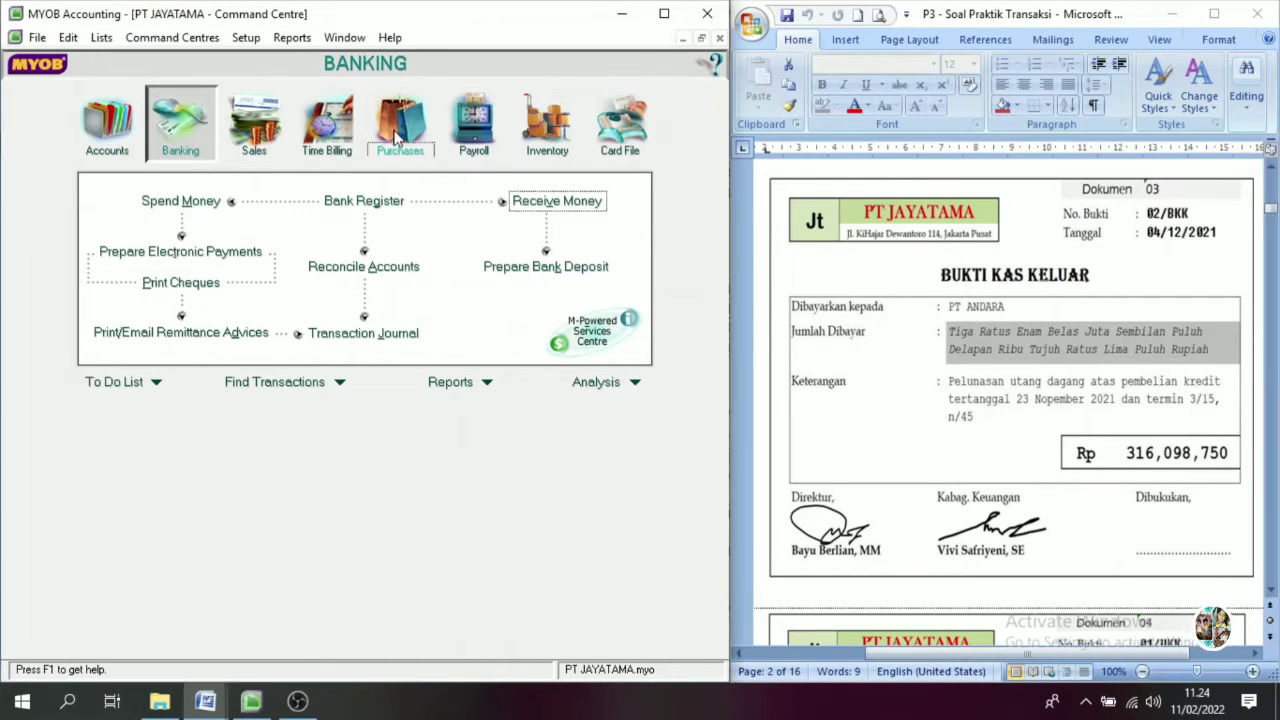
pyautogui.click(167, 242)
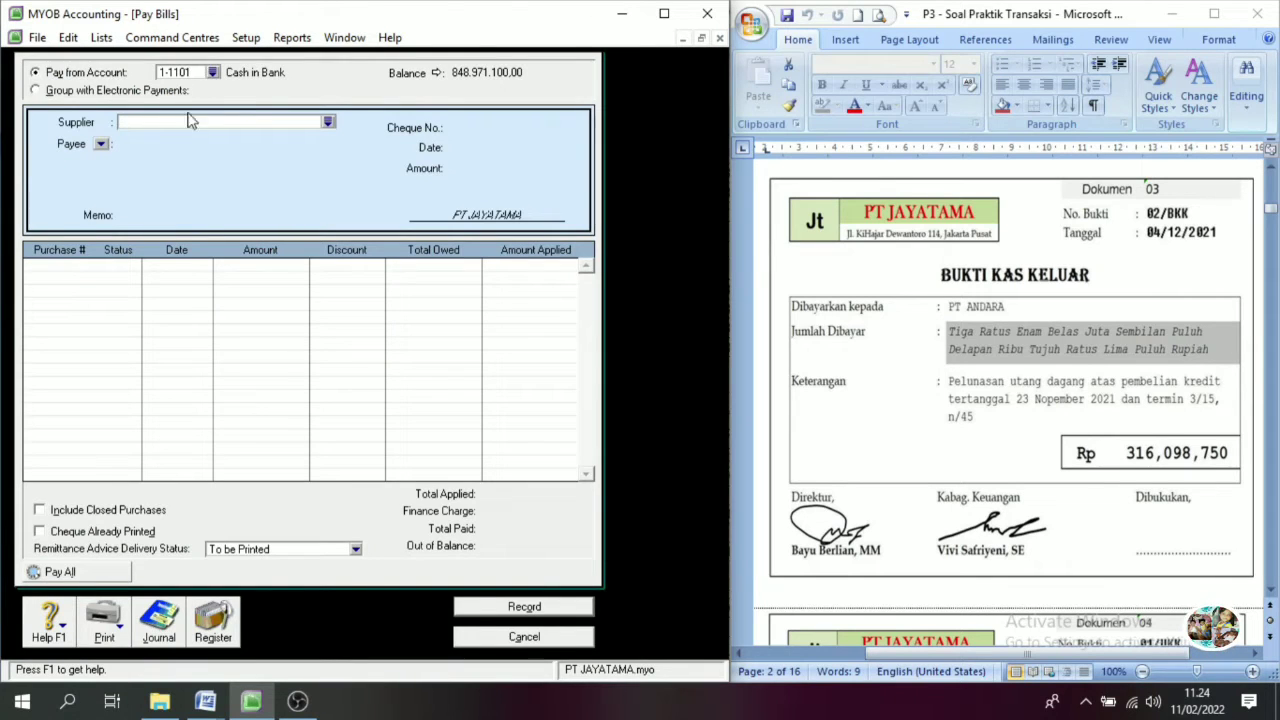
pyautogui.click(328, 122)
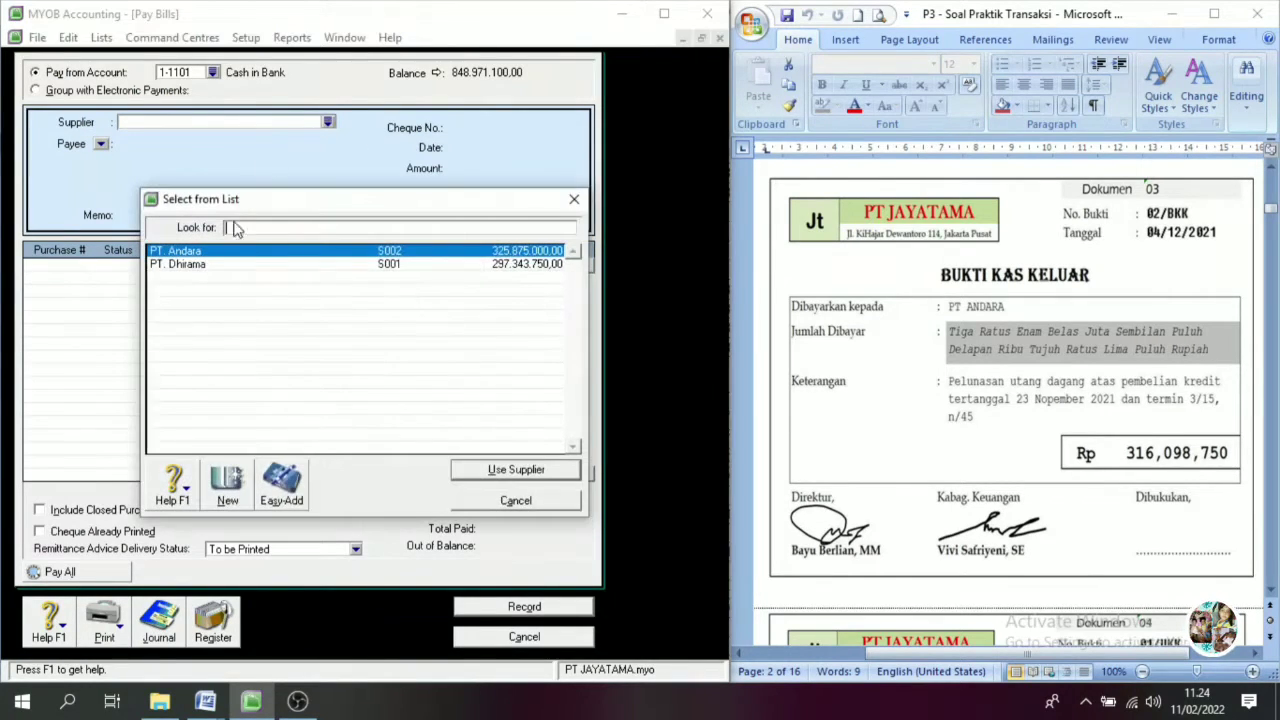
pyautogui.click(176, 252)
pyautogui.click(514, 470)
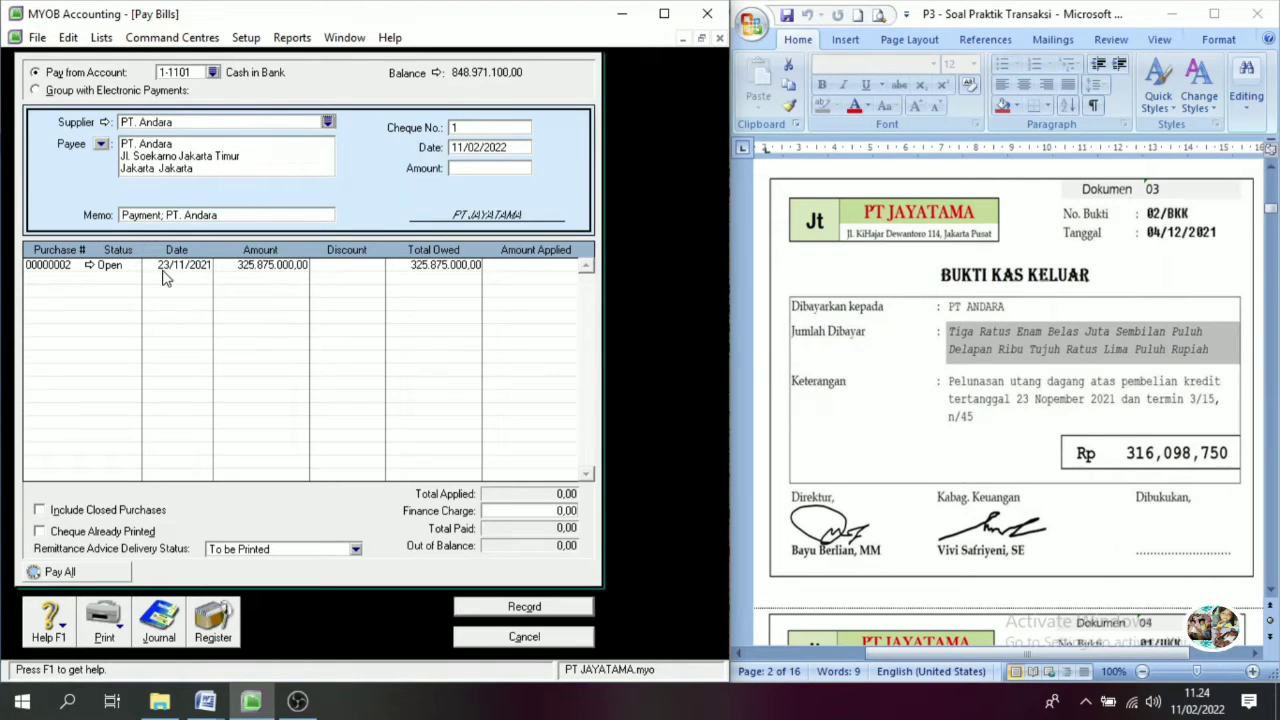
# - Set the bill payment's cheque number to 02/BKK and its date to 04/12/2021
pyautogui.click(468, 127)
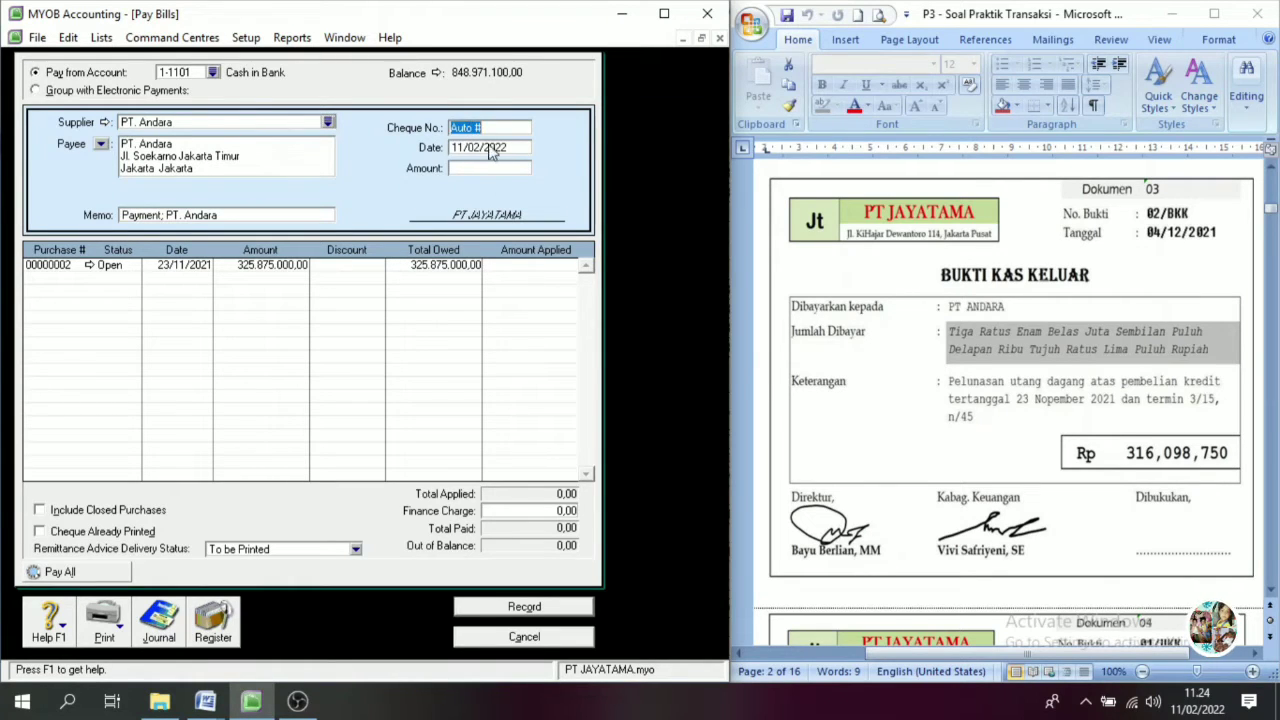
pyautogui.write('02/BKK')
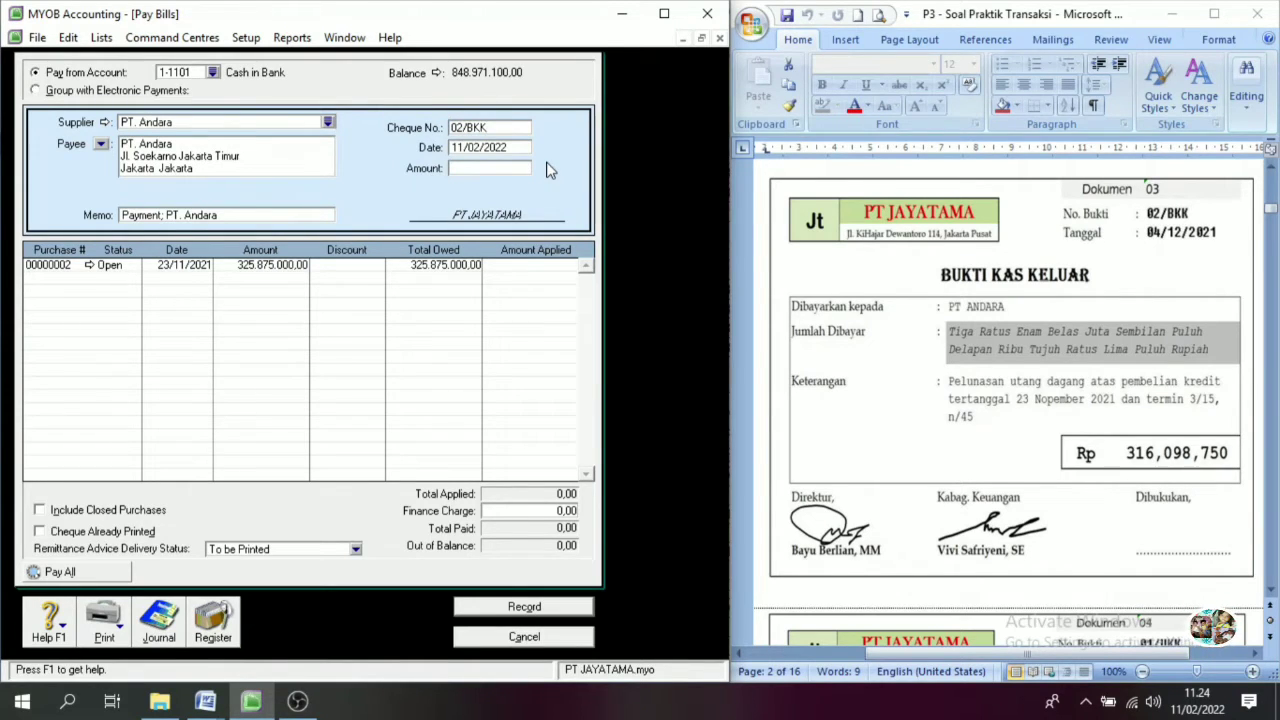
pyautogui.press('Tab')
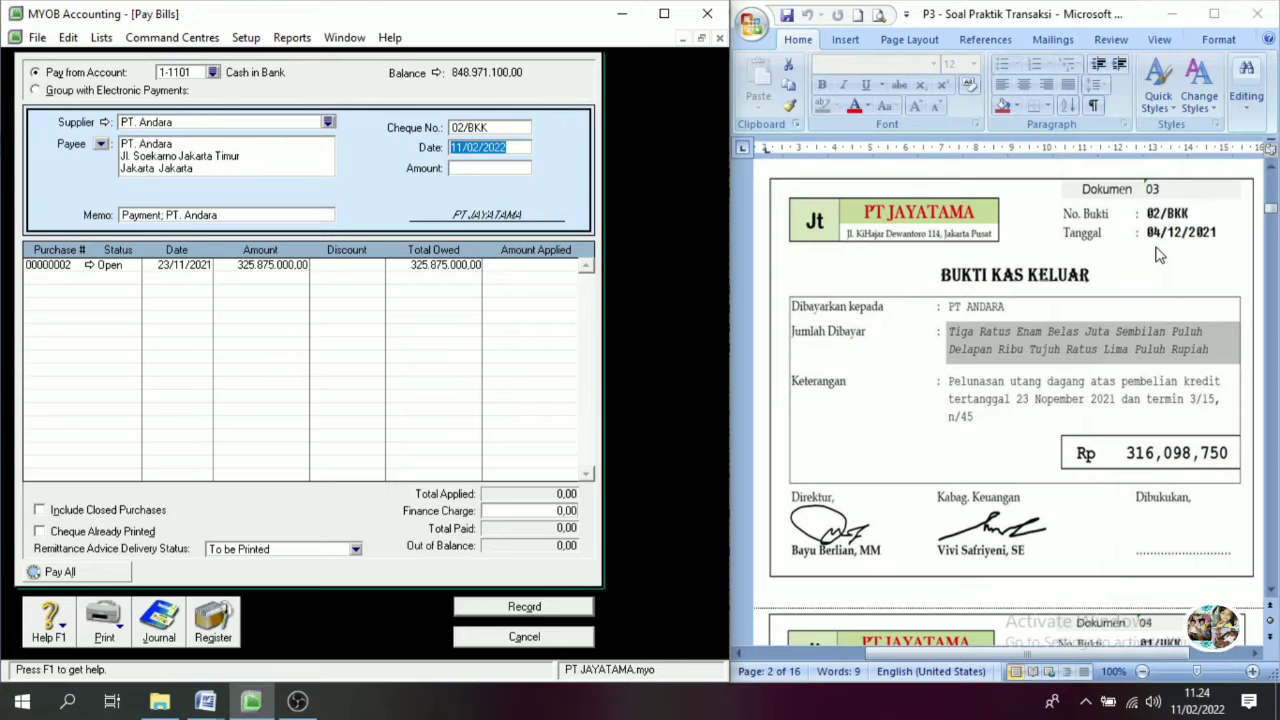
pyautogui.write('04/')
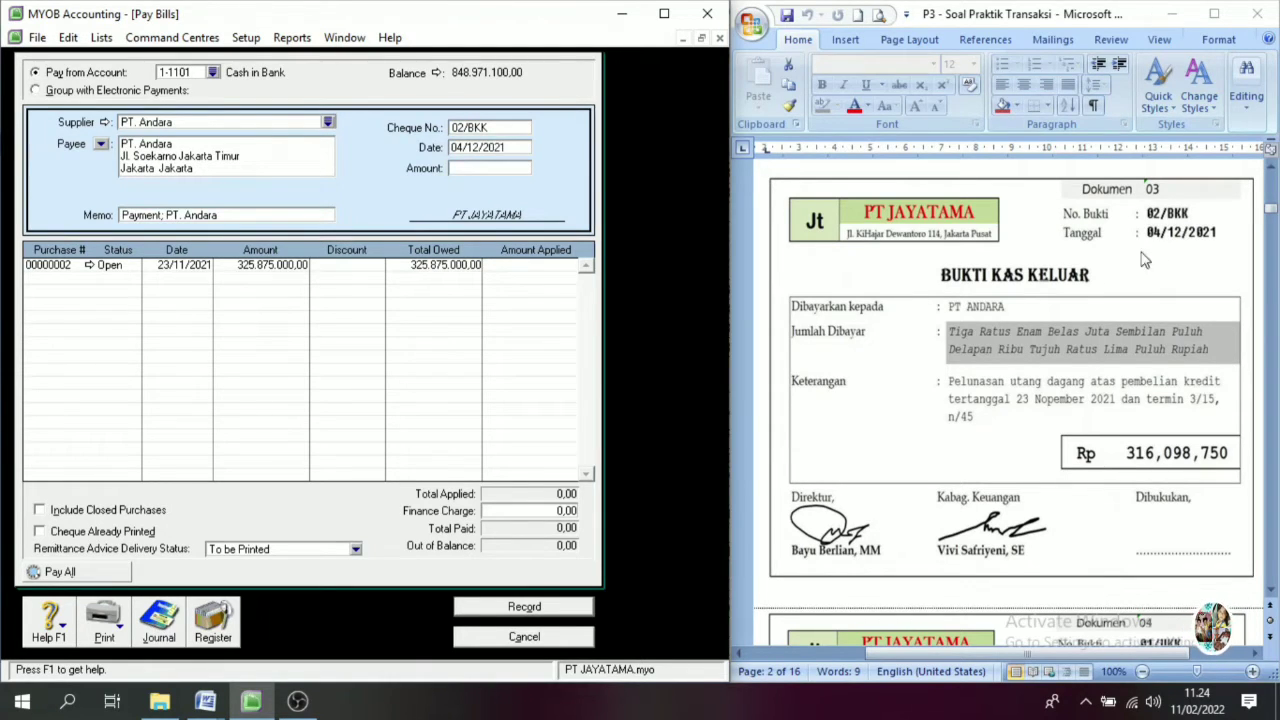
# - Enter 316098750 as the amount of the bill payment to PT. Andara
pyautogui.press('Tab')
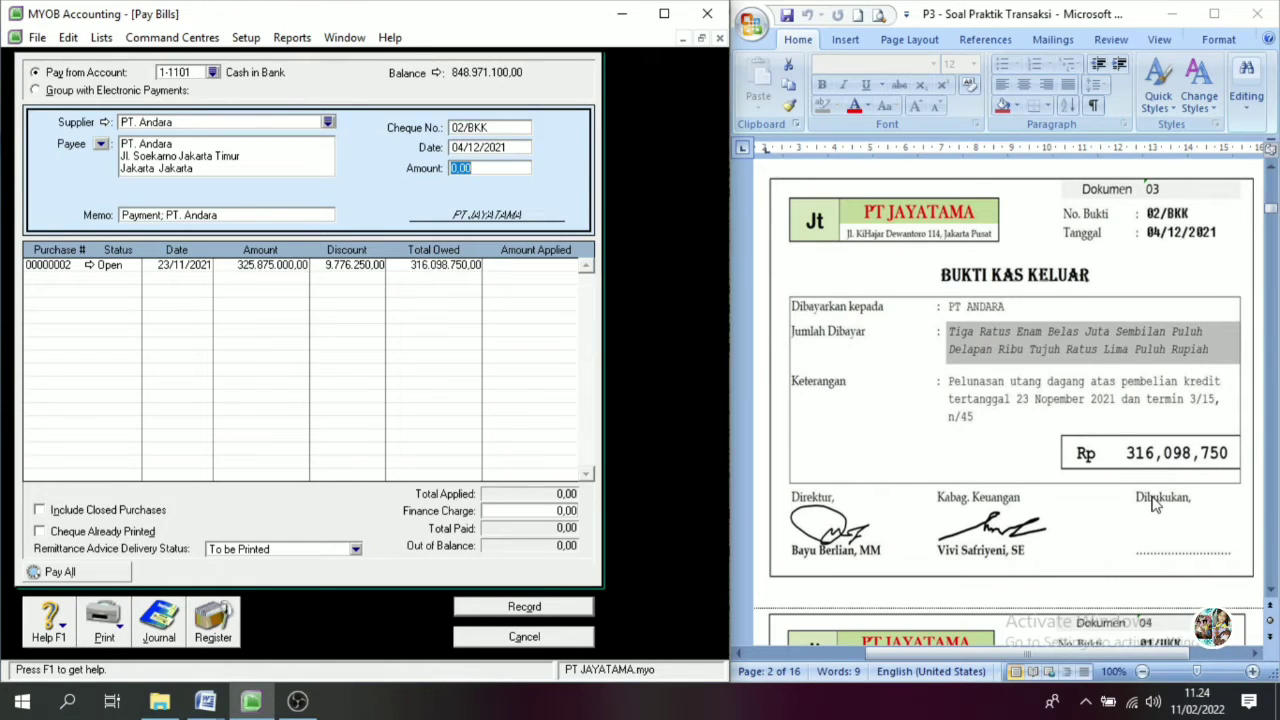
pyautogui.write('31609875')
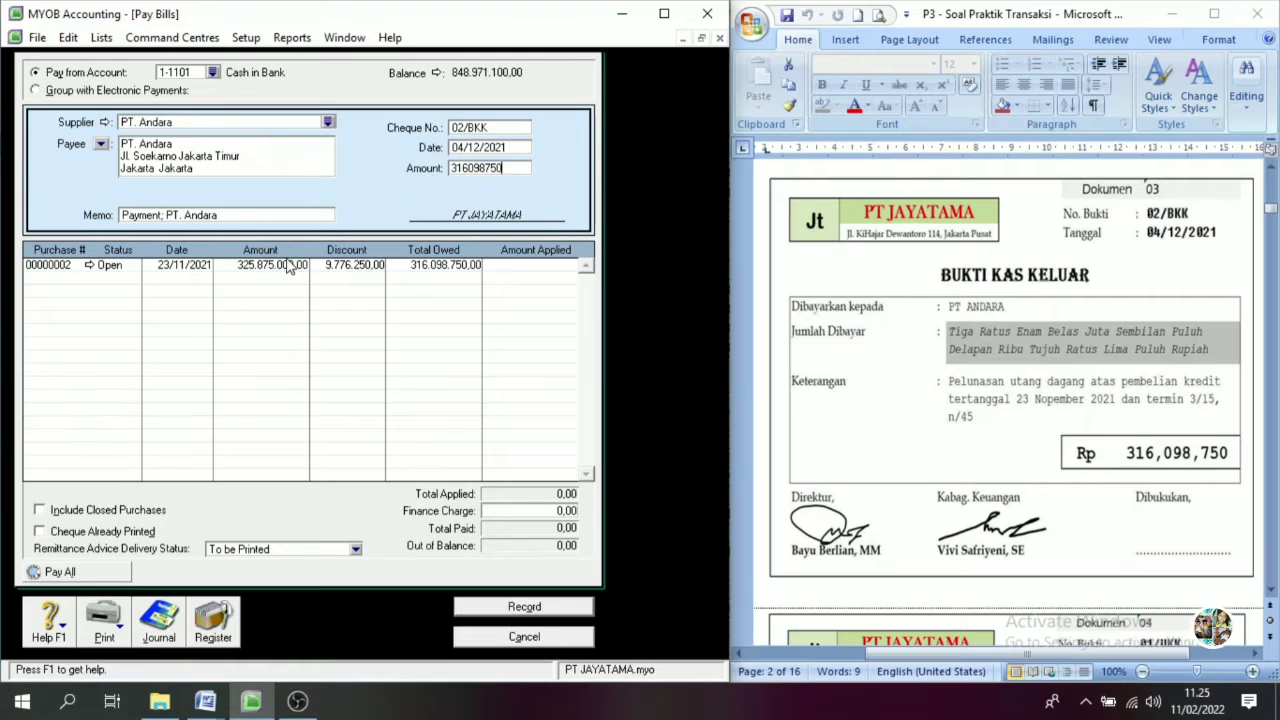
pyautogui.press('Tab')
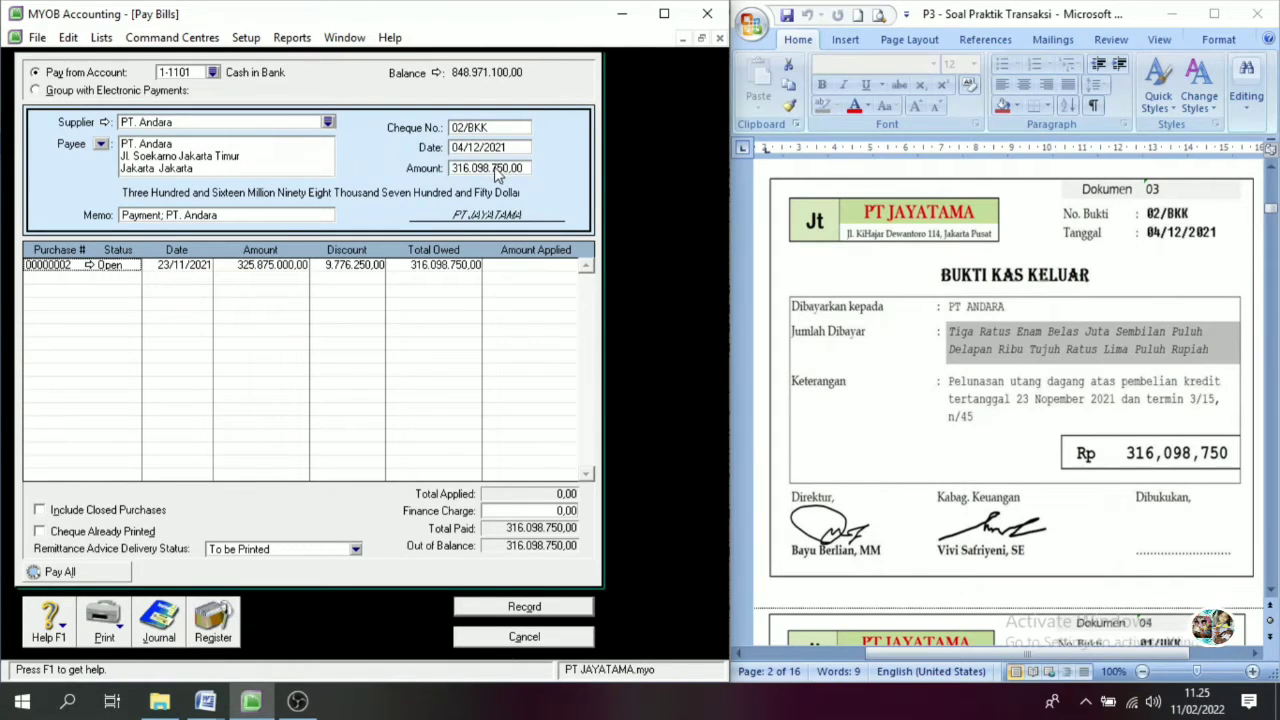
# - Apply 316098750 to purchase 00000002, then record the bill payment with debit memo printing postponed and close Pay Bills
pyautogui.click(543, 266)
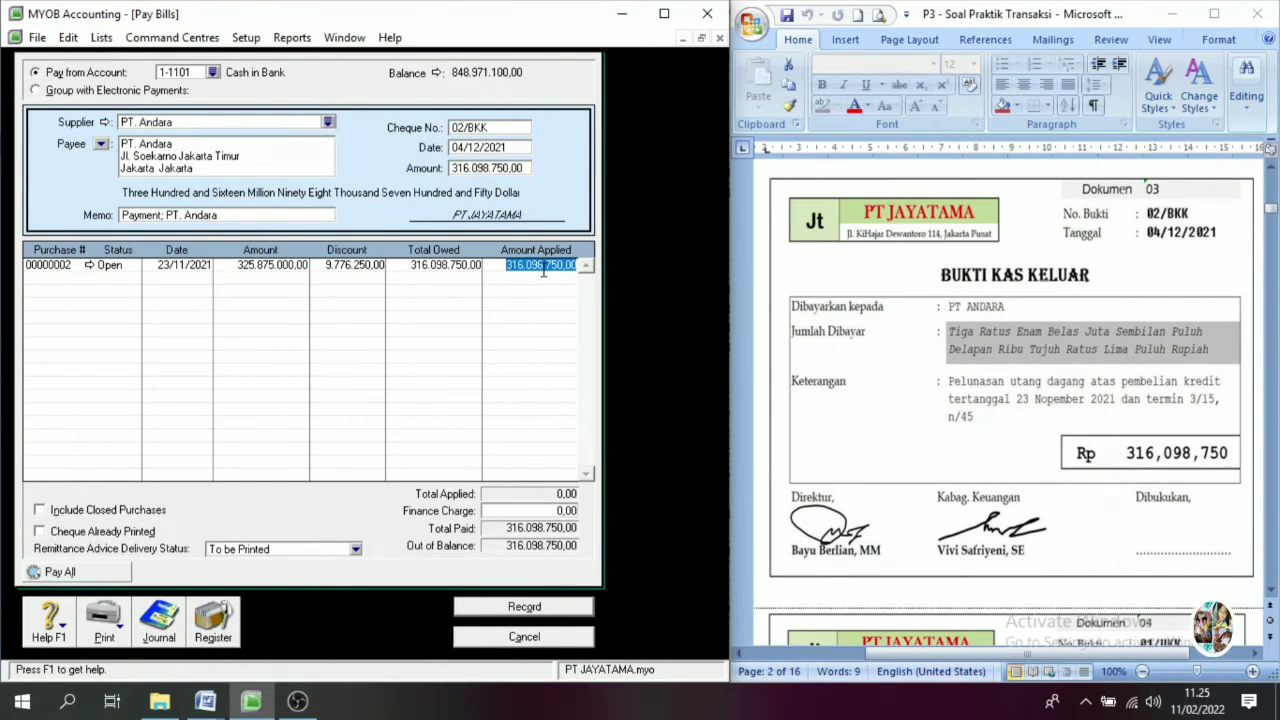
pyautogui.press('Tab')
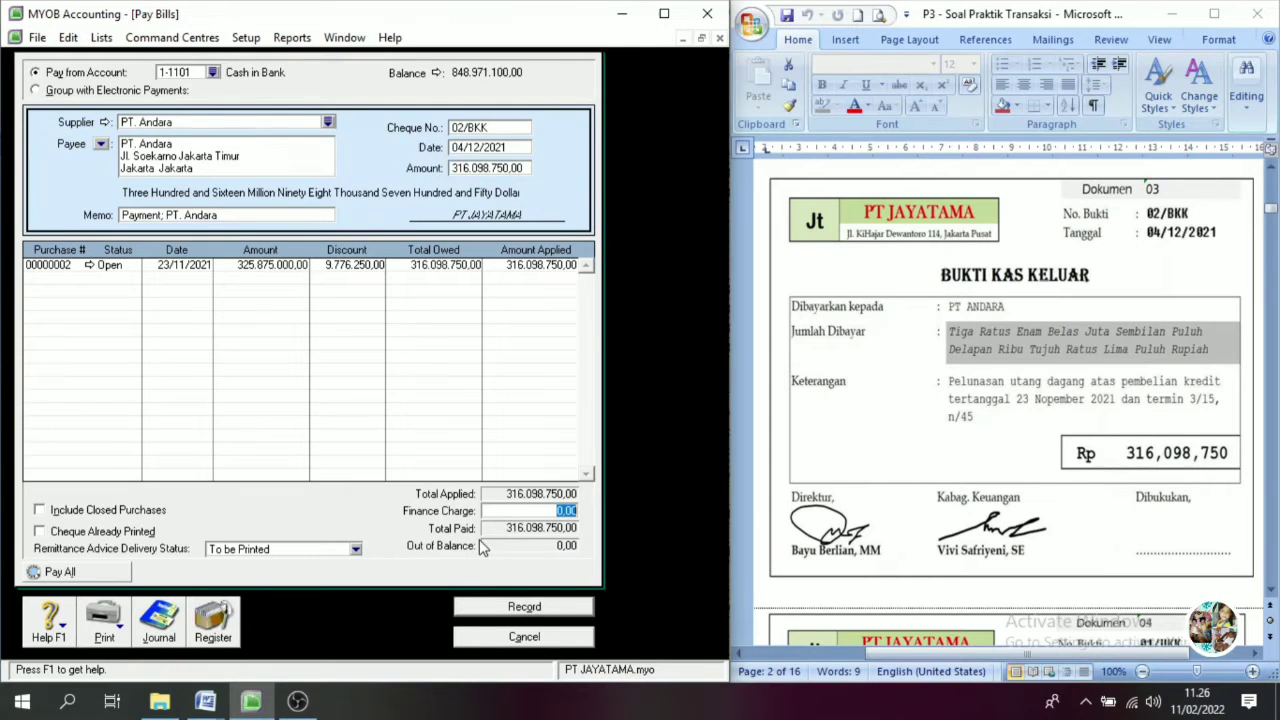
pyautogui.click(537, 608)
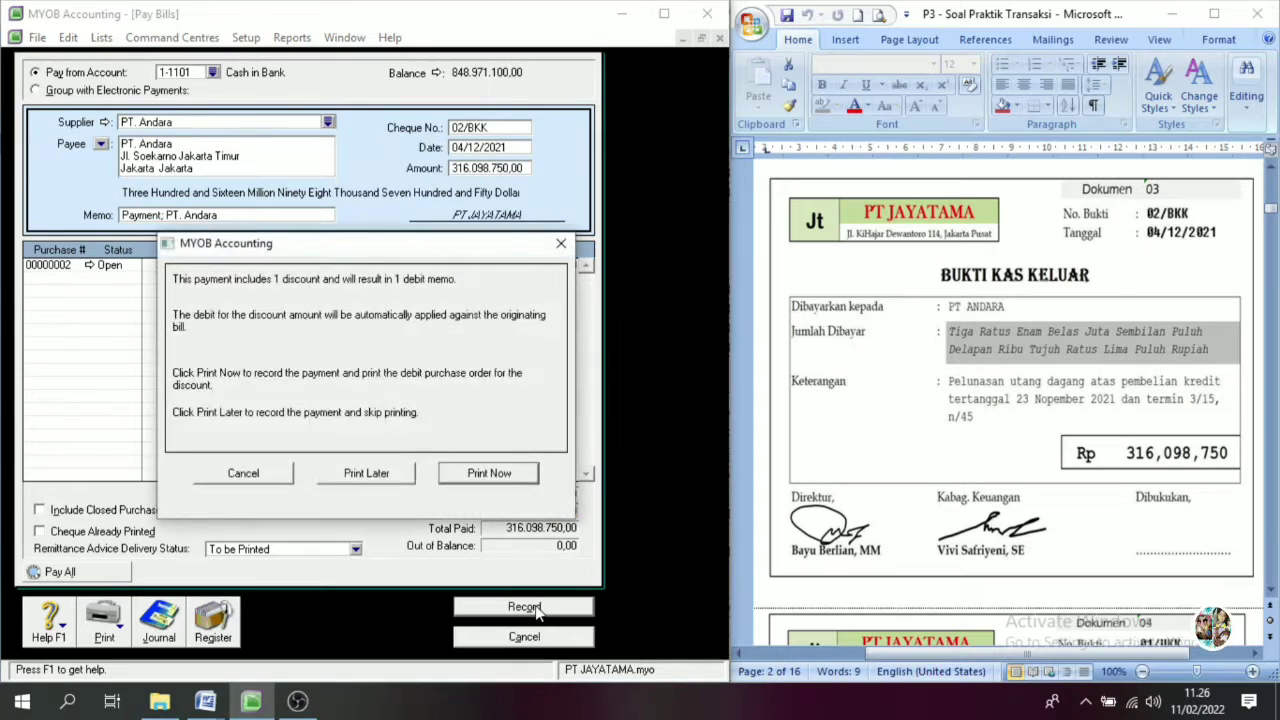
pyautogui.click(354, 473)
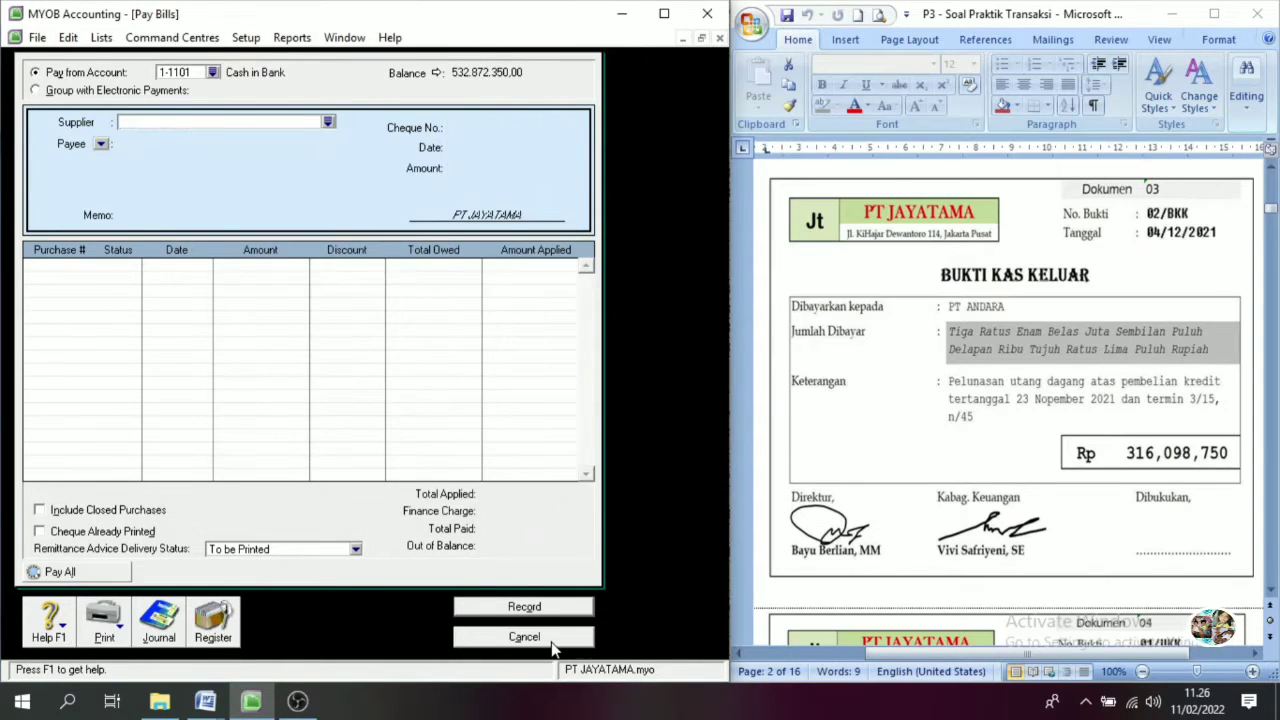
pyautogui.click(551, 642)
# - Start a Spend Money transaction in Banking for the petty cash voucher of 05/12/2021, paid from account 1-1102 Petty Cash
pyautogui.click(1272, 592)
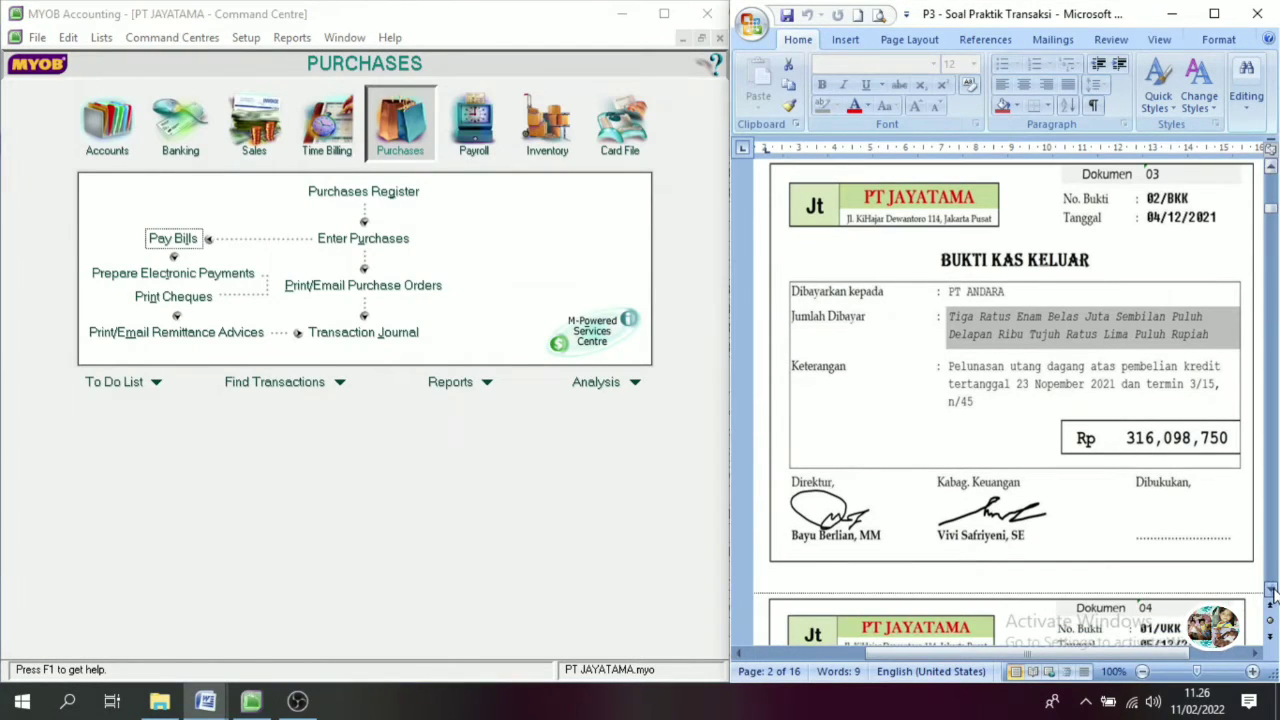
pyautogui.moveTo(1272, 592); pyautogui.dragTo(1272, 592)
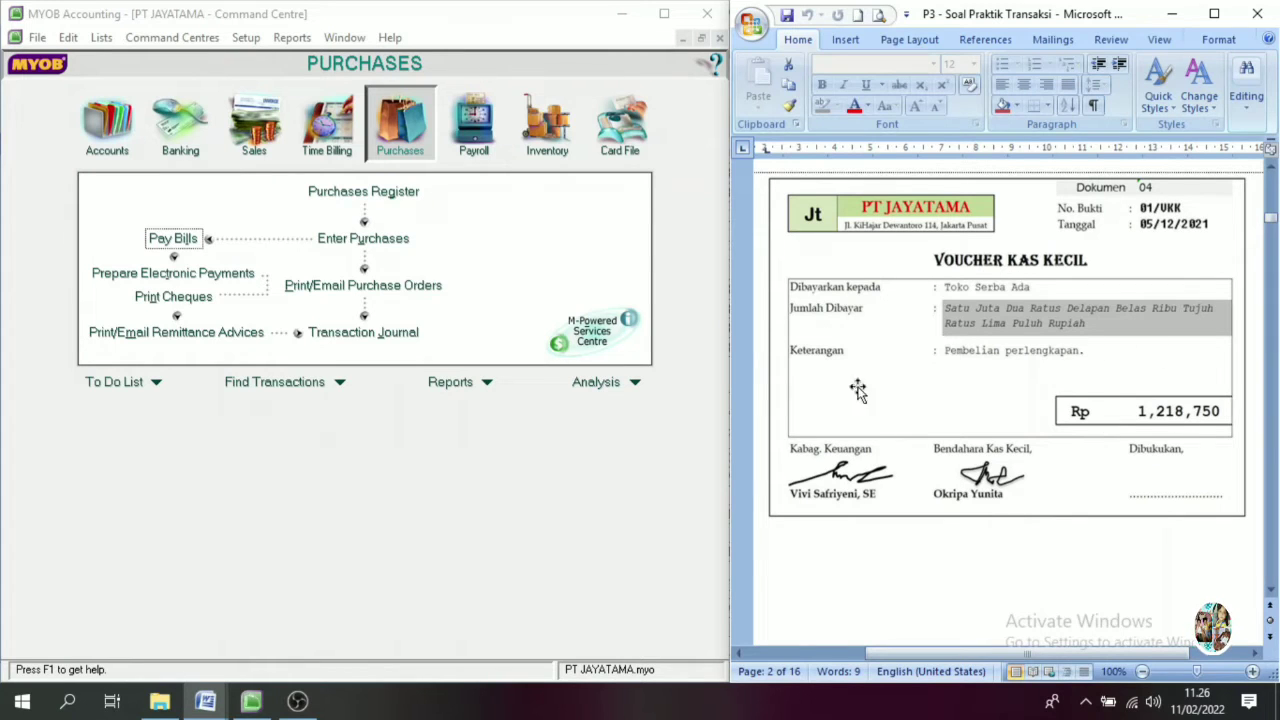
pyautogui.click(178, 136)
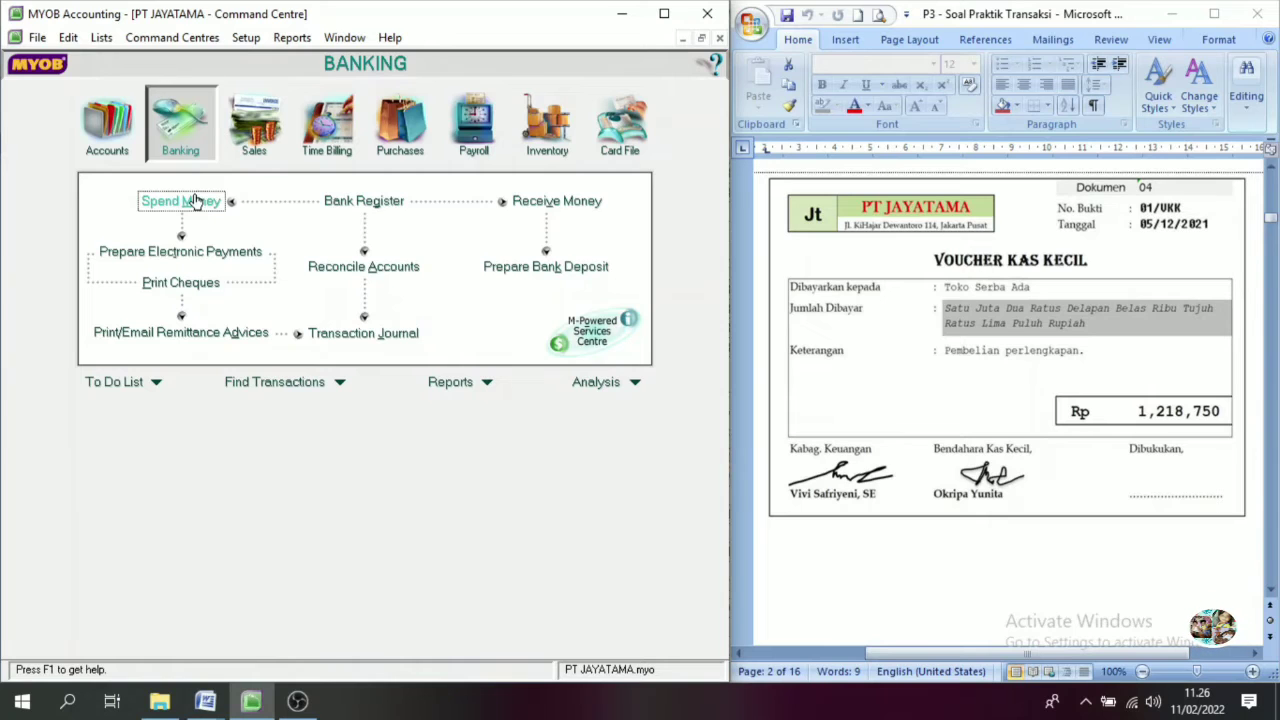
pyautogui.click(198, 202)
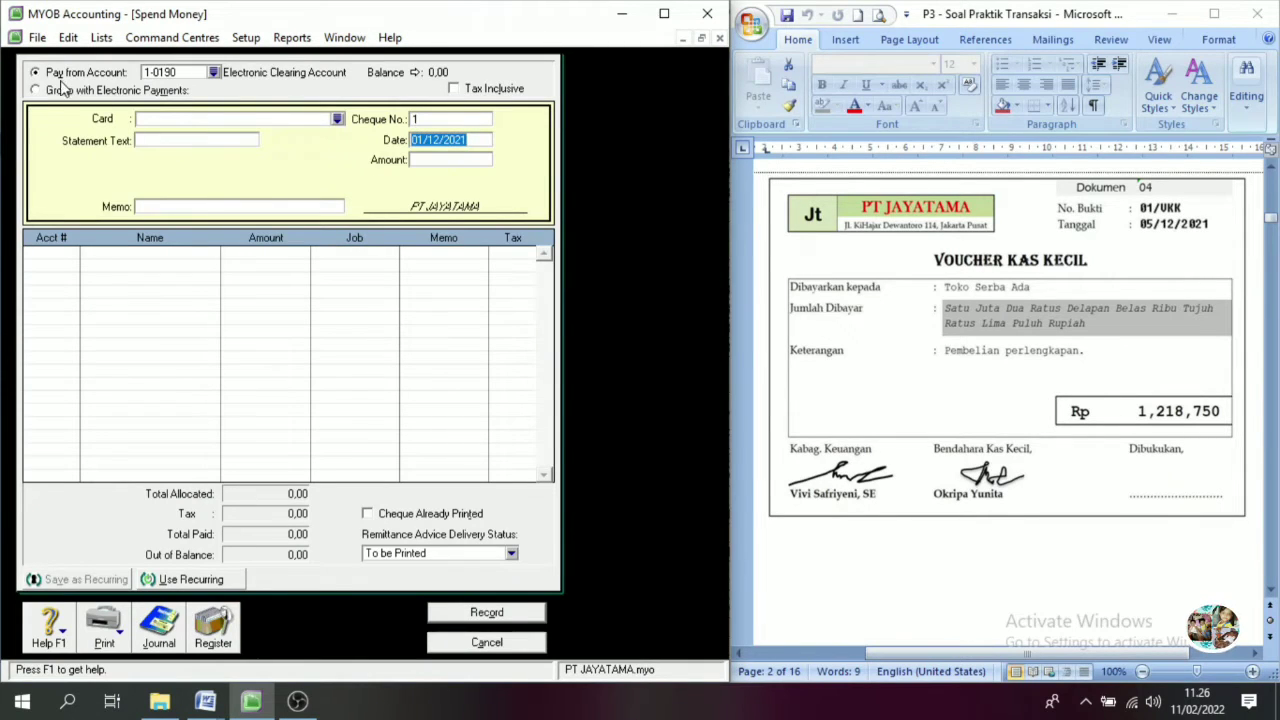
pyautogui.click(213, 73)
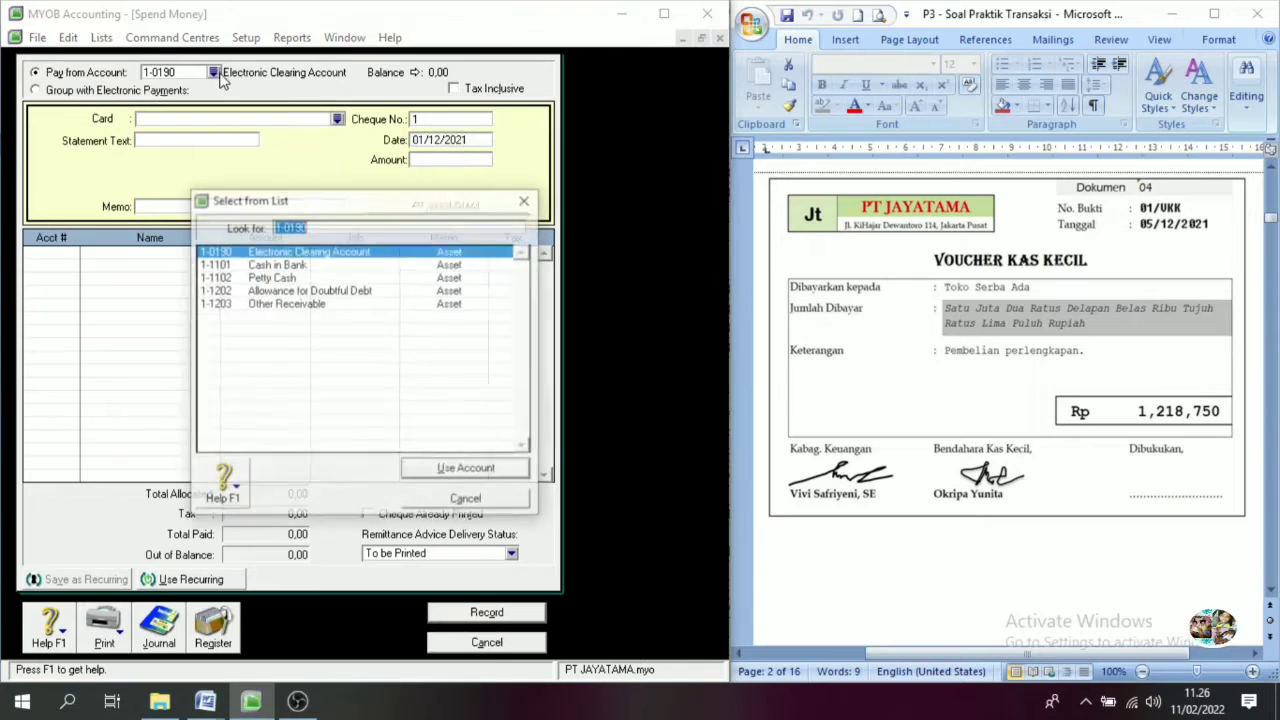
pyautogui.click(266, 280)
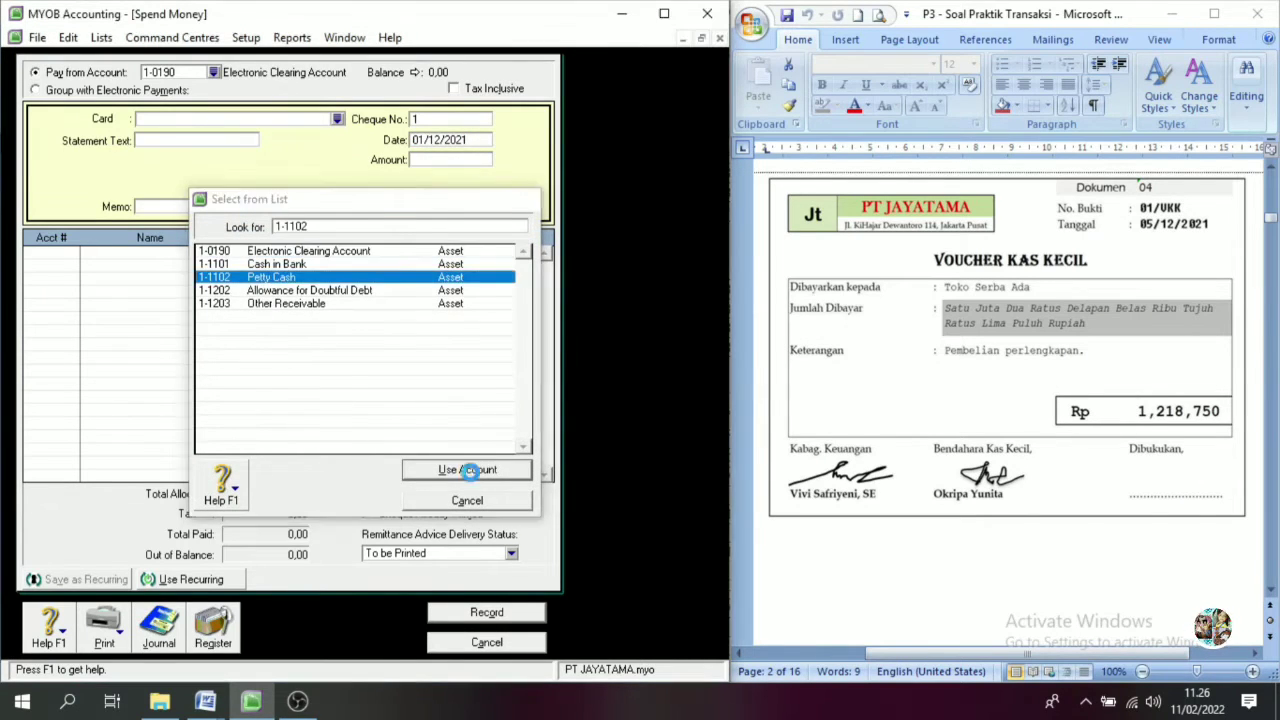
pyautogui.click(462, 470)
# - Set the petty cash payment's cheque number to 01/UKK and its date to 05/12/2021
pyautogui.click(428, 121)
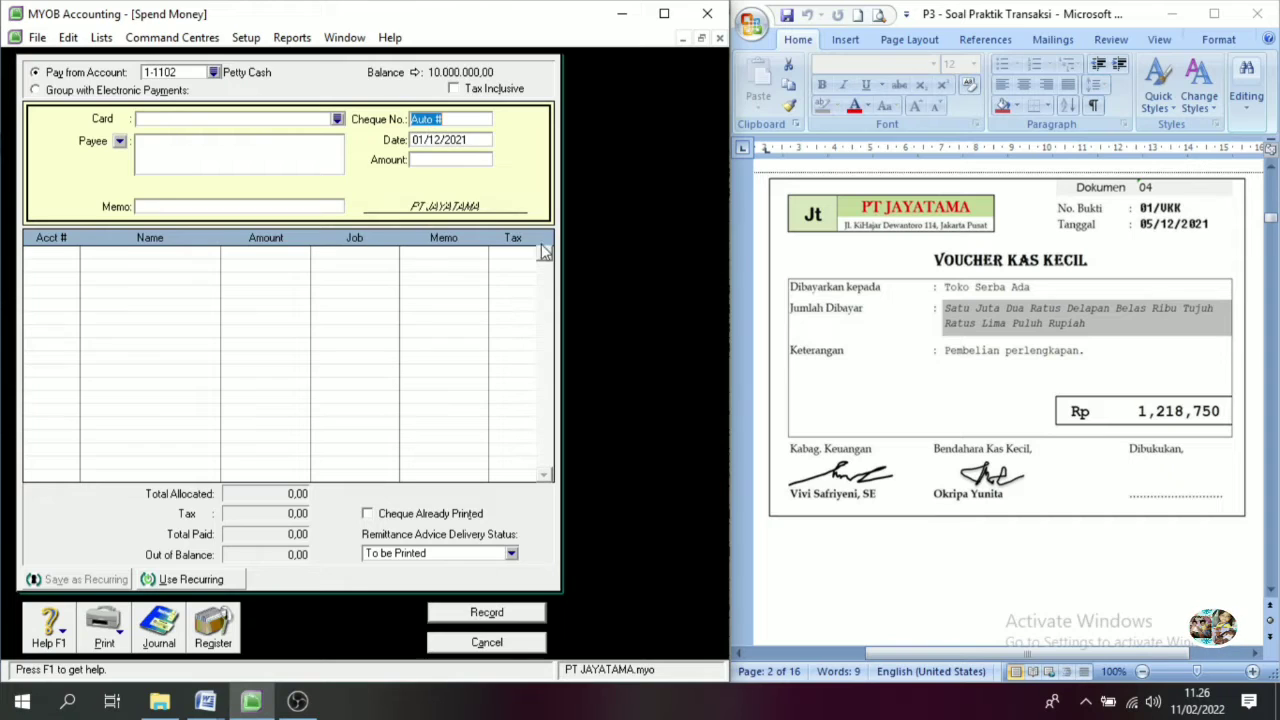
pyautogui.write('01/')
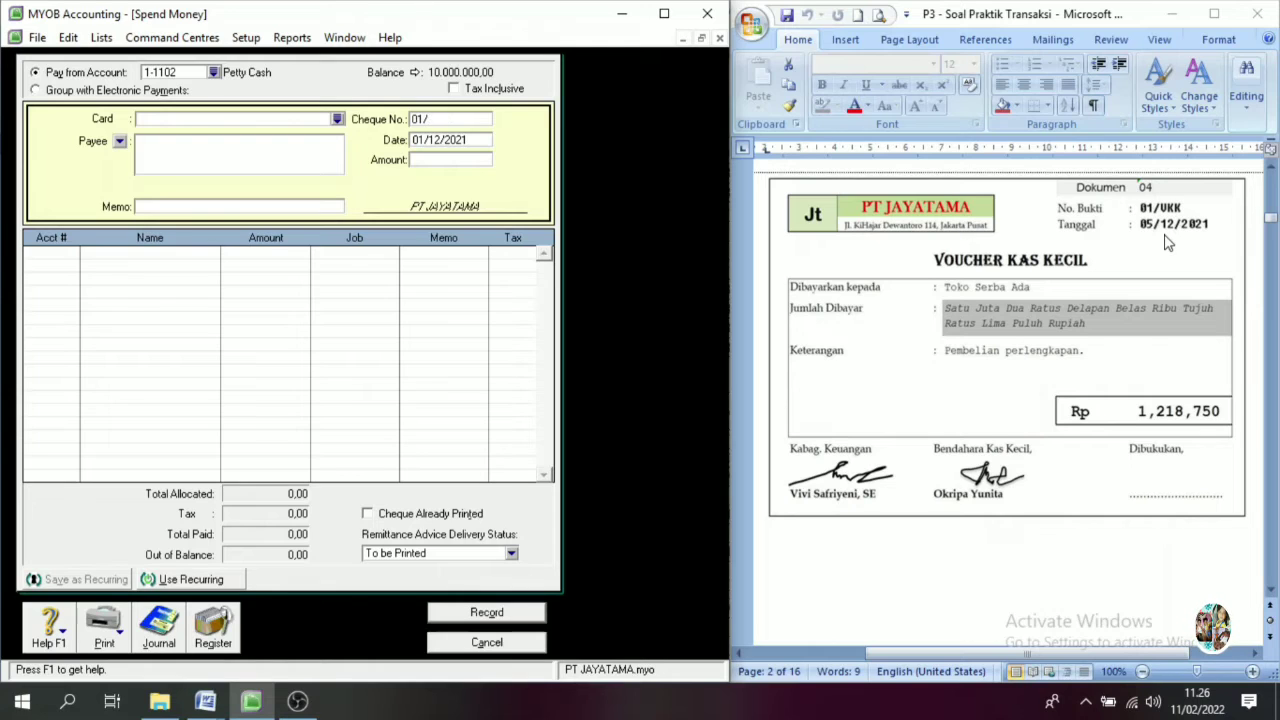
pyautogui.write('UKK')
pyautogui.press('Tab')
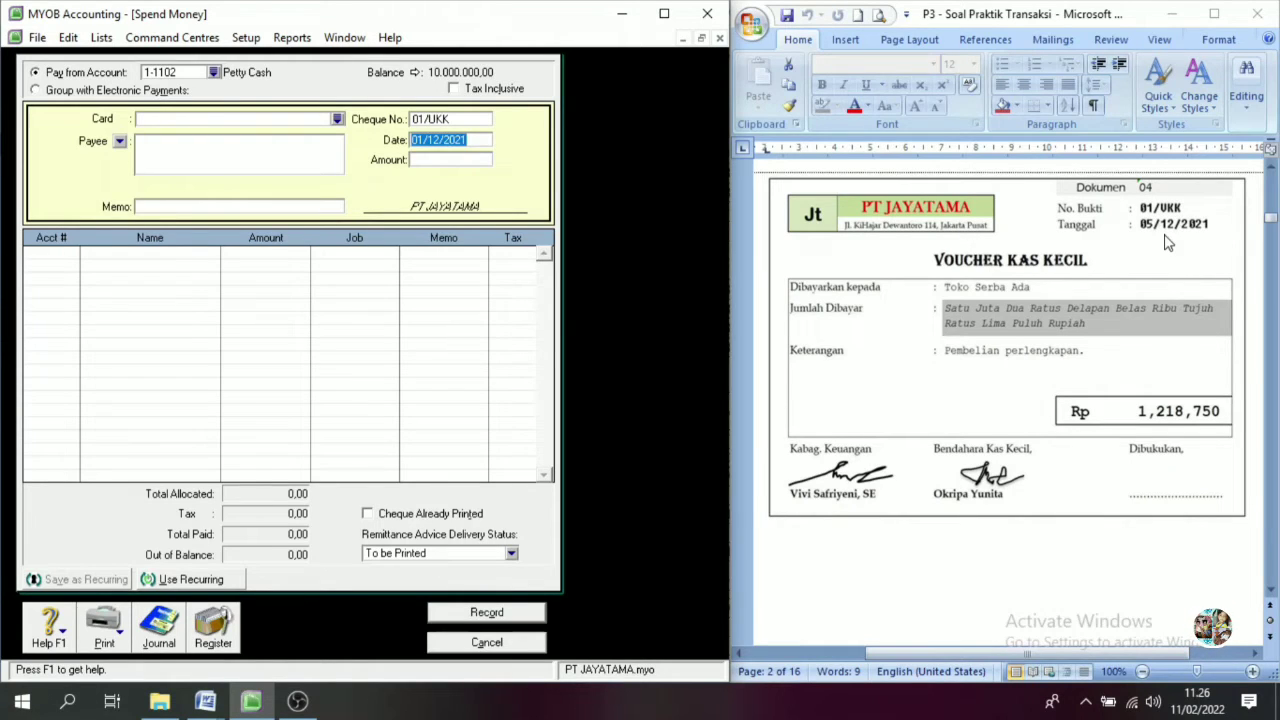
pyautogui.write('5/12')
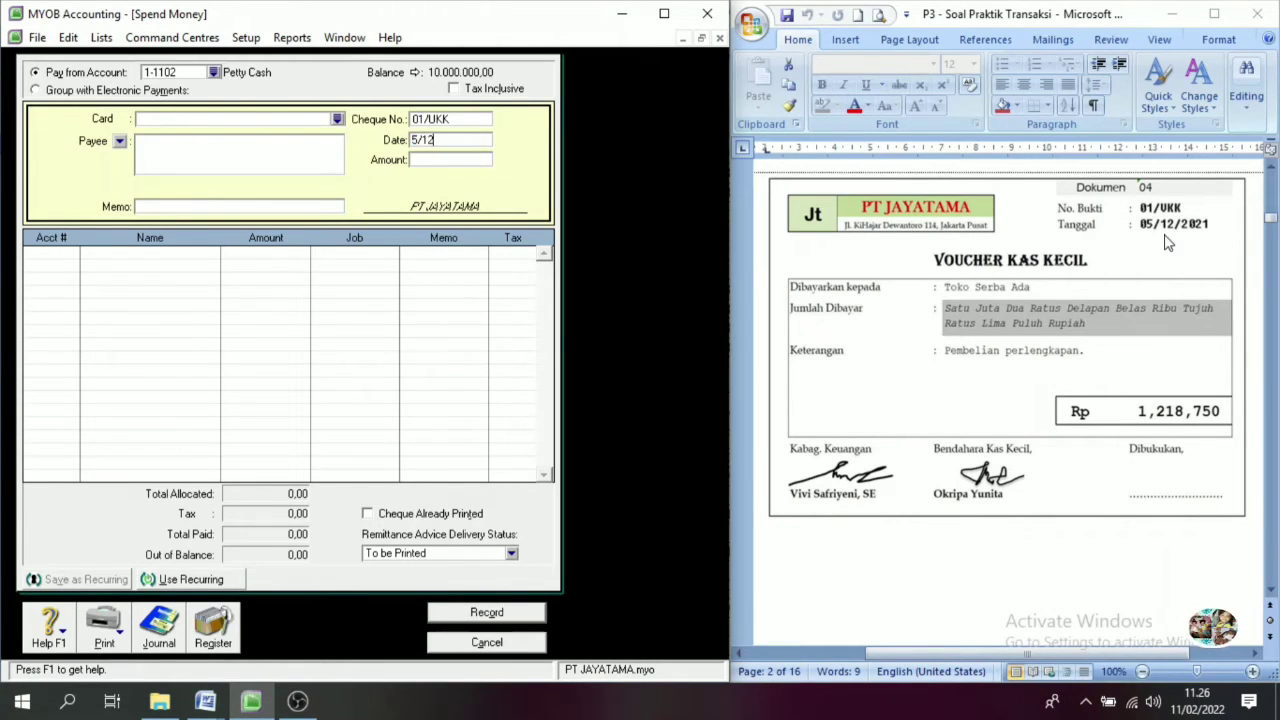
pyautogui.write('/2021')
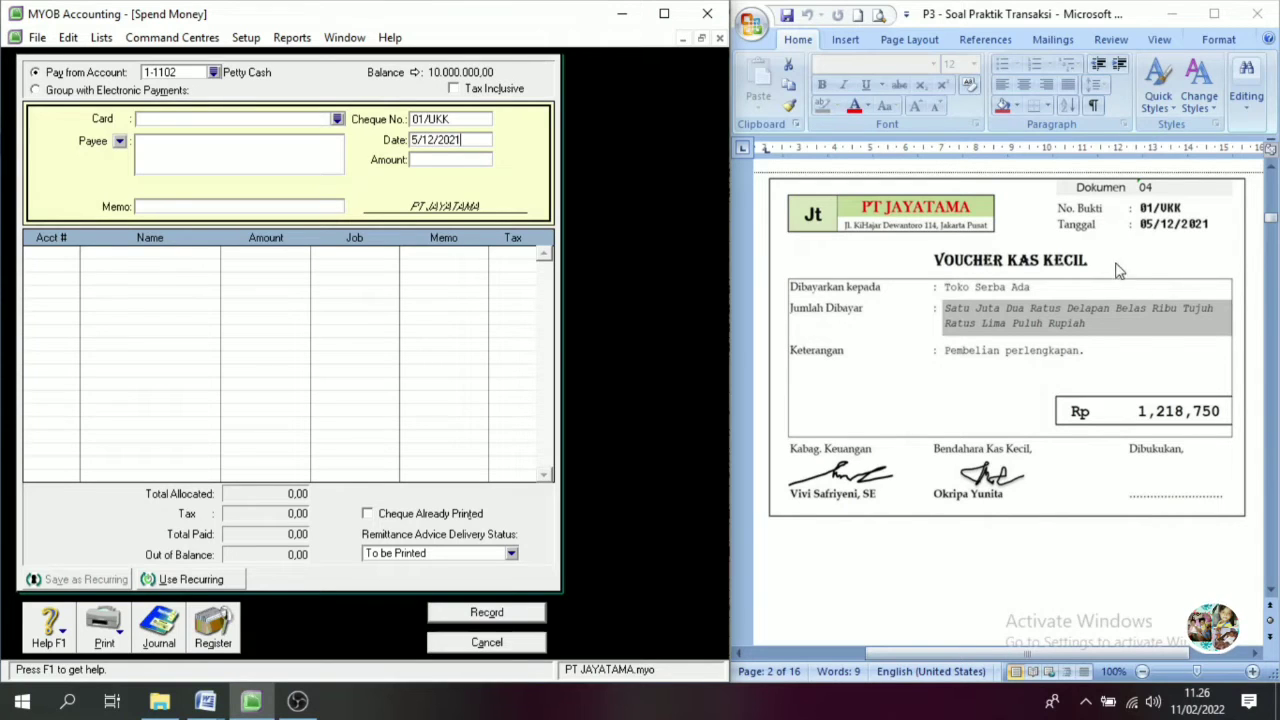
pyautogui.press('Tab')
pyautogui.write('1')
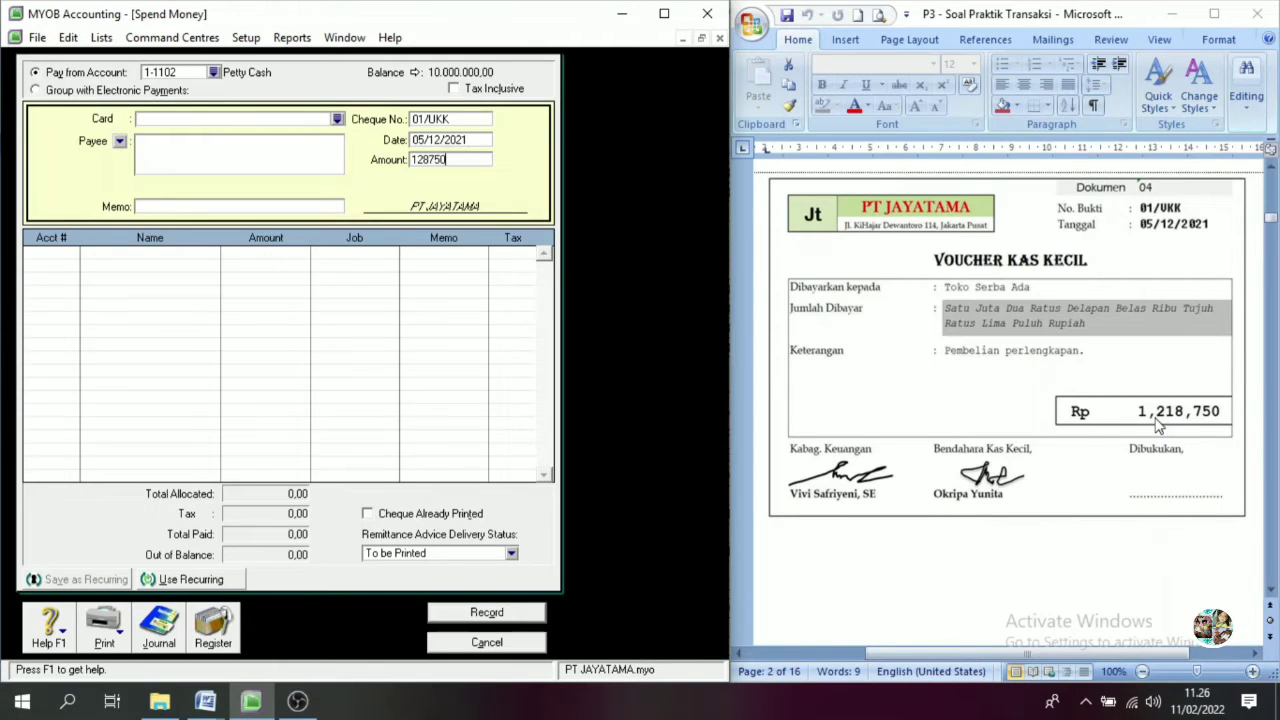
pyautogui.press('Tab')
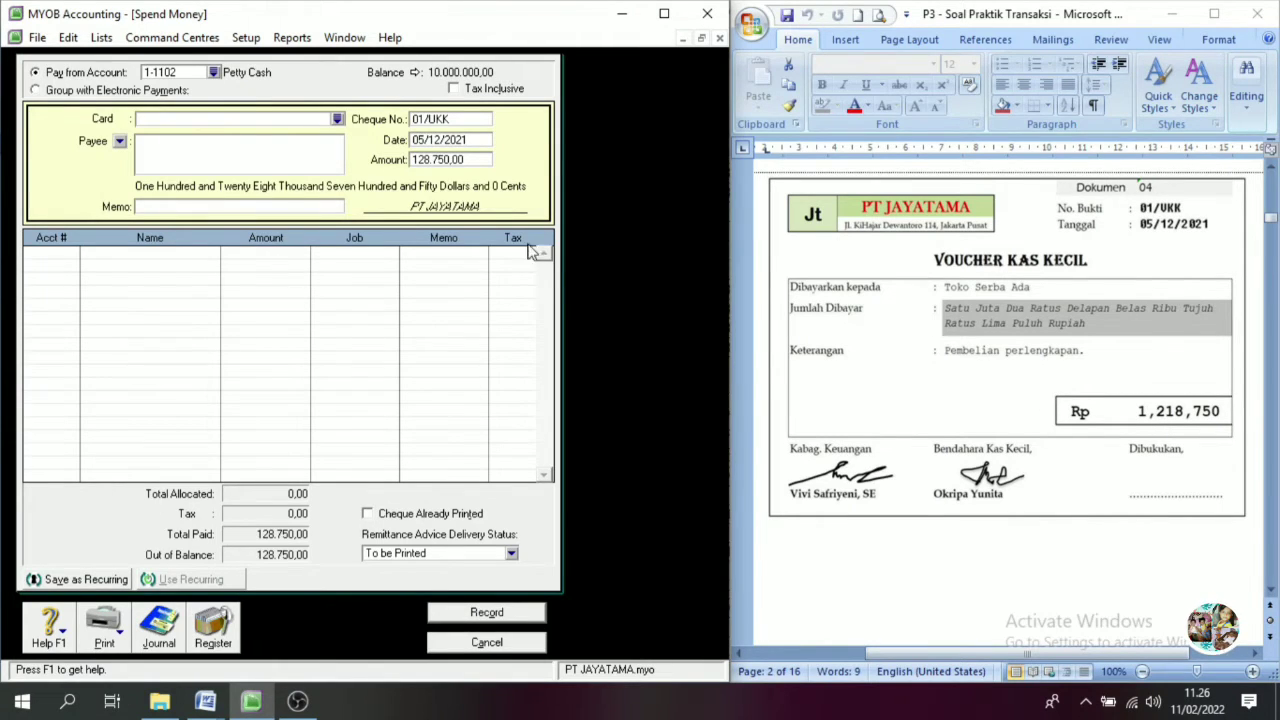
pyautogui.click(424, 162)
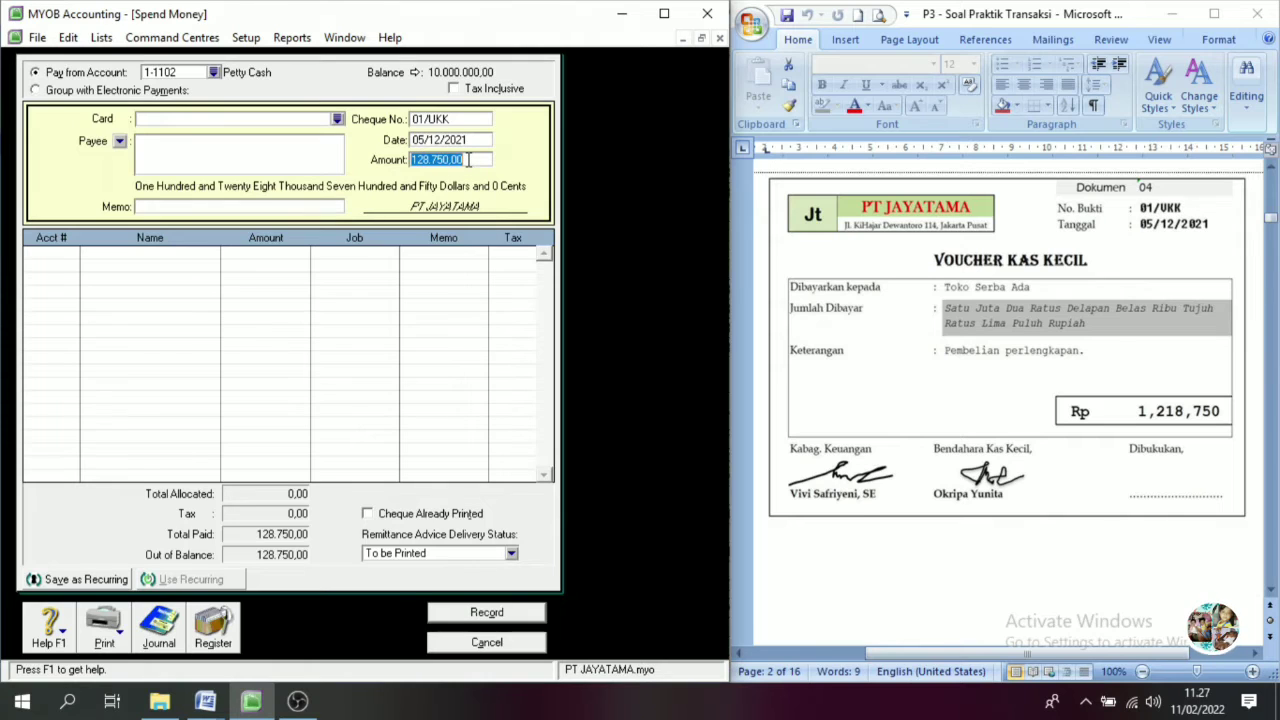
pyautogui.click(476, 161)
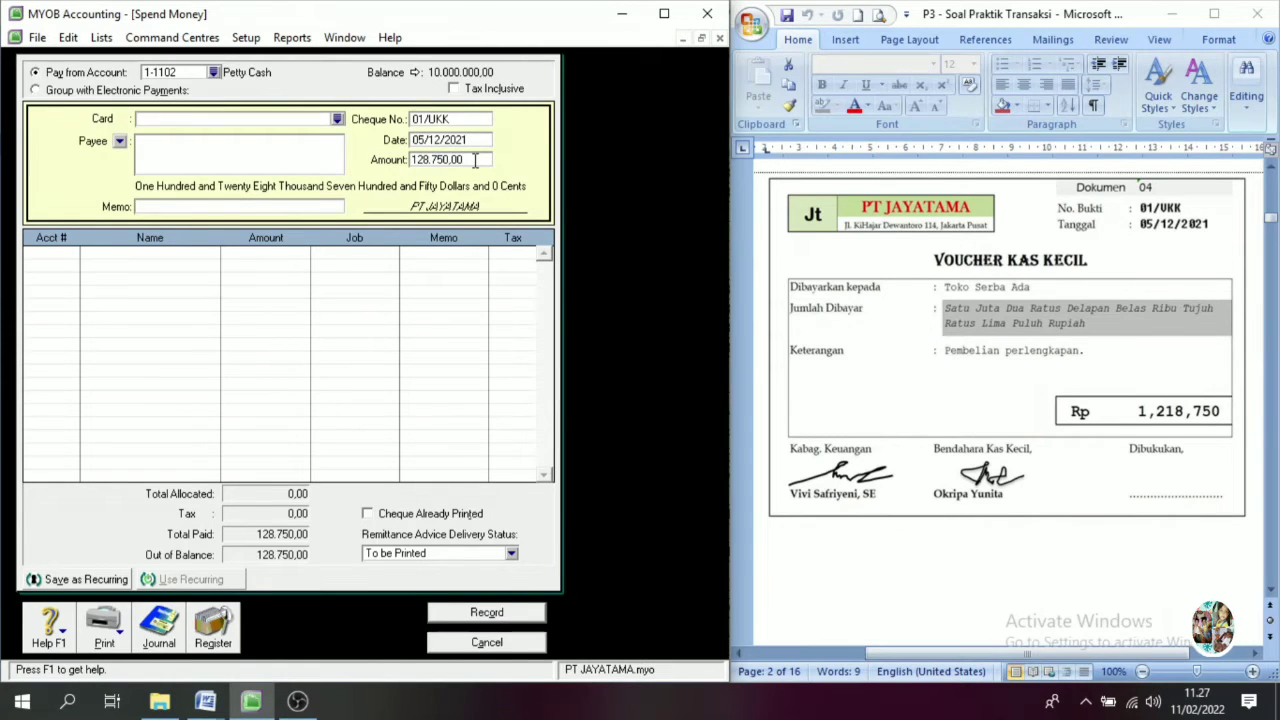
pyautogui.write('0')
pyautogui.press('Tab')
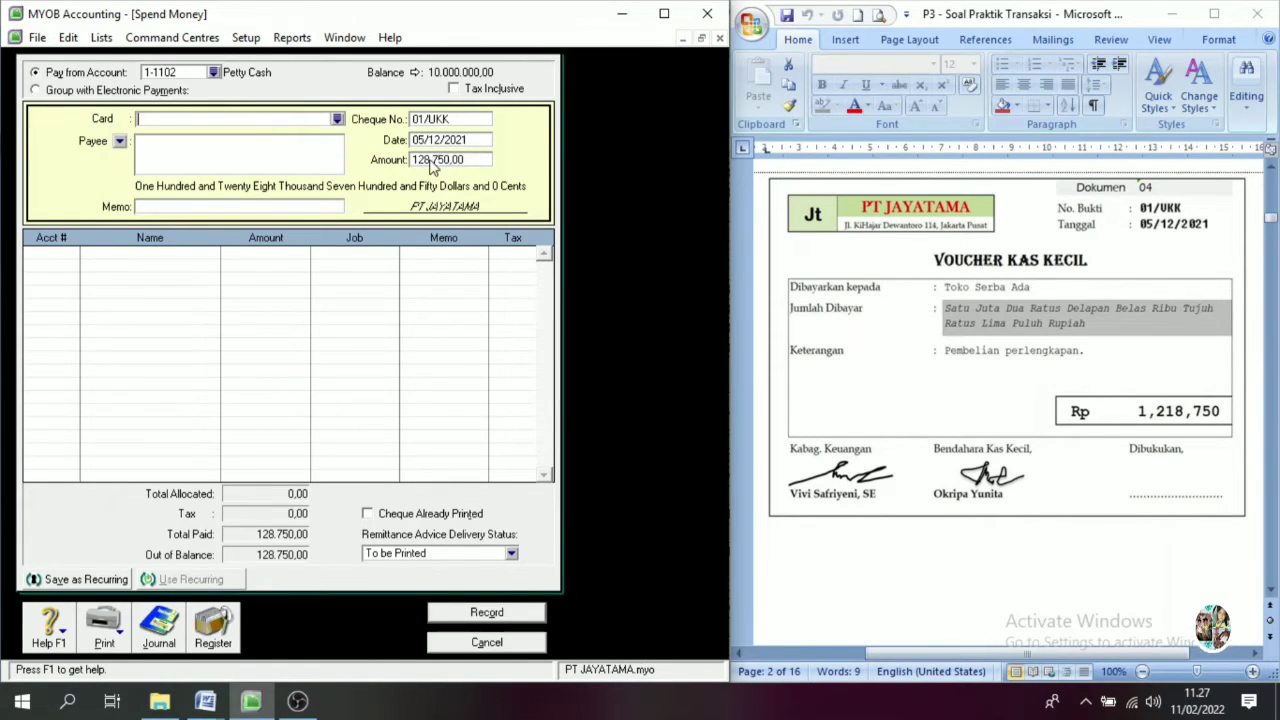
# - Set the amount of the petty cash payment to 1218750
pyautogui.click(448, 162)
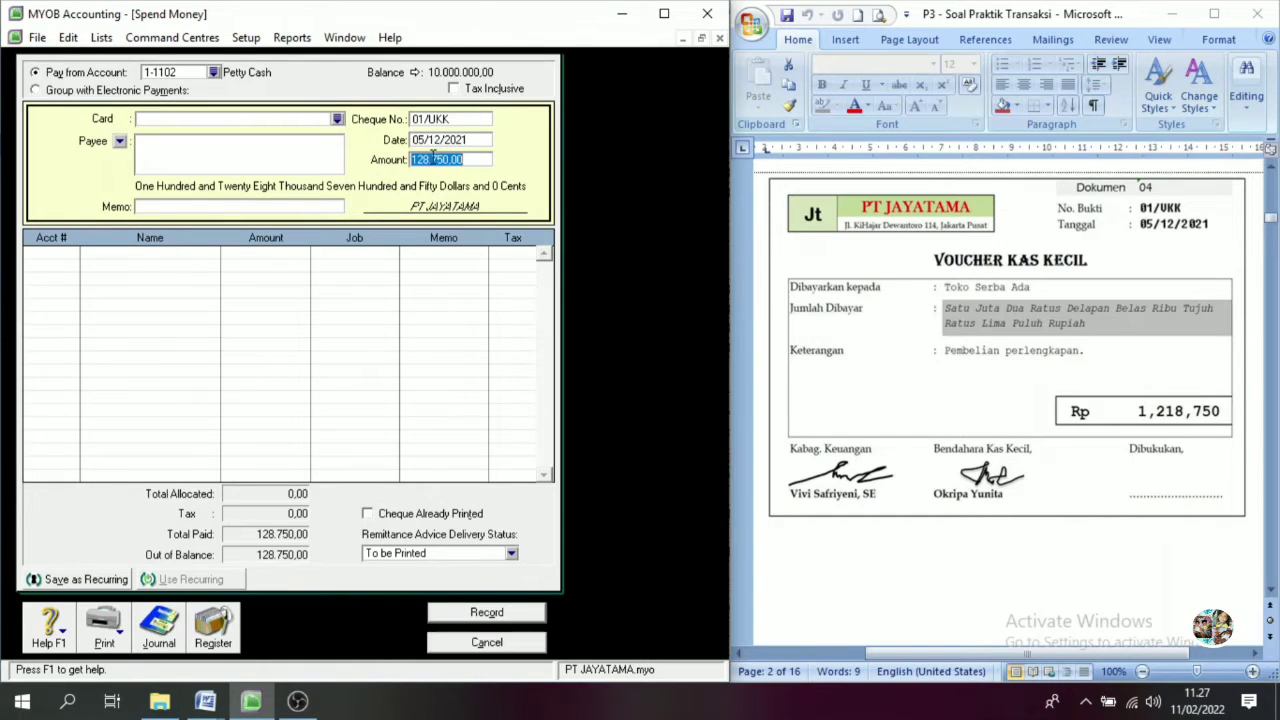
pyautogui.click(447, 160)
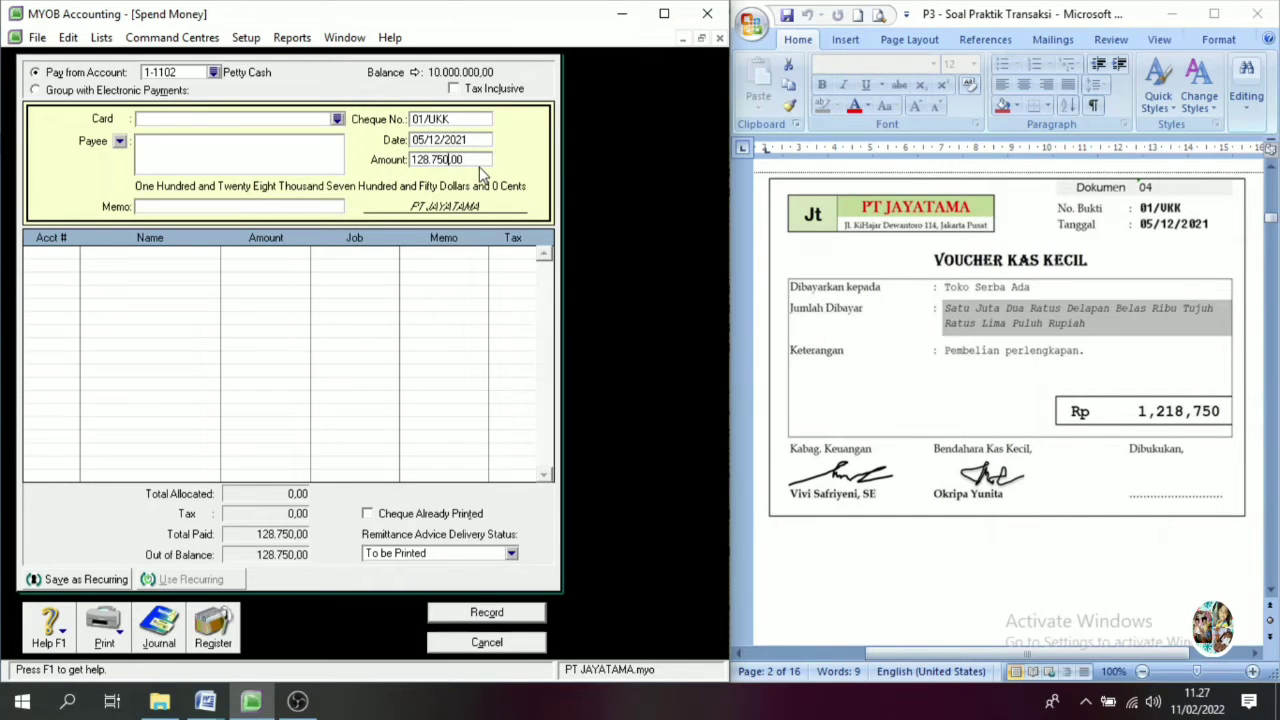
pyautogui.press('BackSpace')
pyautogui.press('BackSpace')
pyautogui.press('BackSpace')
pyautogui.press('BackSpace')
pyautogui.press('BackSpace')
pyautogui.press('BackSpace')
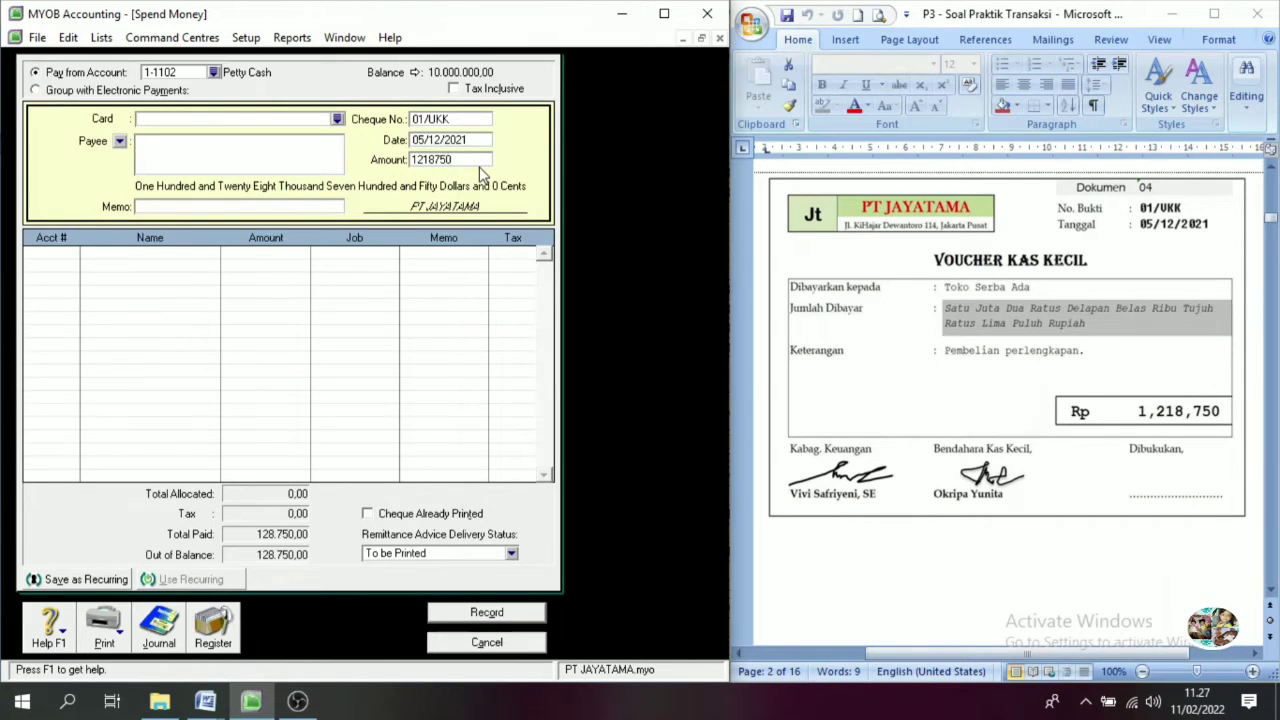
pyautogui.write('1218750')
pyautogui.press('Tab')
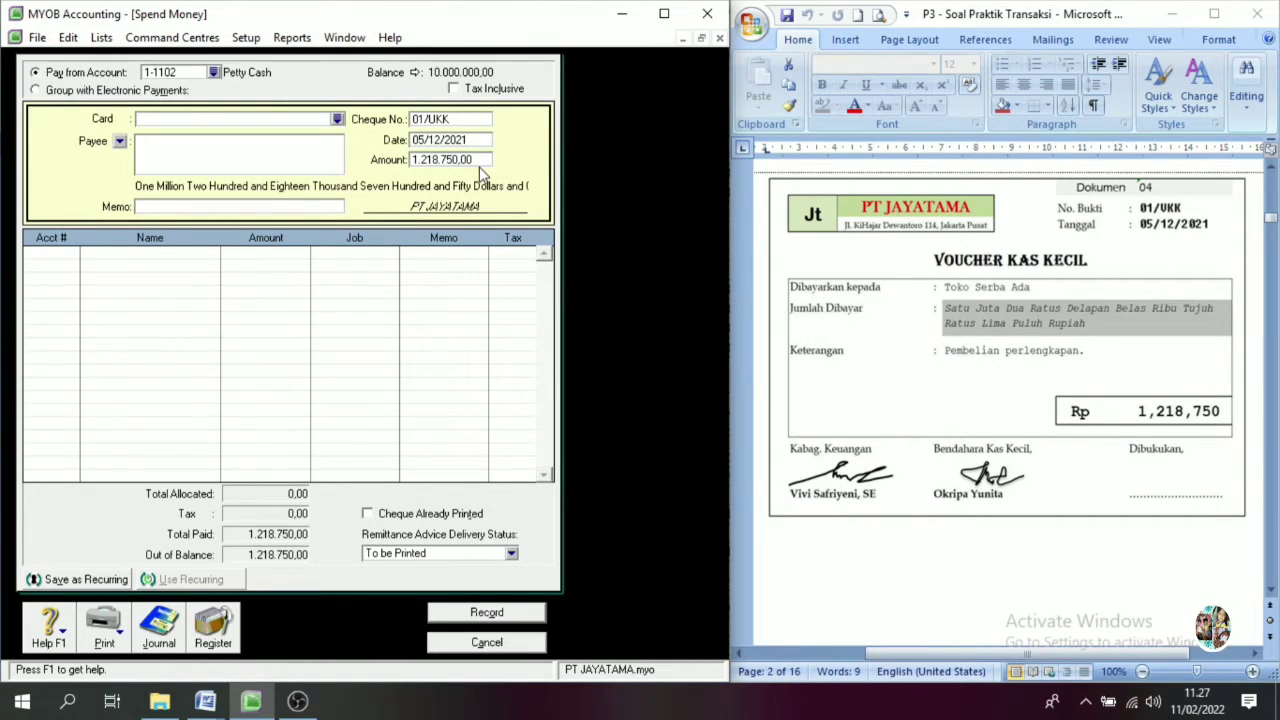
# - Enter the memo "Pembelian Perlengkapan" and allocate the payment to account 1-1302 Office Supplies
pyautogui.click(165, 209)
pyautogui.write('Pembelian Perlengkapan')
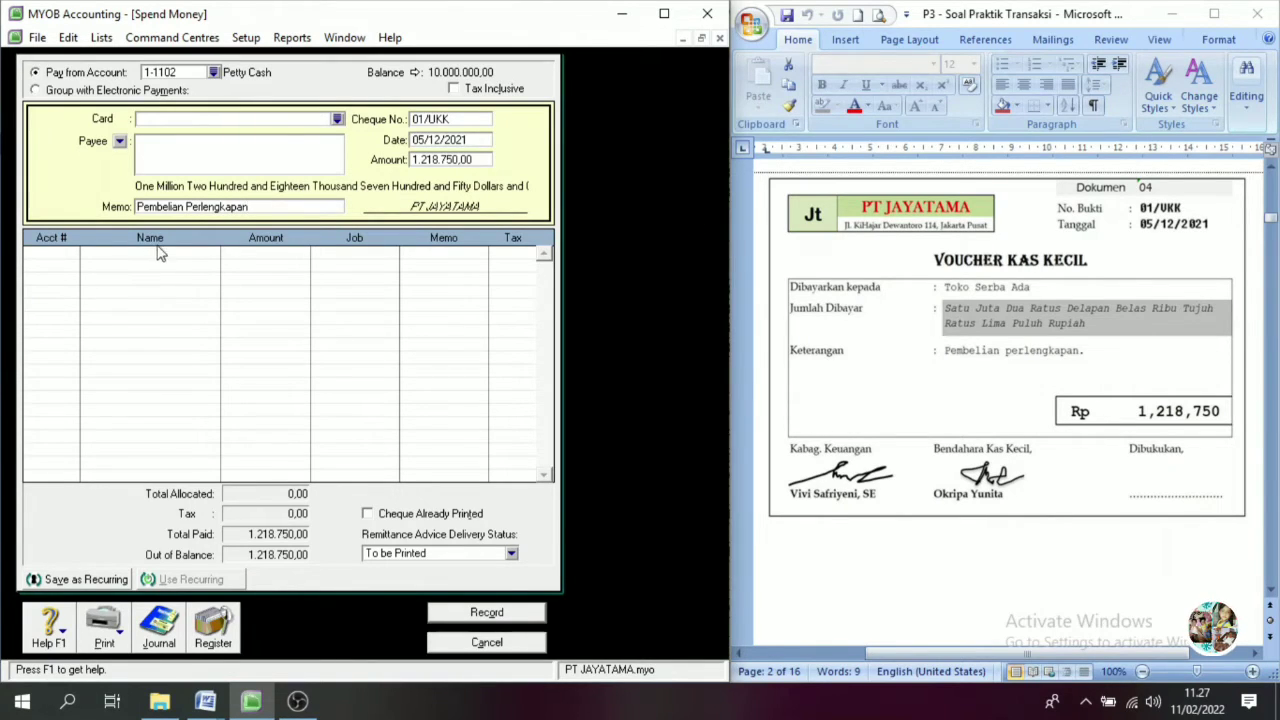
pyautogui.click(66, 253)
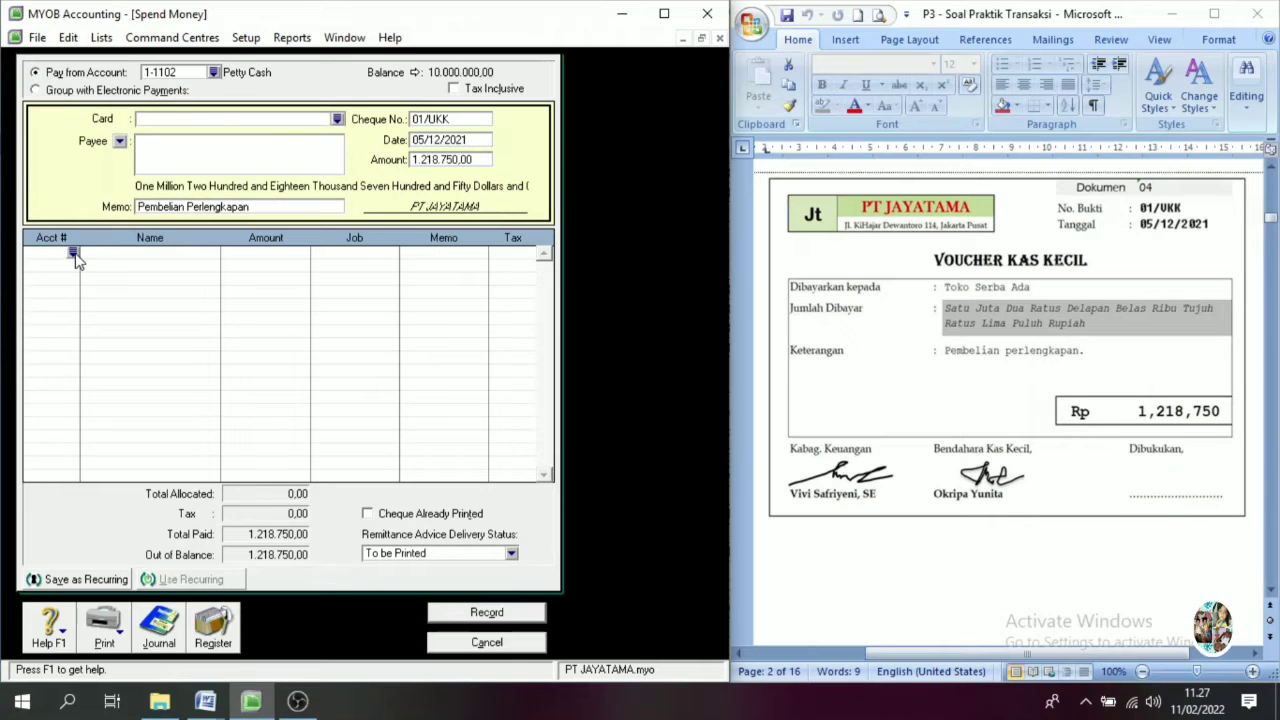
pyautogui.write('6')
pyautogui.click(523, 286)
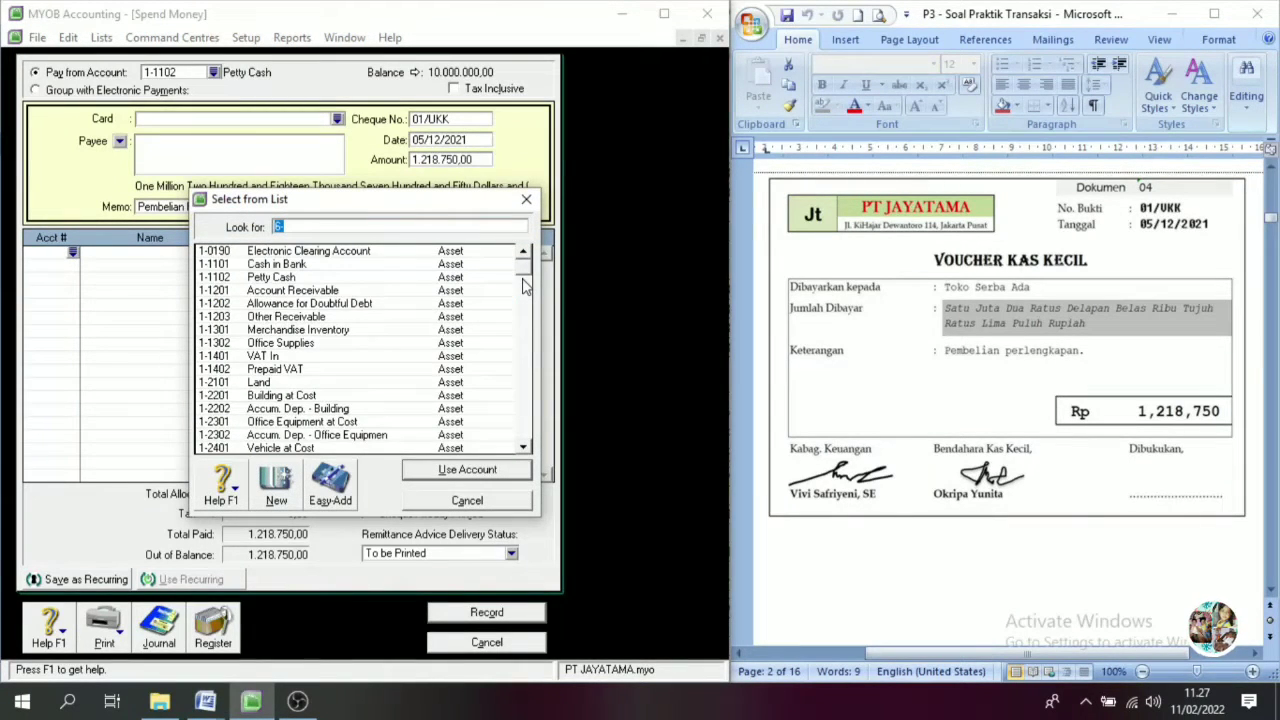
pyautogui.click(280, 345)
pyautogui.click(466, 470)
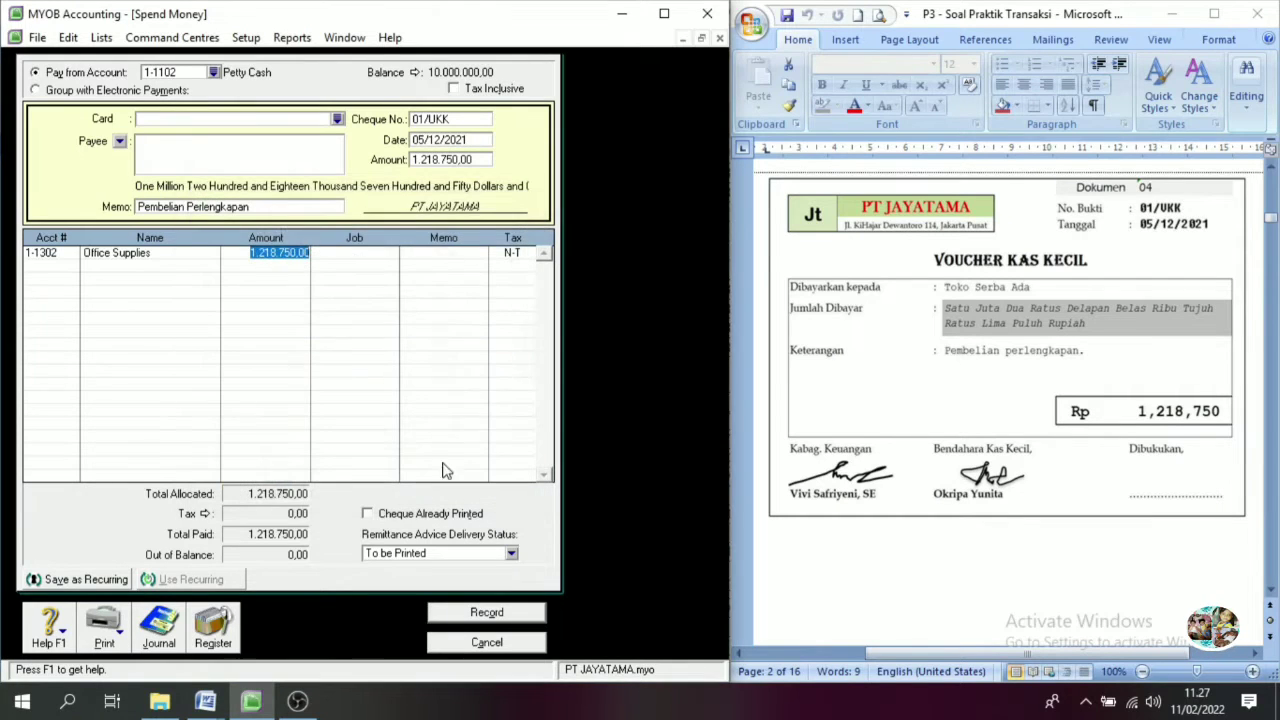
# - Record the petty cash payment for office supplies and close the Spend Money window
pyautogui.press('Tab')
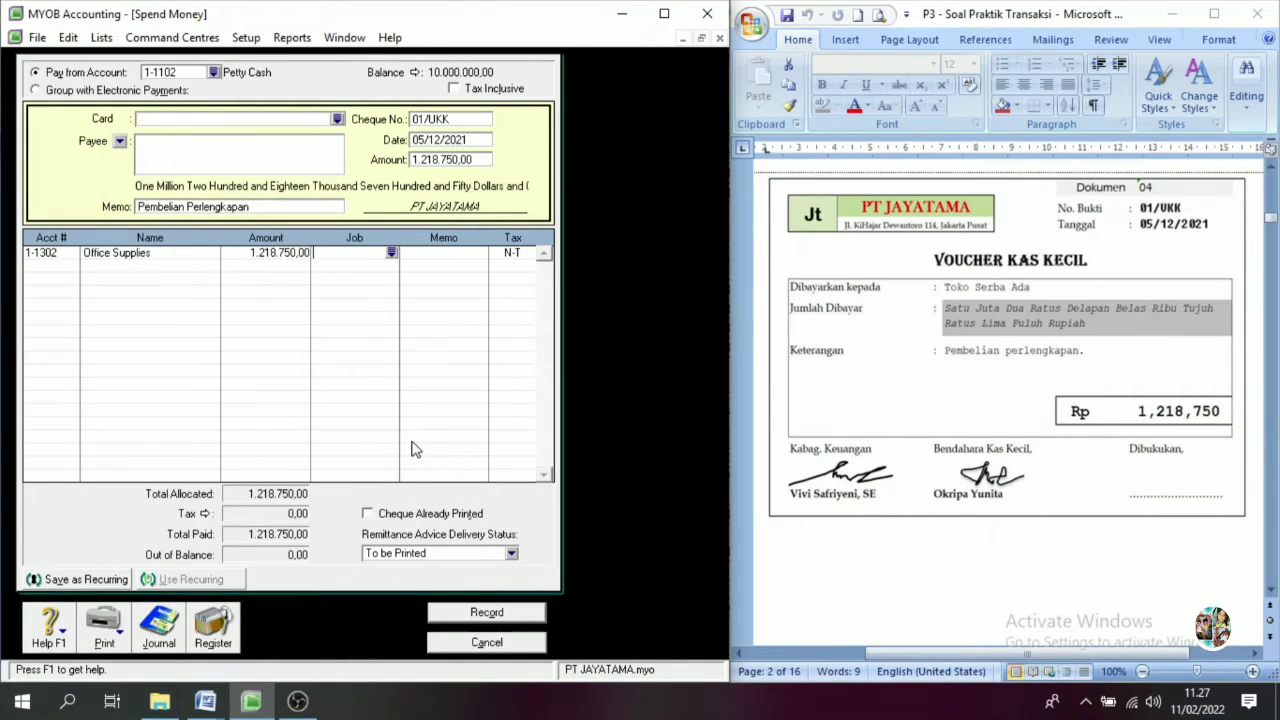
pyautogui.click(505, 620)
pyautogui.click(487, 643)
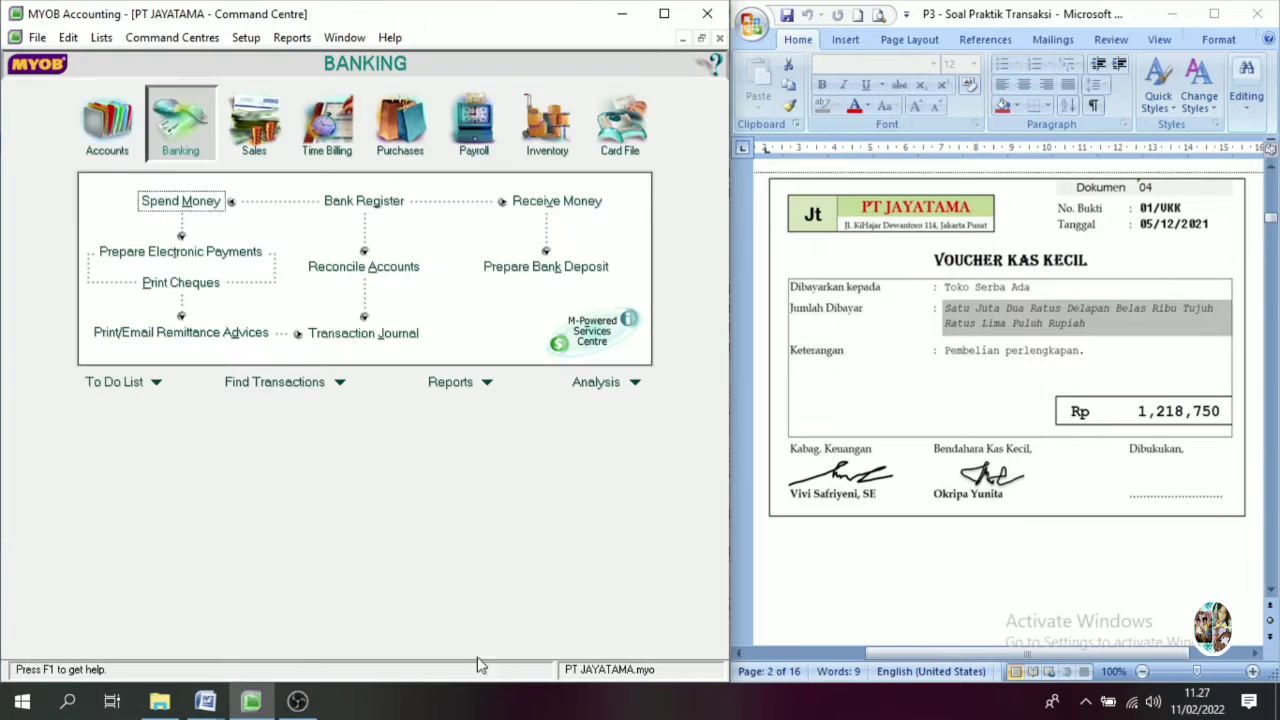
# - Start a new item sales invoice for customer Toko Lavender from document 05
pyautogui.scroll(-7, 1268, 597)
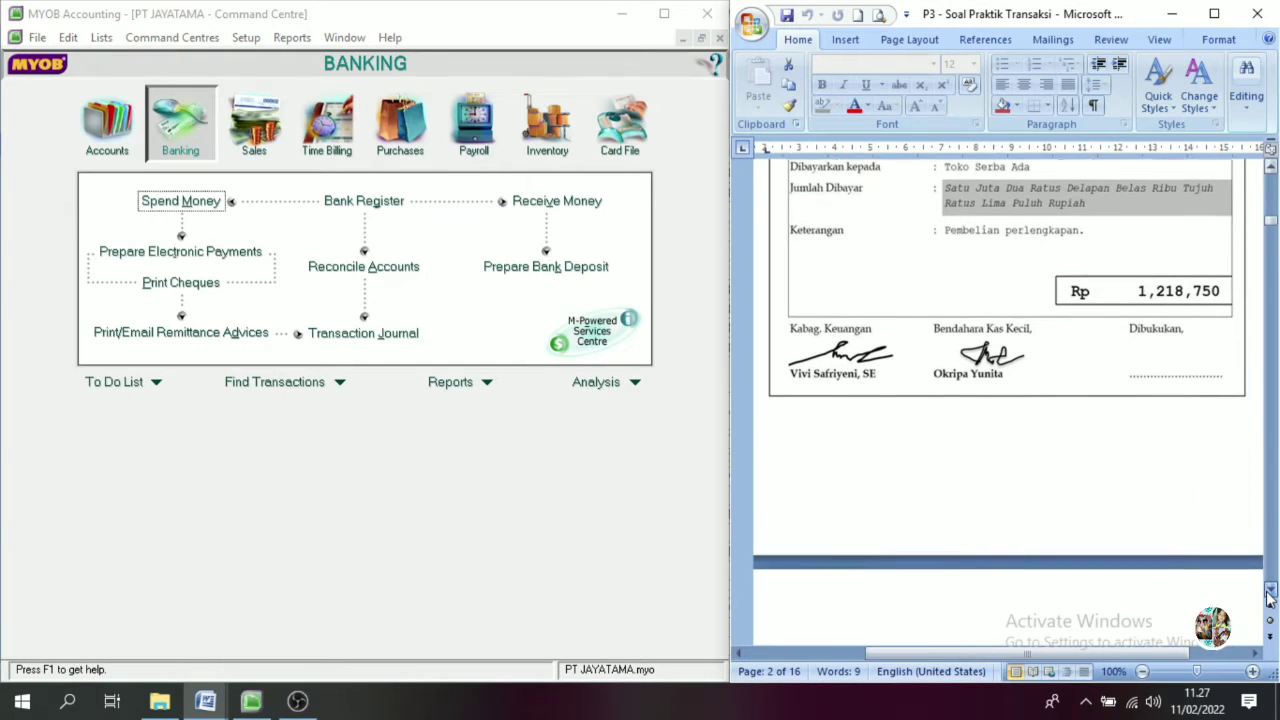
pyautogui.scroll(-4, 1268, 597)
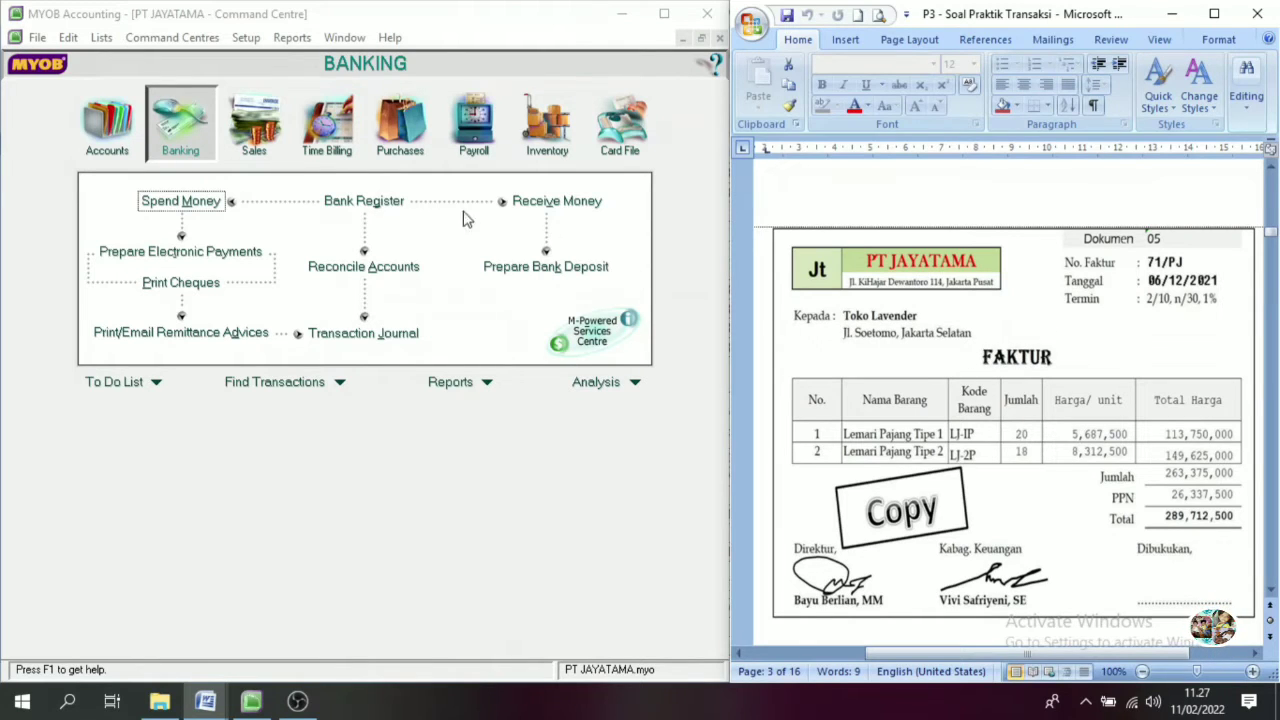
pyautogui.click(253, 128)
pyautogui.click(372, 240)
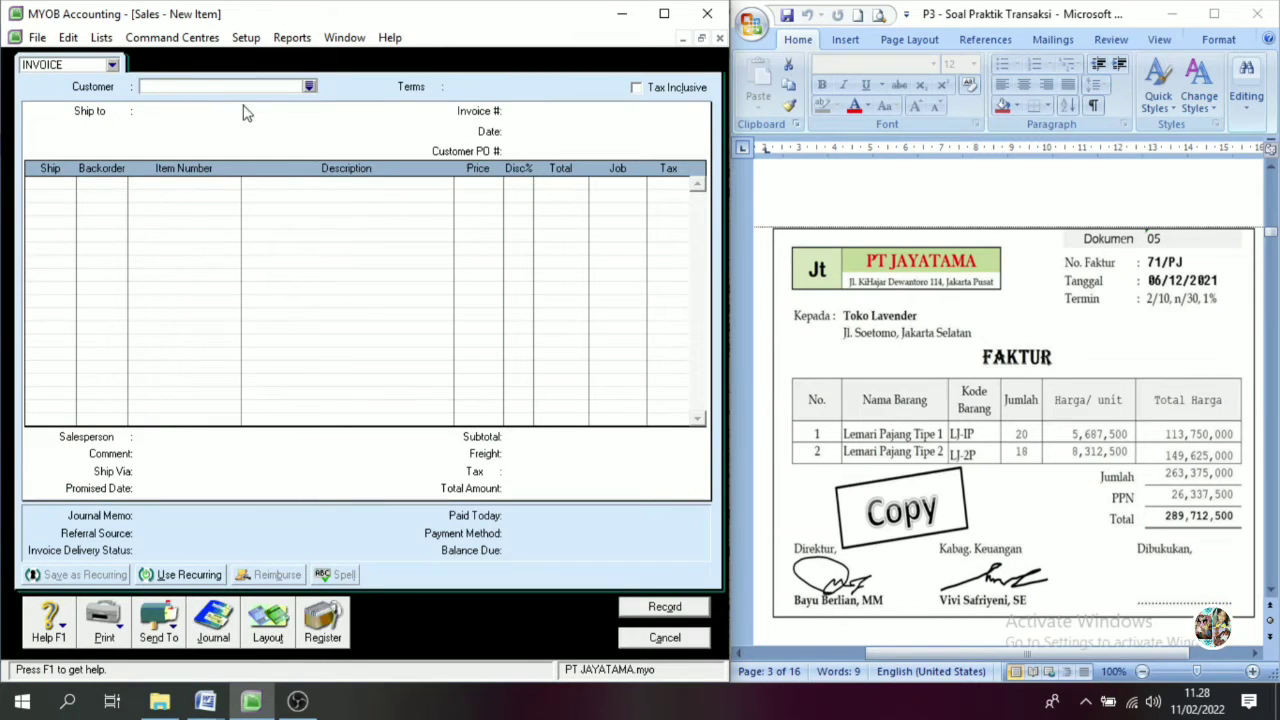
pyautogui.click(310, 87)
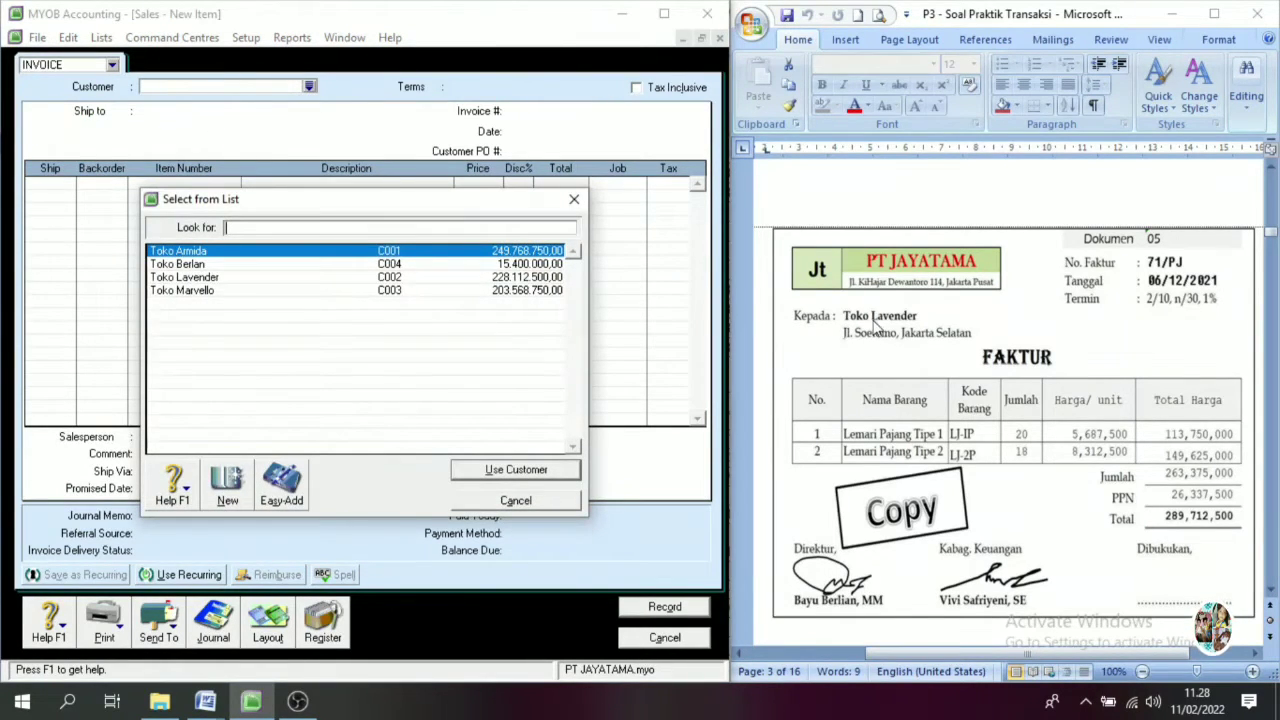
pyautogui.click(190, 277)
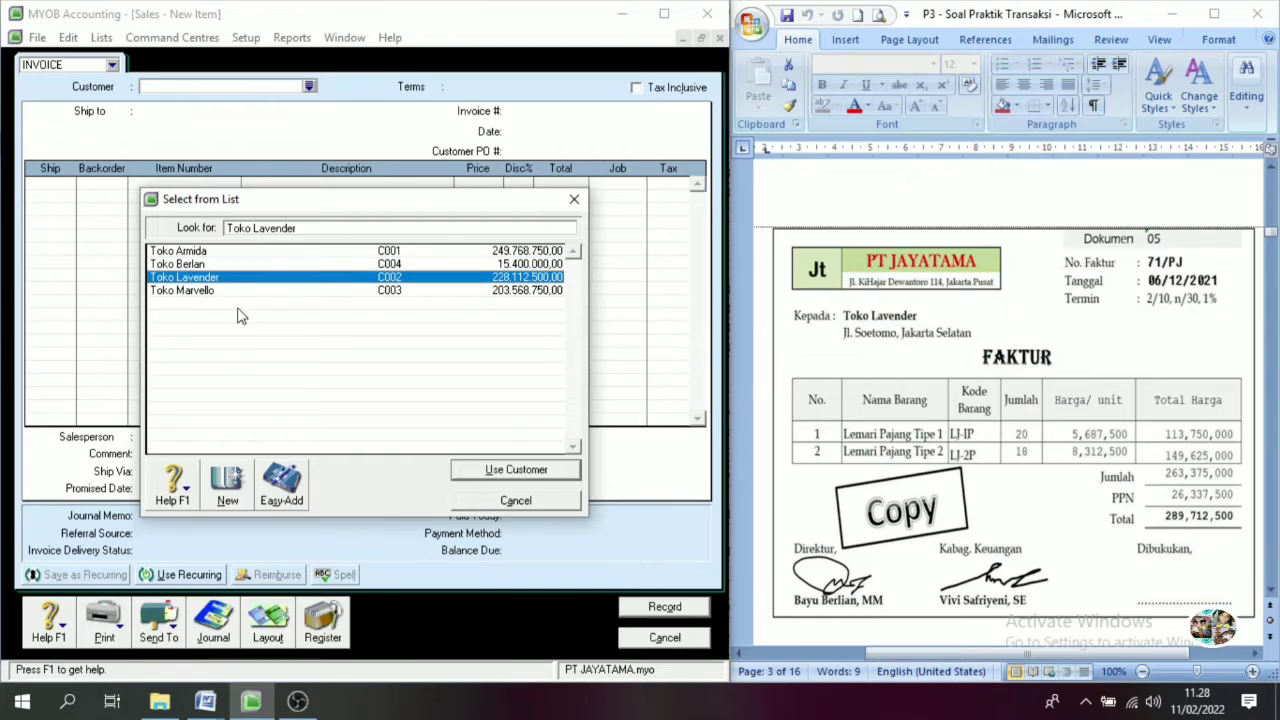
pyautogui.click(516, 469)
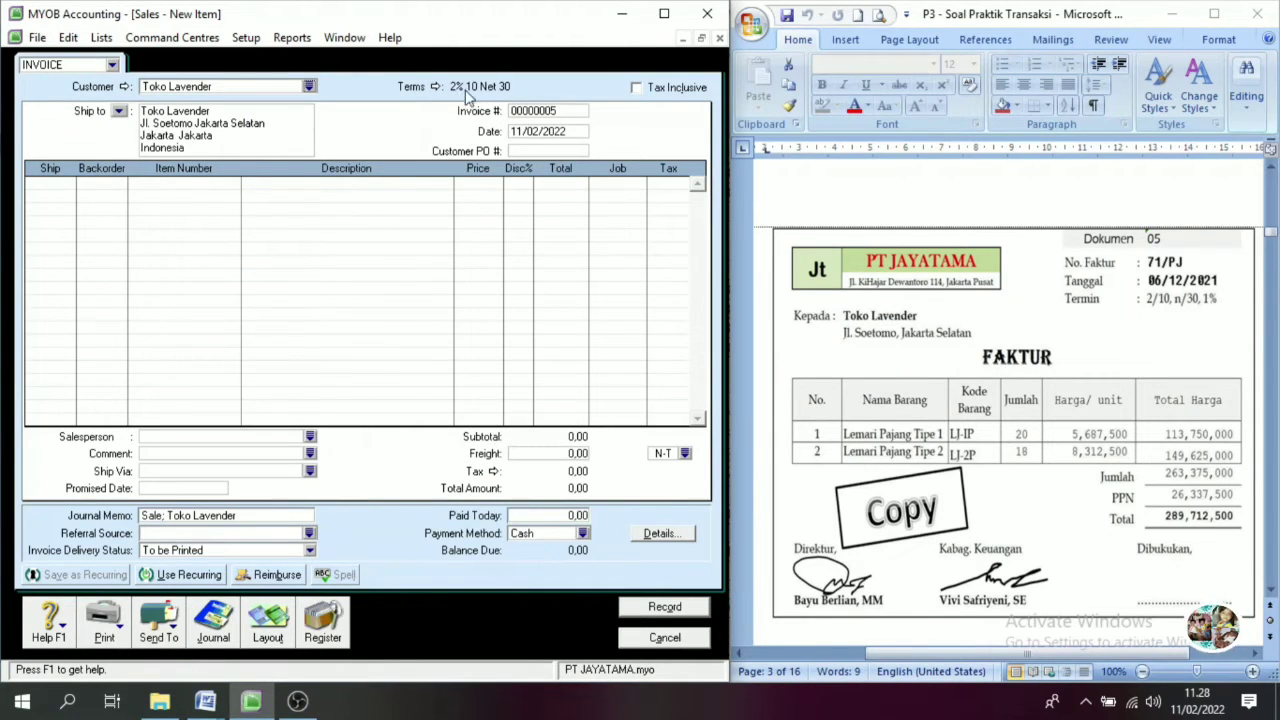
# - Set the sales invoice number to 71/PJ and its date to 06/12/2021
pyautogui.click(541, 111)
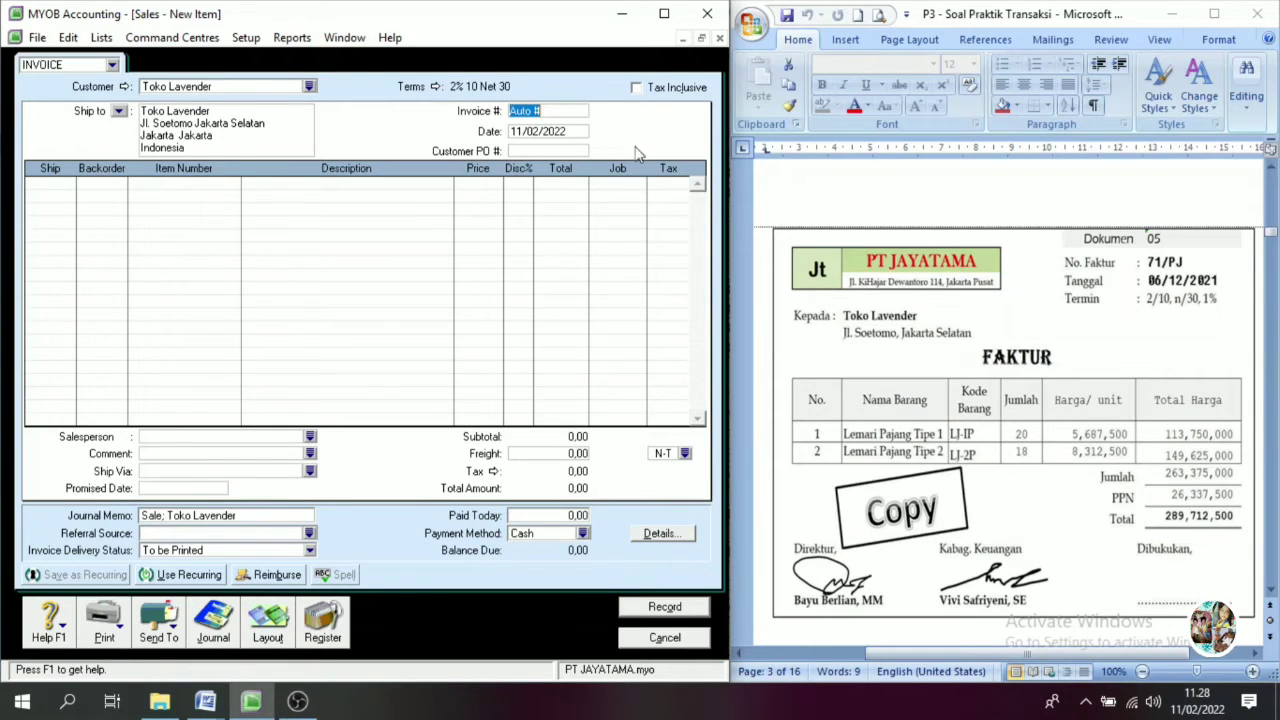
pyautogui.write('71')
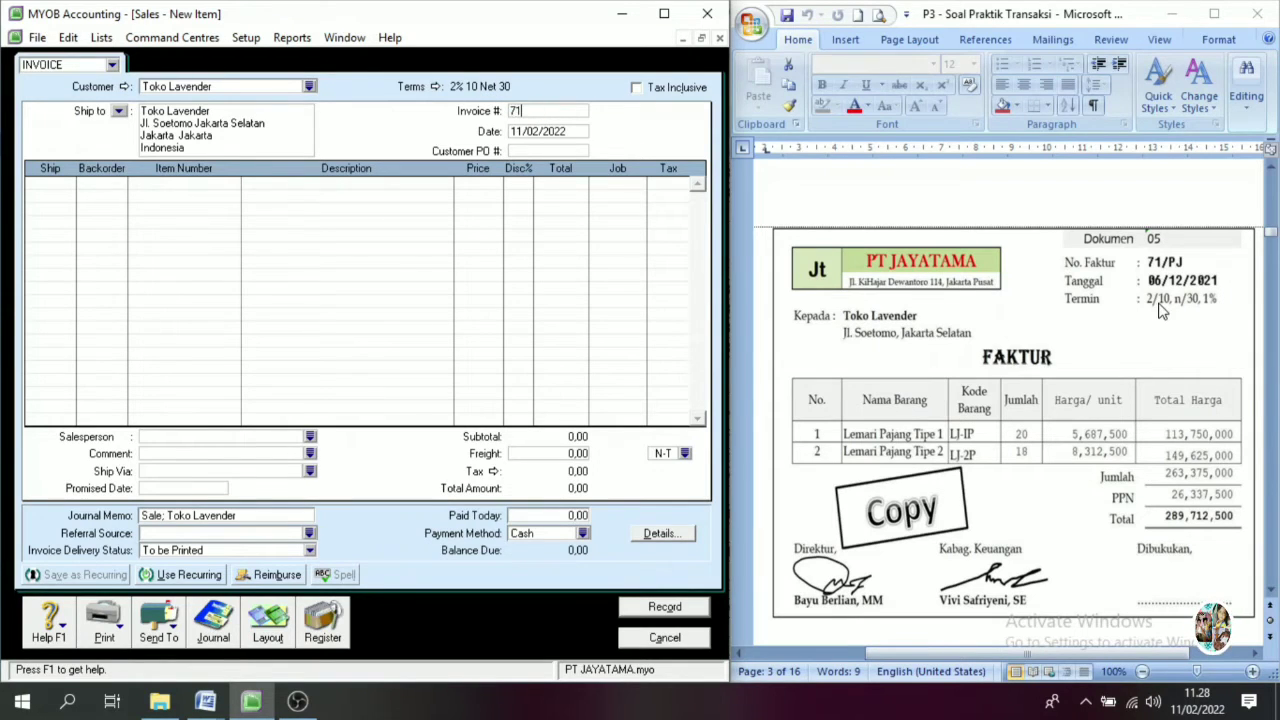
pyautogui.write('/PJ')
pyautogui.press('Tab')
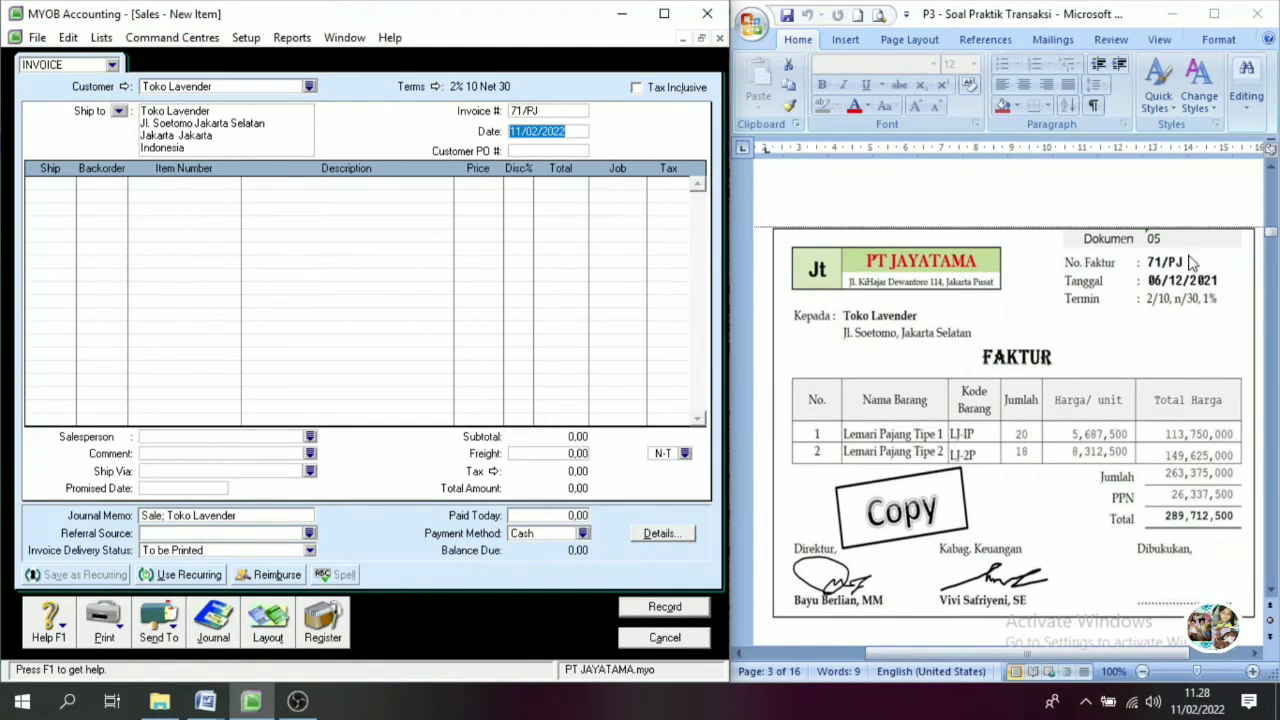
pyautogui.write('06/')
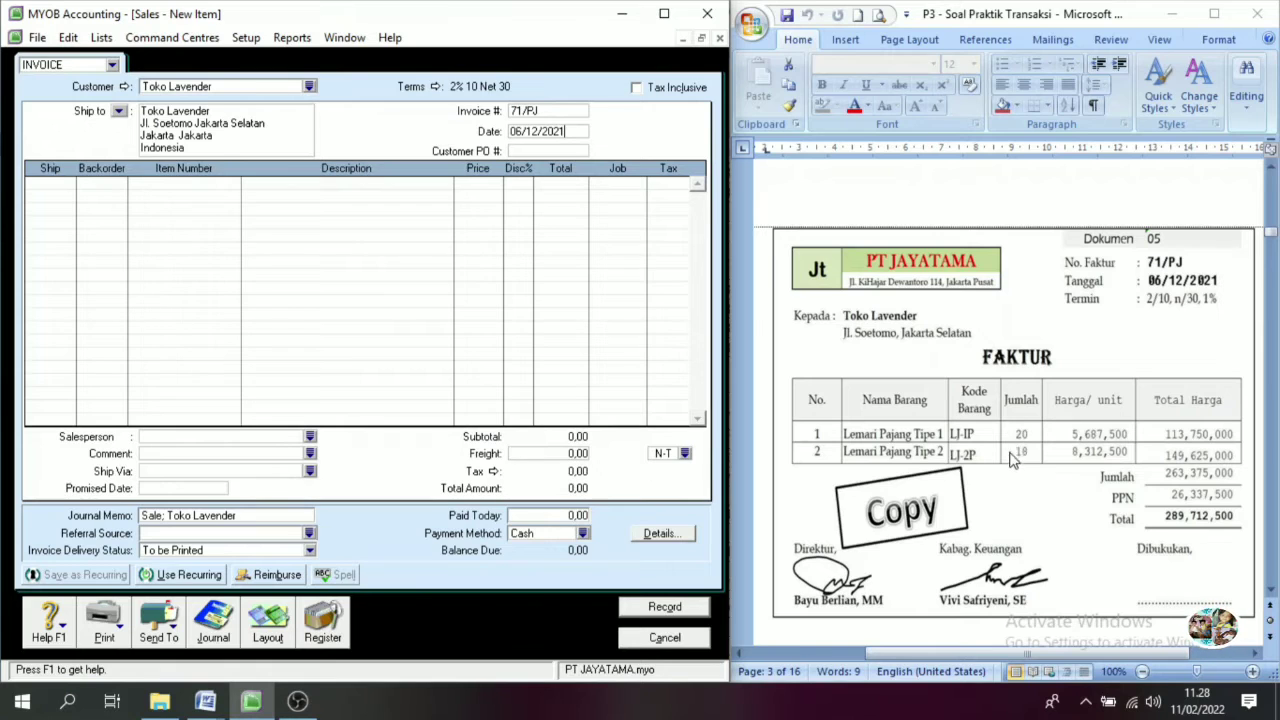
# - Add a first invoice line for 20 units of item LJ-1P at a price of 5687500 each
pyautogui.click(67, 185)
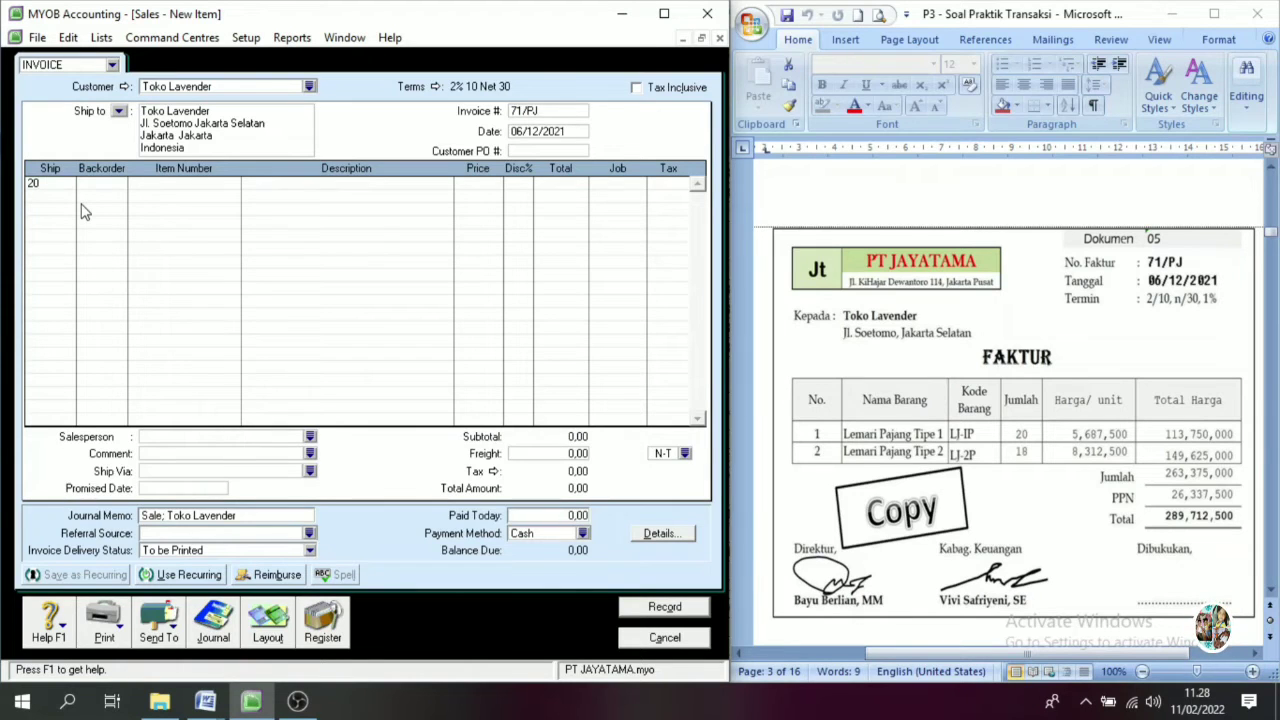
pyautogui.press('Tab')
pyautogui.press('Tab')
pyautogui.press('Tab')
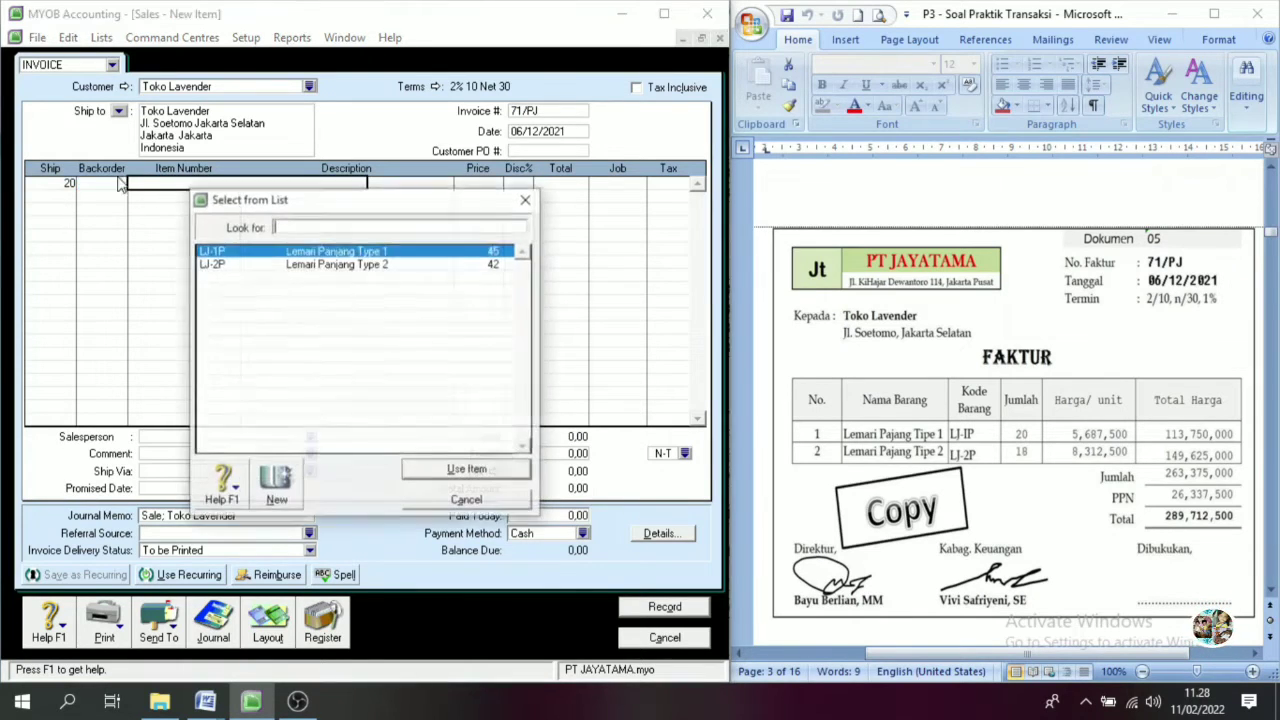
pyautogui.write('LJ-1P')
pyautogui.click(466, 469)
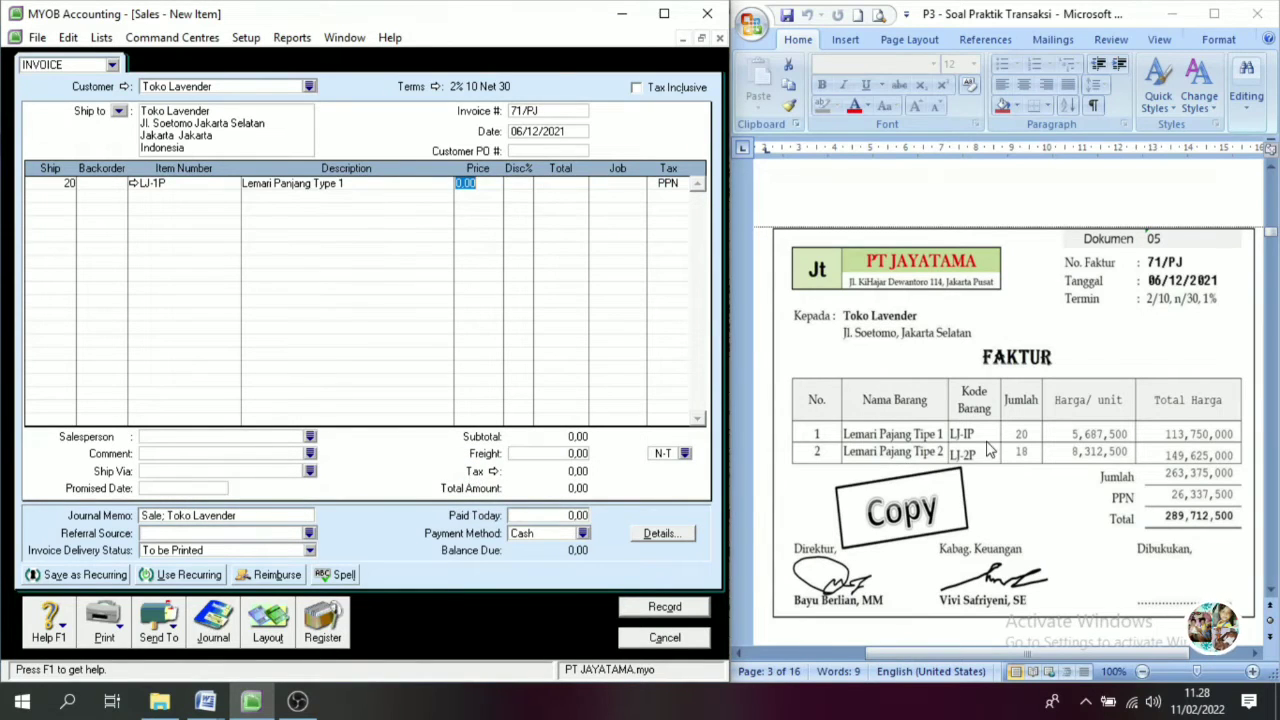
pyautogui.write('56875')
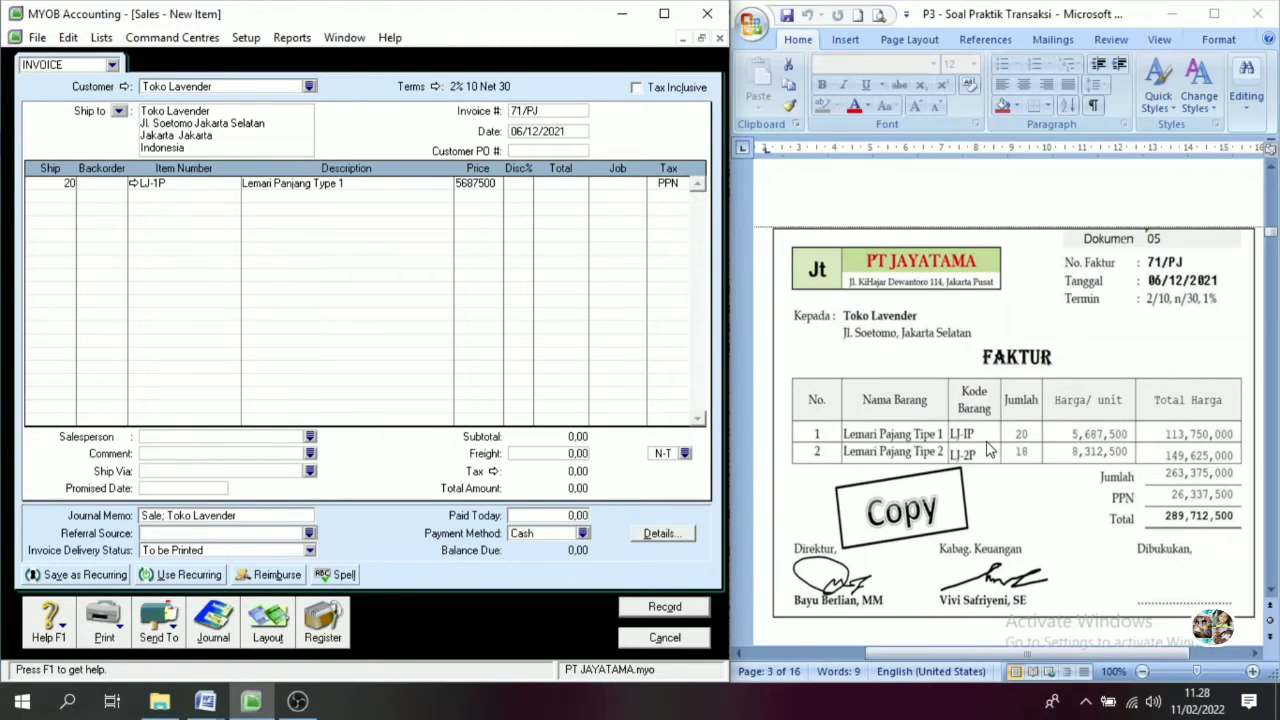
pyautogui.press('Tab')
# - Add a second line for 18 units of item LJ-2P at 8312500 each, and record the Toko Lavender invoice
pyautogui.click(63, 197)
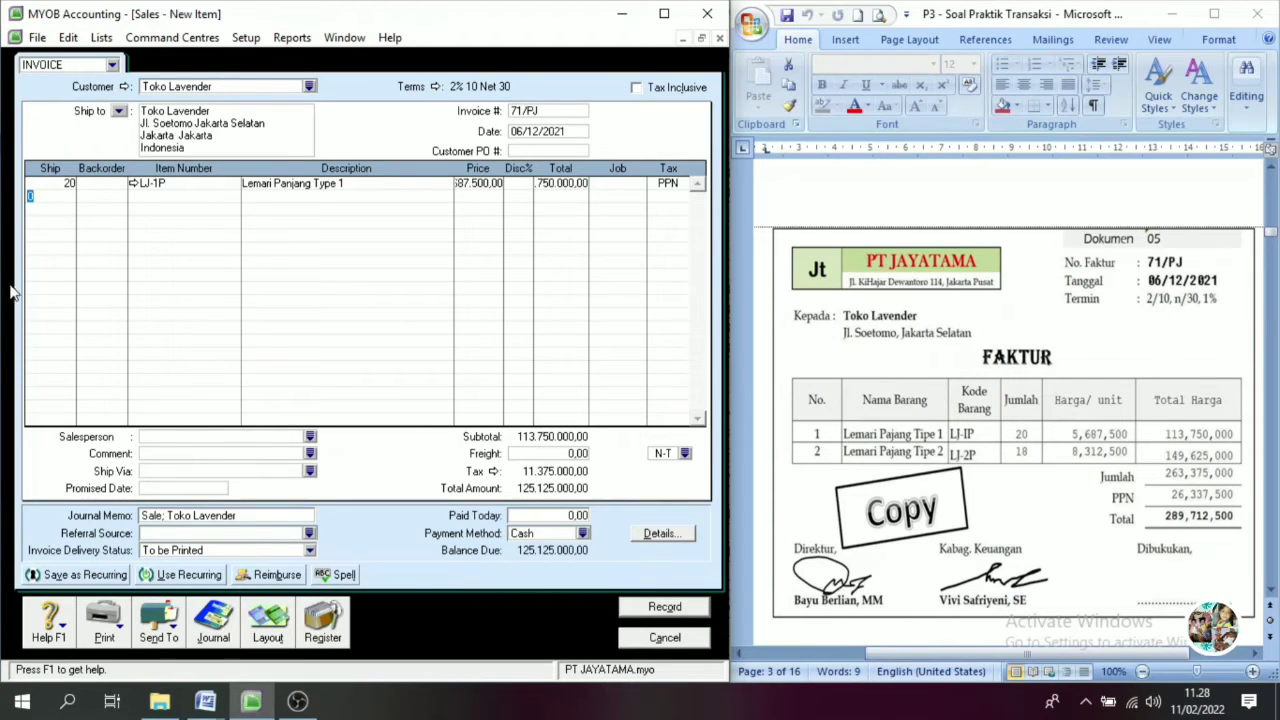
pyautogui.write('18')
pyautogui.press('Tab')
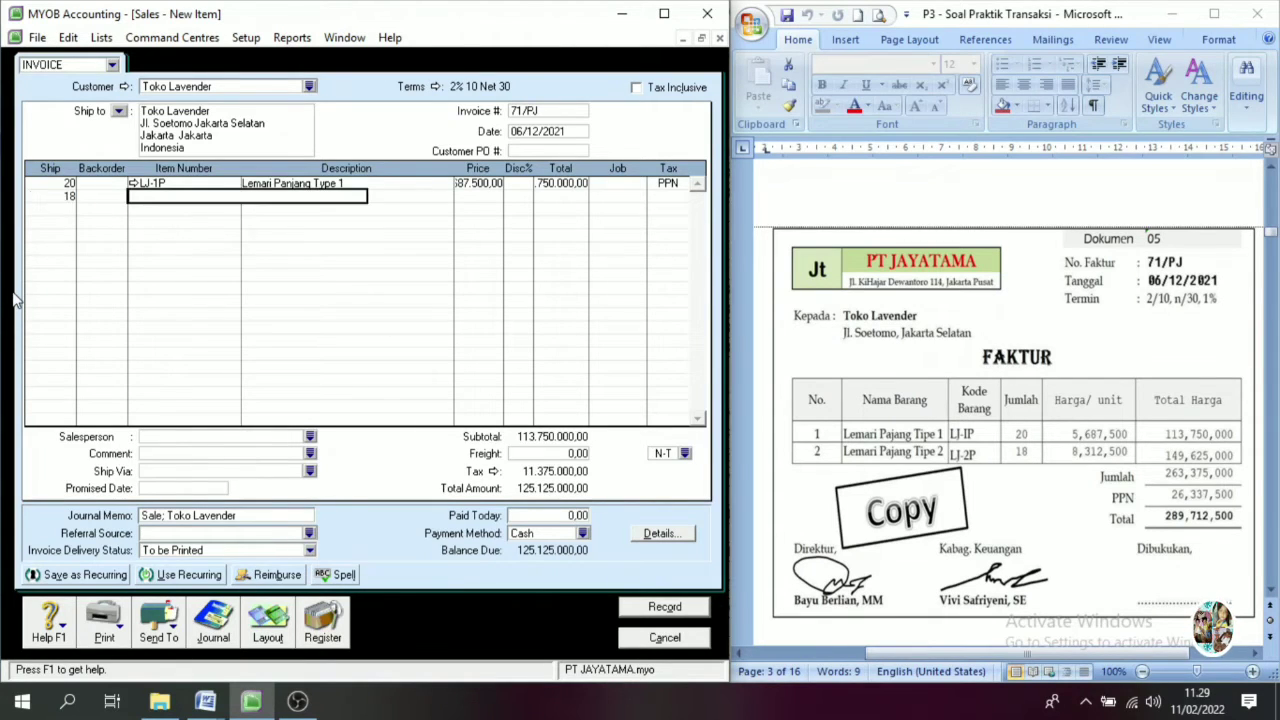
pyautogui.press('Tab')
pyautogui.write('LJ-2P')
pyautogui.click(480, 469)
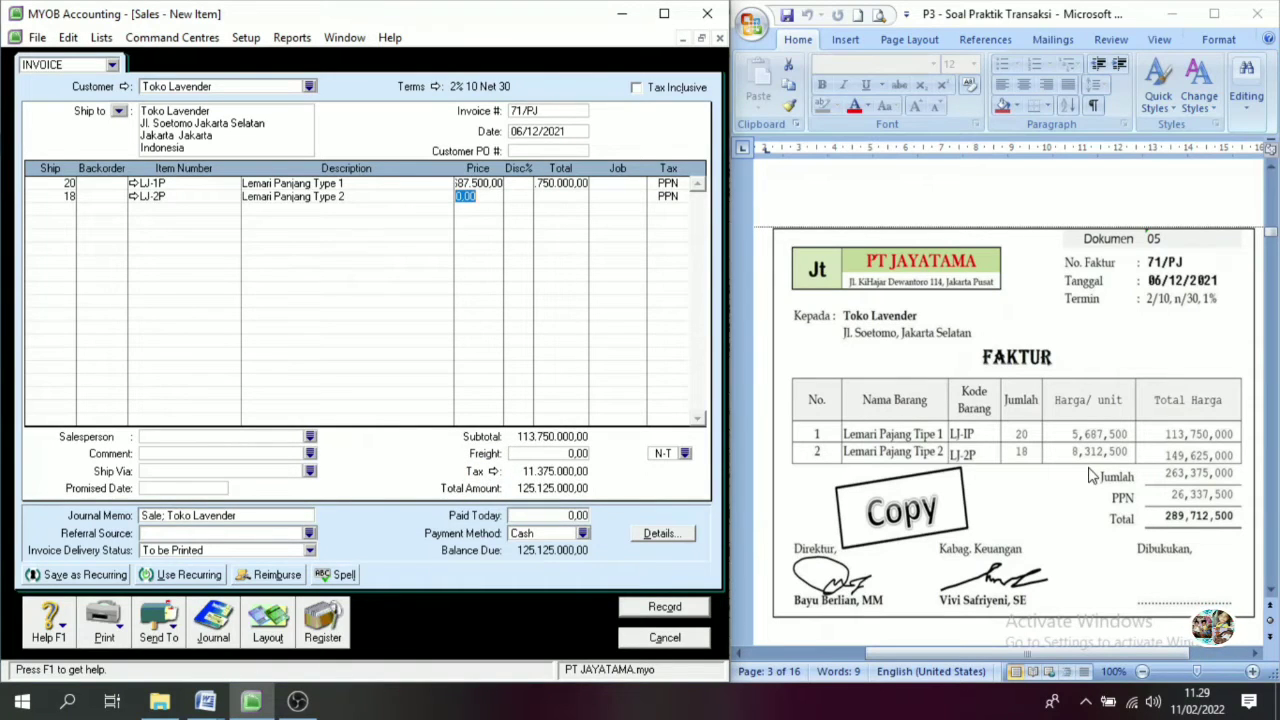
pyautogui.write('83125')
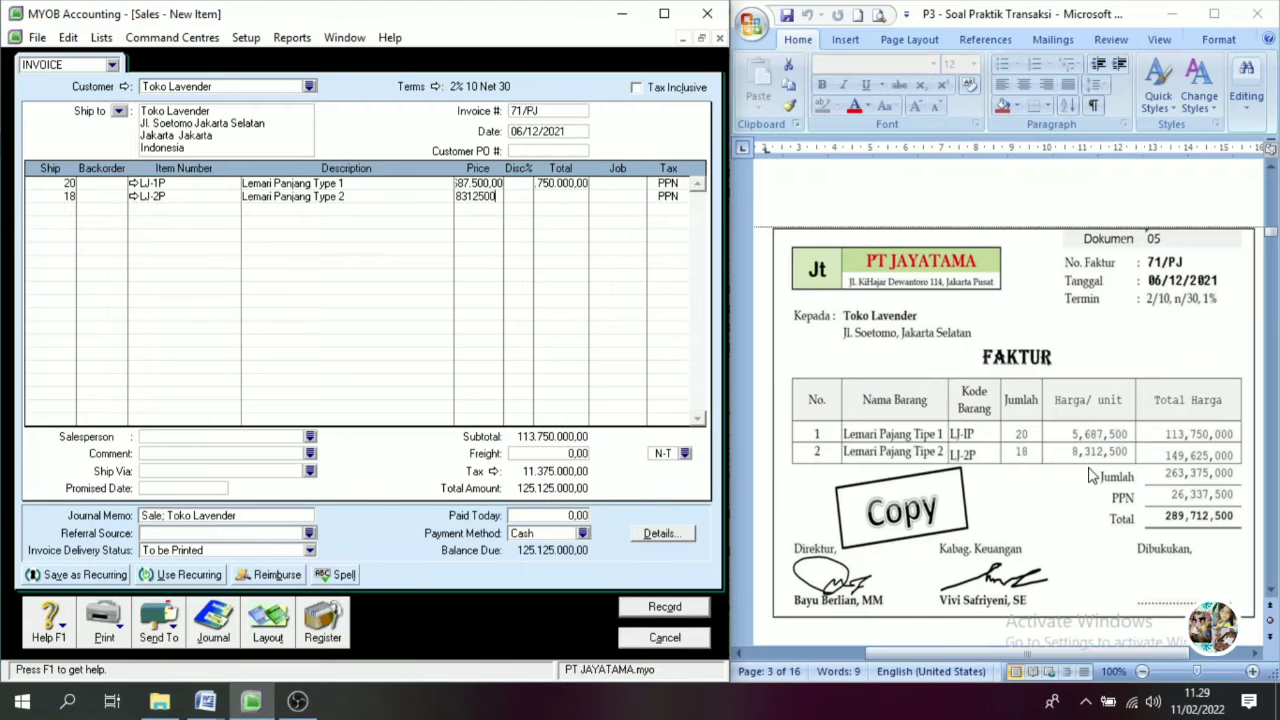
pyautogui.press('Tab')
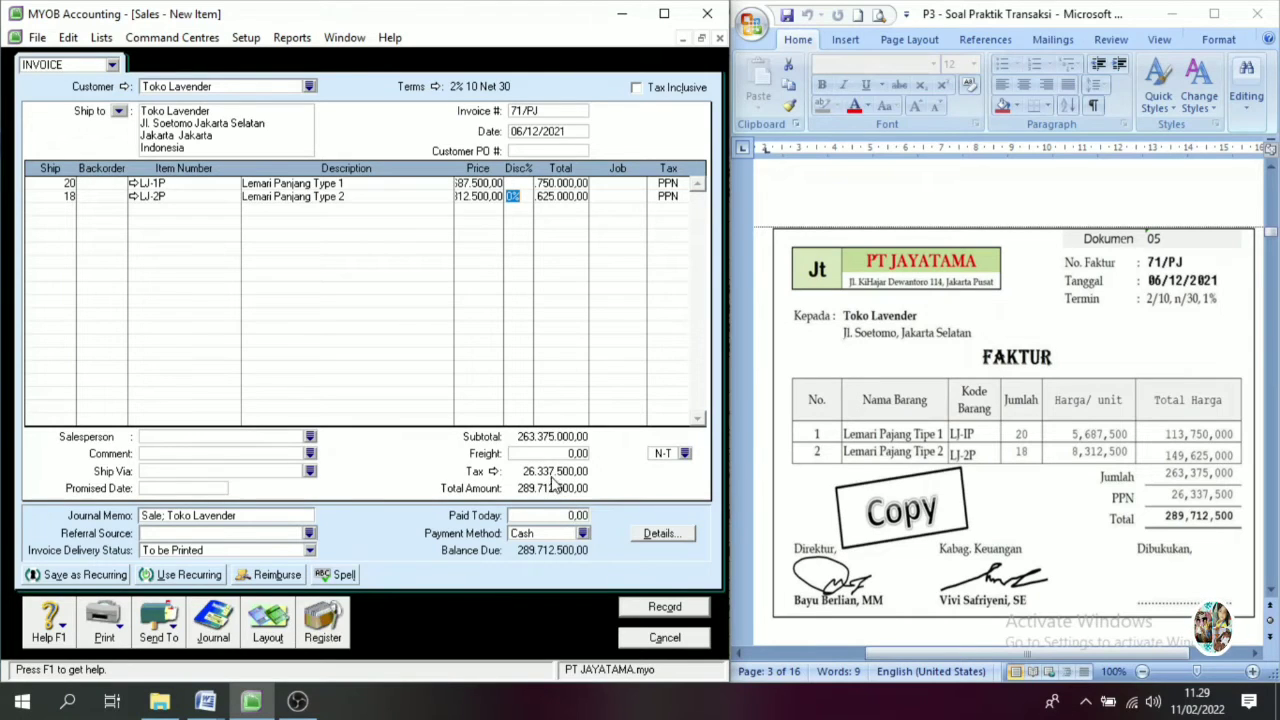
pyautogui.click(676, 606)
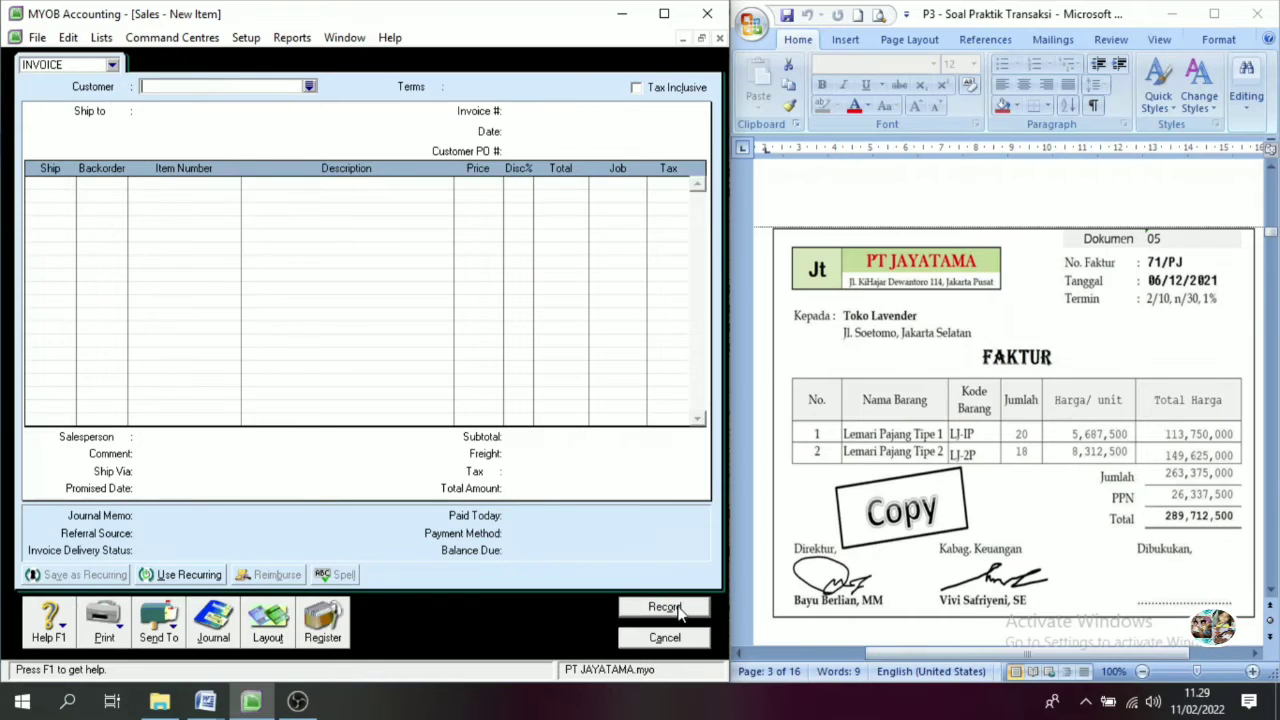
pyautogui.click(664, 637)
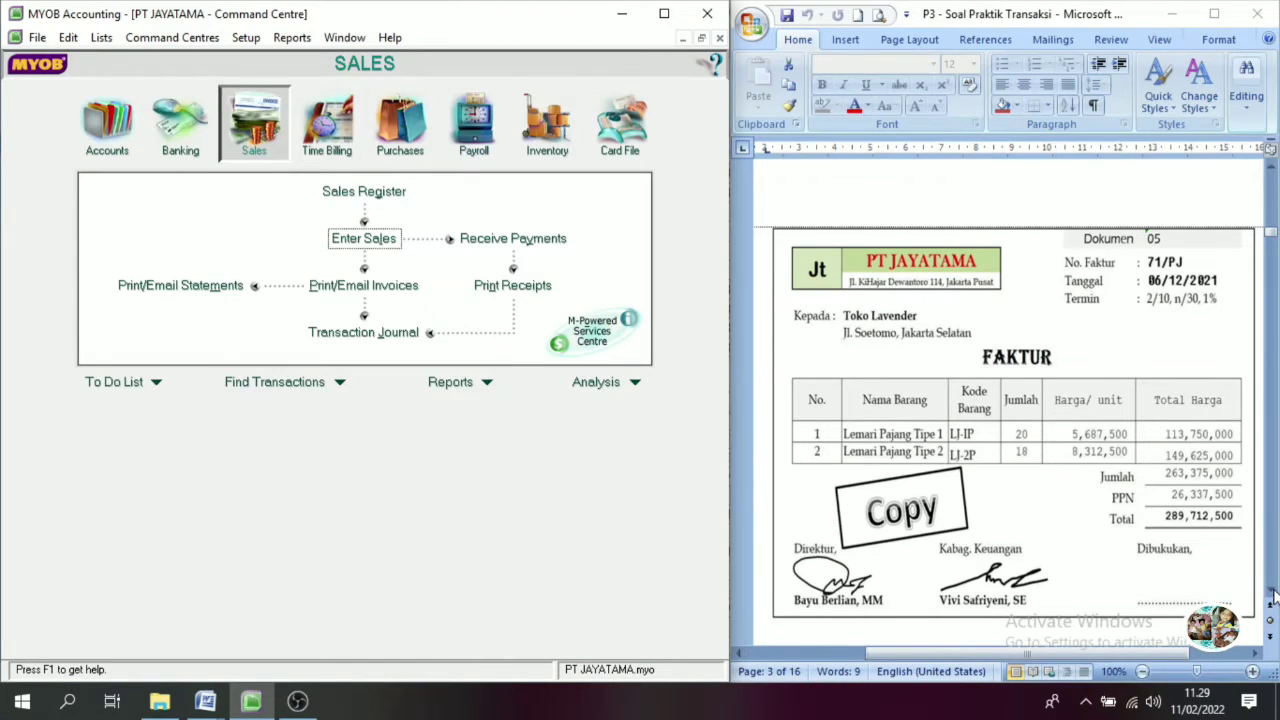
# - Start a customer payment receipt from Toko Armida for the cash receipt voucher in document 06
pyautogui.scroll(-5, 1274, 595)
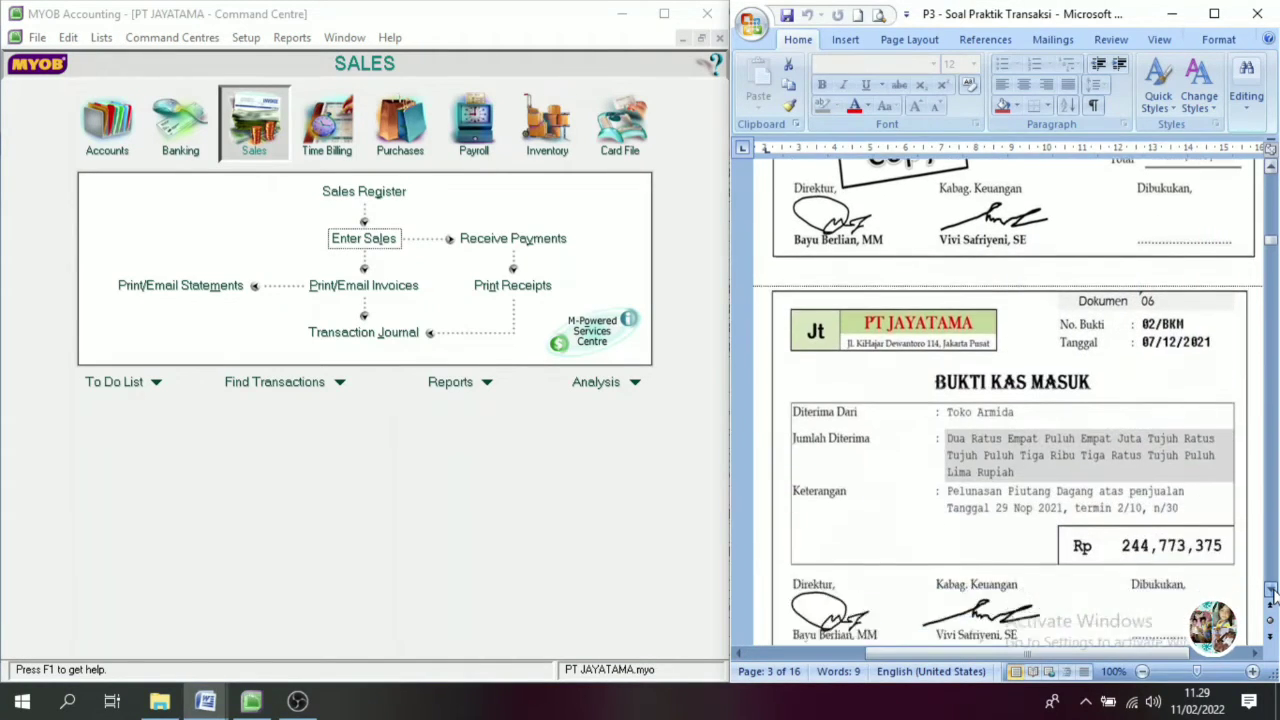
pyautogui.scroll(-2, 1272, 593)
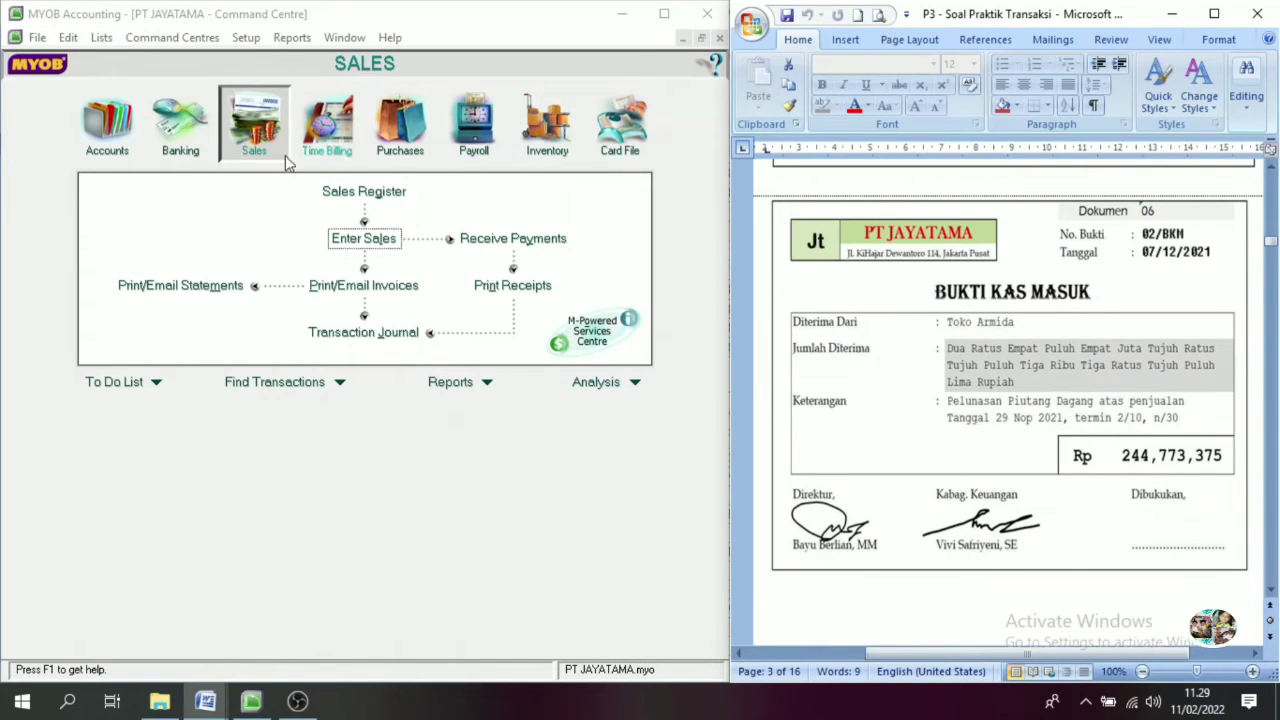
pyautogui.click(535, 247)
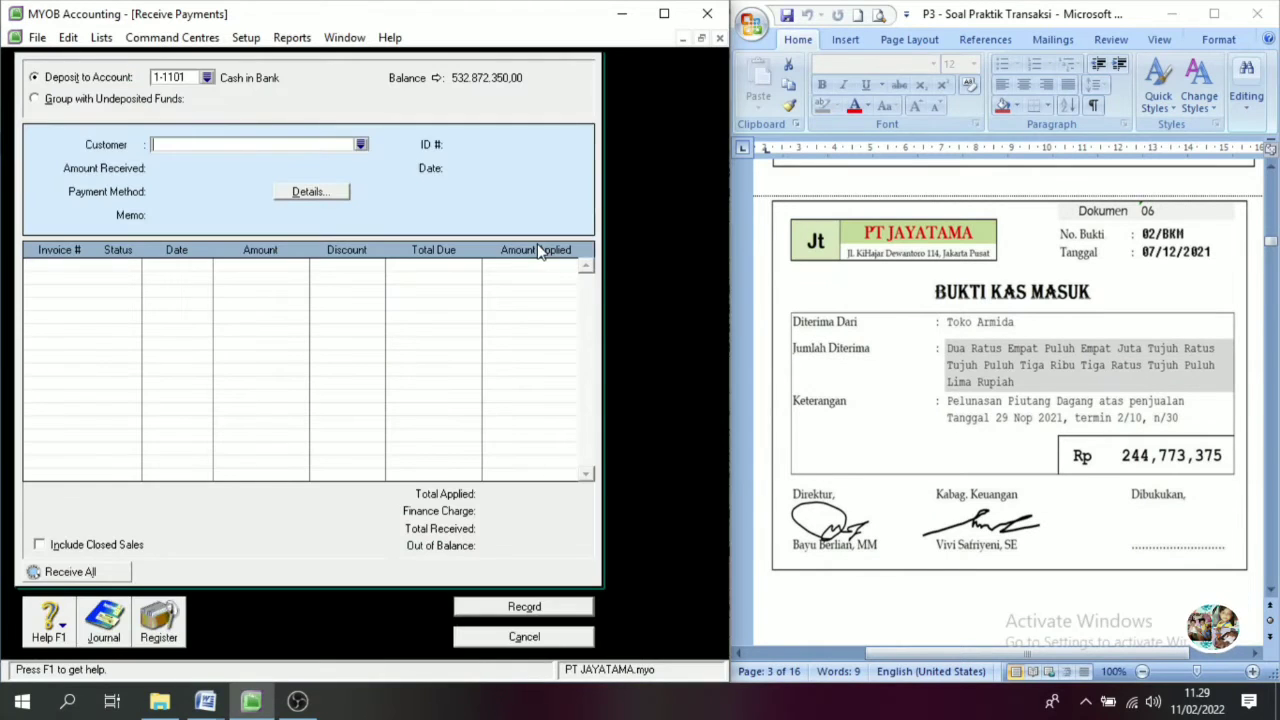
pyautogui.click(360, 144)
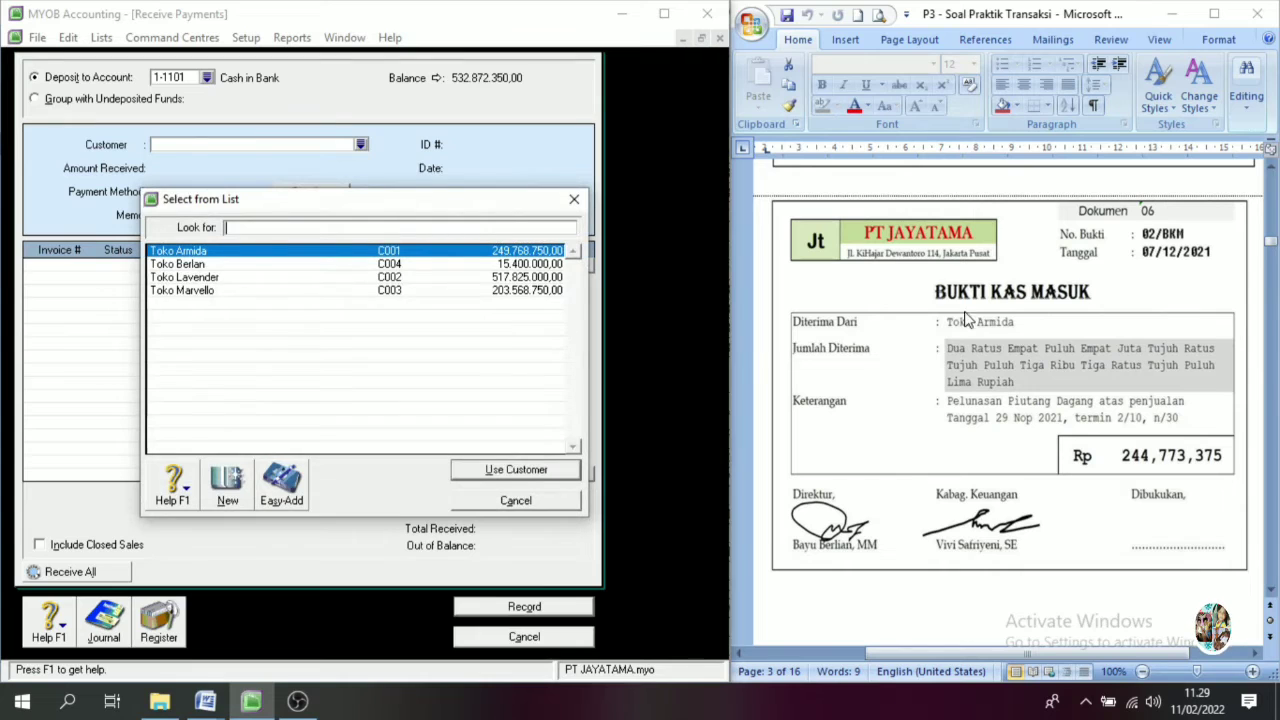
pyautogui.write('Toko Armida')
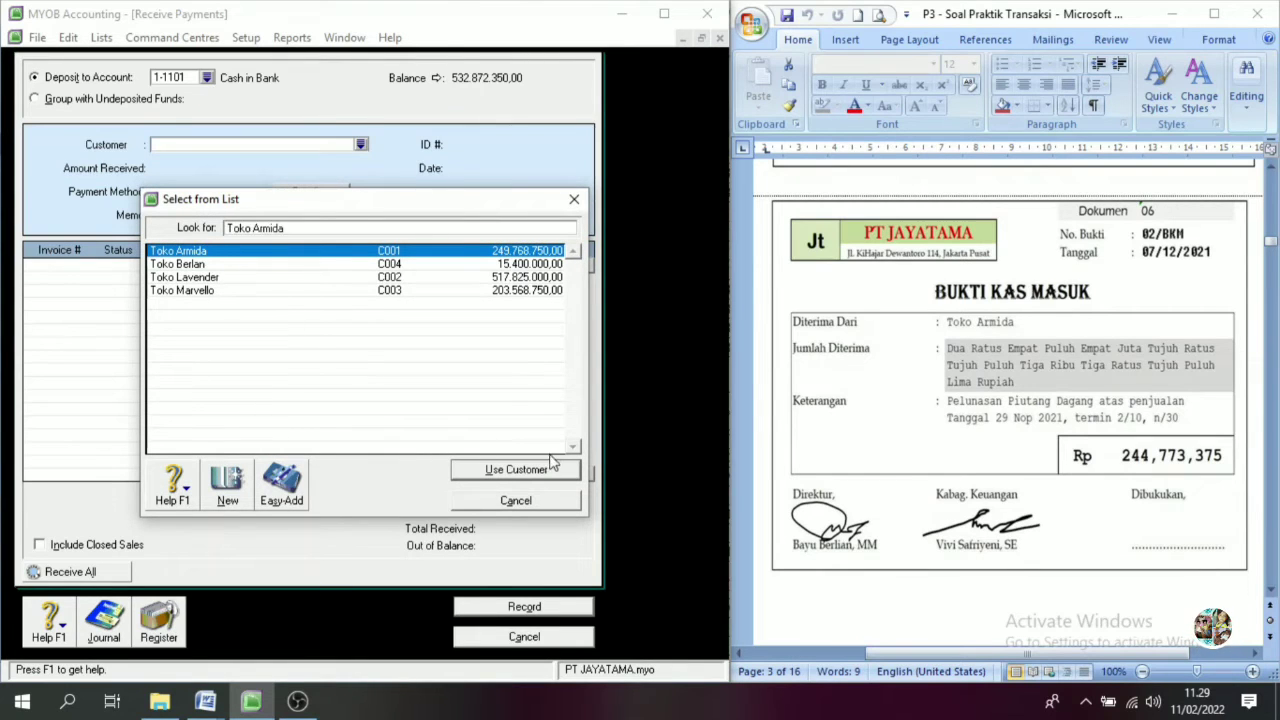
pyautogui.click(553, 469)
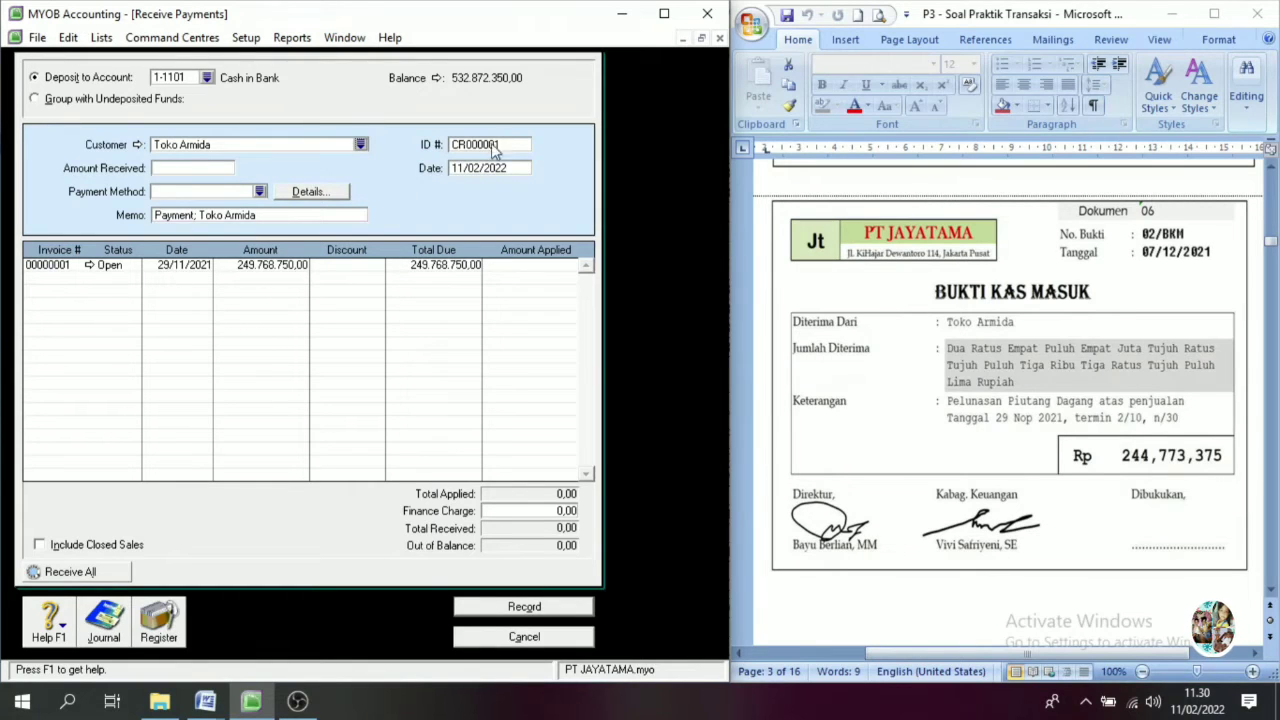
# - Set the customer payment's ID number to 02/BKM and its date to 07/12/2021
pyautogui.click(460, 146)
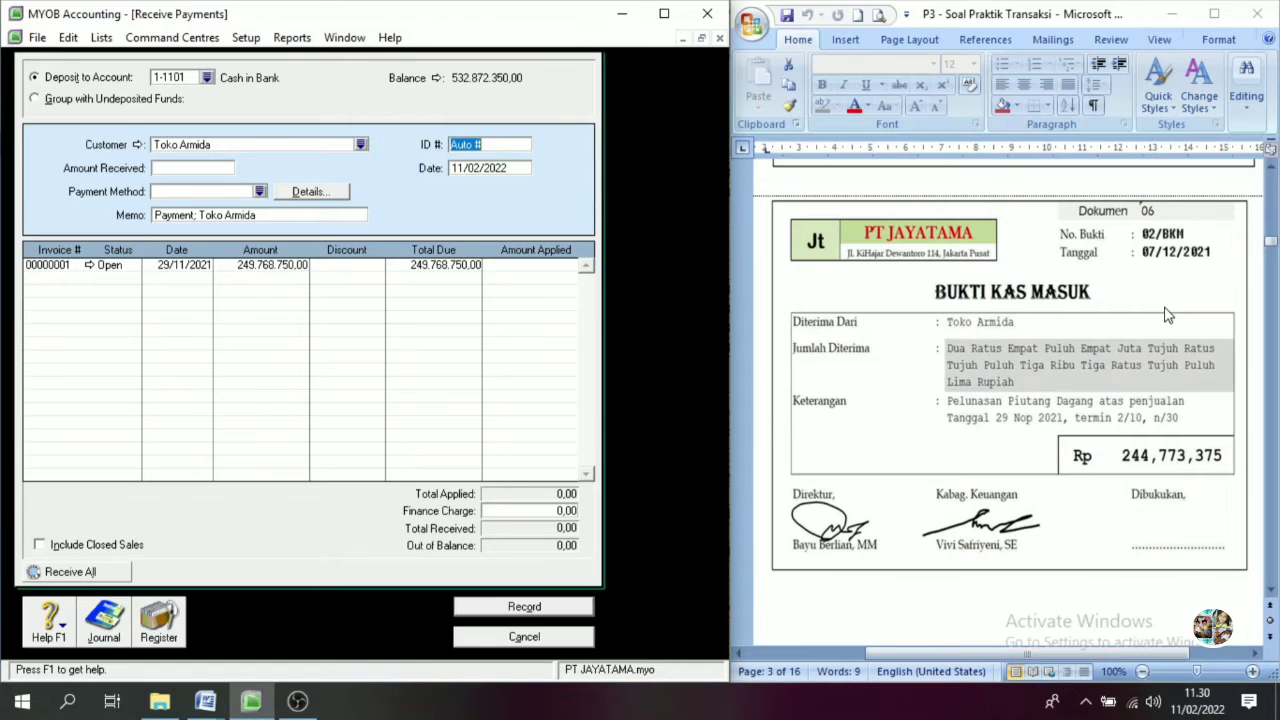
pyautogui.write('02/BKM')
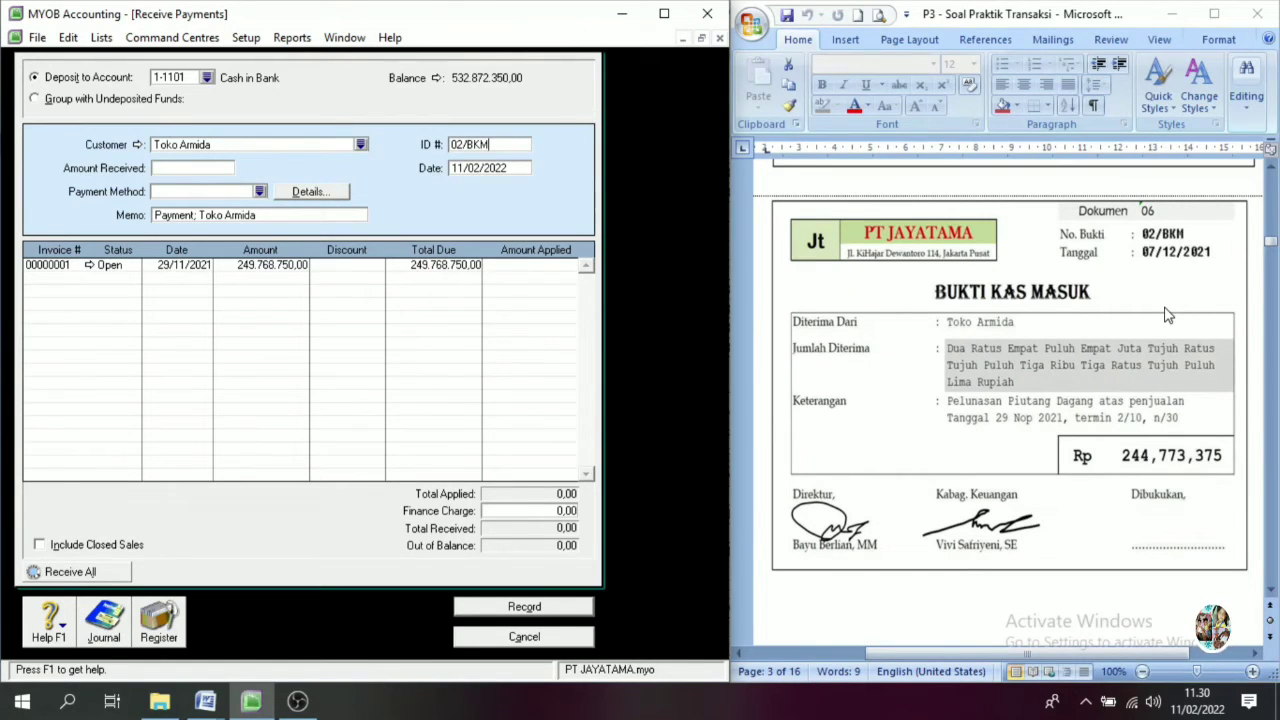
pyautogui.press('Tab')
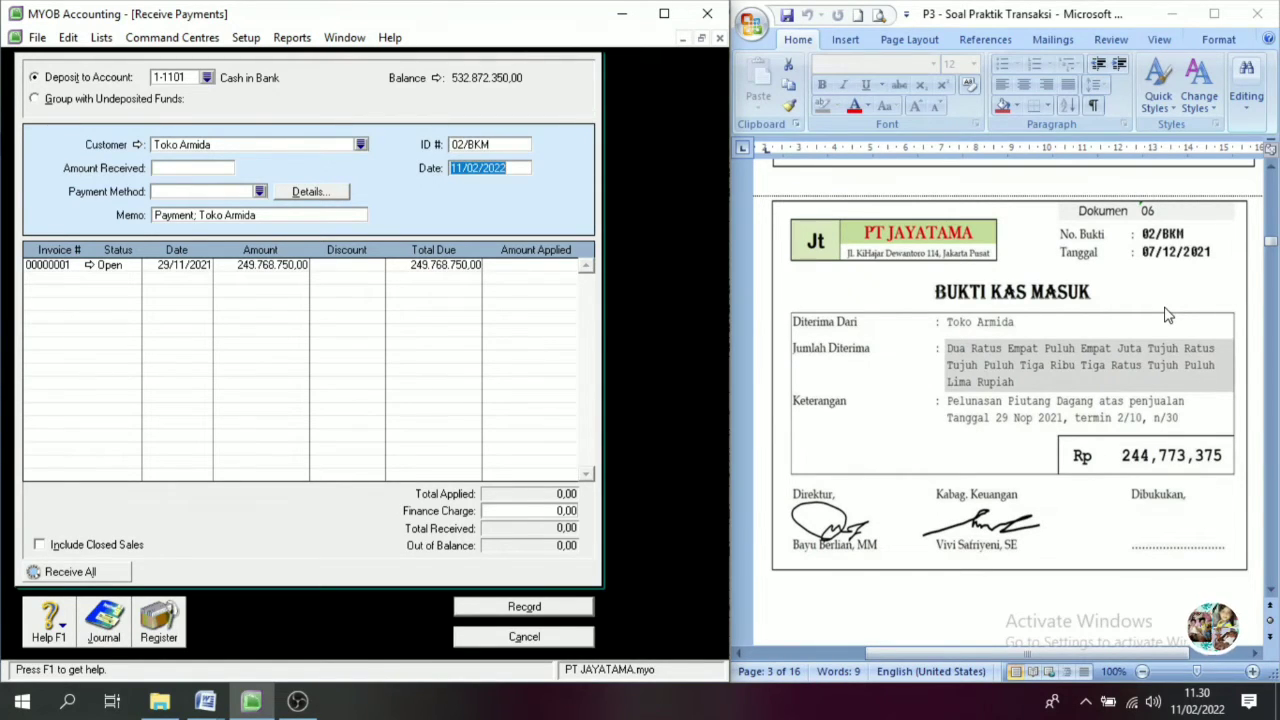
pyautogui.write('07/')
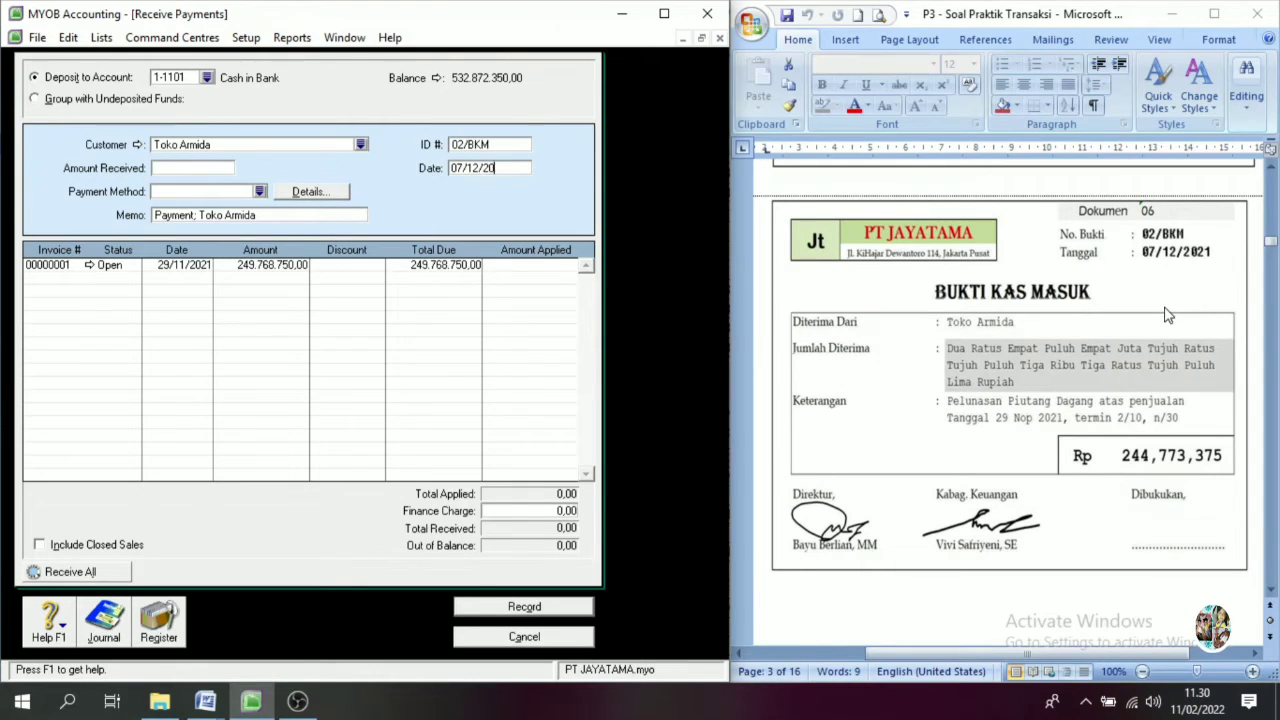
# - Set the amount received to 244773375 and apply it to Toko Armida's open invoice dated 29/11/2021
pyautogui.click(156, 172)
pyautogui.write('244773375')
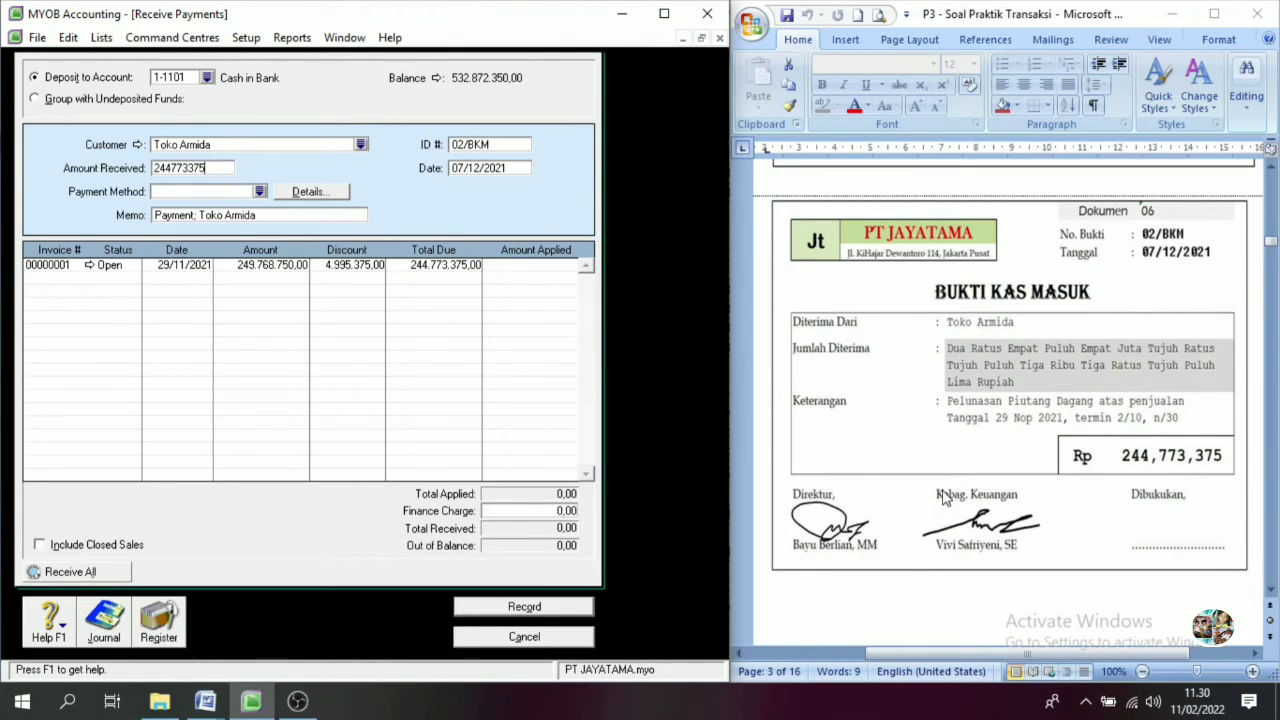
pyautogui.press('Tab')
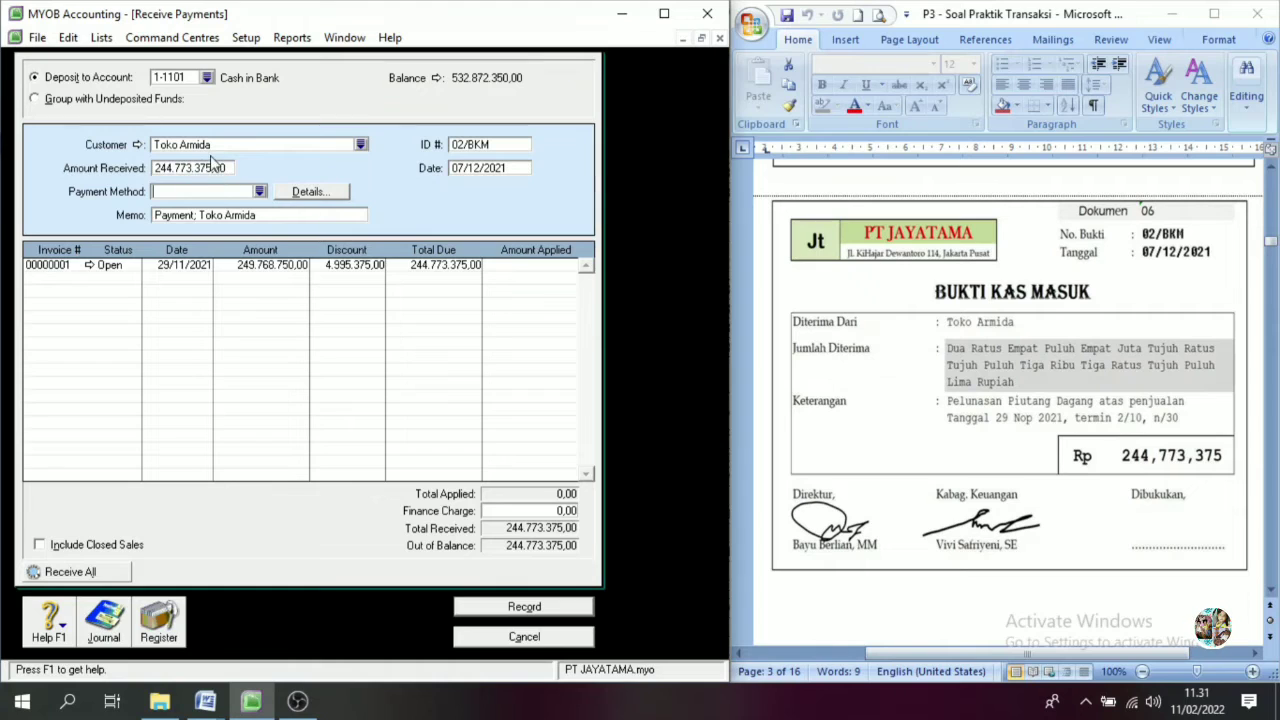
pyautogui.click(543, 265)
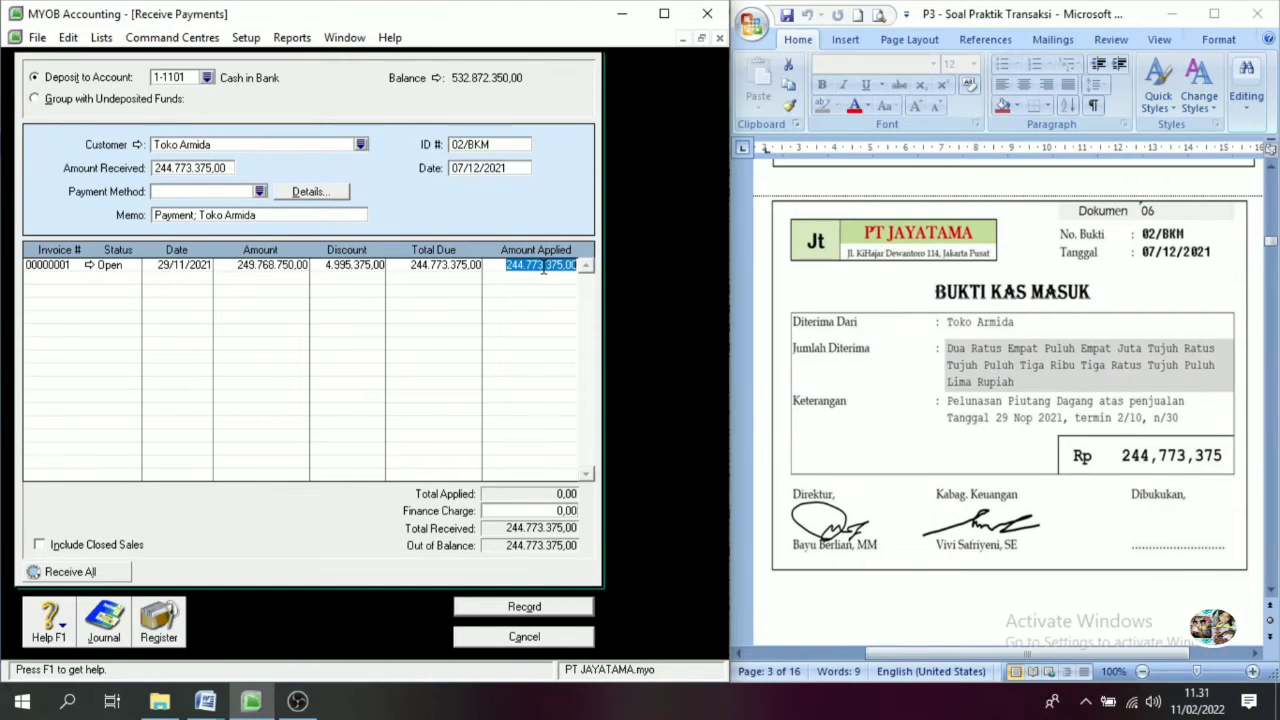
pyautogui.press('Tab')
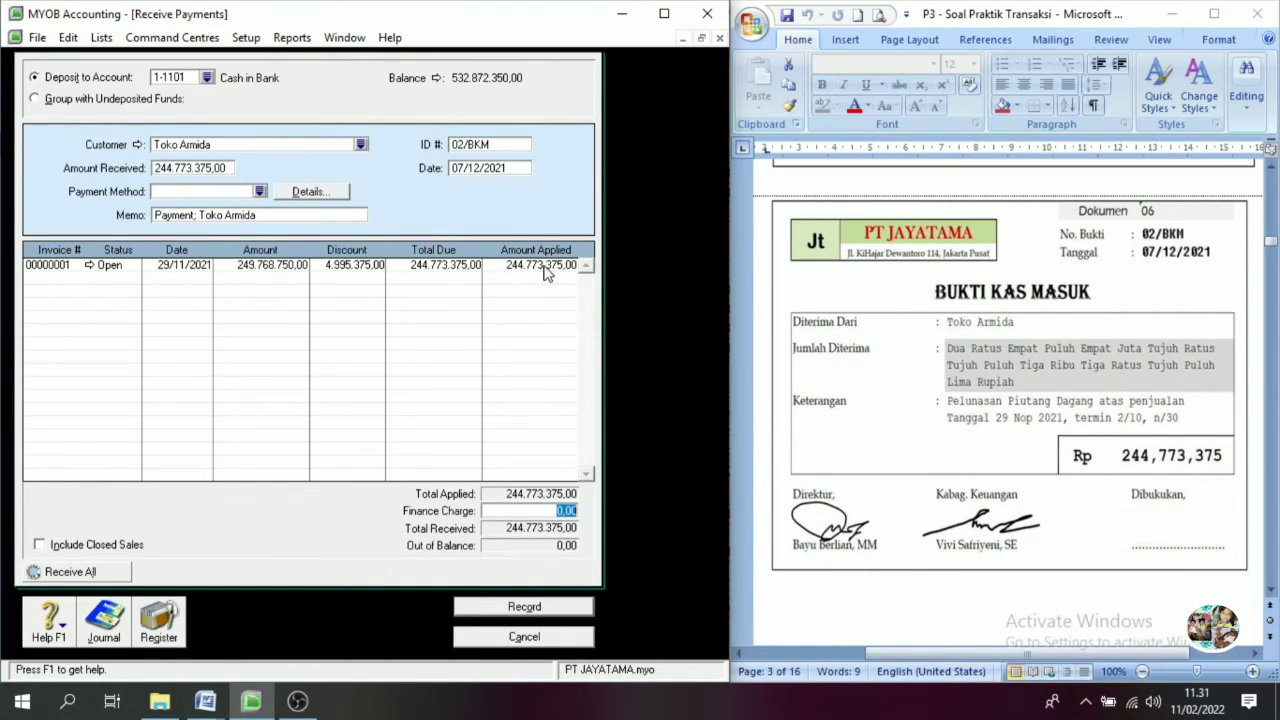
# - Record the Toko Armida customer payment and close the payment entry form
pyautogui.click(530, 607)
pyautogui.click(384, 478)
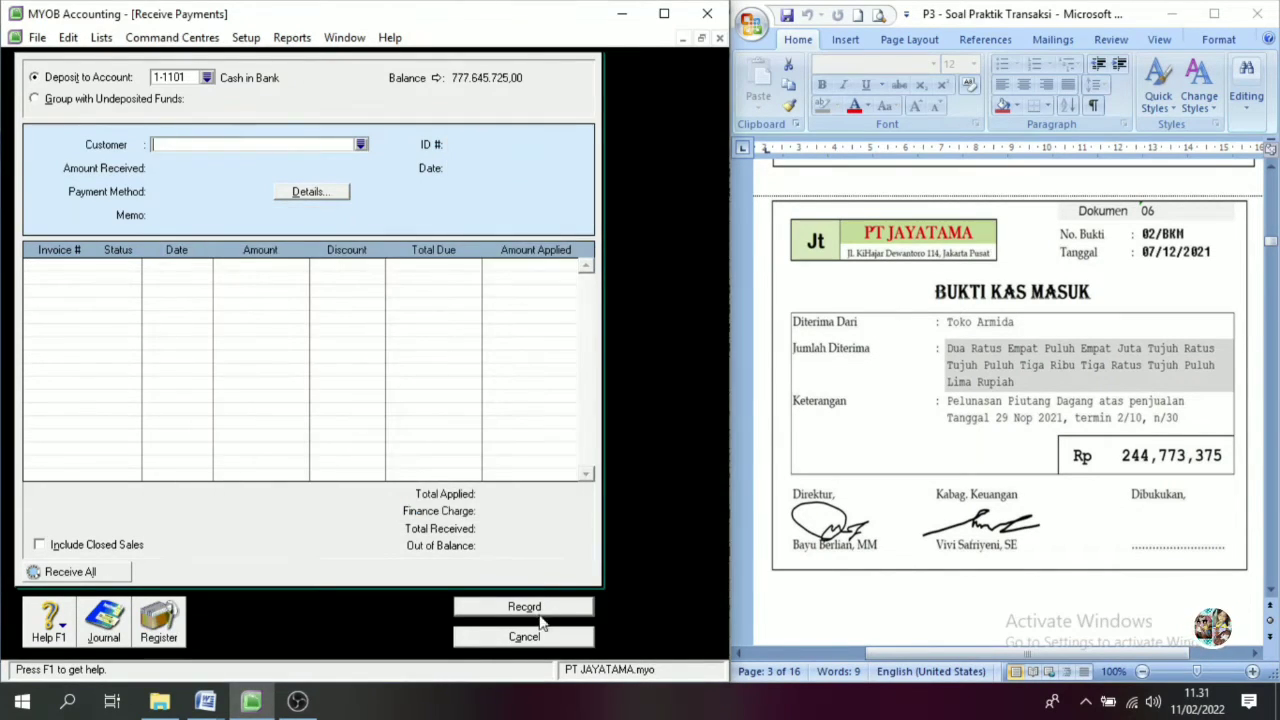
pyautogui.click(505, 636)
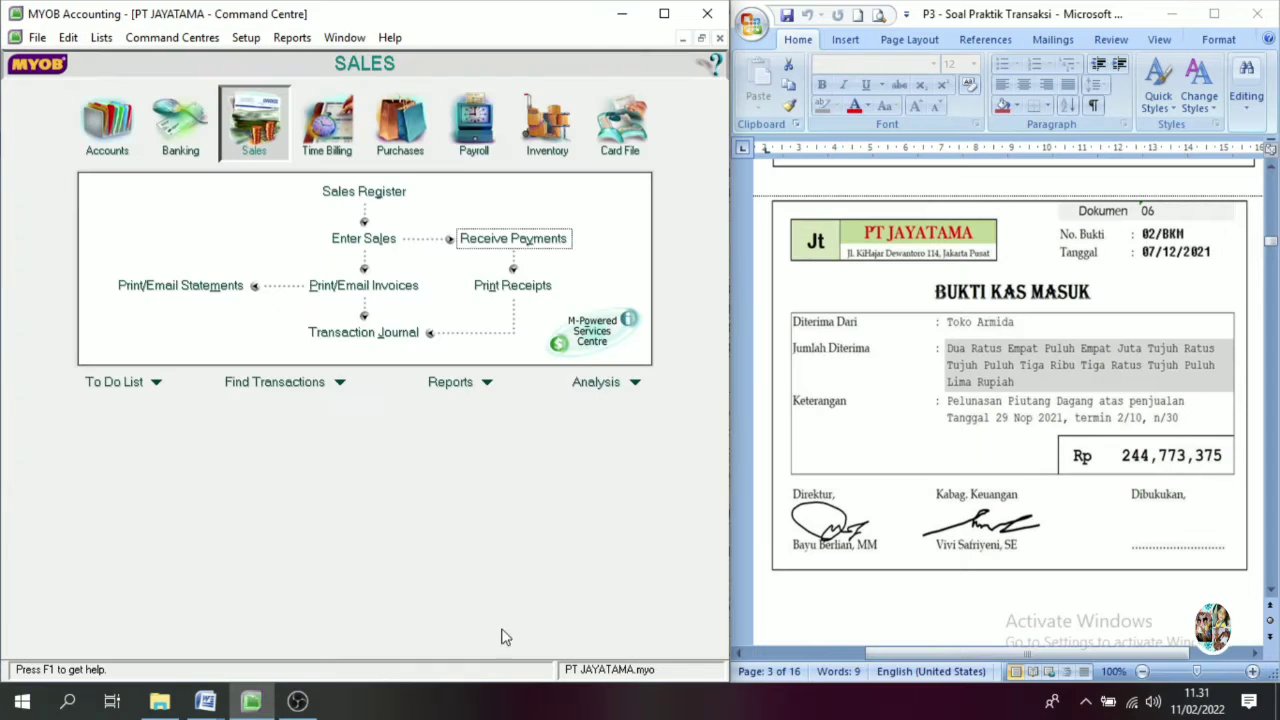
# - Start a new sales entry for Toko Lavender for the credit note in document 07
pyautogui.click(1271, 594)
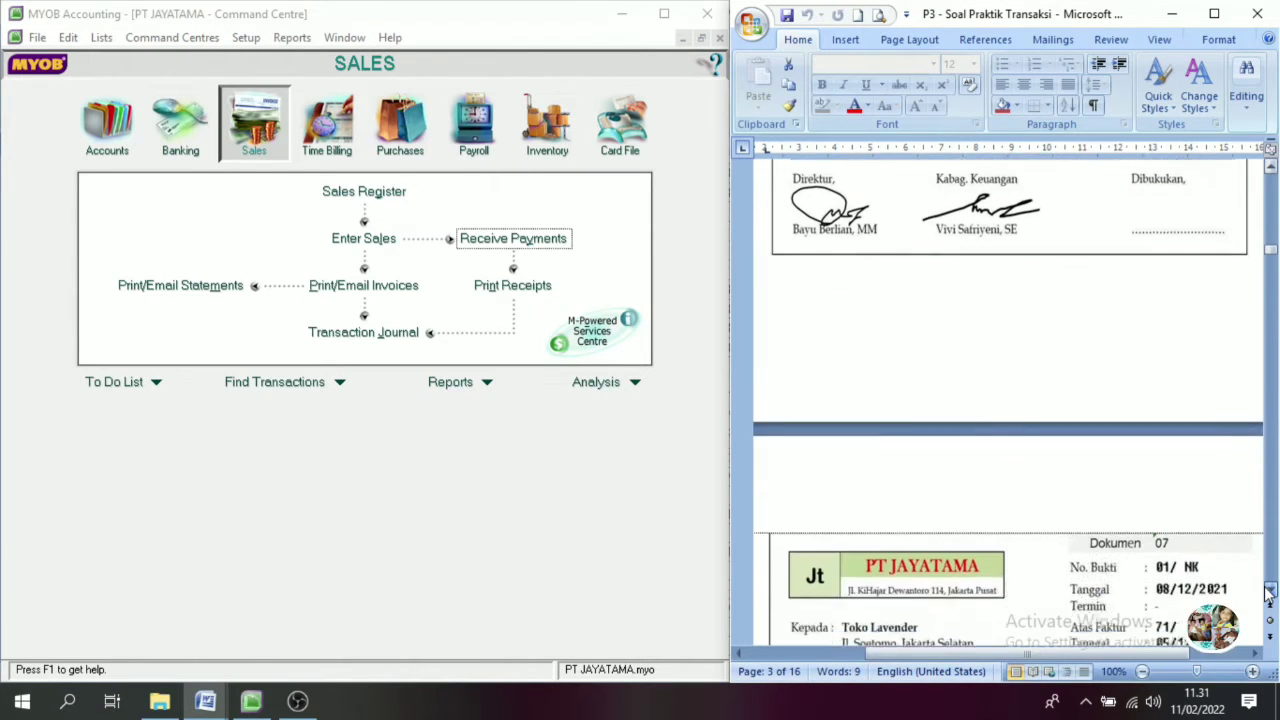
pyautogui.click(1268, 594)
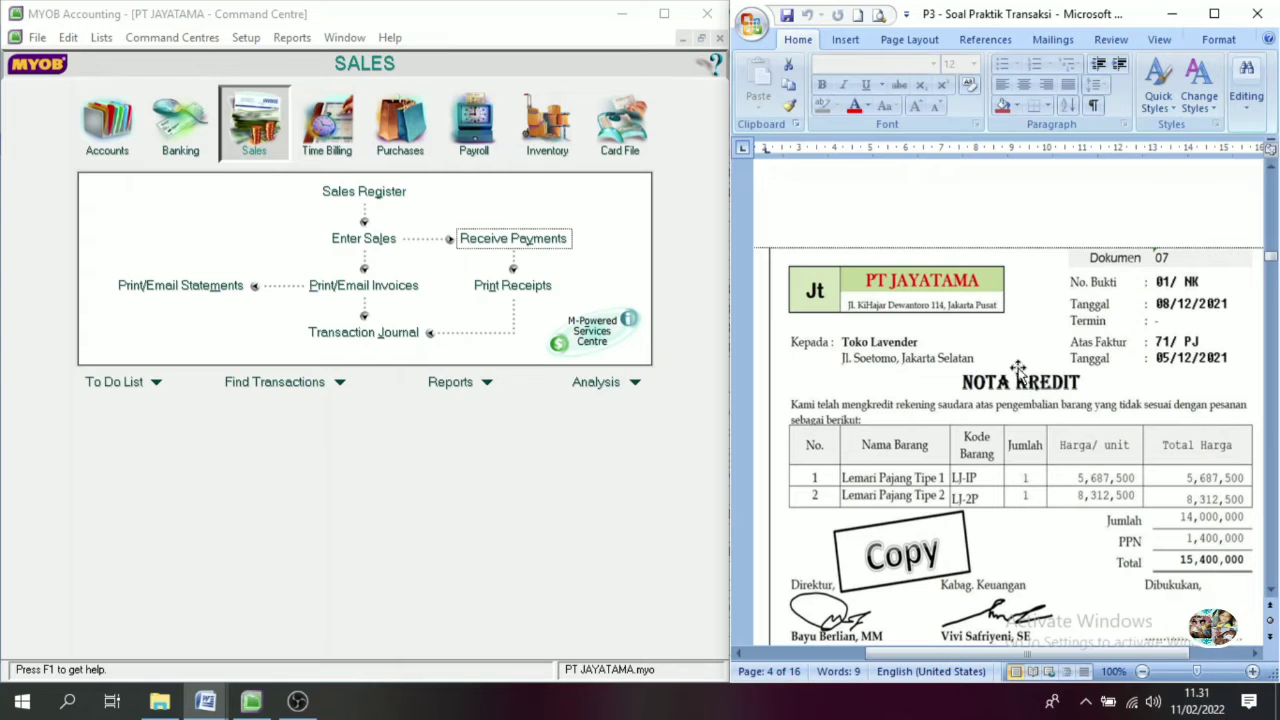
pyautogui.moveTo(1271, 256); pyautogui.dragTo(1271, 245)
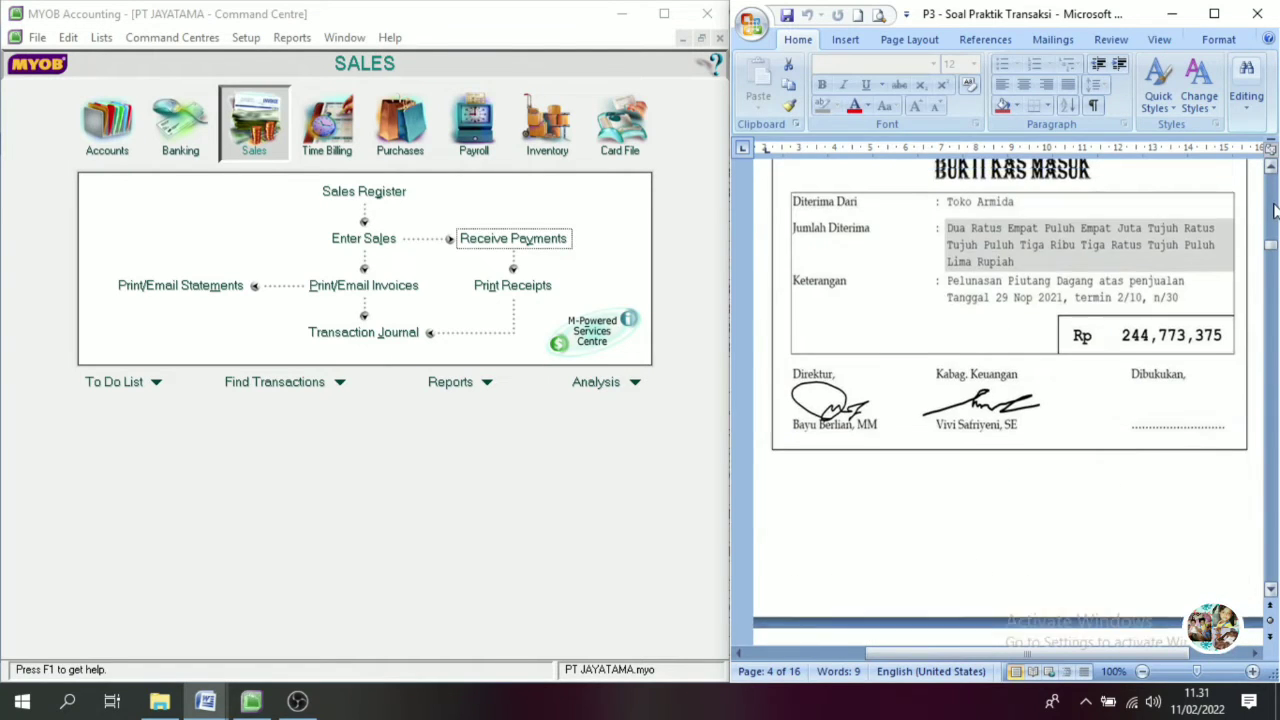
pyautogui.scroll(10, 894, 382)
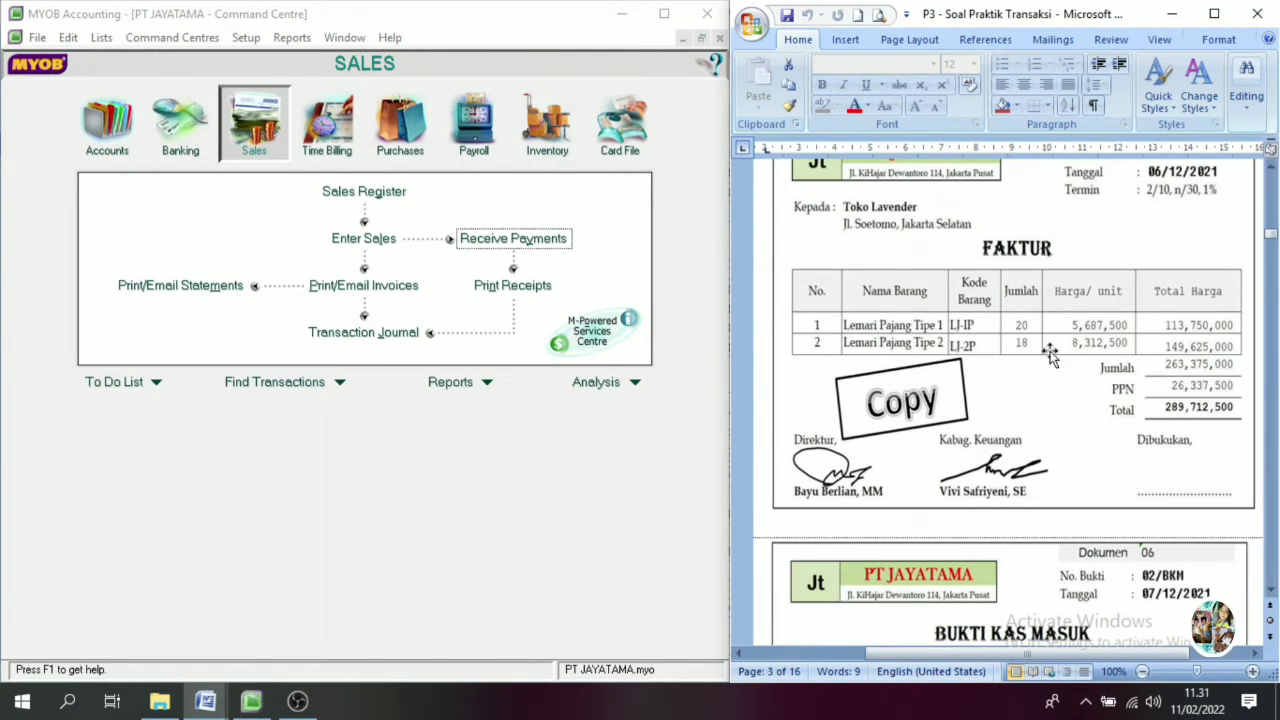
pyautogui.scroll(-10, 1276, 537)
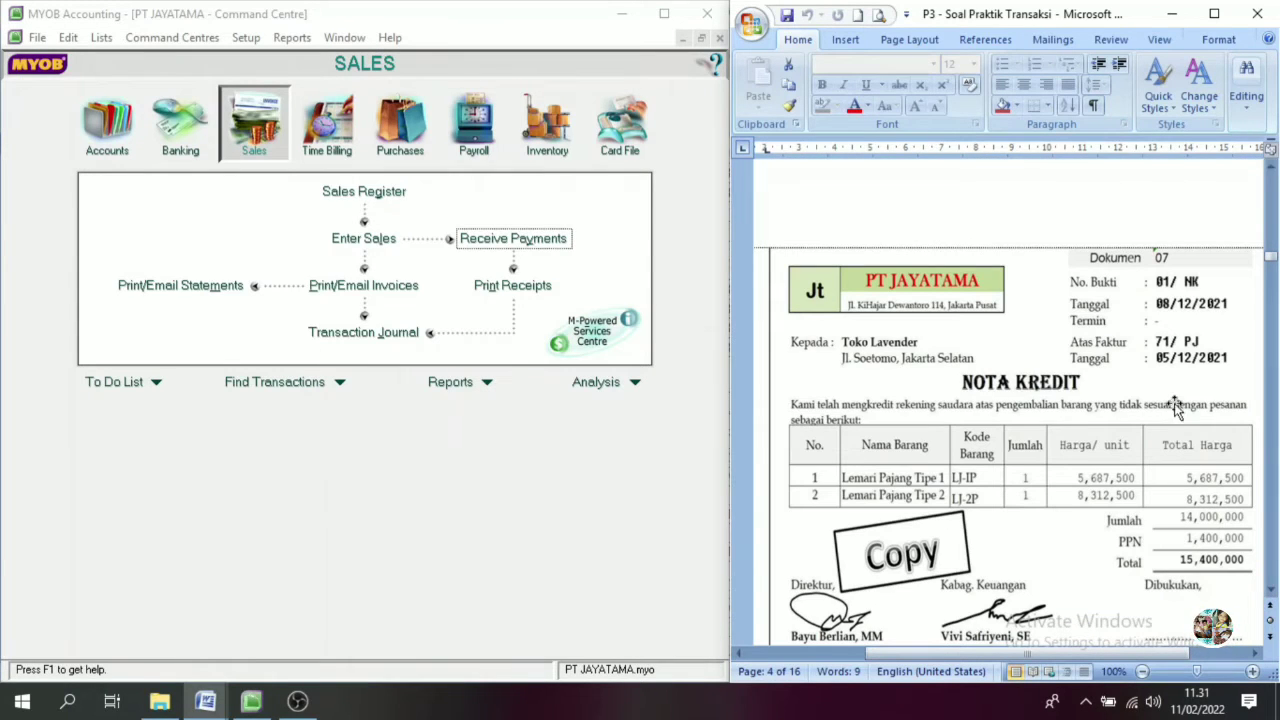
pyautogui.scroll(-1, 1200, 520)
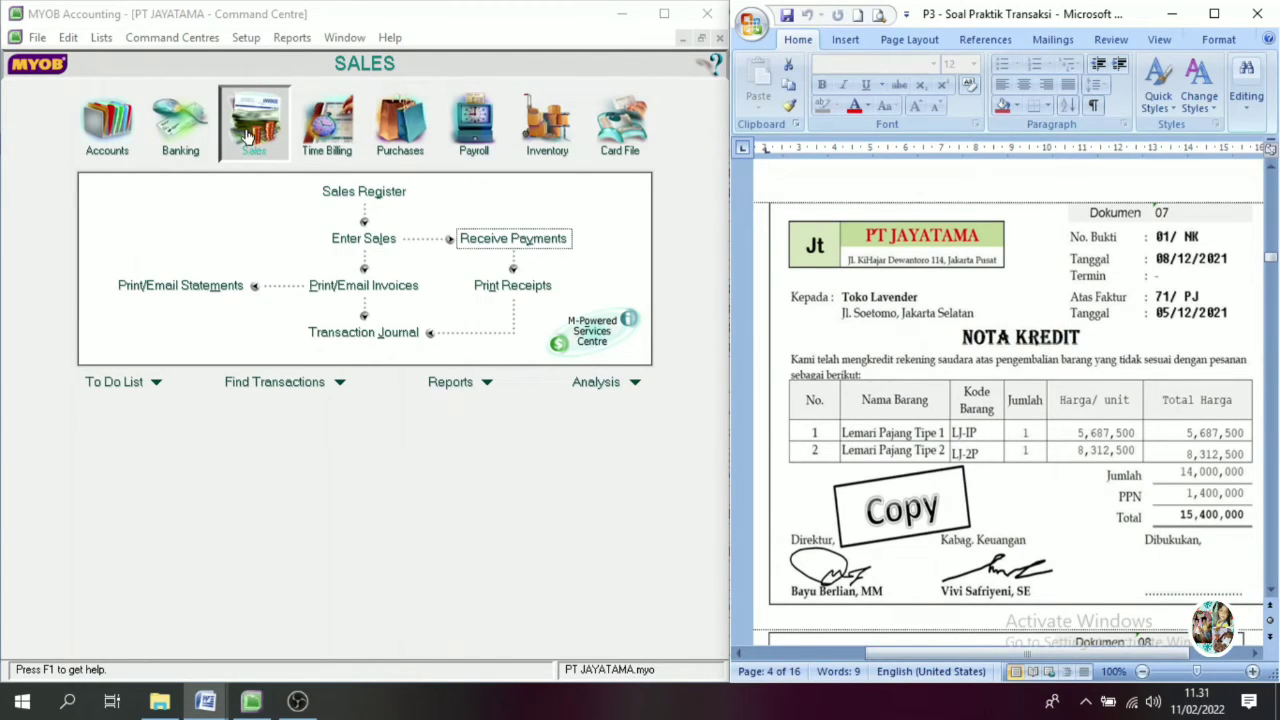
pyautogui.click(364, 242)
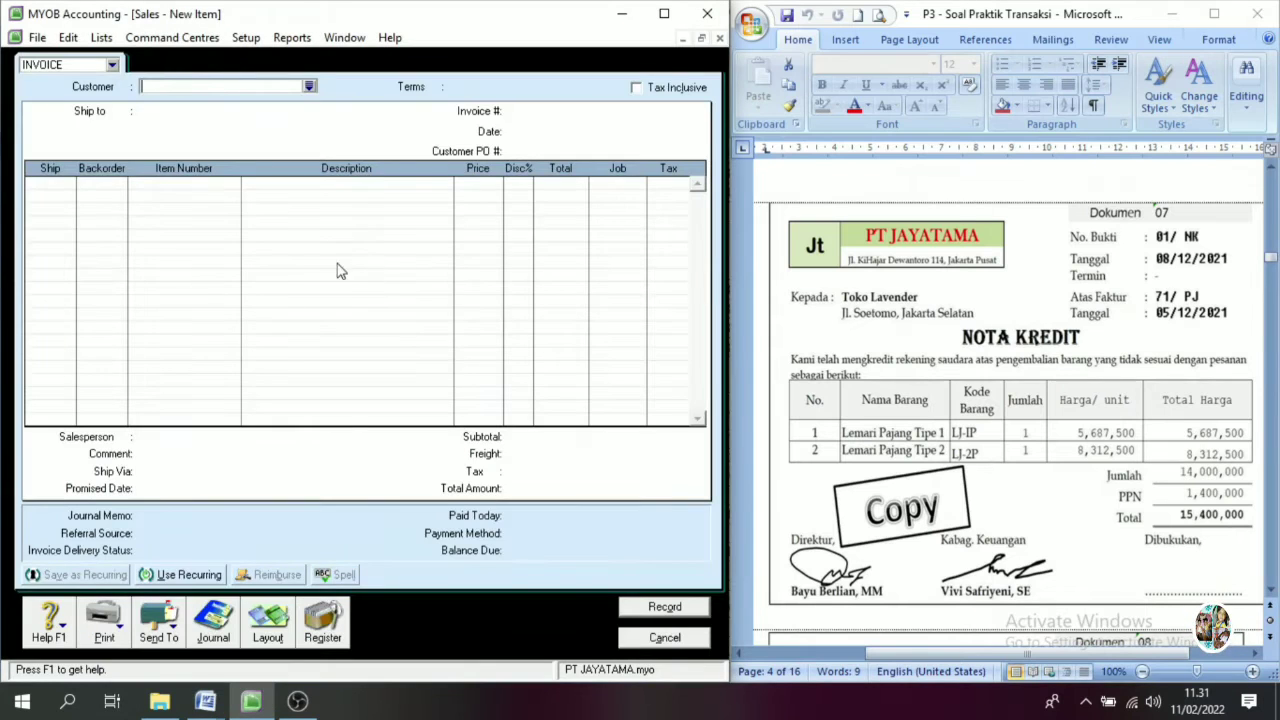
pyautogui.click(310, 86)
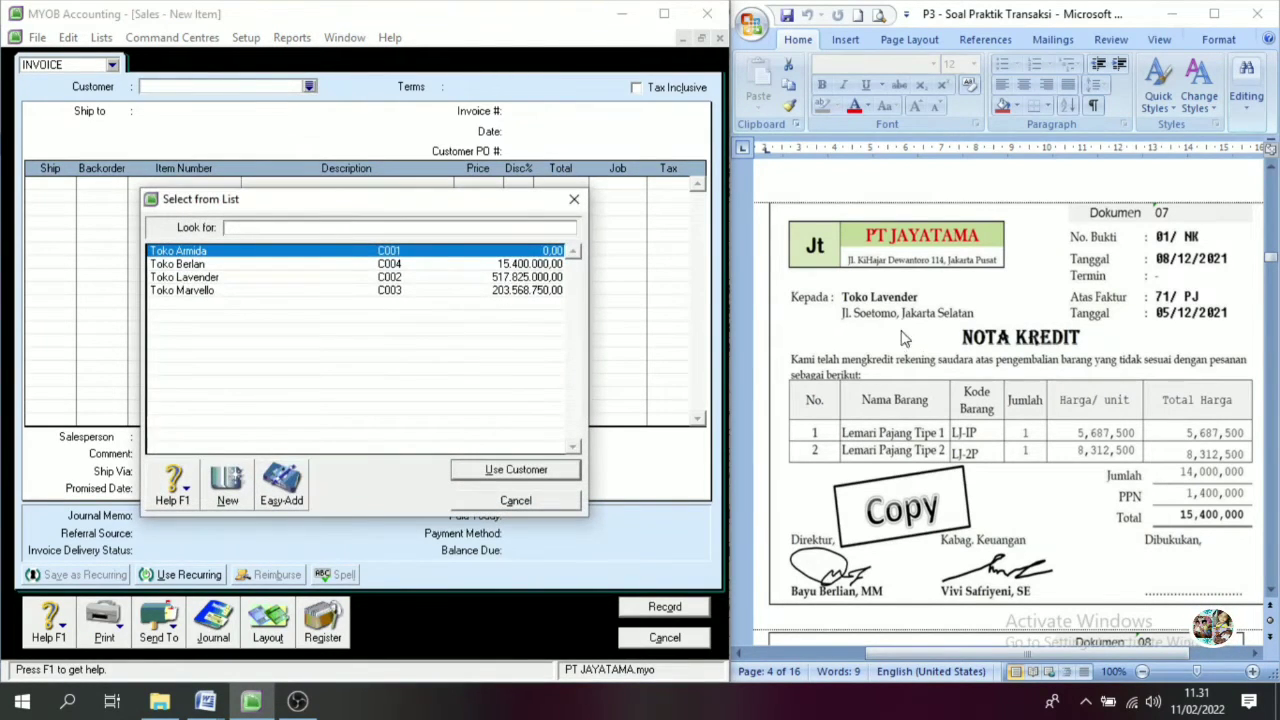
pyautogui.click(190, 277)
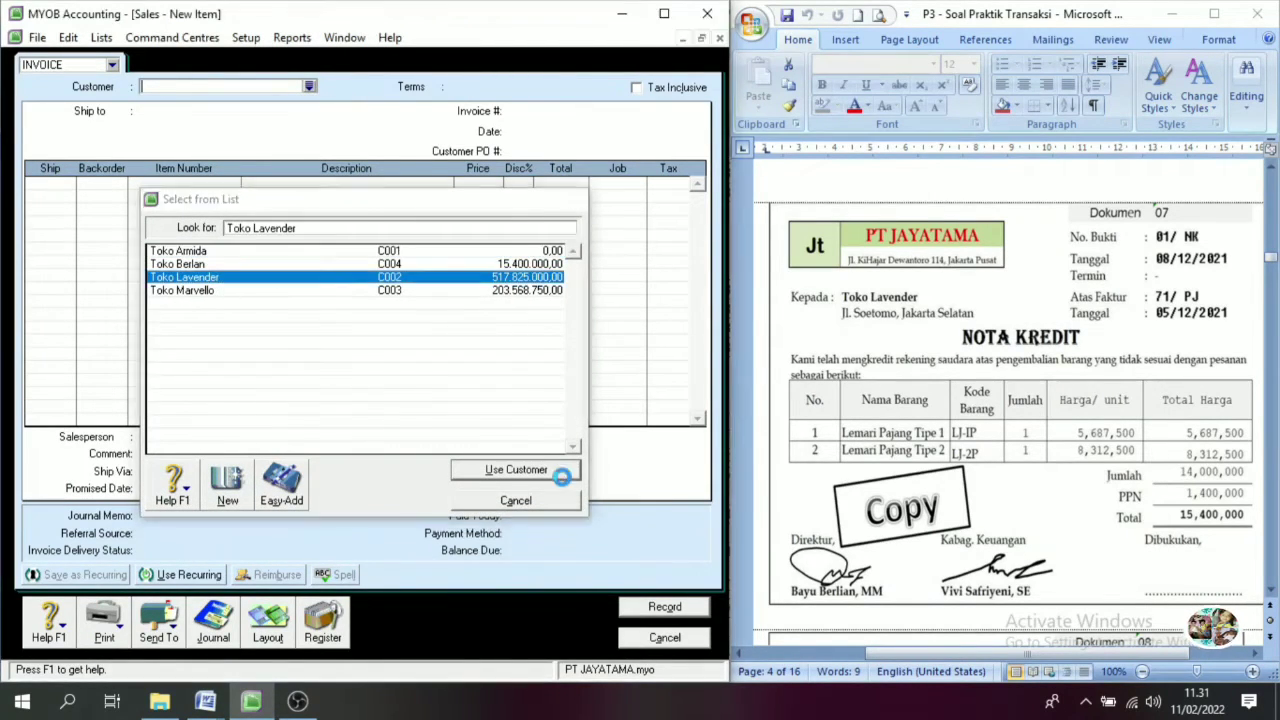
pyautogui.click(560, 470)
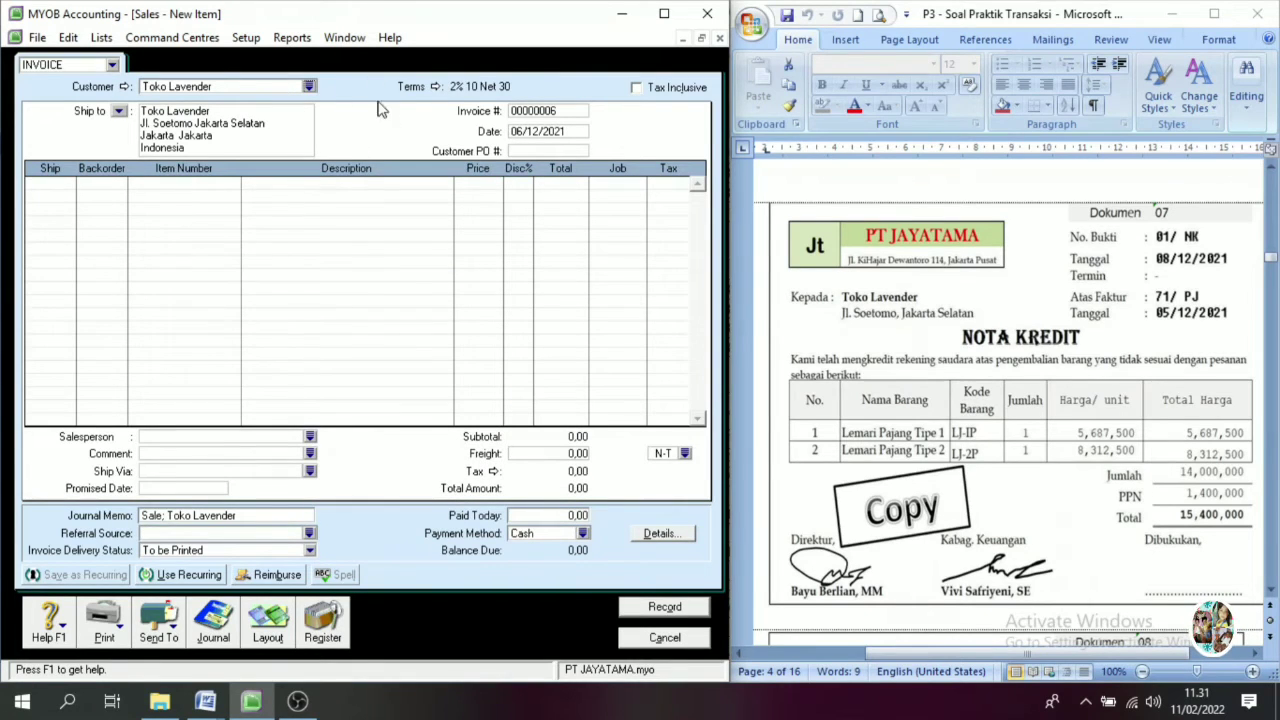
# - Change the credit terms of the Toko Lavender sale to C.O.D
pyautogui.click(438, 87)
pyautogui.click(445, 235)
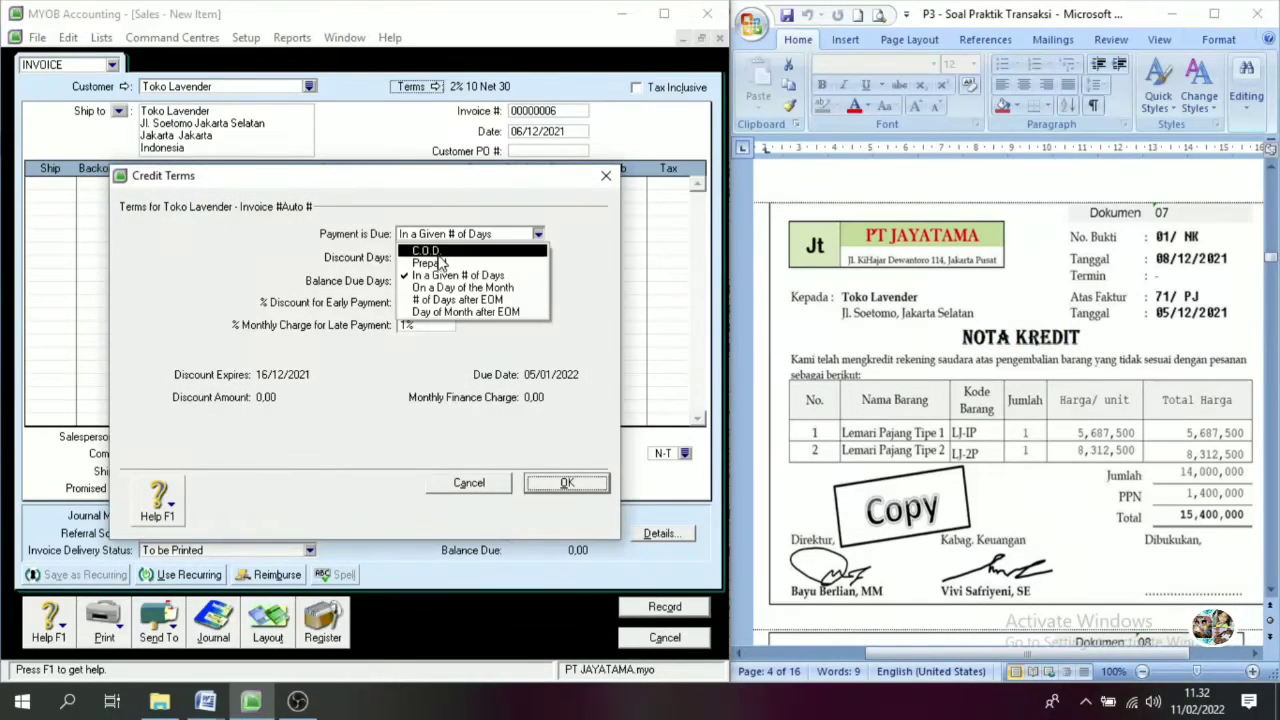
pyautogui.click(430, 250)
pyautogui.click(566, 483)
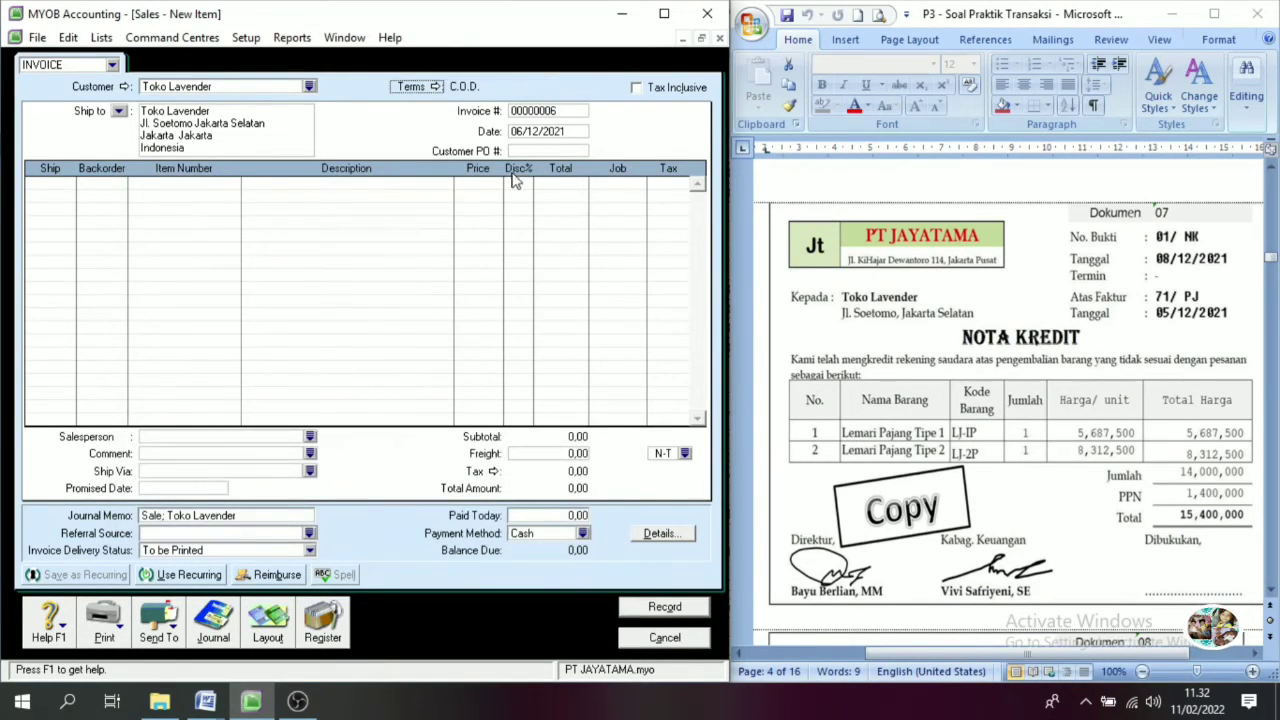
# - Set the sale's invoice number to 01/NK and its date to 08/12/2021
pyautogui.click(541, 112)
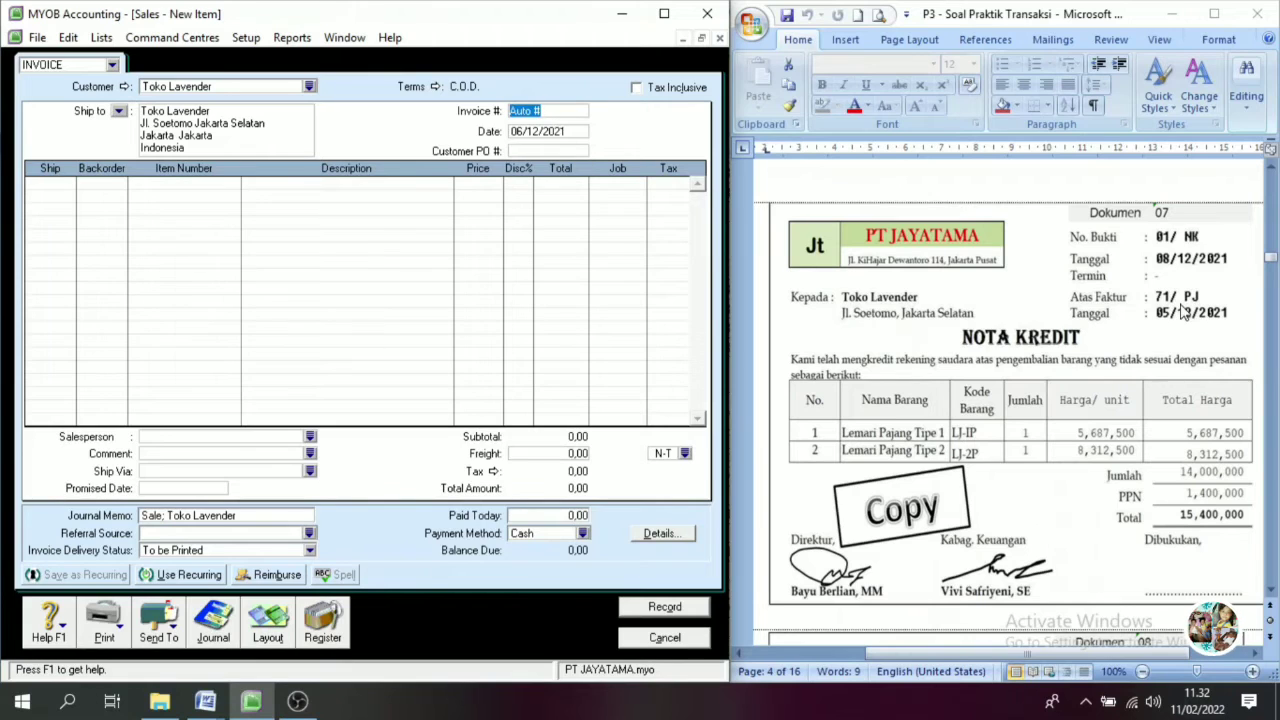
pyautogui.write('01/NK')
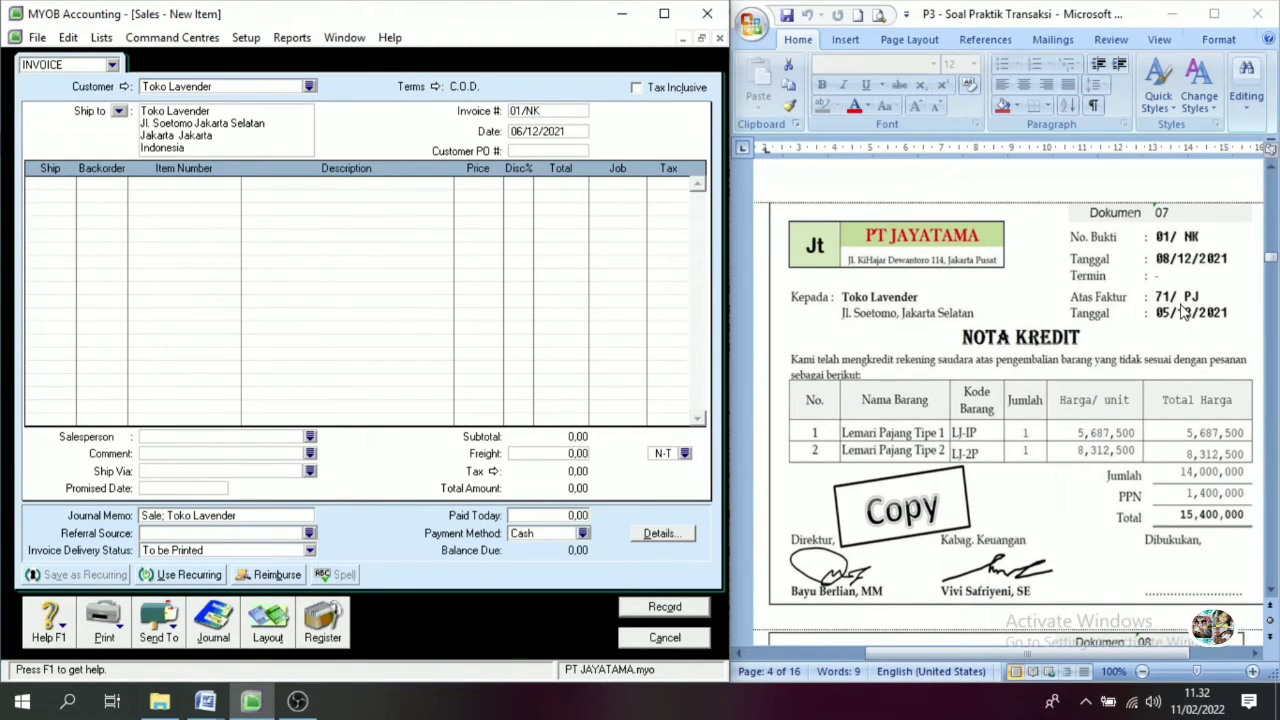
pyautogui.press('Tab')
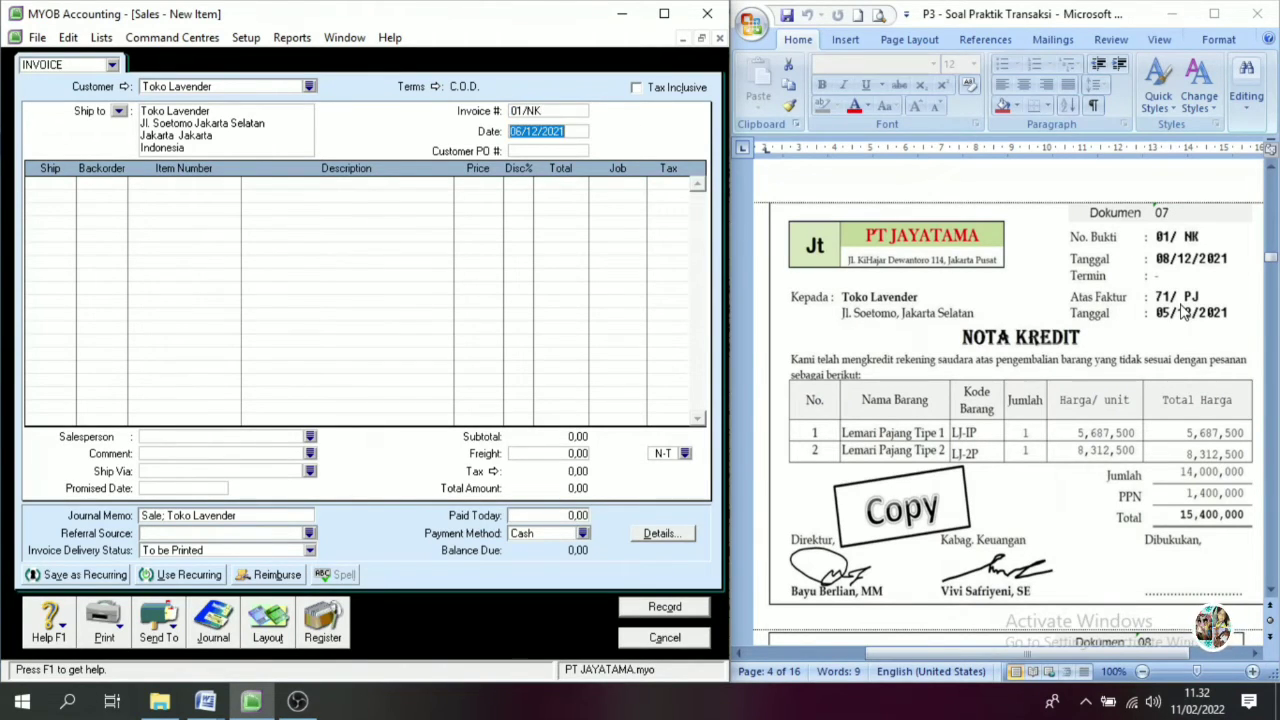
pyautogui.write('08')
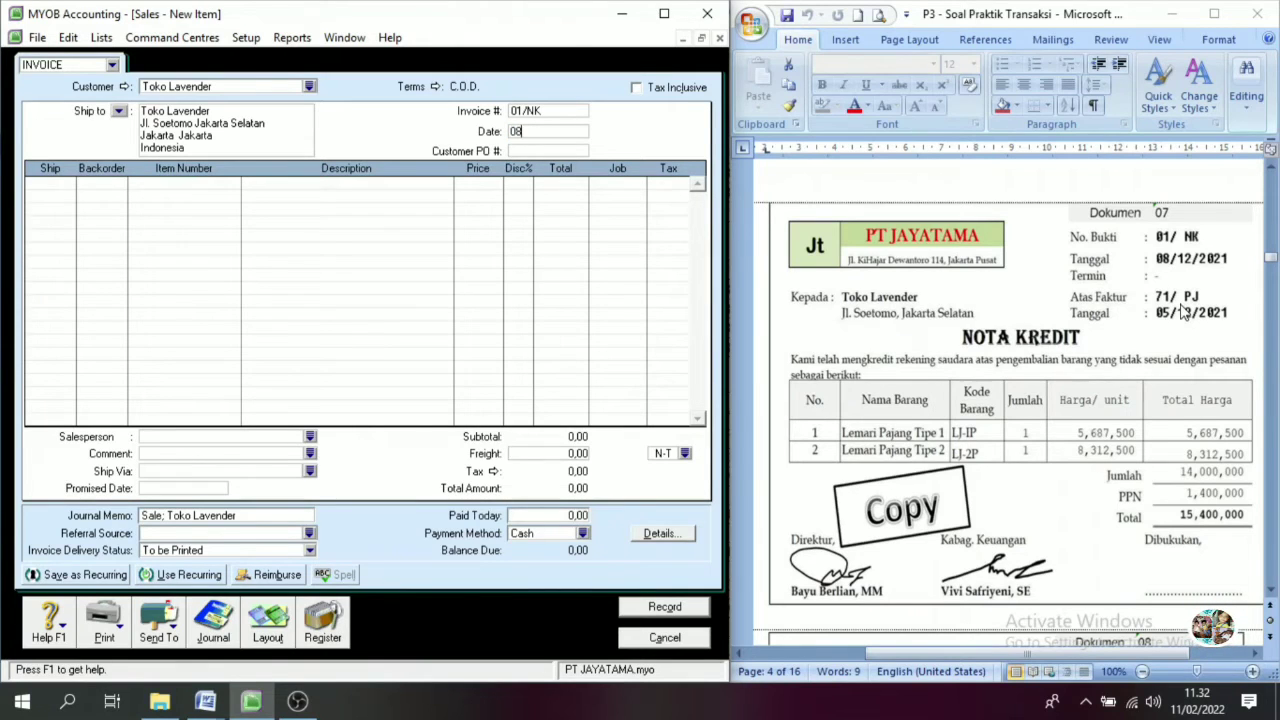
pyautogui.write('/12/2021')
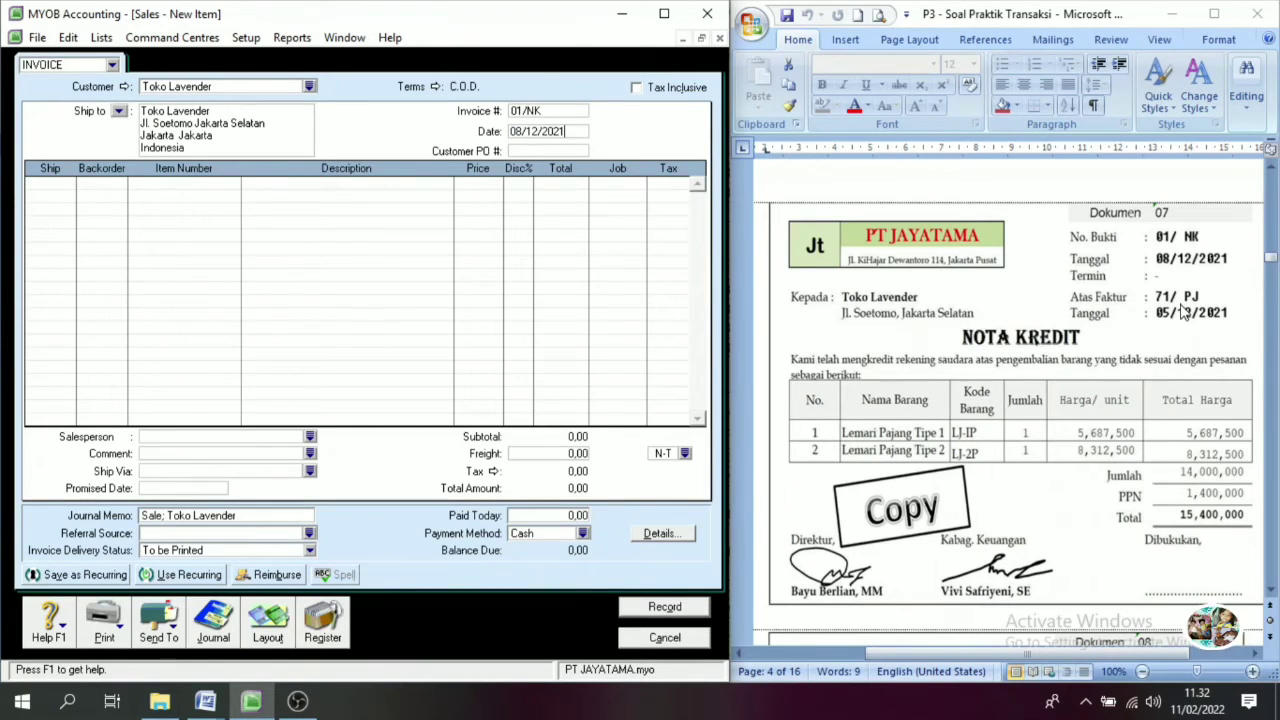
# - Enter a return line with quantity -1 of item LJ-1P at a price of 5687500
pyautogui.click(58, 183)
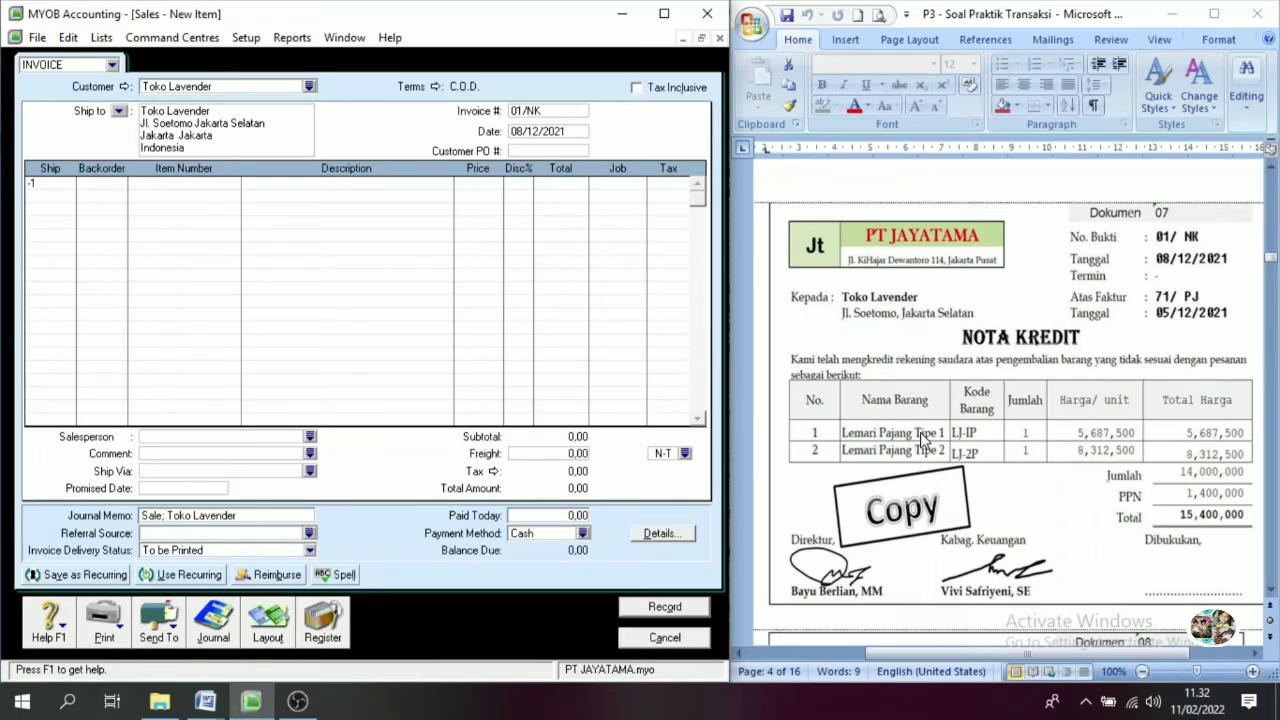
pyautogui.press('Tab')
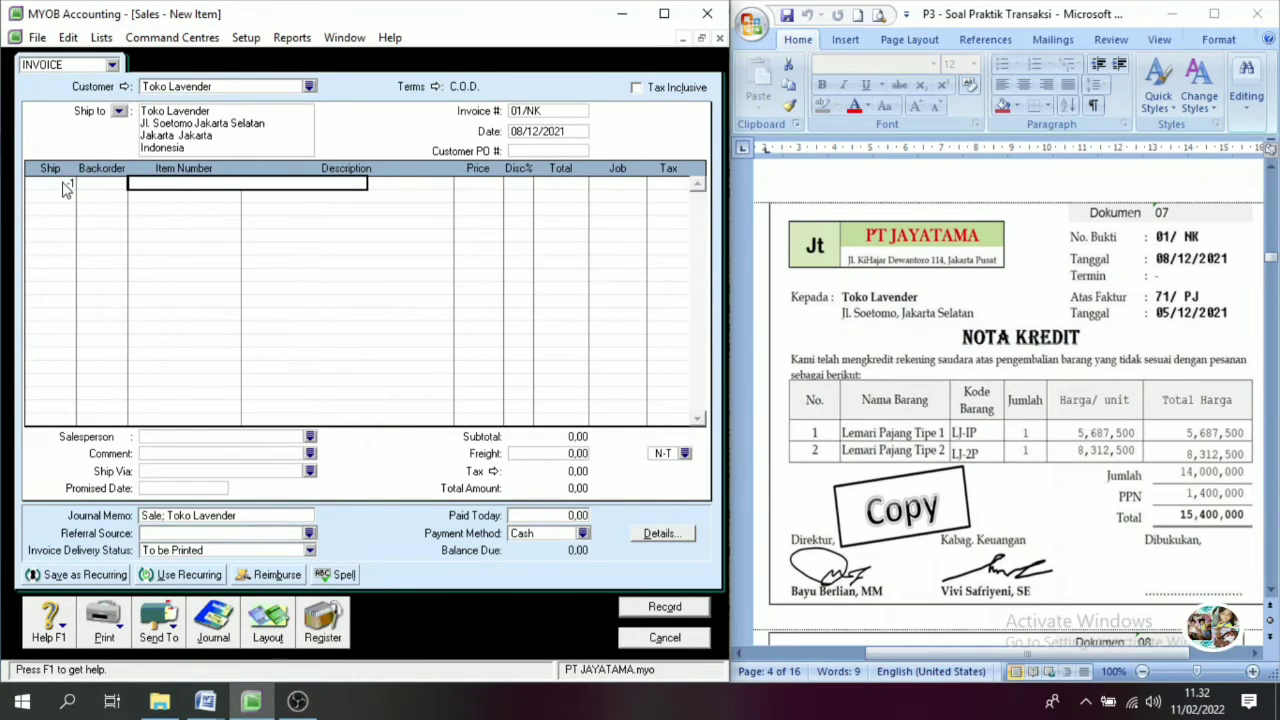
pyautogui.press('Tab')
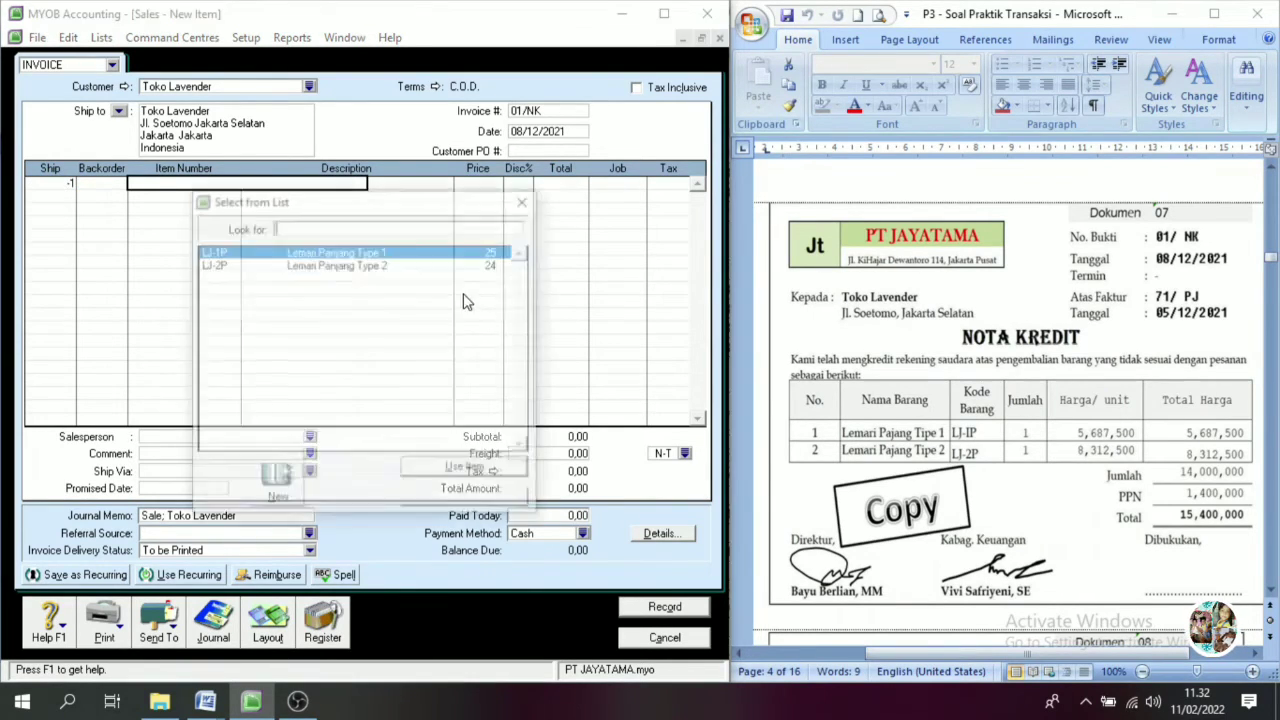
pyautogui.click(330, 259)
pyautogui.click(490, 469)
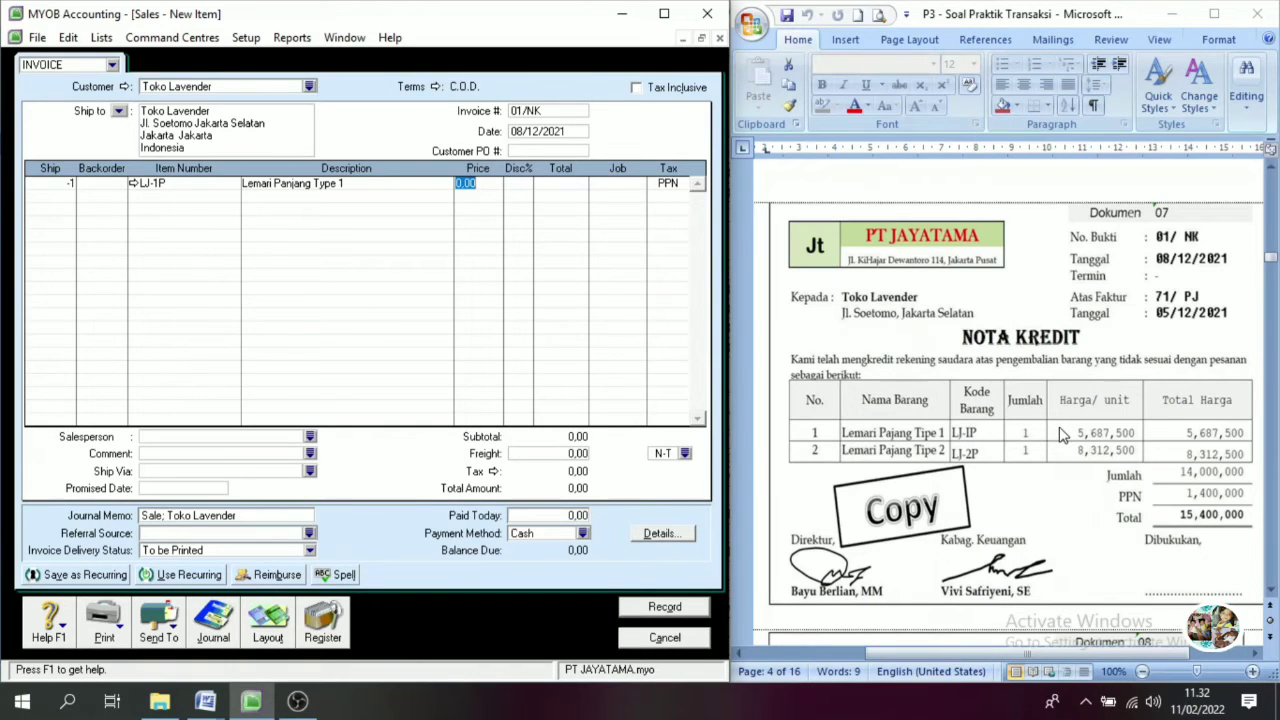
pyautogui.write('5687500')
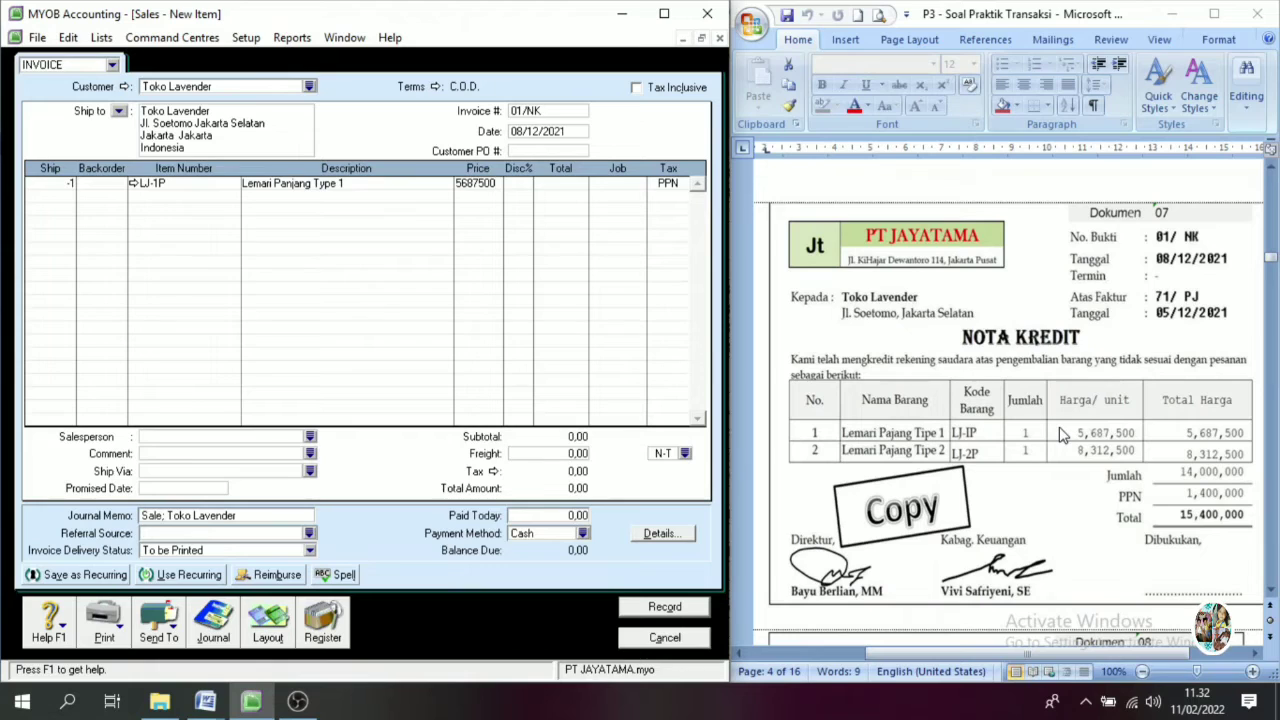
pyautogui.press('Tab')
# - Add a second return line with quantity -1 of item LJ-2P at a price of 8312500
pyautogui.click(65, 200)
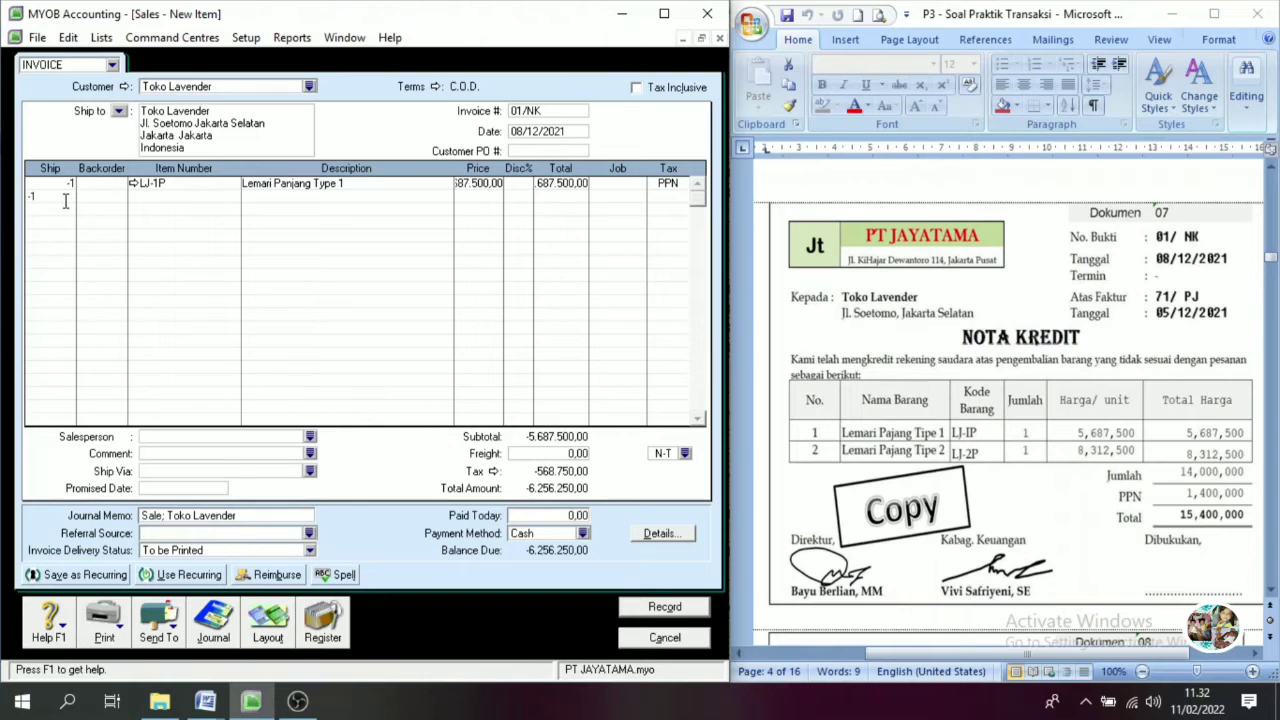
pyautogui.press('Tab')
pyautogui.press('Tab')
pyautogui.press('Tab')
pyautogui.click(378, 267)
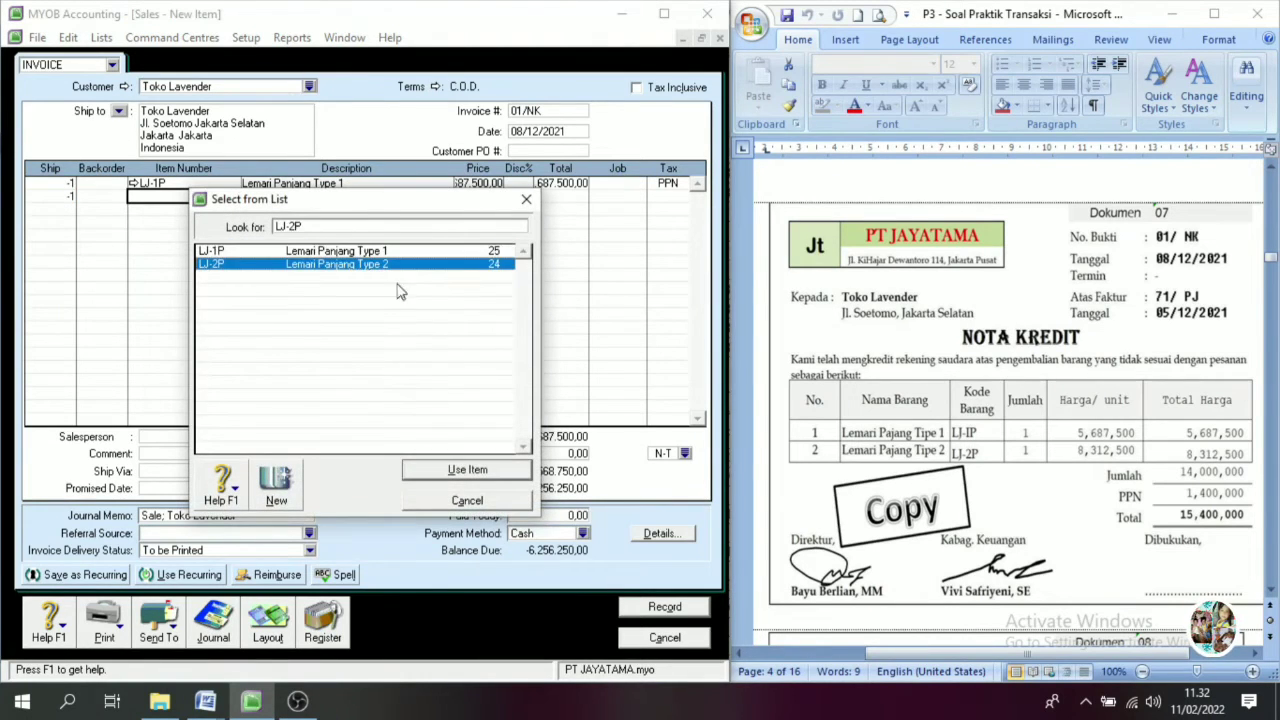
pyautogui.click(486, 474)
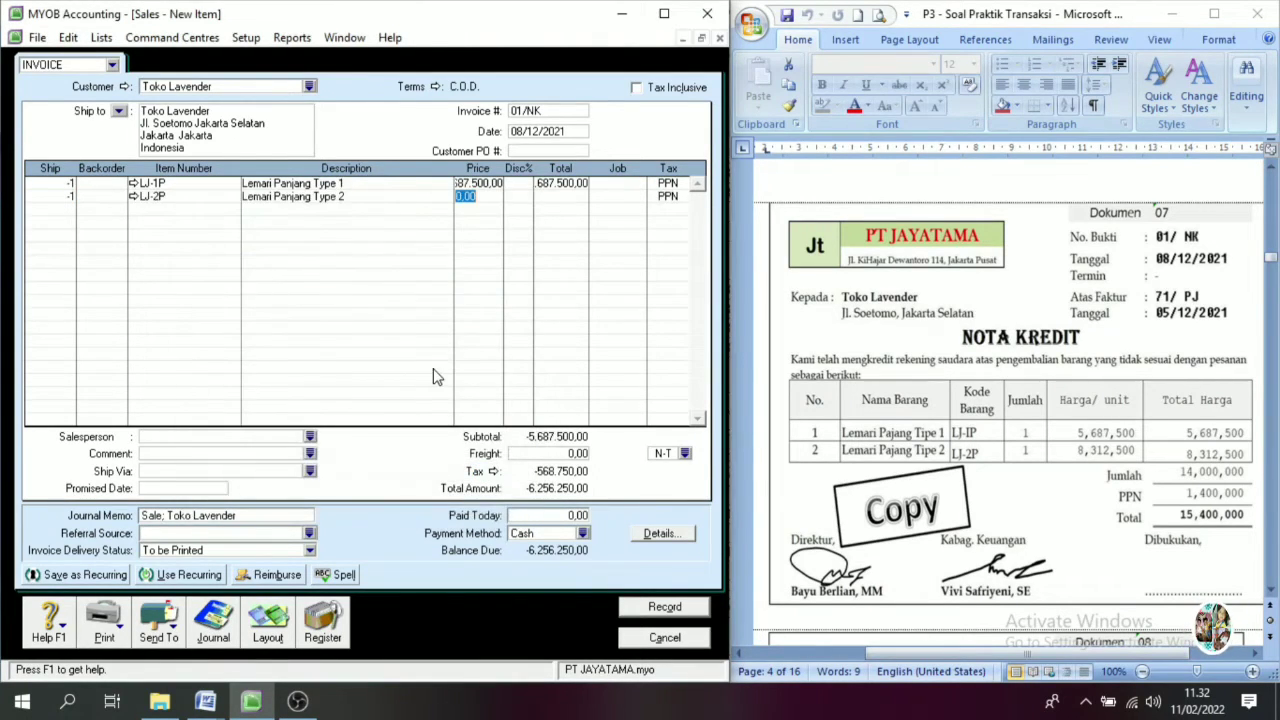
pyautogui.write('8')
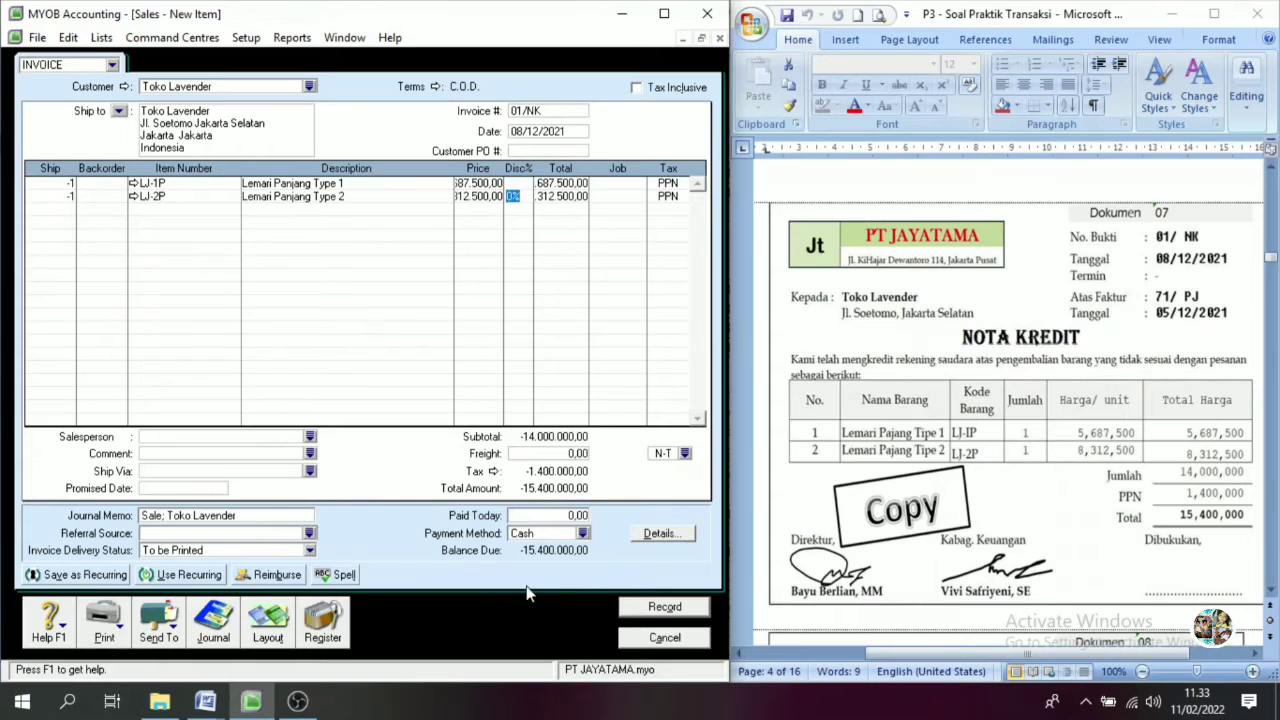
# - Change the income account for tracking sales of item LJ-1P to 4-1103 Sales Returns
pyautogui.click(133, 185)
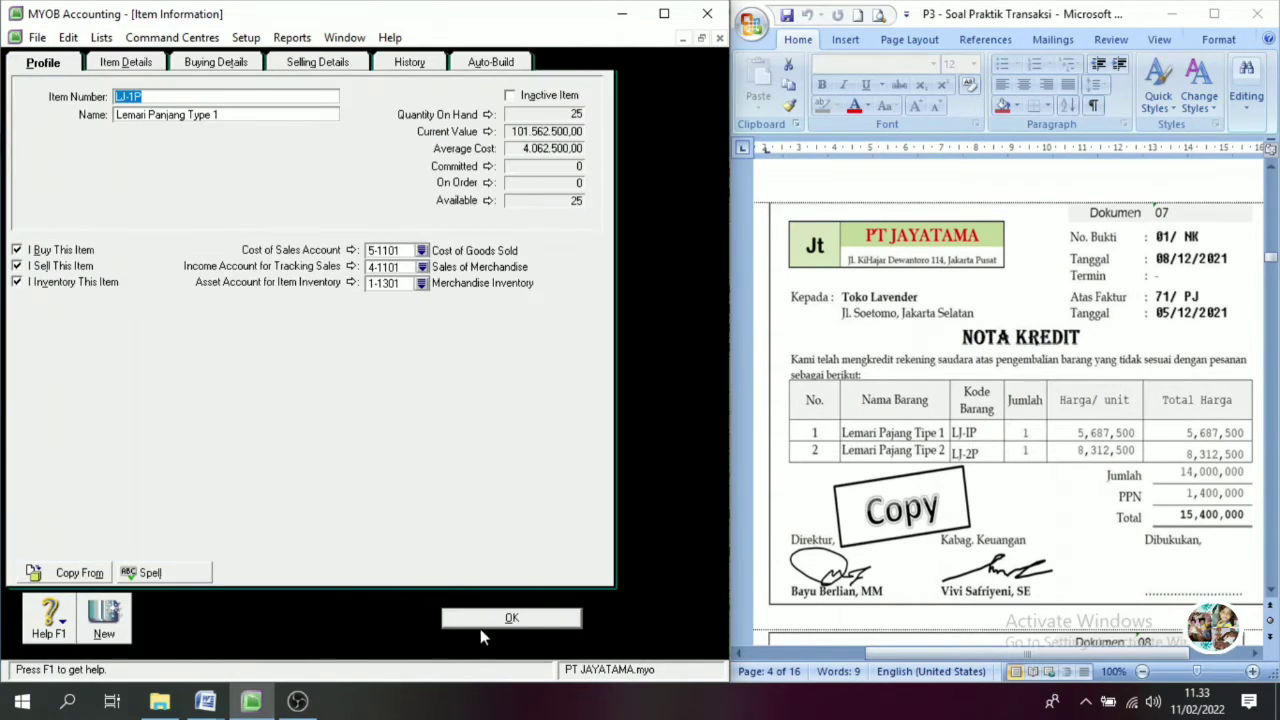
pyautogui.press('Return')
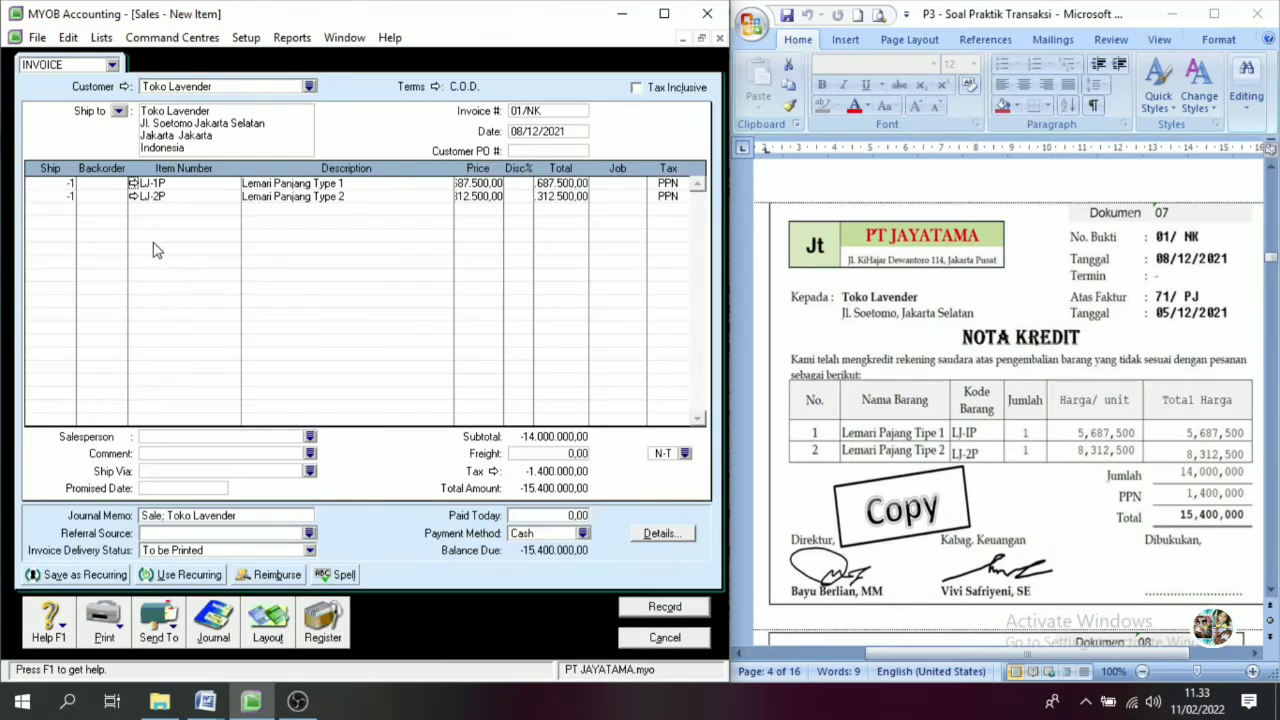
pyautogui.click(133, 185)
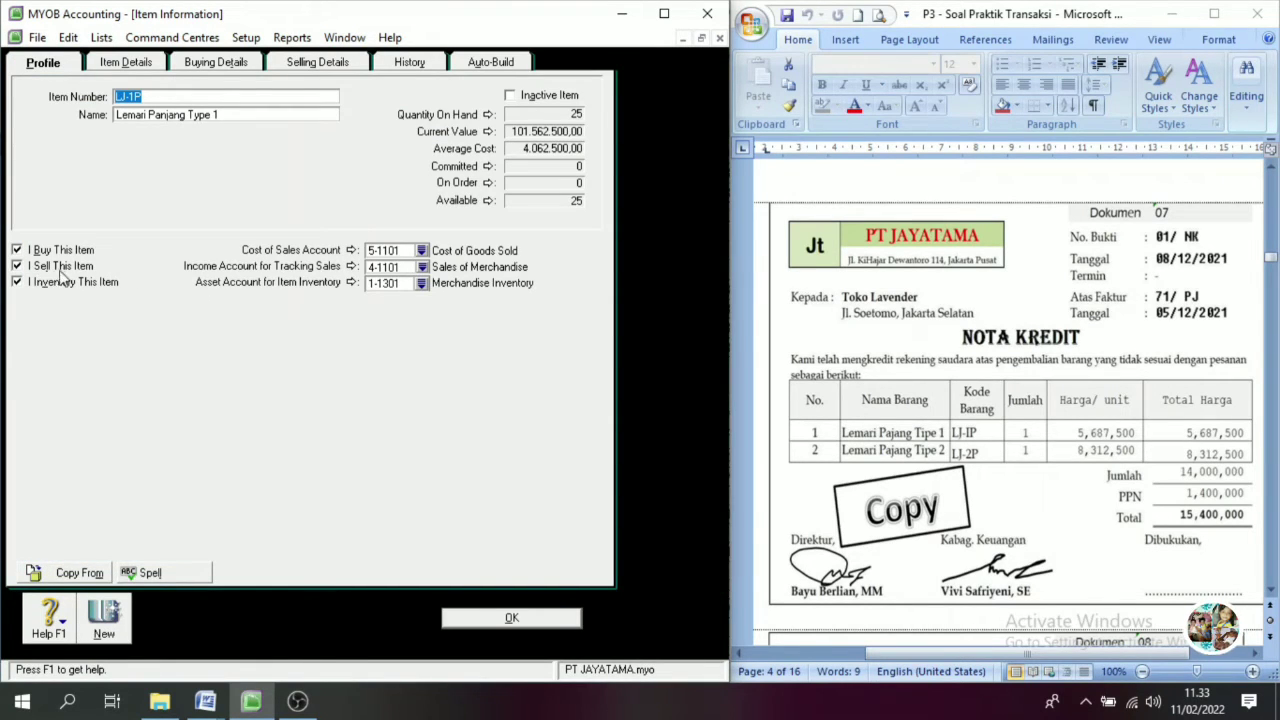
pyautogui.click(422, 267)
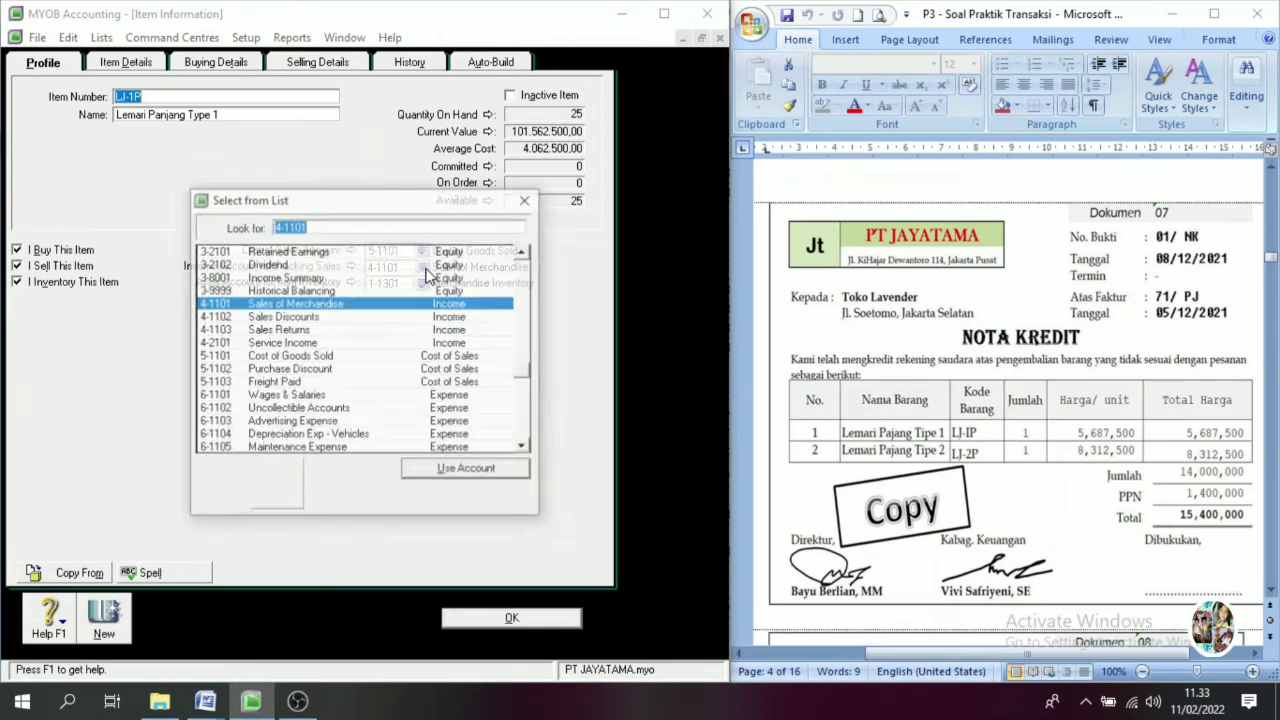
pyautogui.click(280, 330)
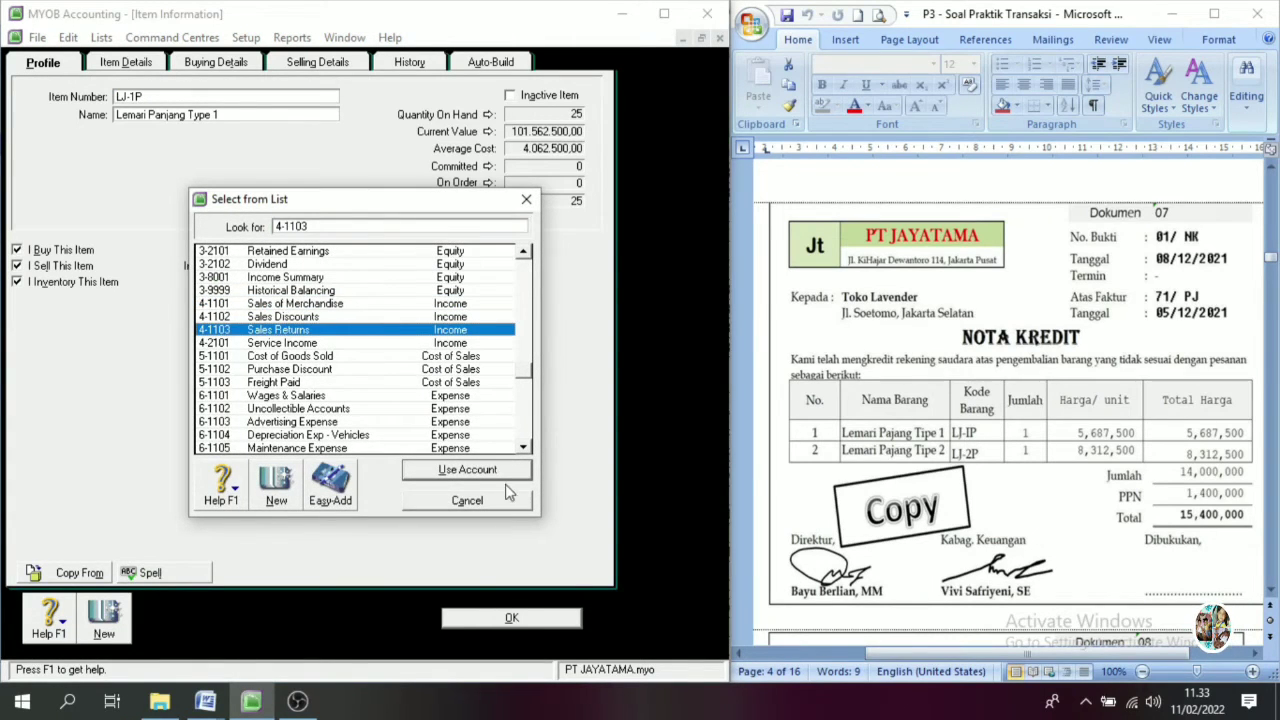
pyautogui.click(497, 470)
pyautogui.click(515, 619)
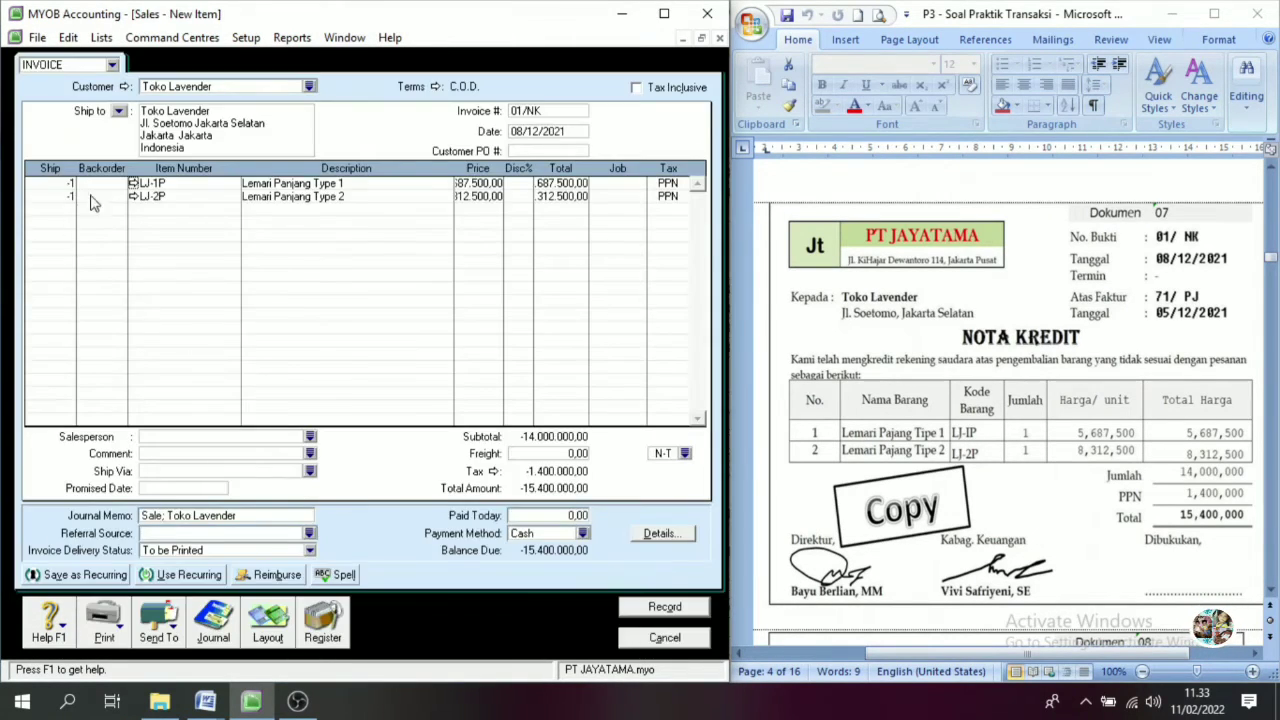
# - Change the income account for tracking sales of item LJ-2P to 4-1103 Sales Returns and record the return invoice
pyautogui.click(134, 198)
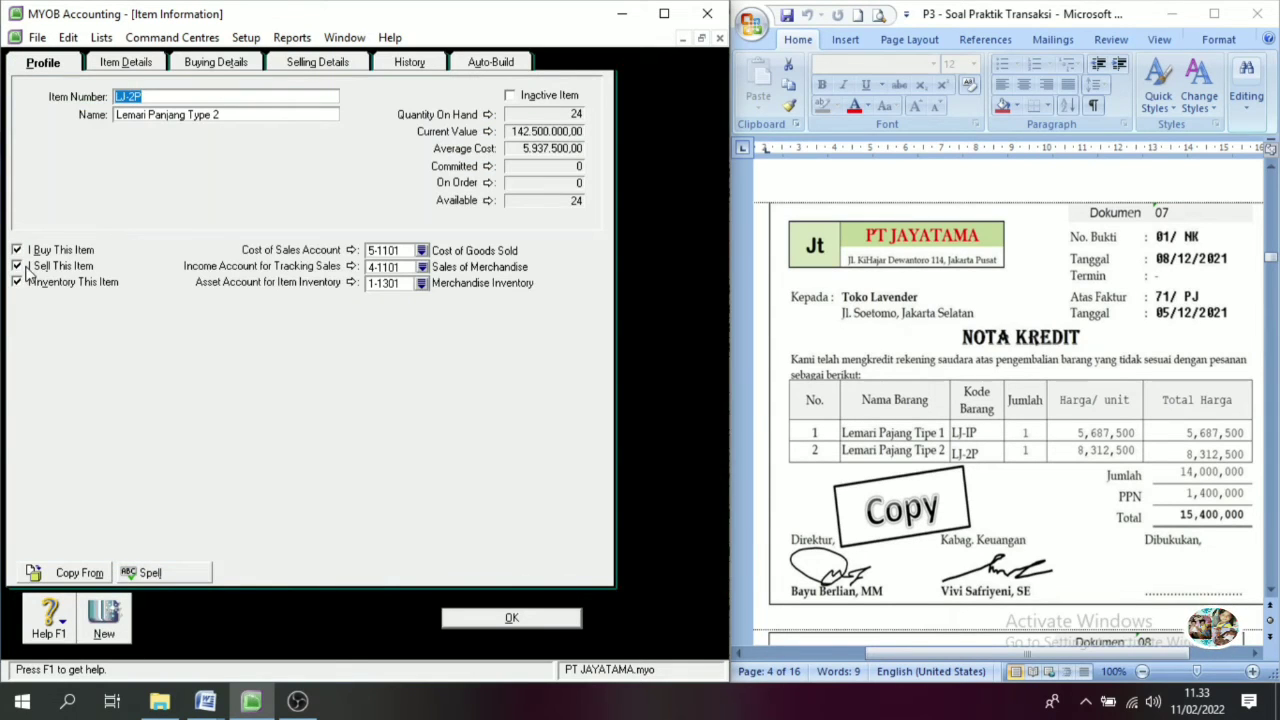
pyautogui.click(422, 268)
pyautogui.click(300, 330)
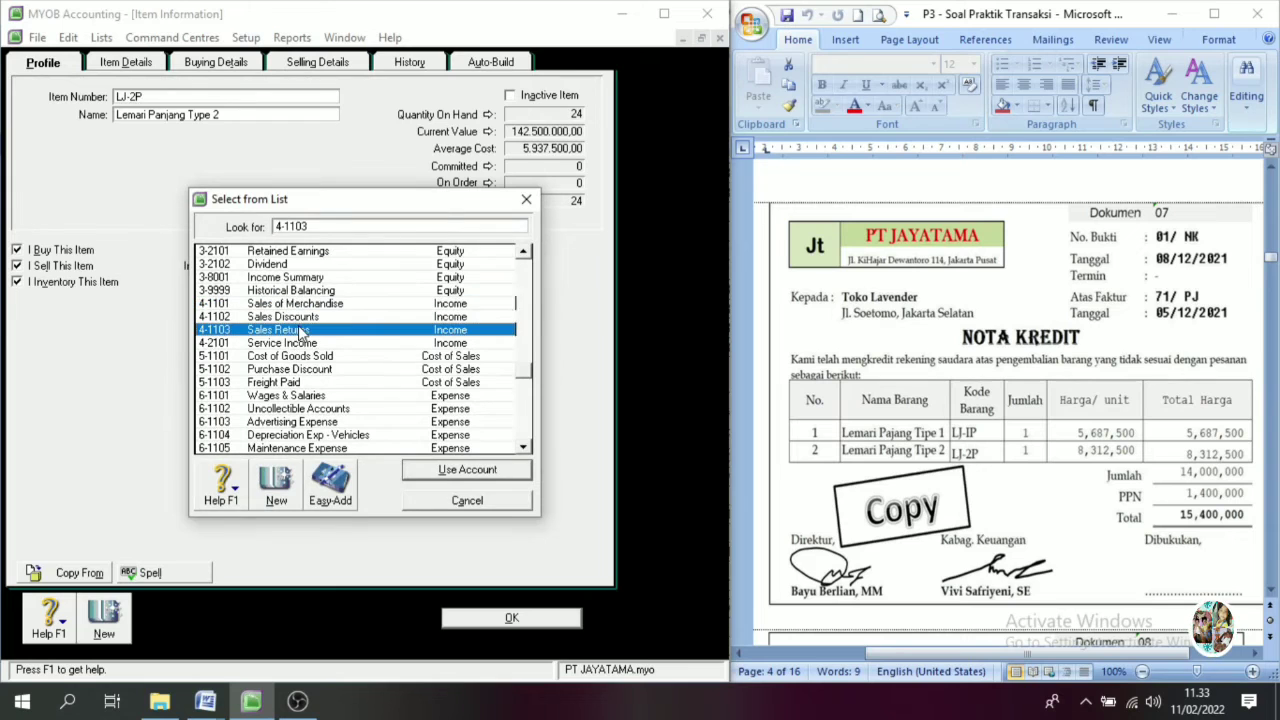
pyautogui.click(463, 474)
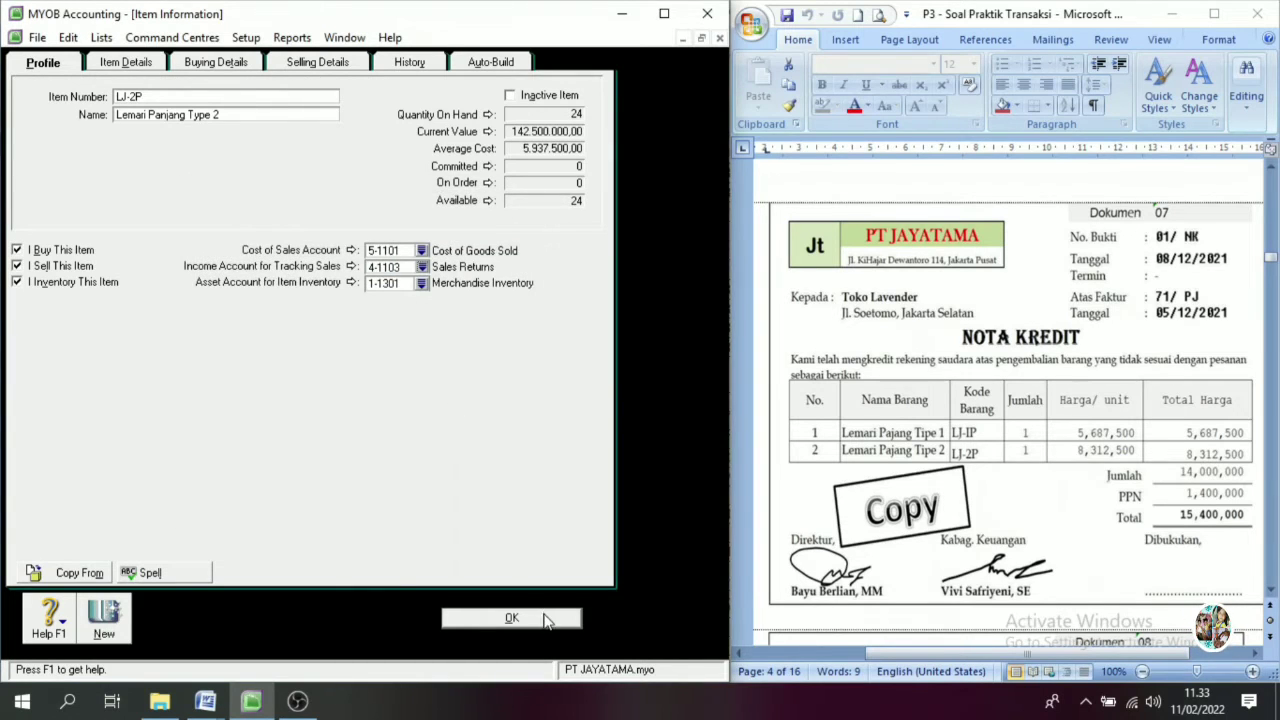
pyautogui.click(512, 618)
pyautogui.click(688, 610)
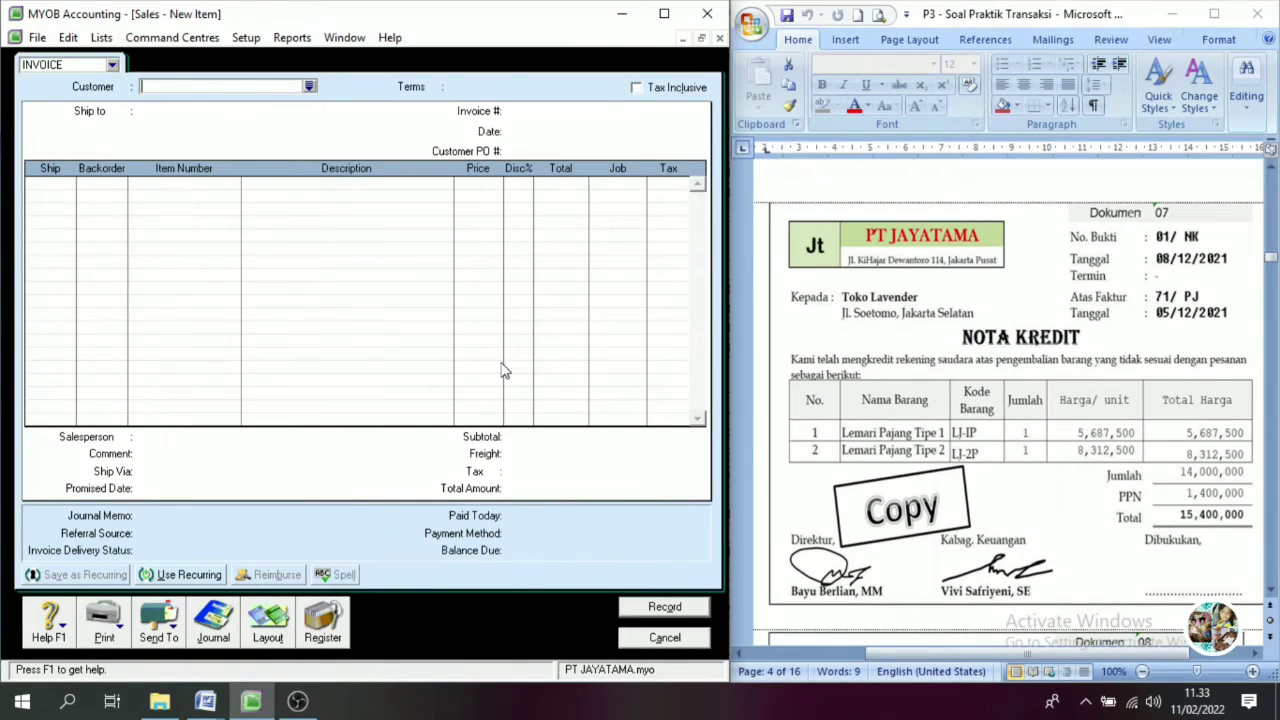
# - Start applying Toko Lavender's 01/NK credit to a sale from the Sales Register, with ID 01/NK and date 08/12/2021
pyautogui.click(333, 641)
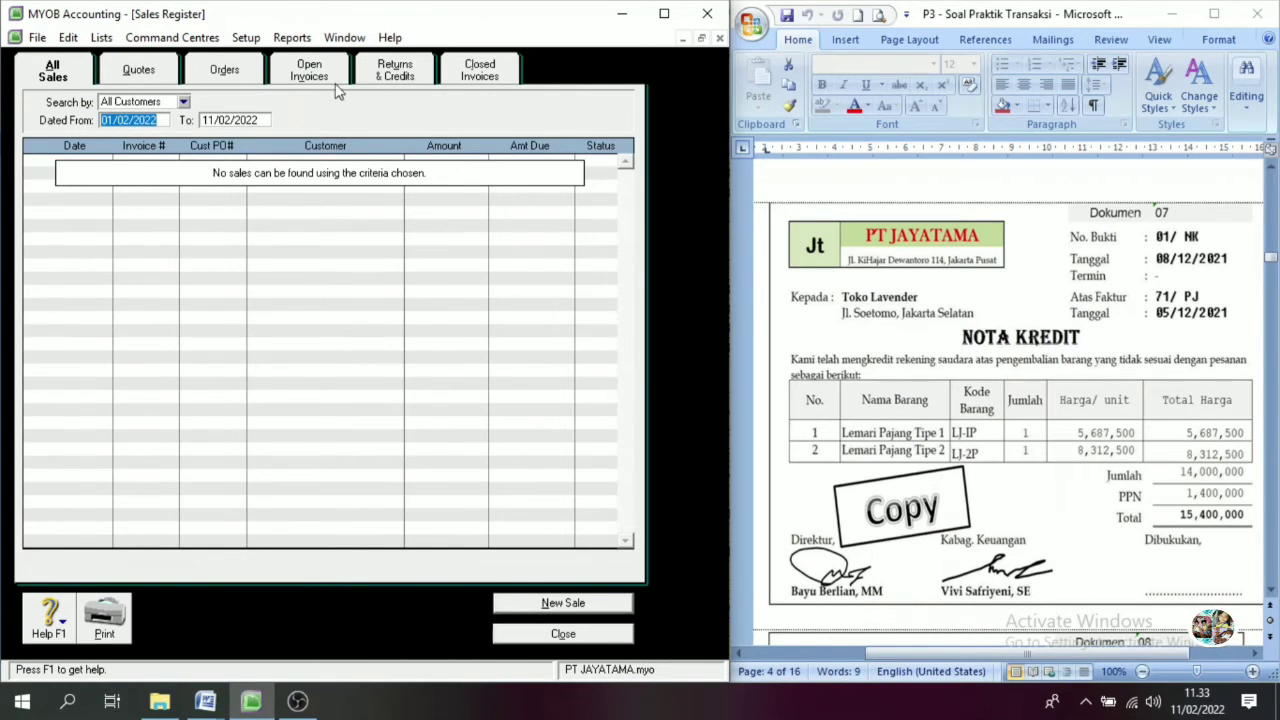
pyautogui.click(393, 88)
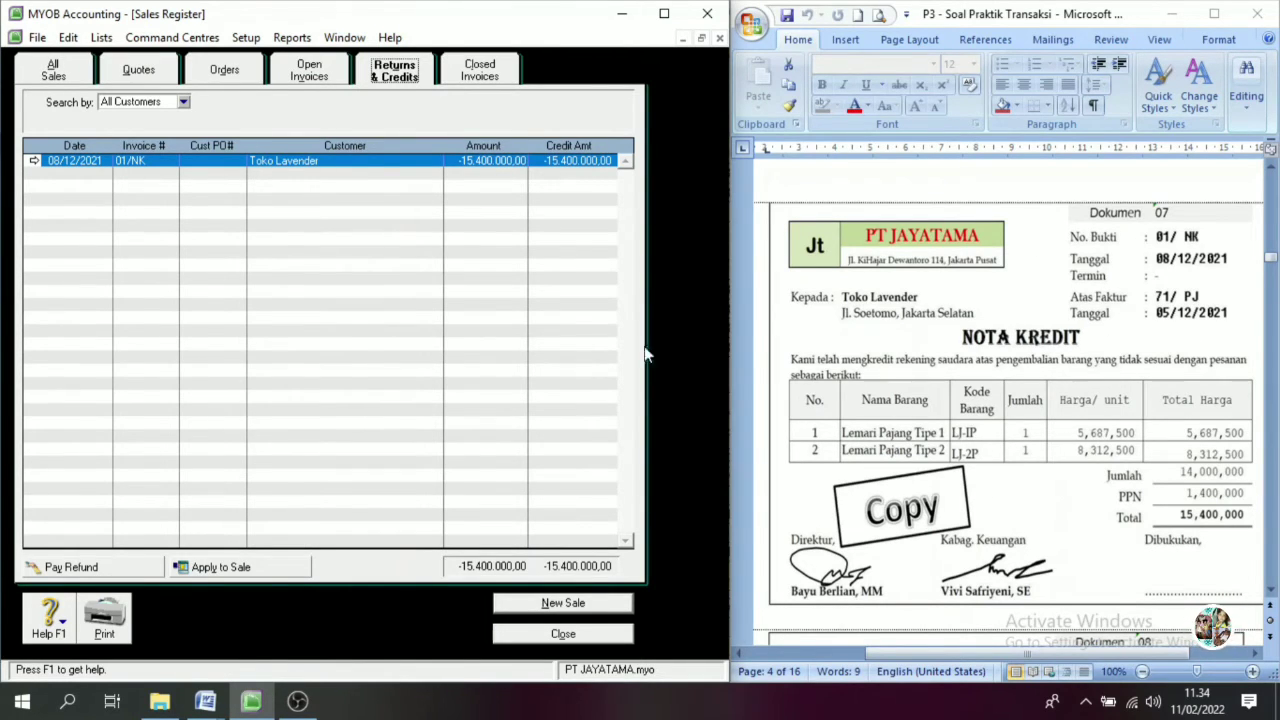
pyautogui.click(250, 567)
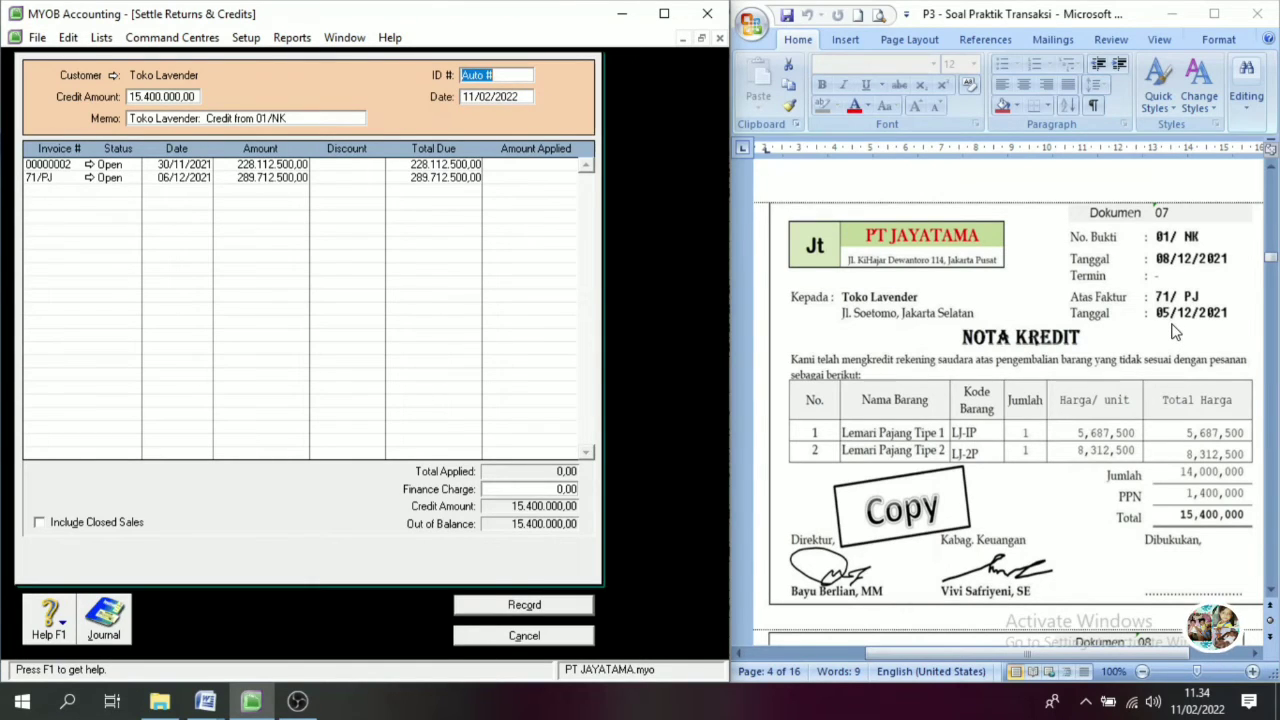
pyautogui.write('01/NK')
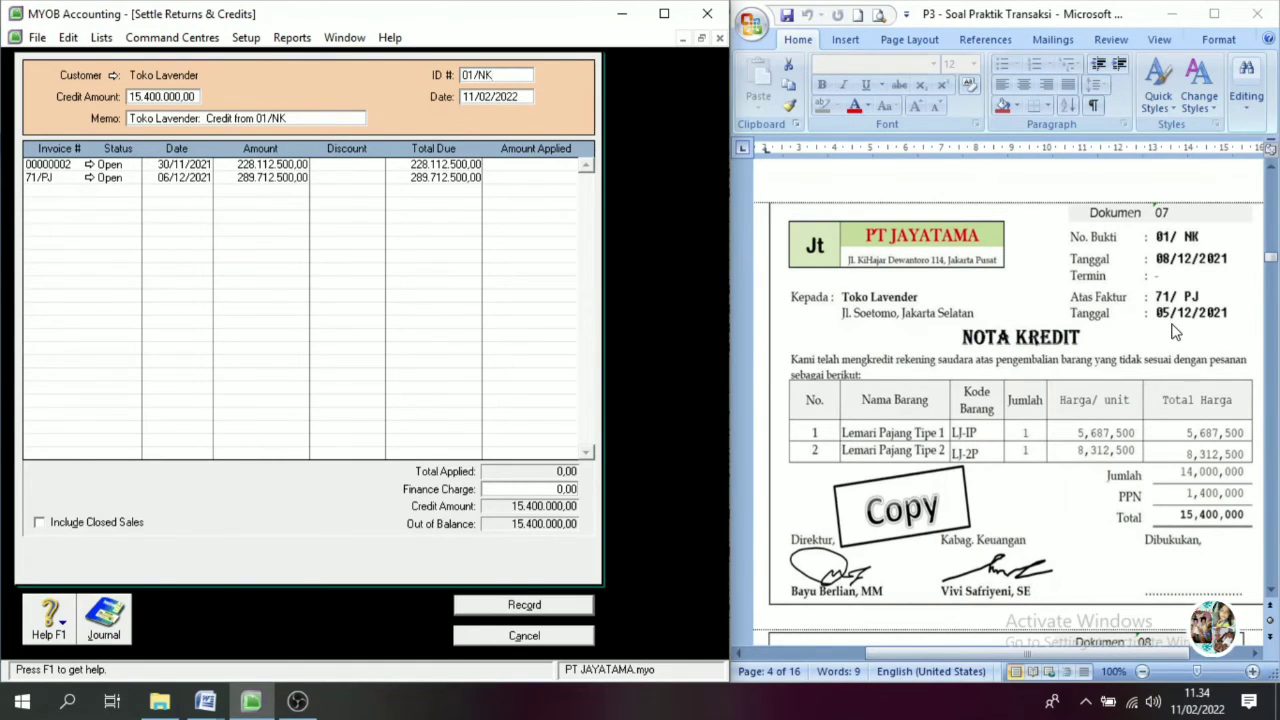
pyautogui.press('Tab')
pyautogui.write('0')
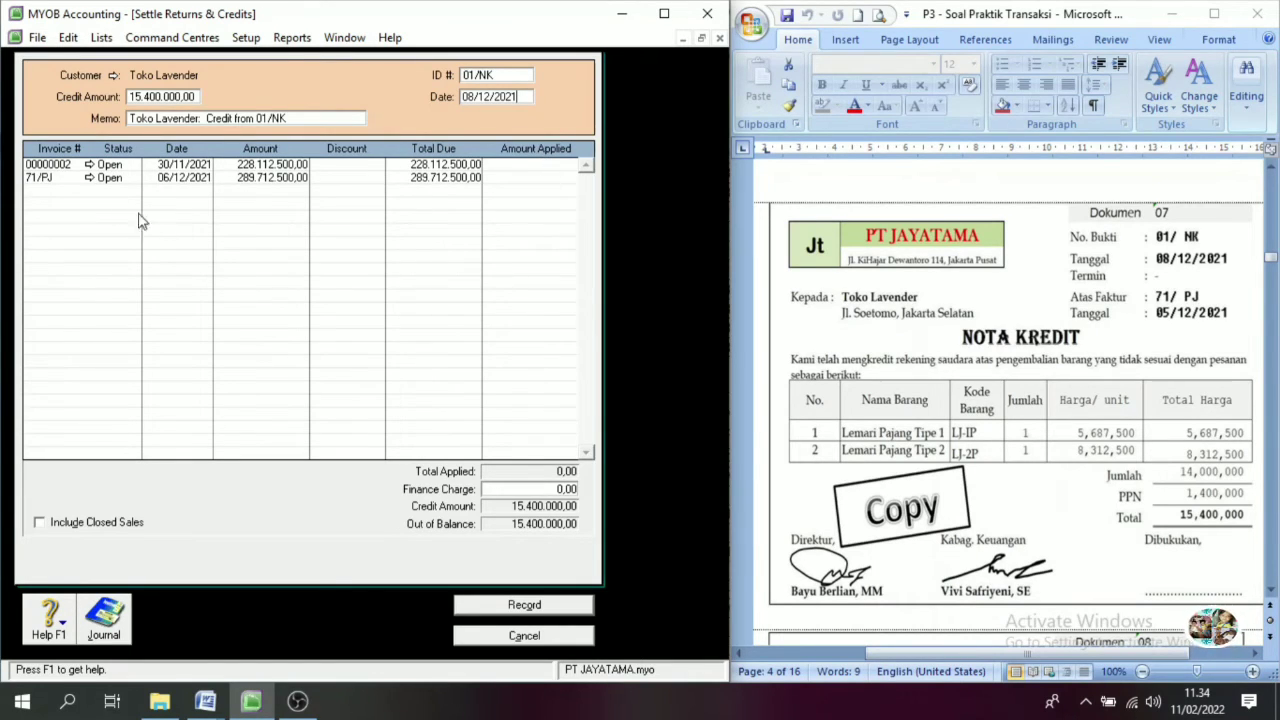
# - Apply the 15.400.000 credit to invoice 71/PJ with the discounts on both open invoices cleared, and record the settlement
pyautogui.click(524, 177)
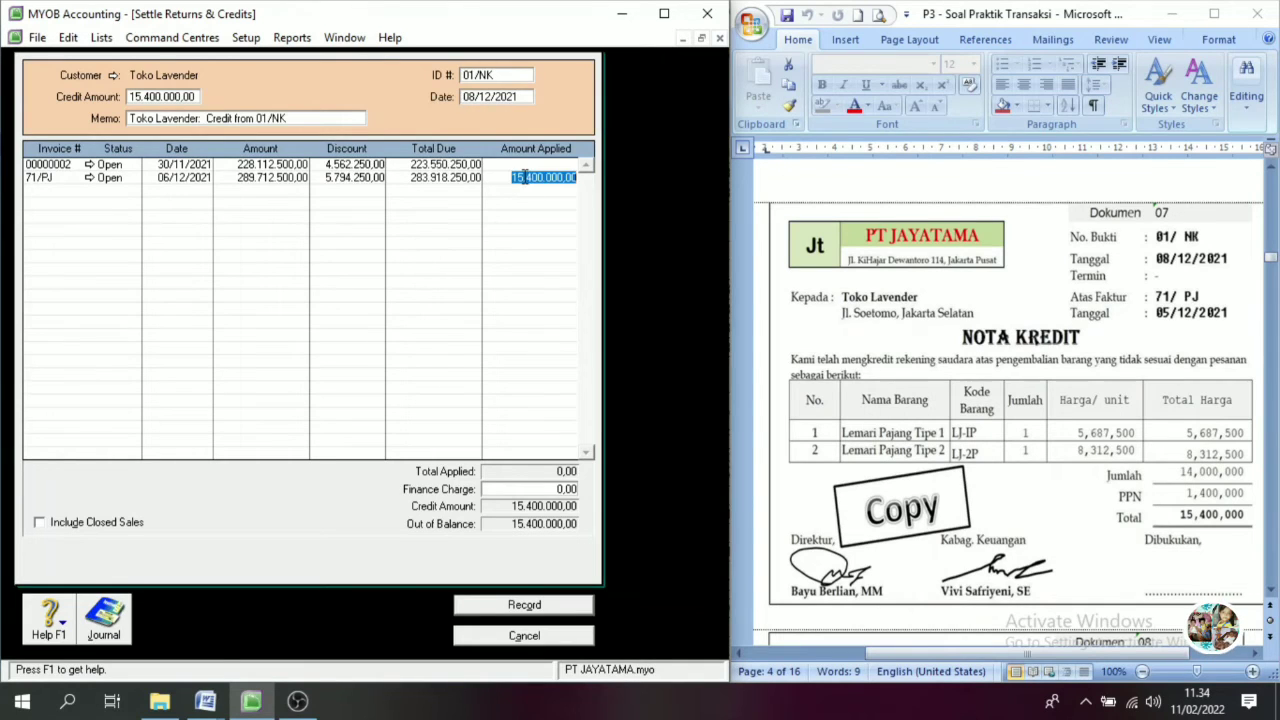
pyautogui.click(372, 178)
pyautogui.press('Delete')
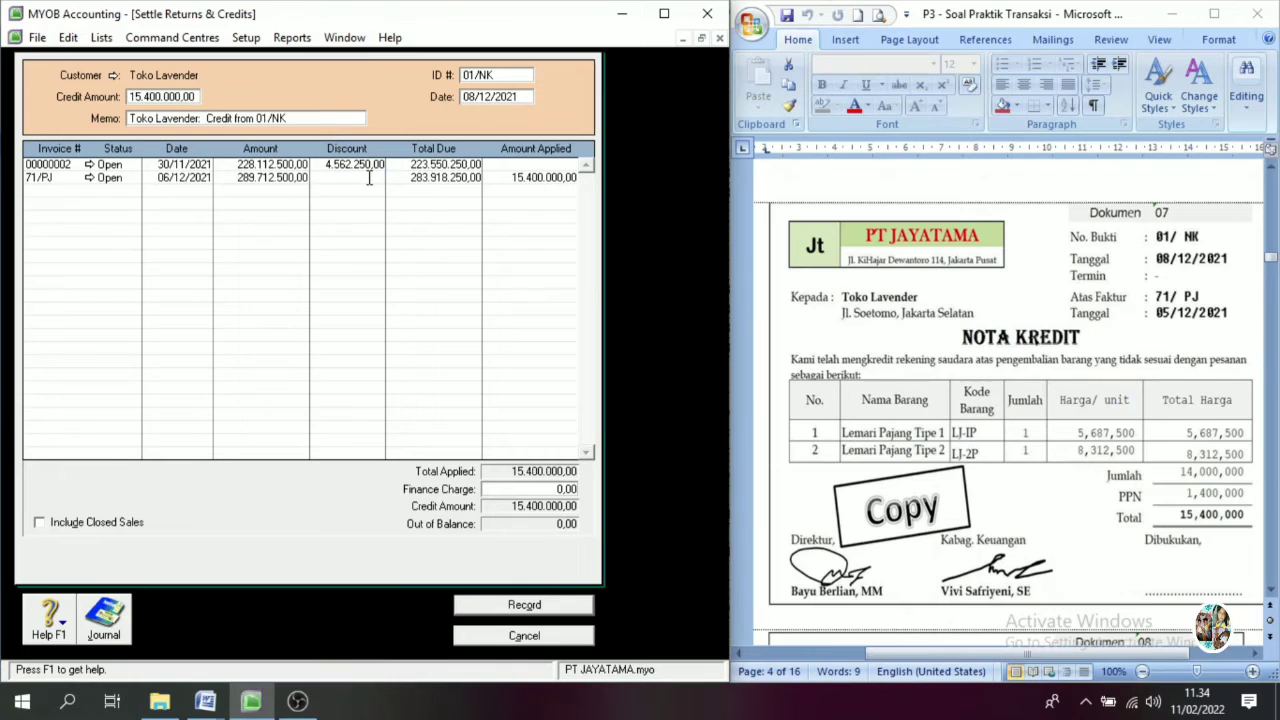
pyautogui.press('Tab')
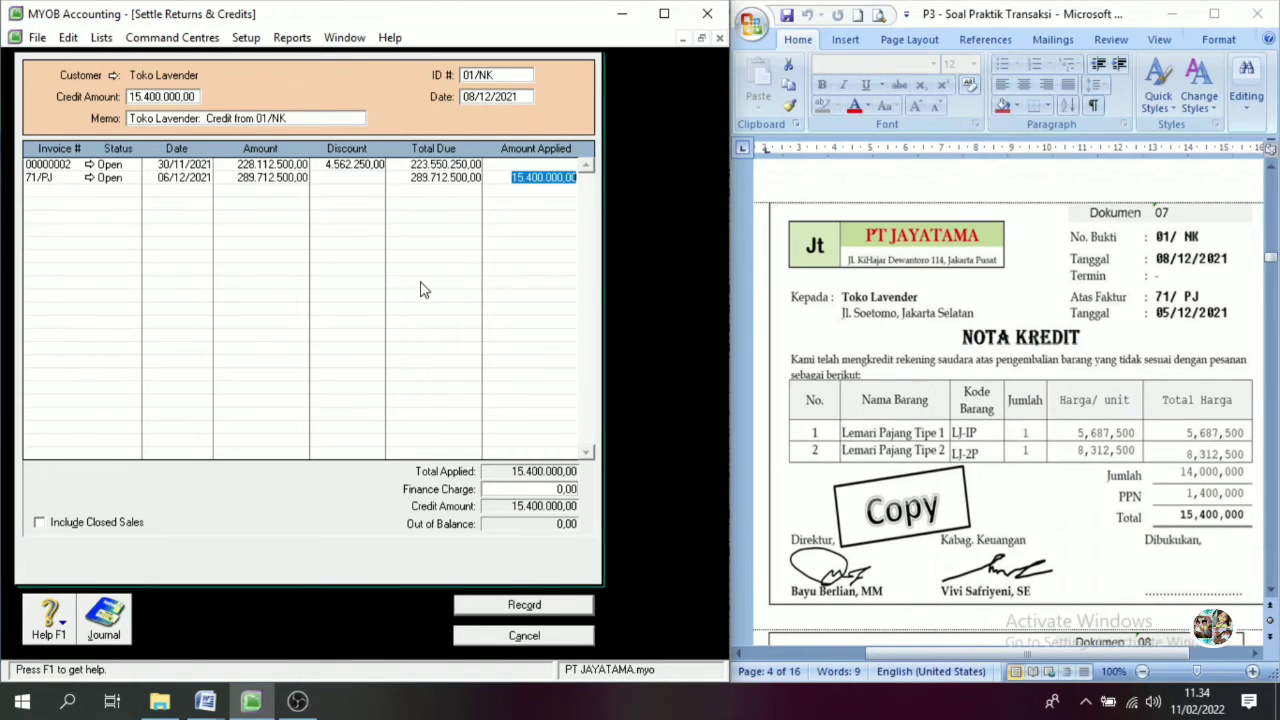
pyautogui.click(358, 164)
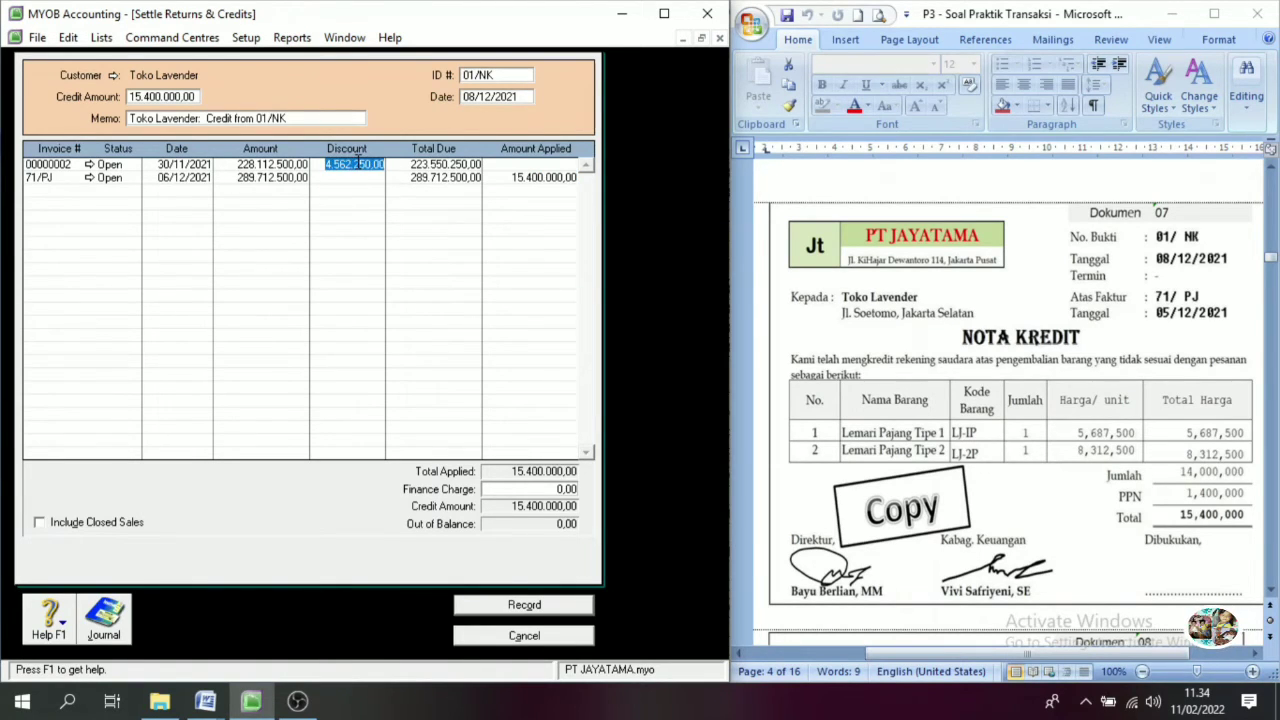
pyautogui.press('Delete')
pyautogui.click(519, 176)
pyautogui.press('Tab')
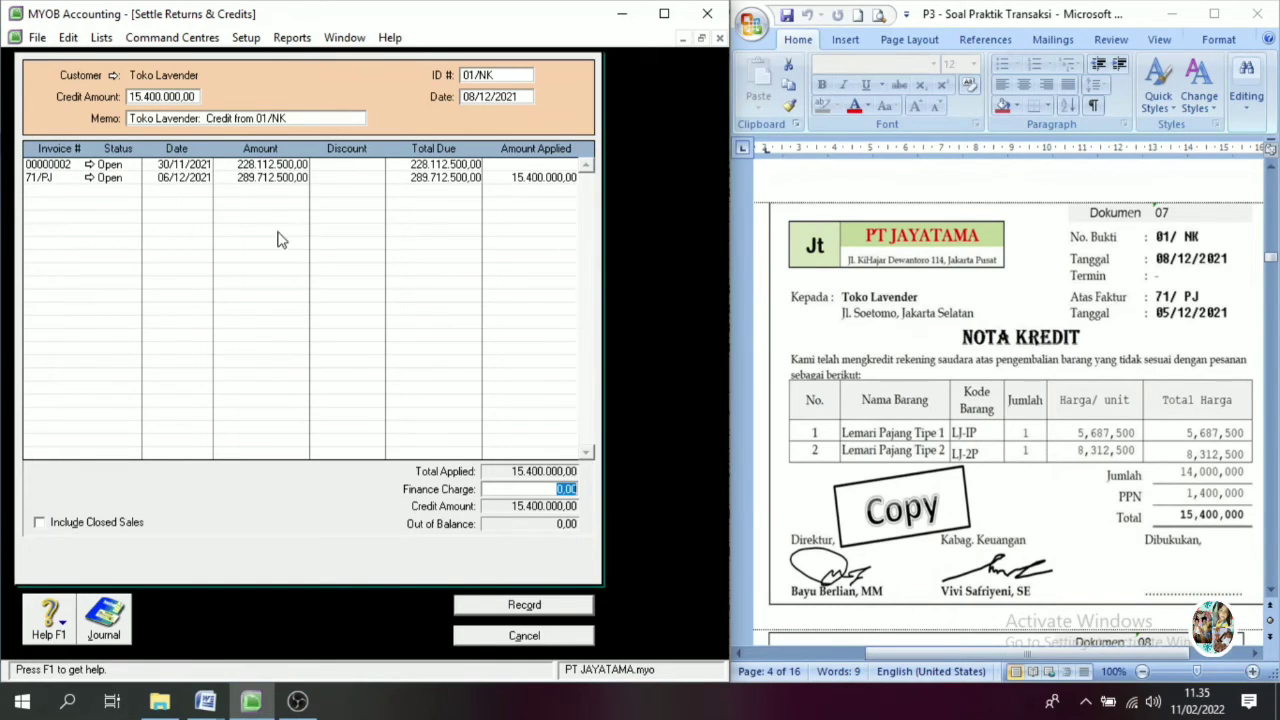
pyautogui.click(526, 604)
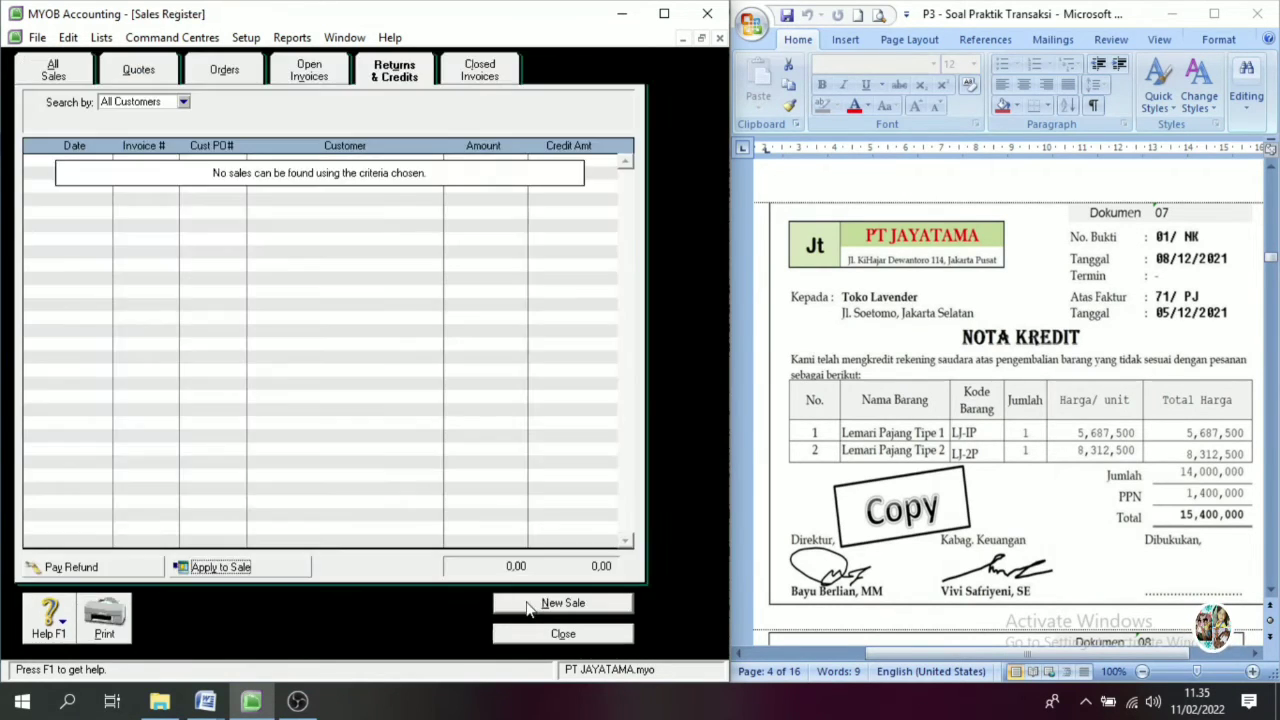
pyautogui.click(582, 634)
pyautogui.click(626, 640)
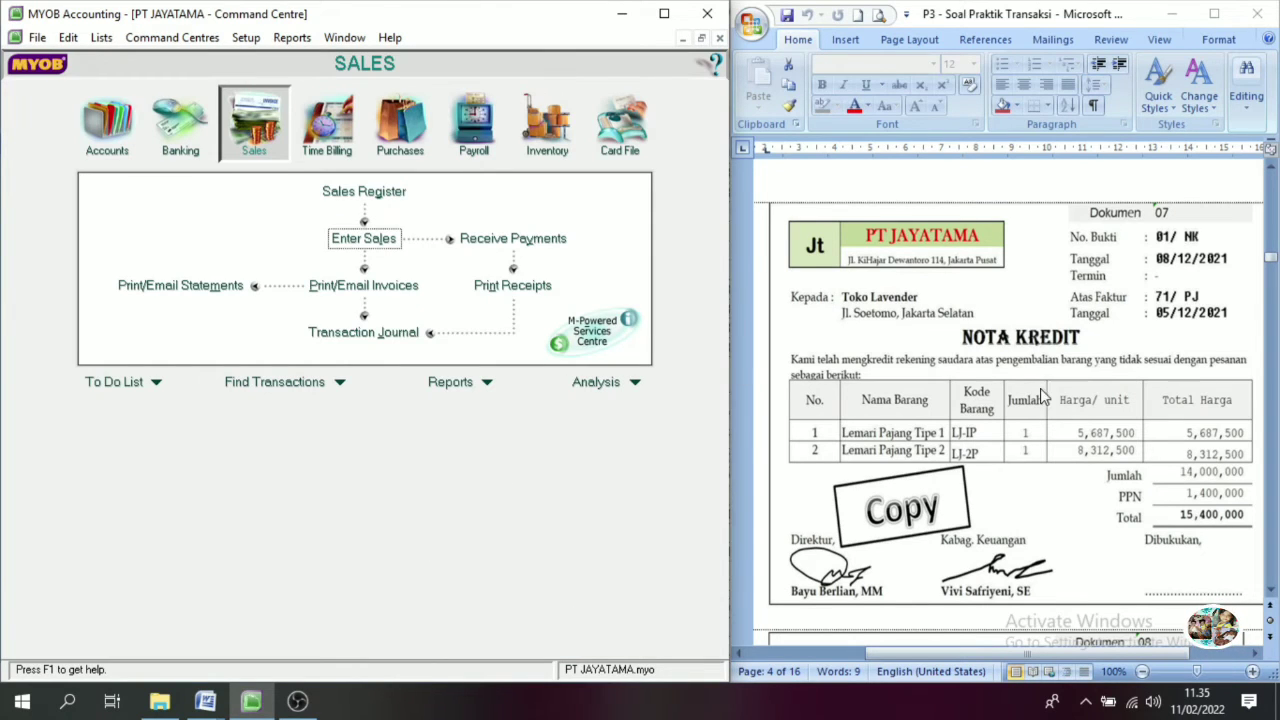
# - Start a new purchase bill for supplier PT. Andara from Dokumen 08, with tax-inclusive pricing turned off
pyautogui.click(1272, 591)
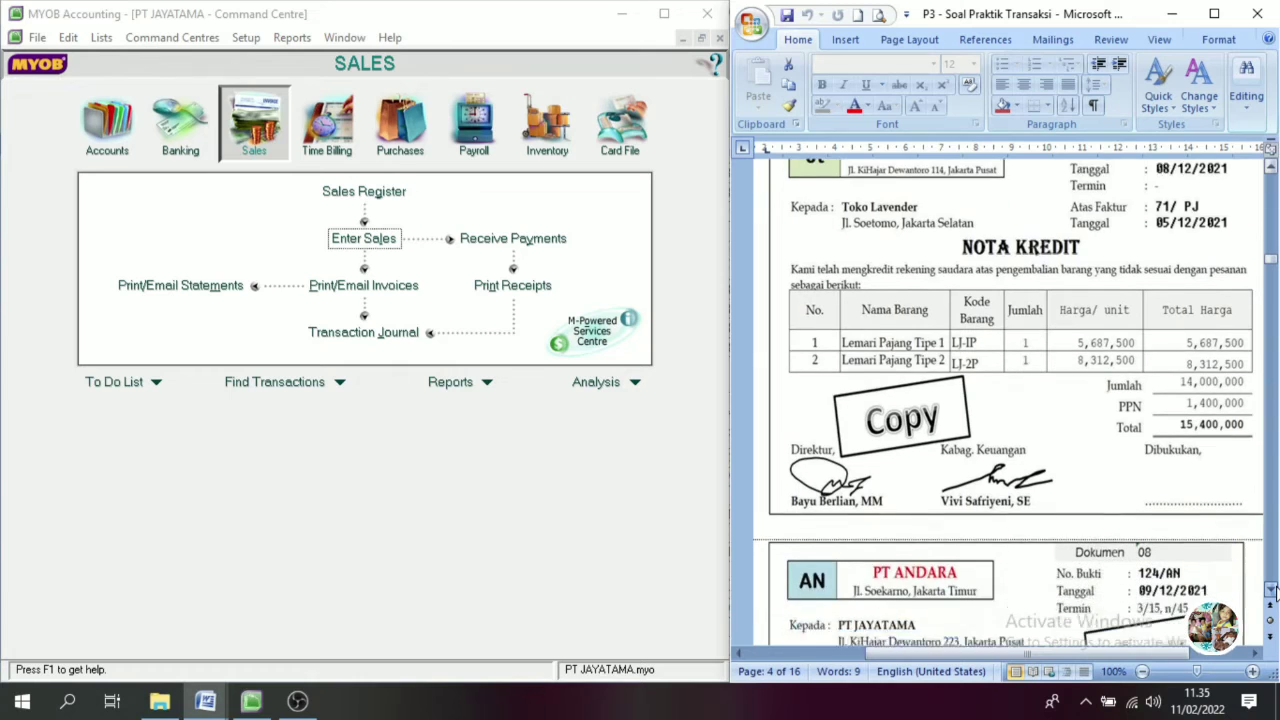
pyautogui.click(1272, 591)
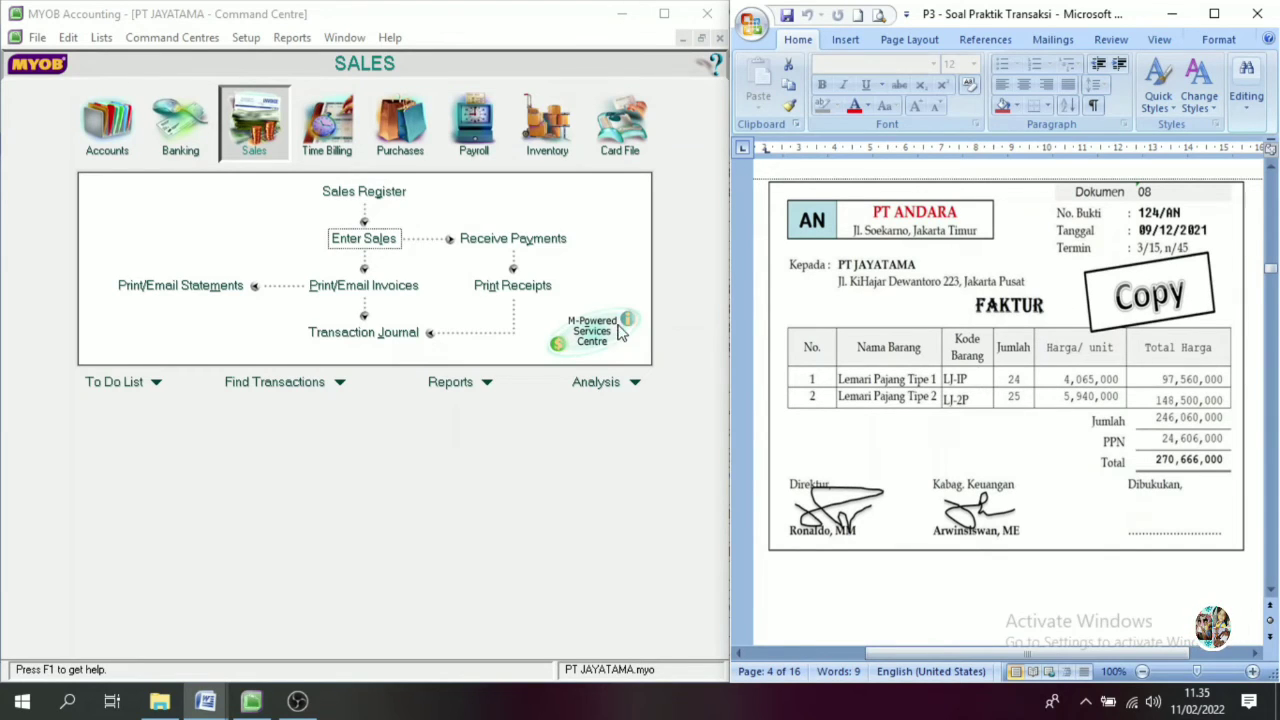
pyautogui.click(400, 155)
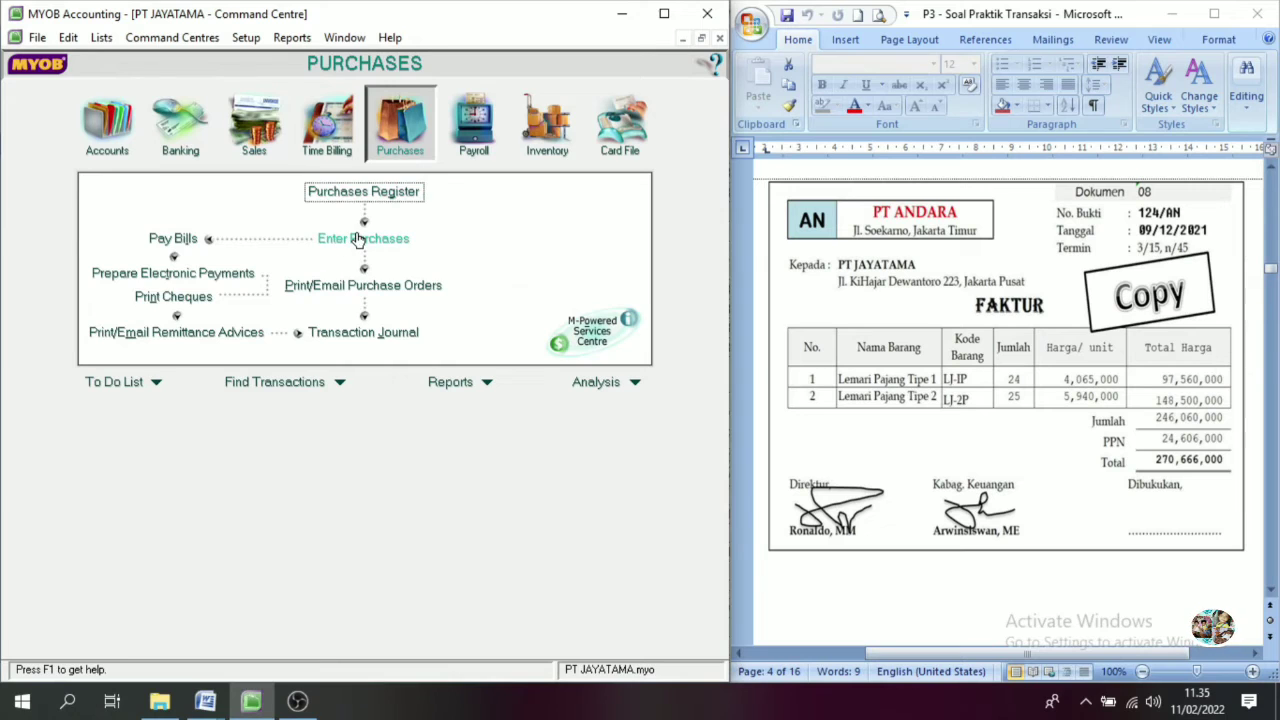
pyautogui.click(365, 224)
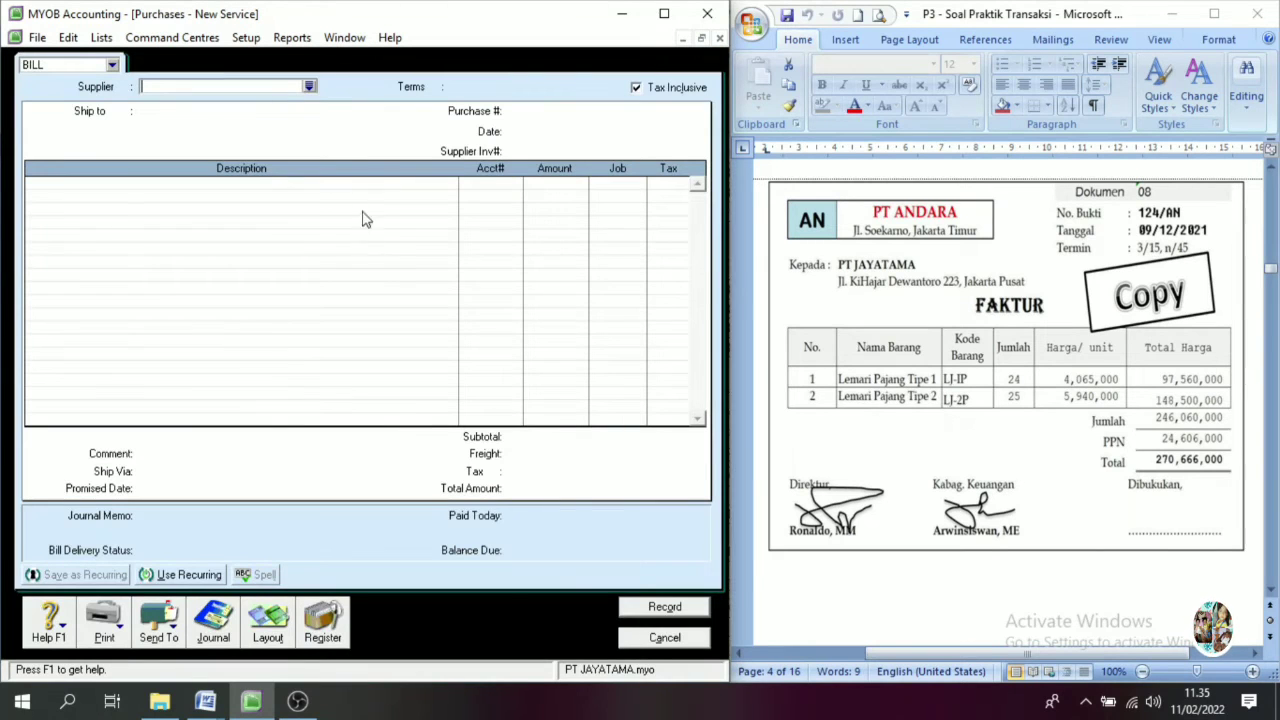
pyautogui.click(309, 87)
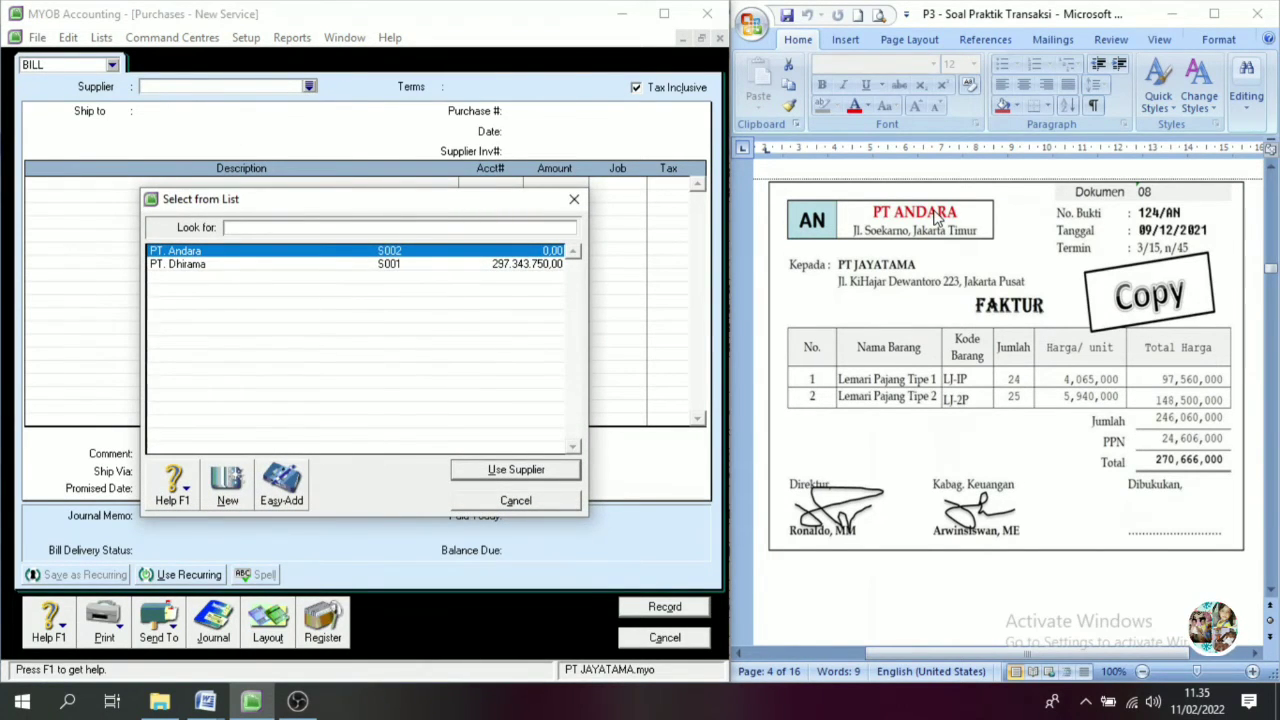
pyautogui.click(184, 254)
pyautogui.click(520, 470)
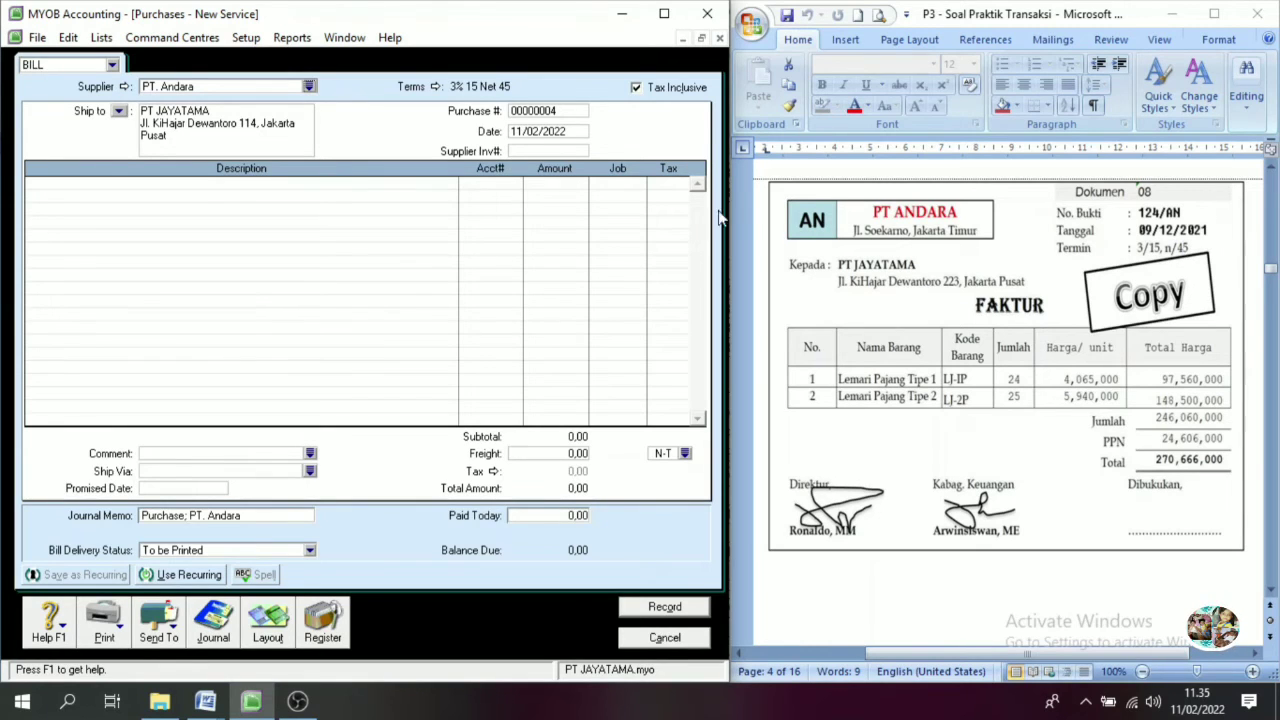
pyautogui.click(649, 89)
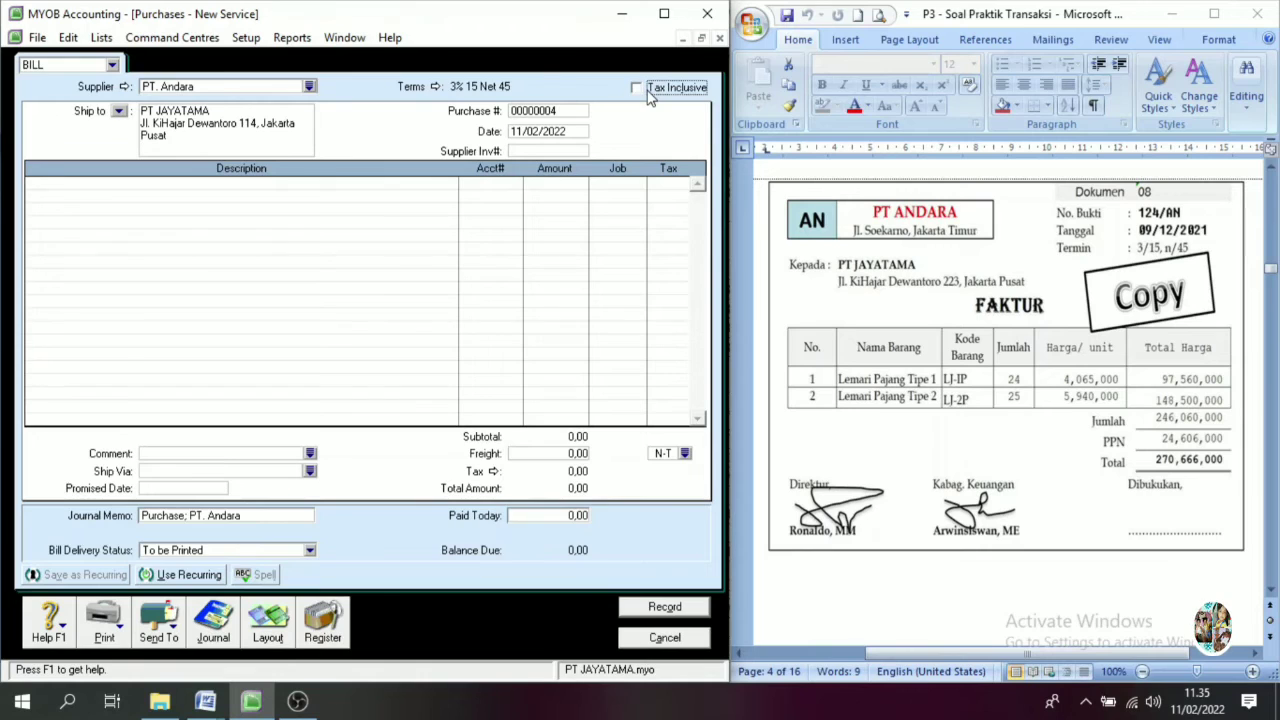
# - Set the bill's purchase number to 124/AN and its date to 09/12/2021
pyautogui.click(528, 113)
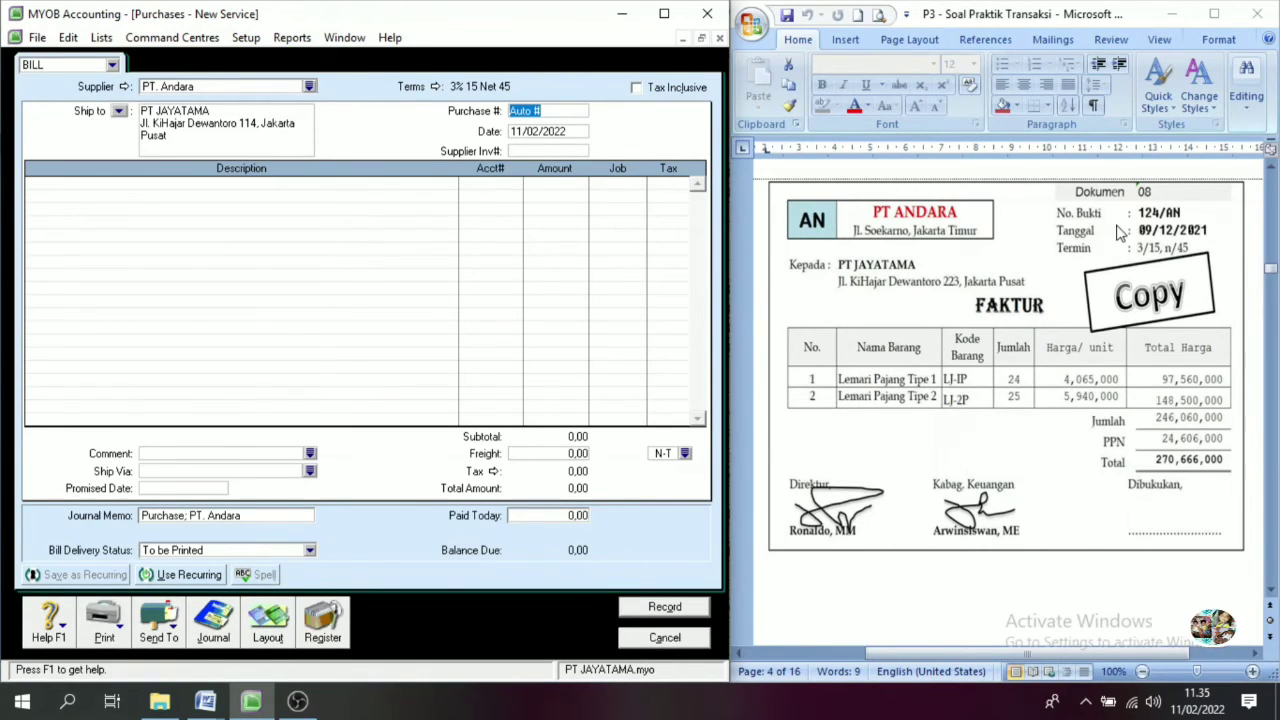
pyautogui.write('124/AN')
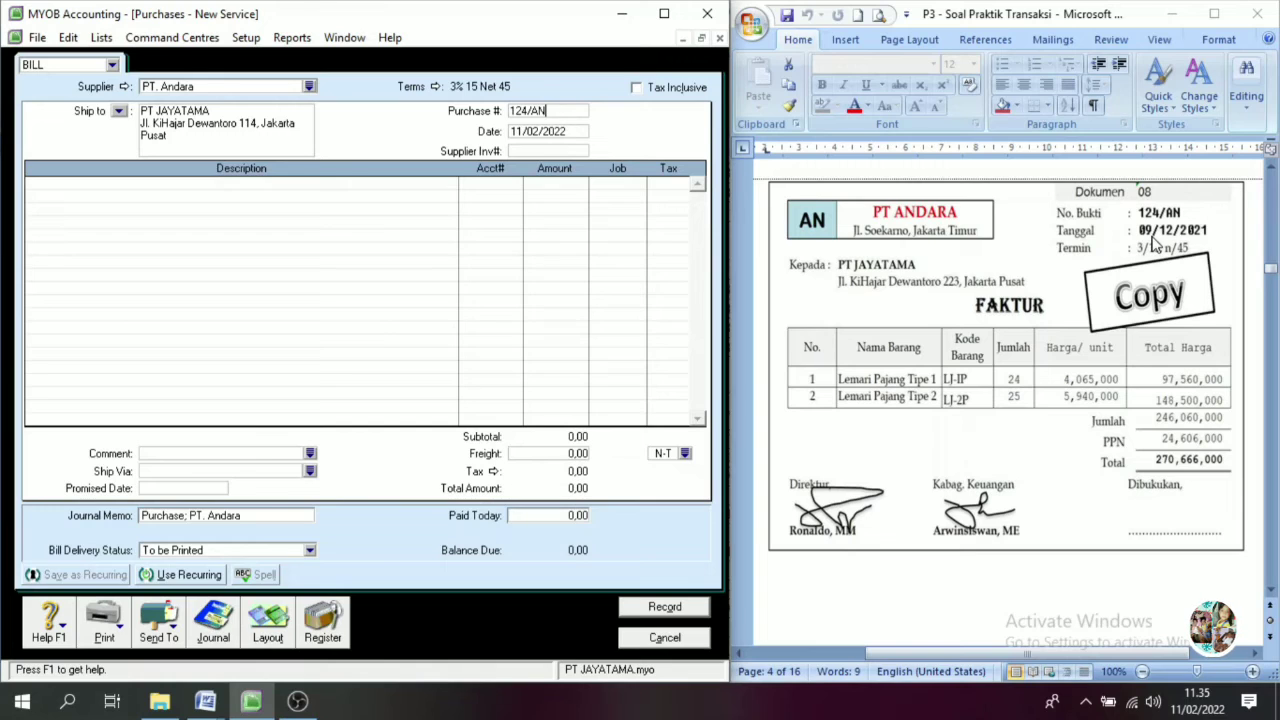
pyautogui.press('Tab')
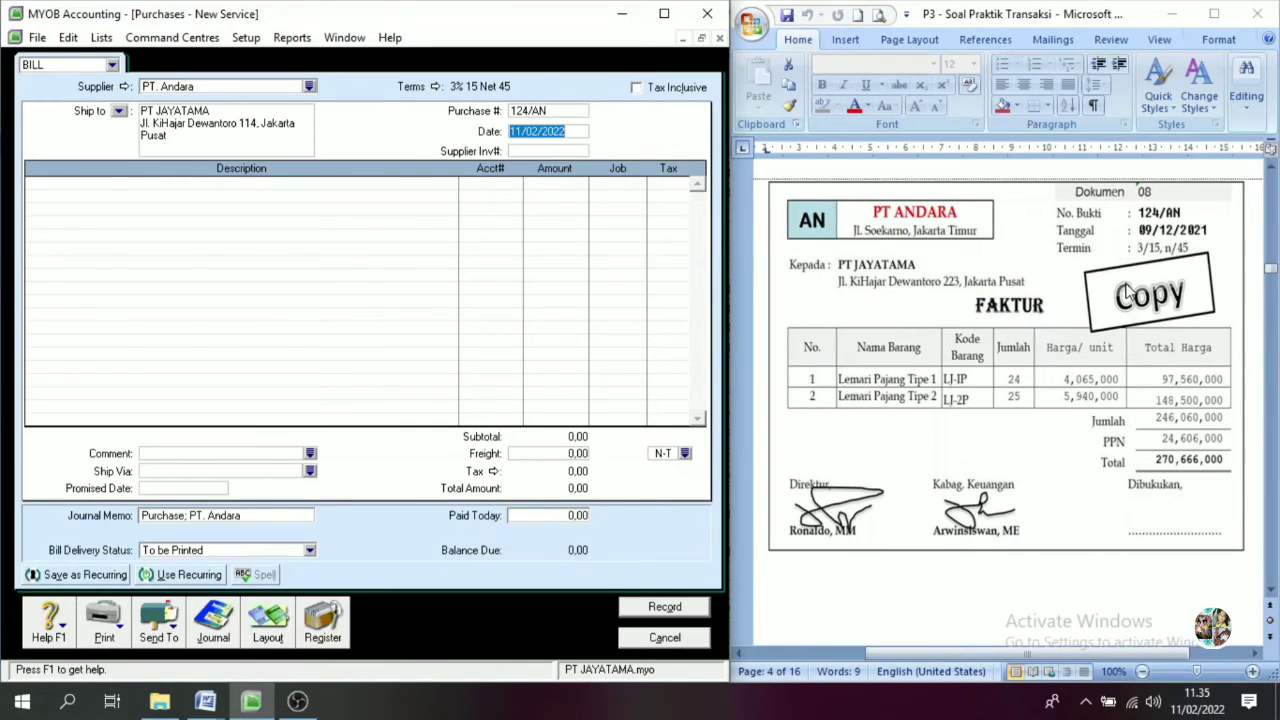
pyautogui.write('09/')
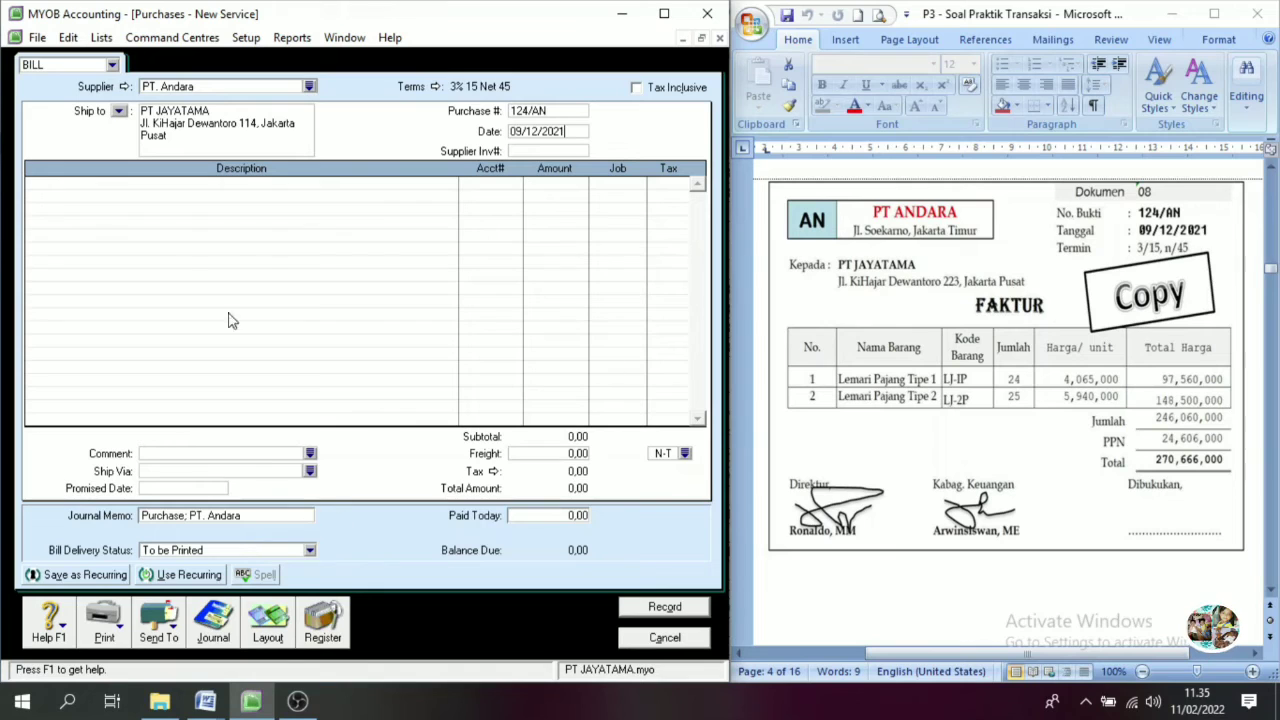
# - Switch the purchase bill to the Item layout
pyautogui.click(262, 620)
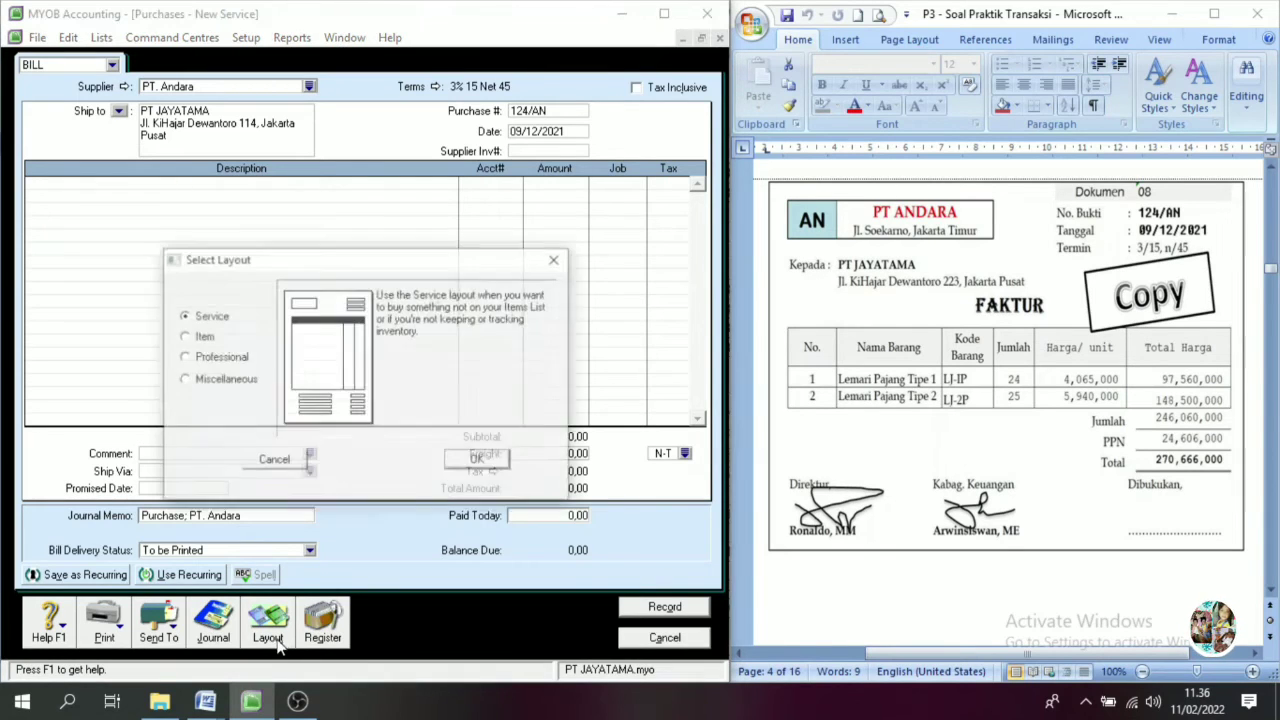
pyautogui.click(197, 345)
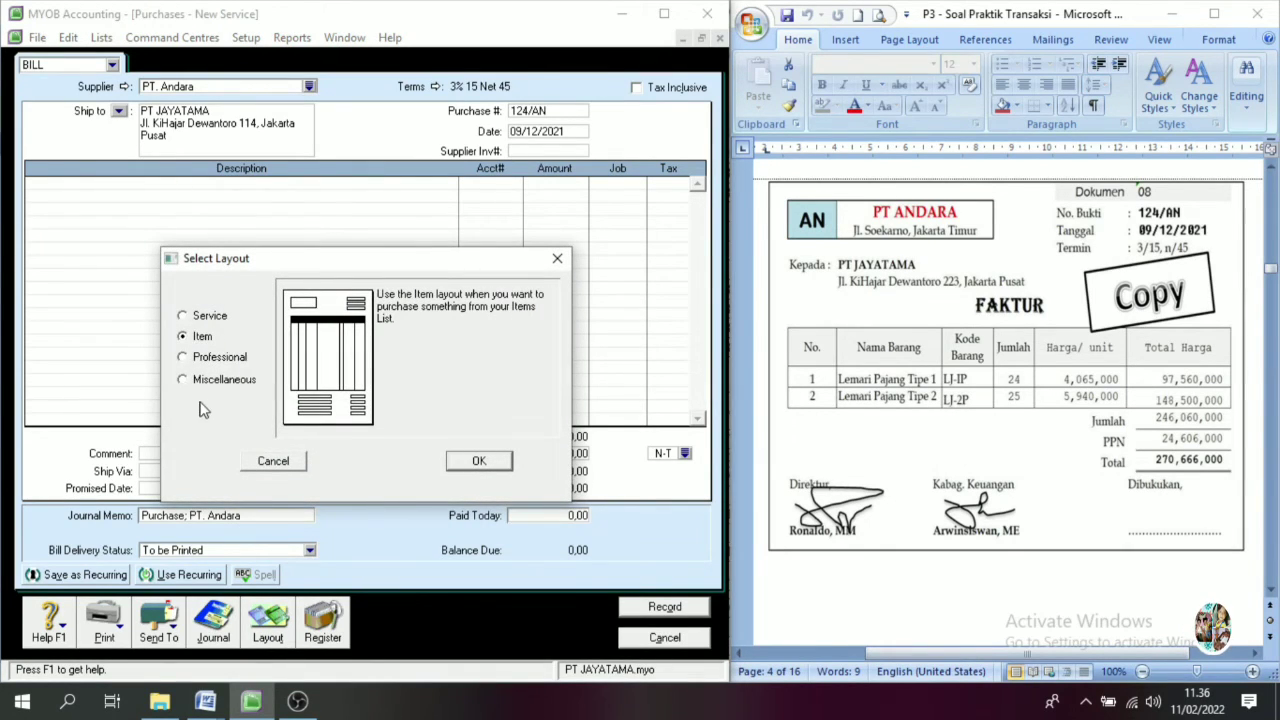
pyautogui.click(470, 460)
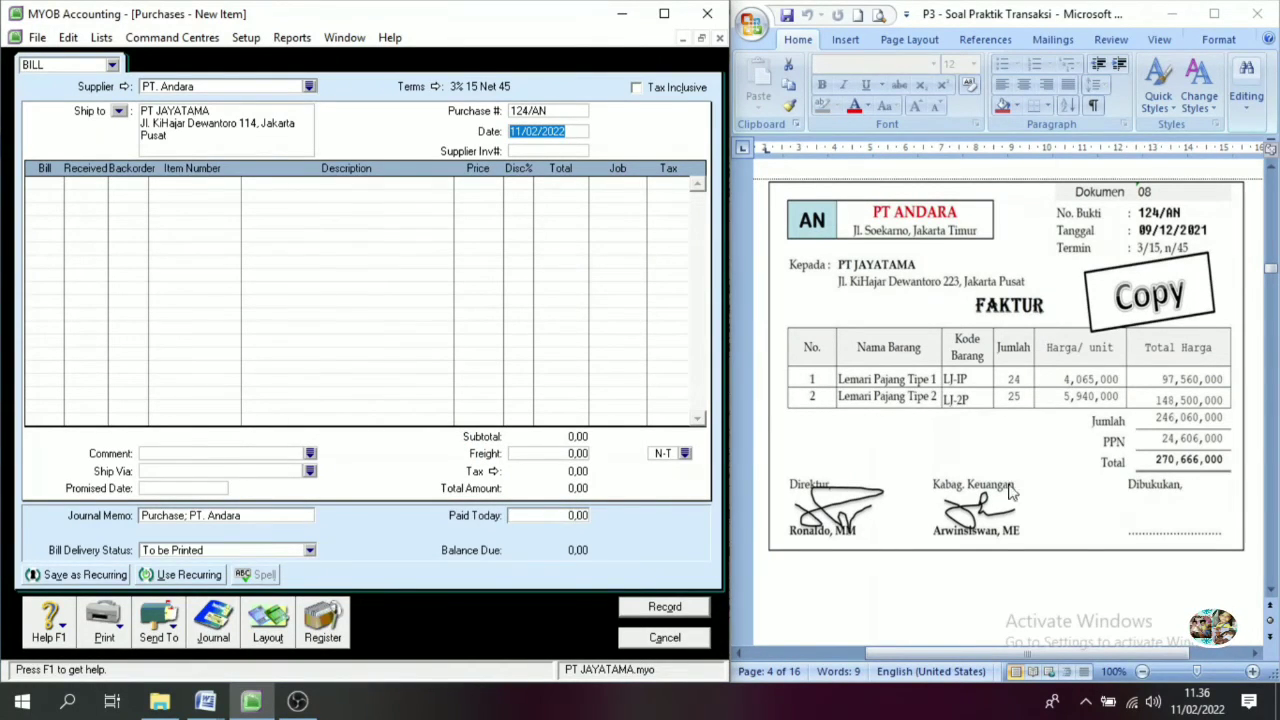
# - Enter a purchase line for 24 units of item LJ-1P at a price of 4065000
pyautogui.click(53, 193)
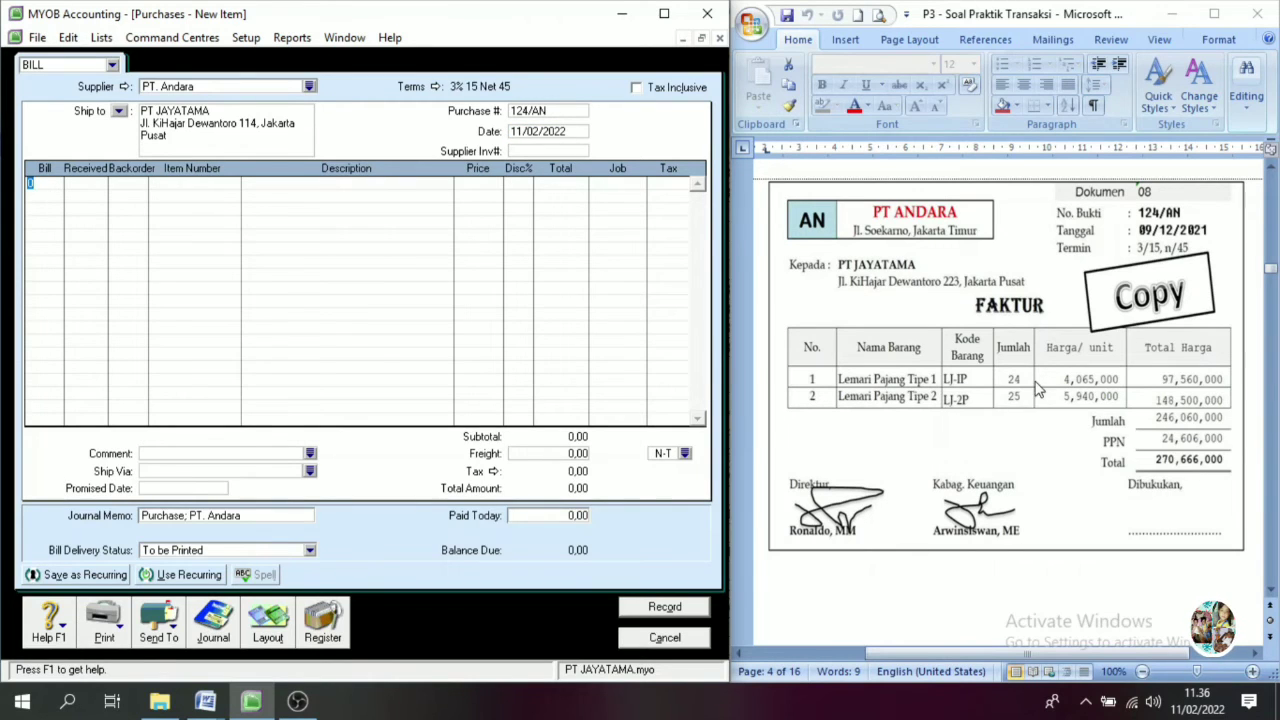
pyautogui.press('Tab')
pyautogui.press('Tab')
pyautogui.press('Tab')
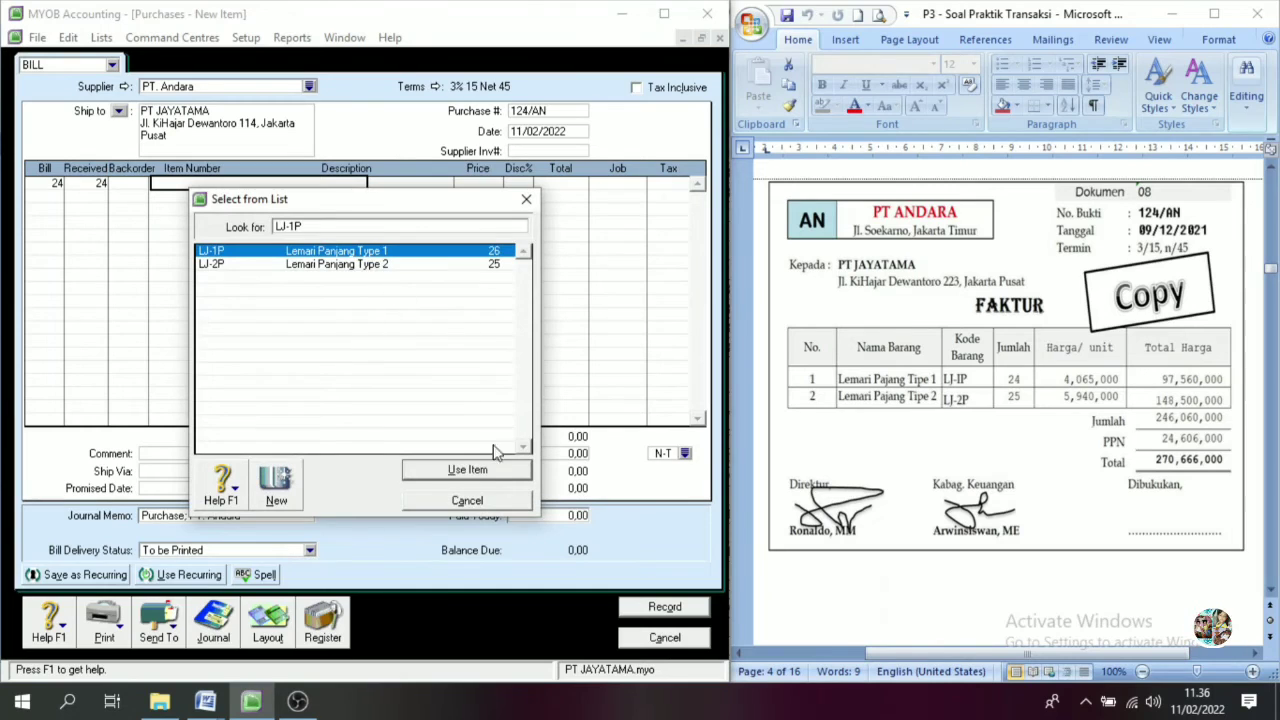
pyautogui.click(491, 472)
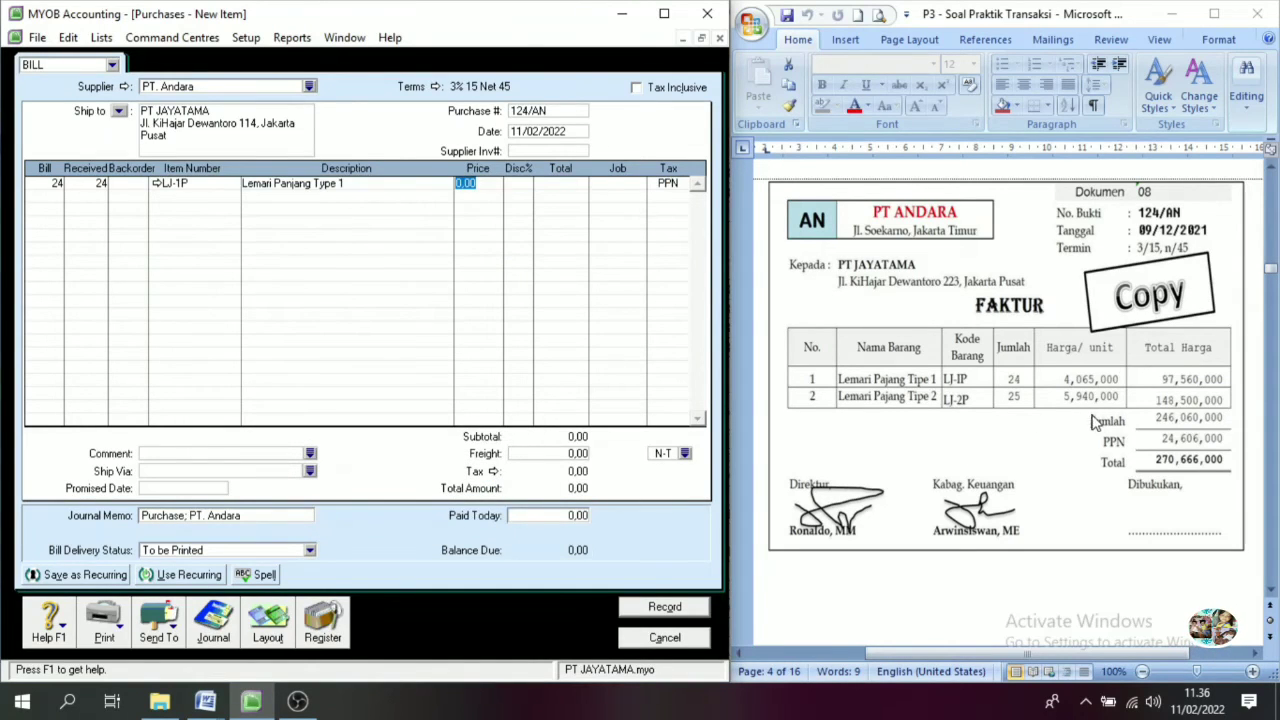
pyautogui.write('4')
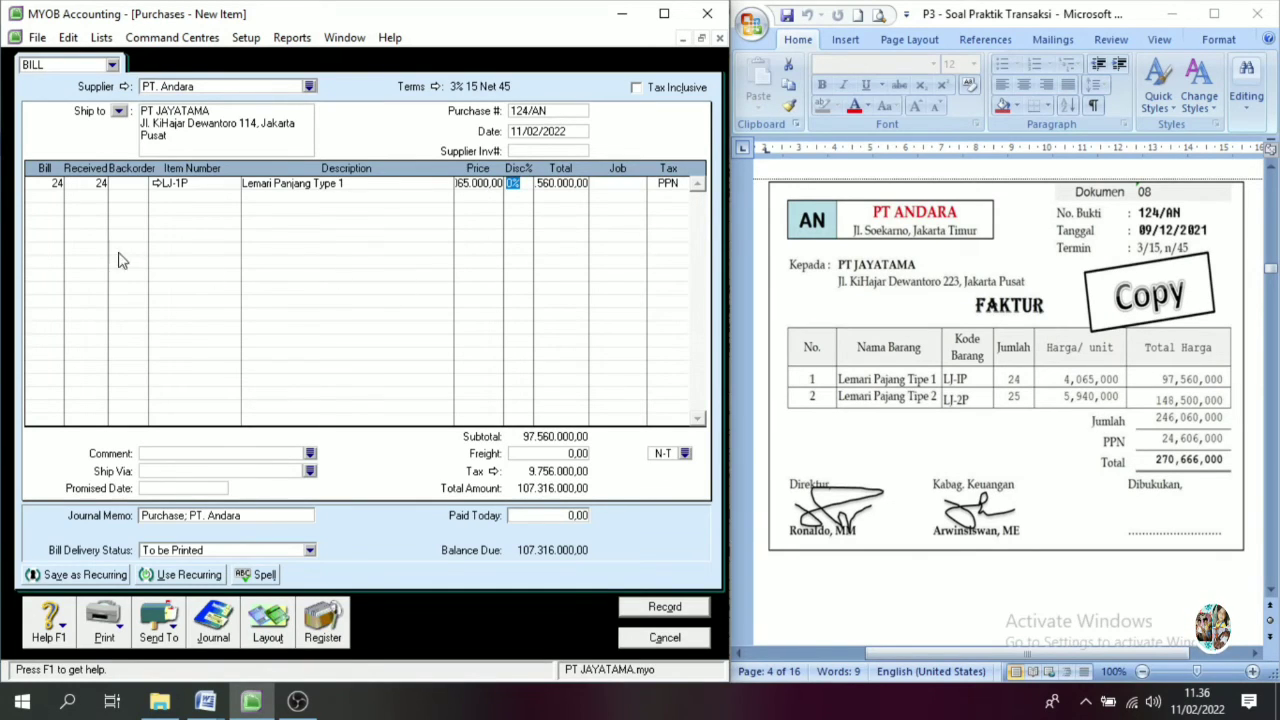
# - Add a second purchase line for 25 units of item LJ-2P at a price of 5940000
pyautogui.click(52, 197)
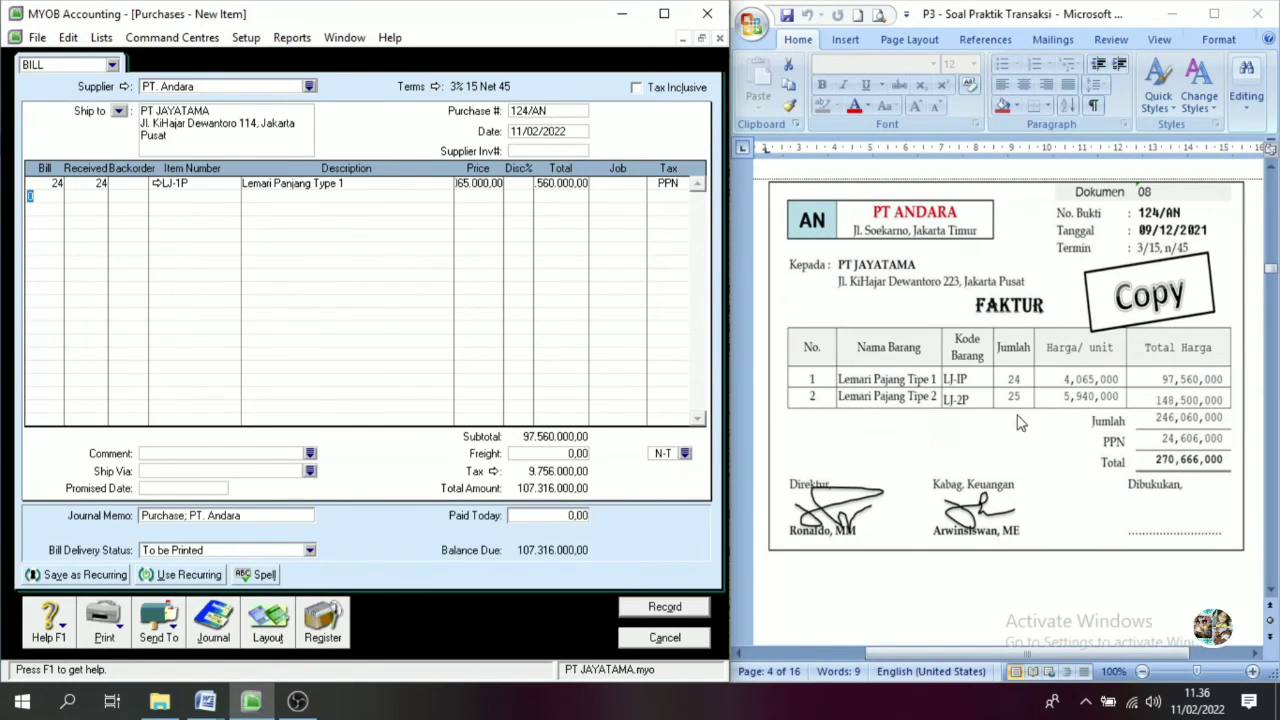
pyautogui.write('25')
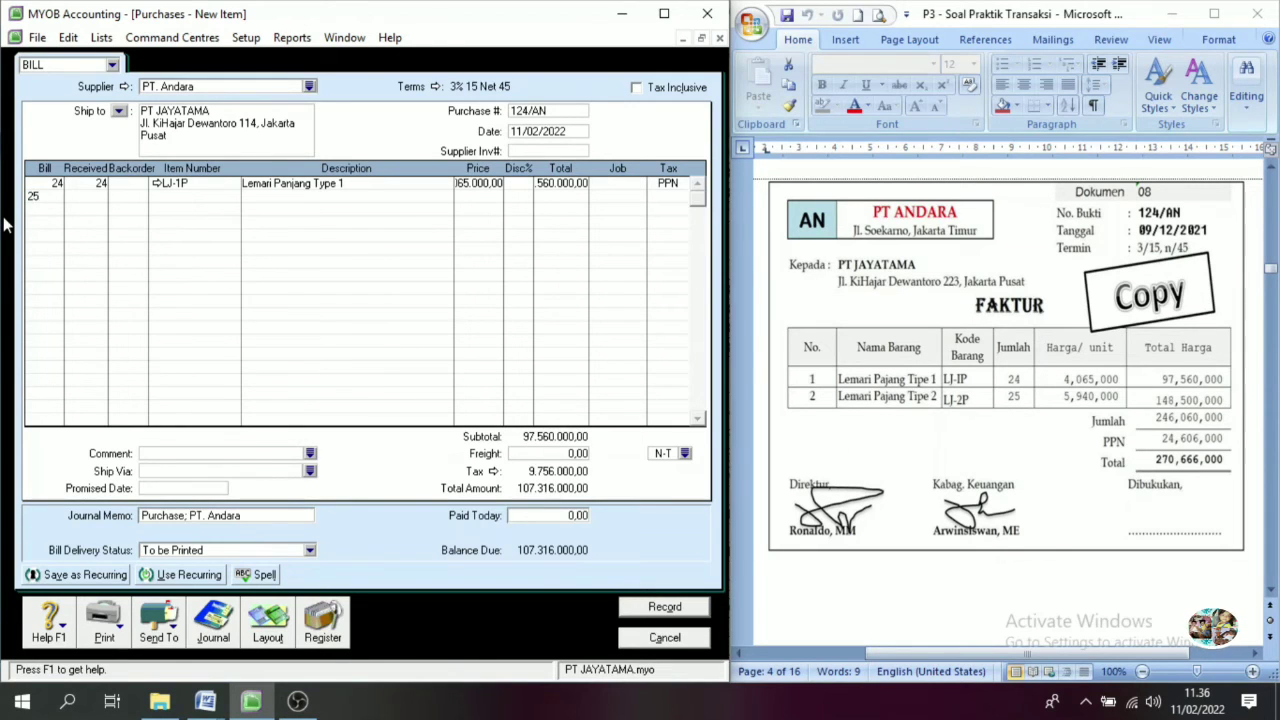
pyautogui.press('Tab')
pyautogui.press('Tab')
pyautogui.press('Tab')
pyautogui.press('Tab')
pyautogui.click(352, 266)
pyautogui.click(476, 468)
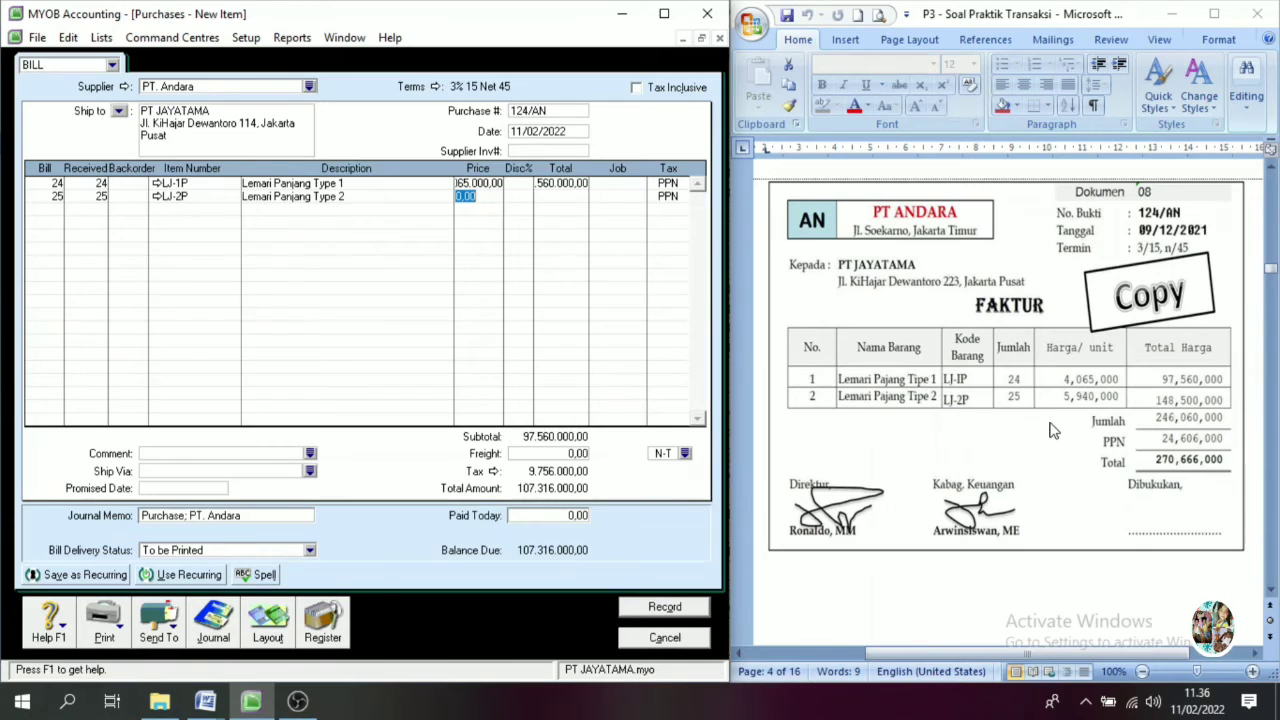
pyautogui.write('5')
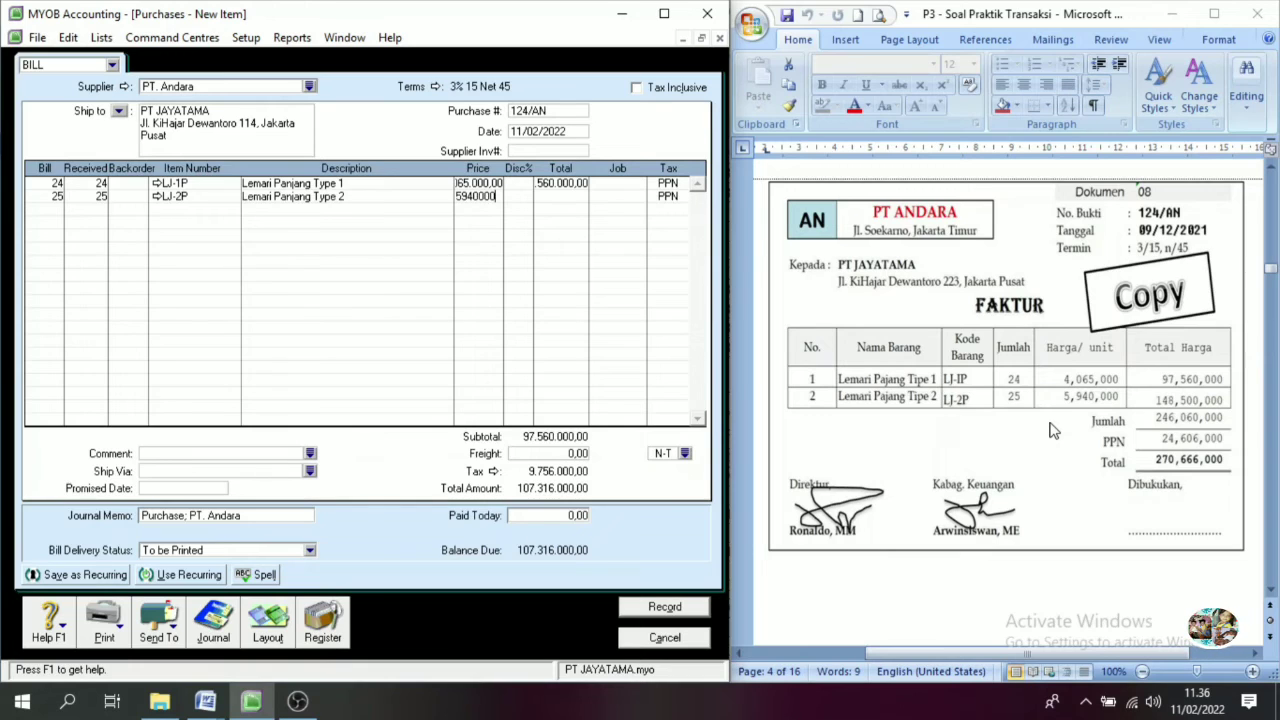
pyautogui.write('940000')
pyautogui.press('Tab')
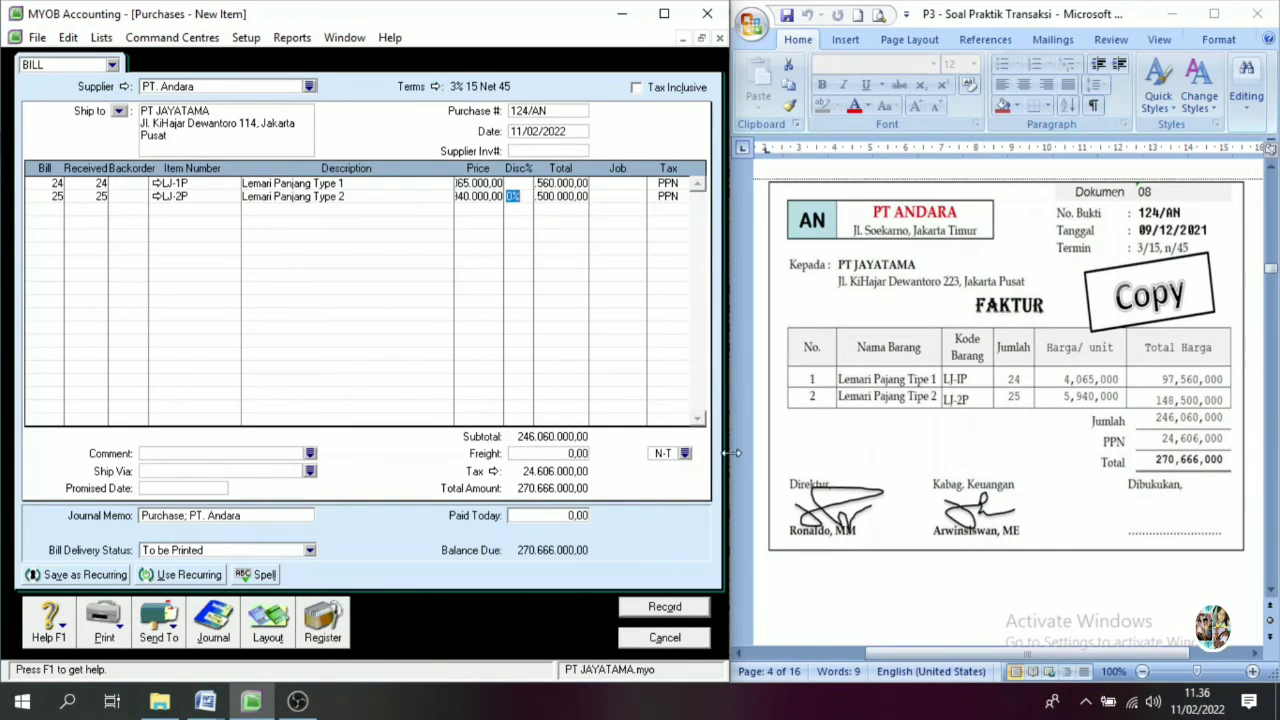
# - Record the PT. Andara purchase bill without changing the tax code, and leave purchase entry
pyautogui.click(665, 607)
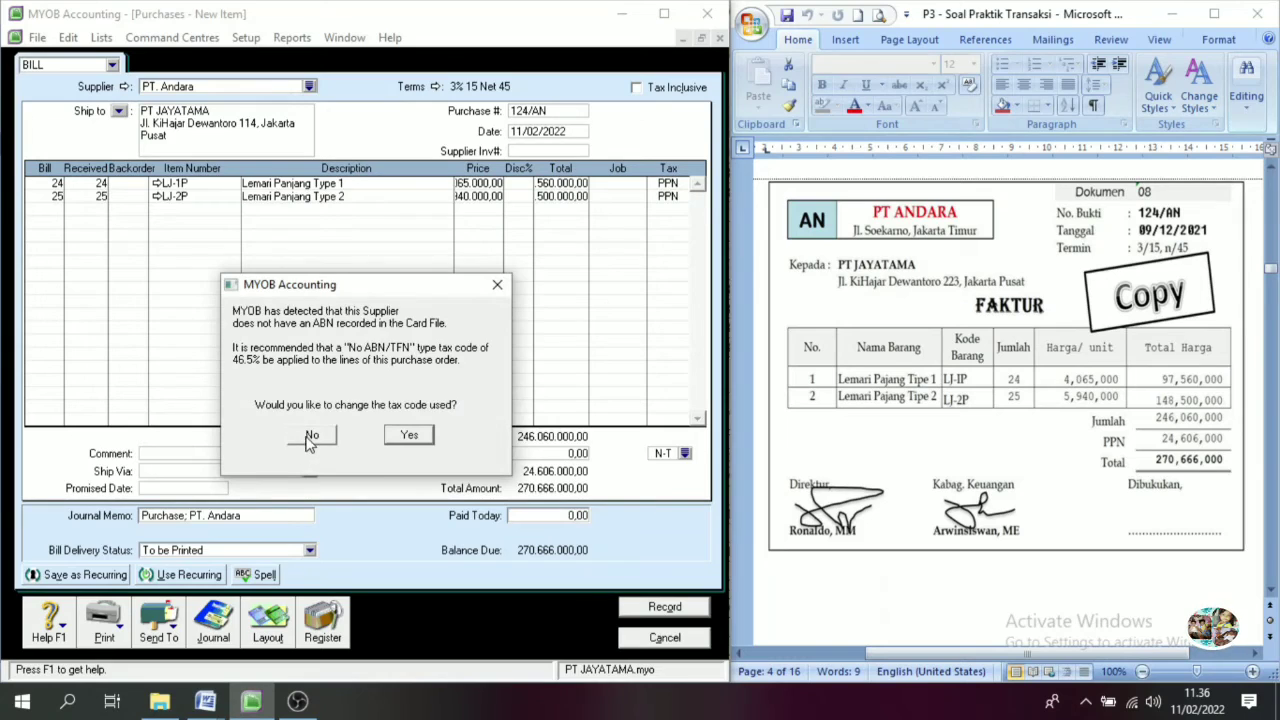
pyautogui.click(310, 438)
pyautogui.click(648, 638)
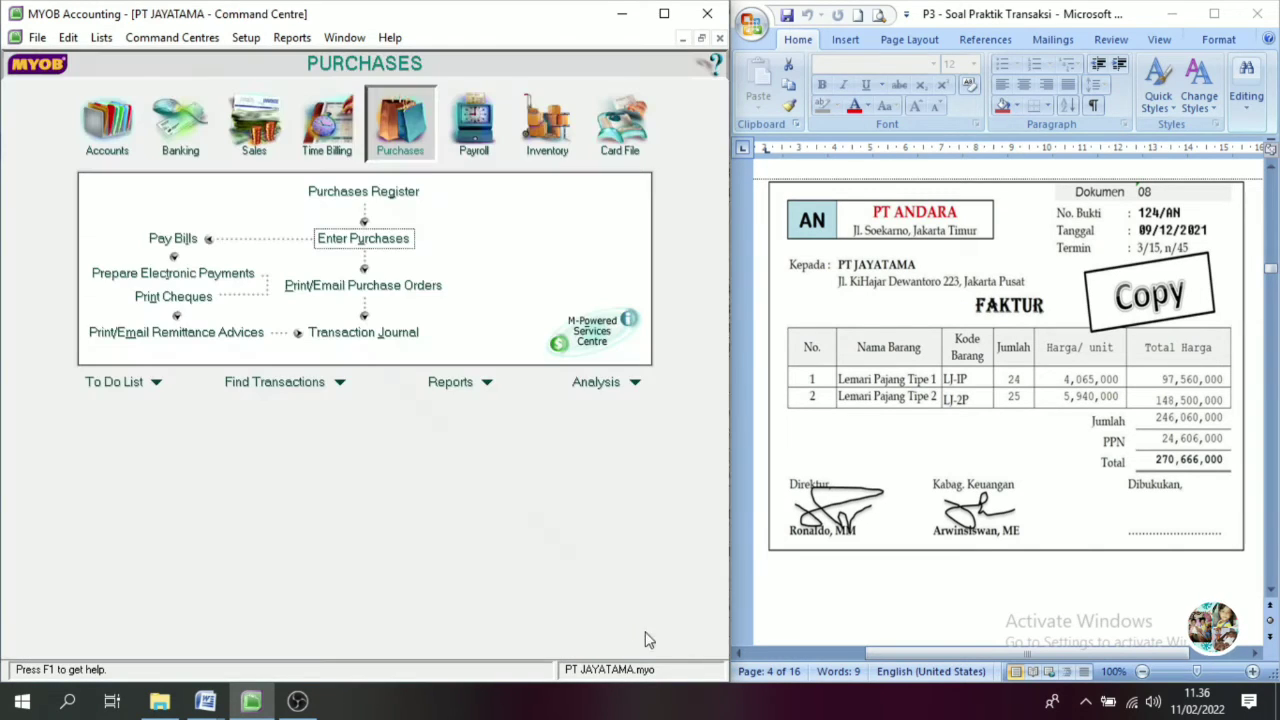
# - Set the income account for tracking sales of inventory item LJ-1P to 4-1101 Sales of Merchandise
pyautogui.click(547, 140)
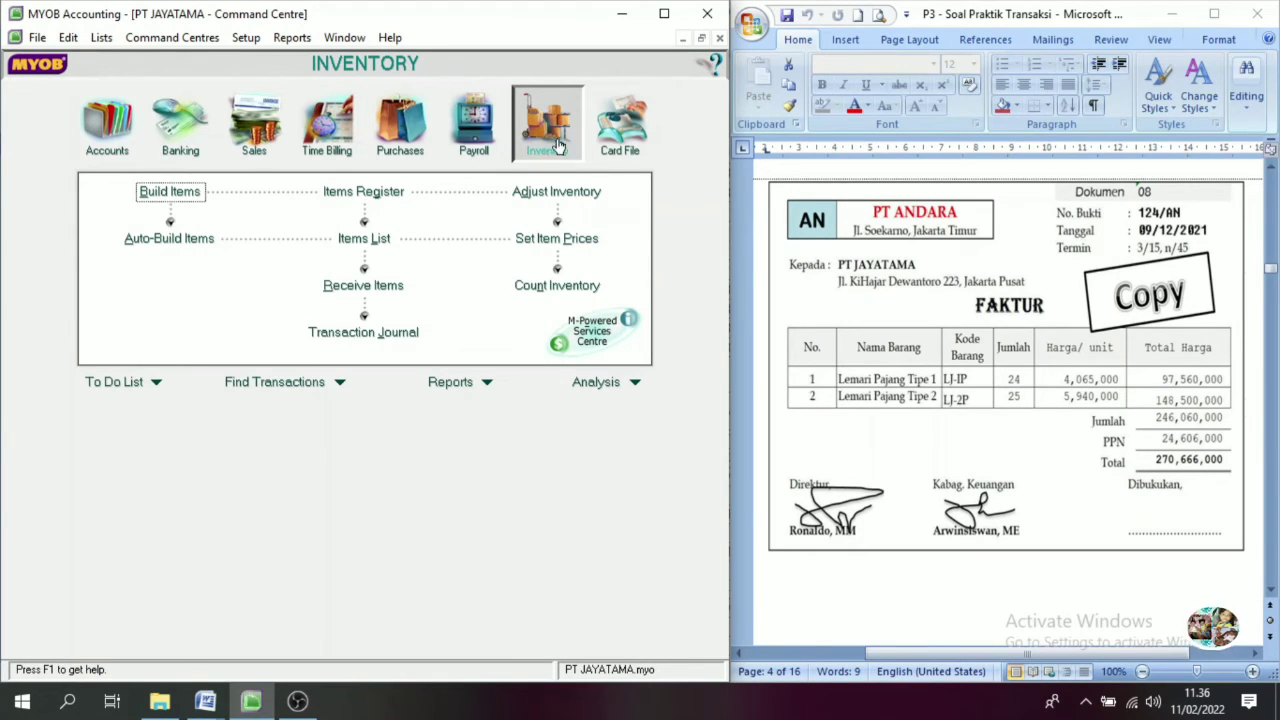
pyautogui.click(373, 242)
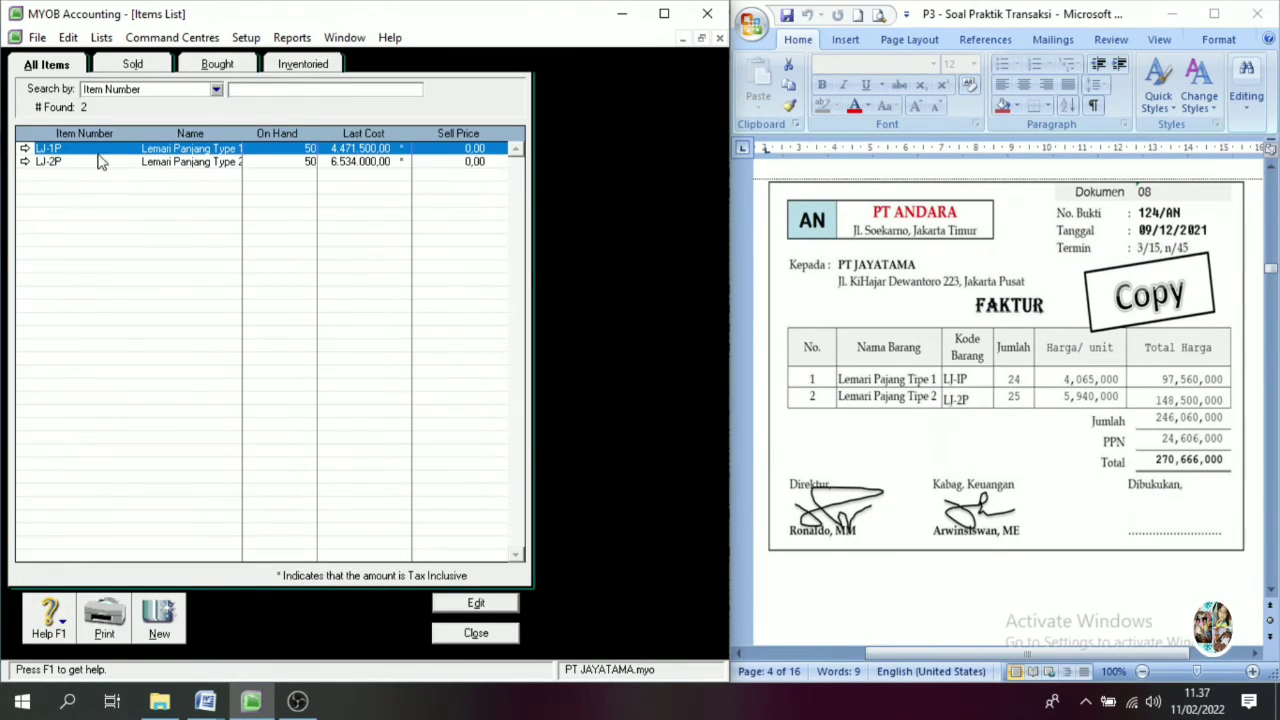
pyautogui.click(24, 149)
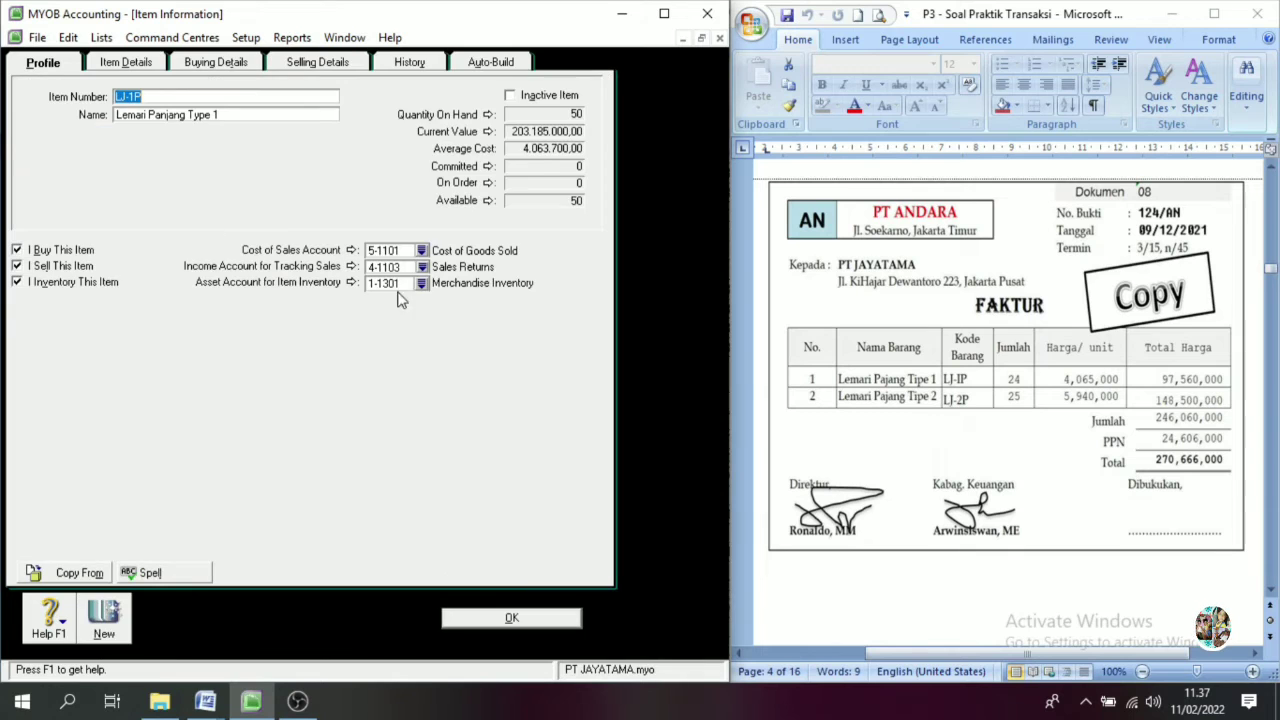
pyautogui.click(422, 267)
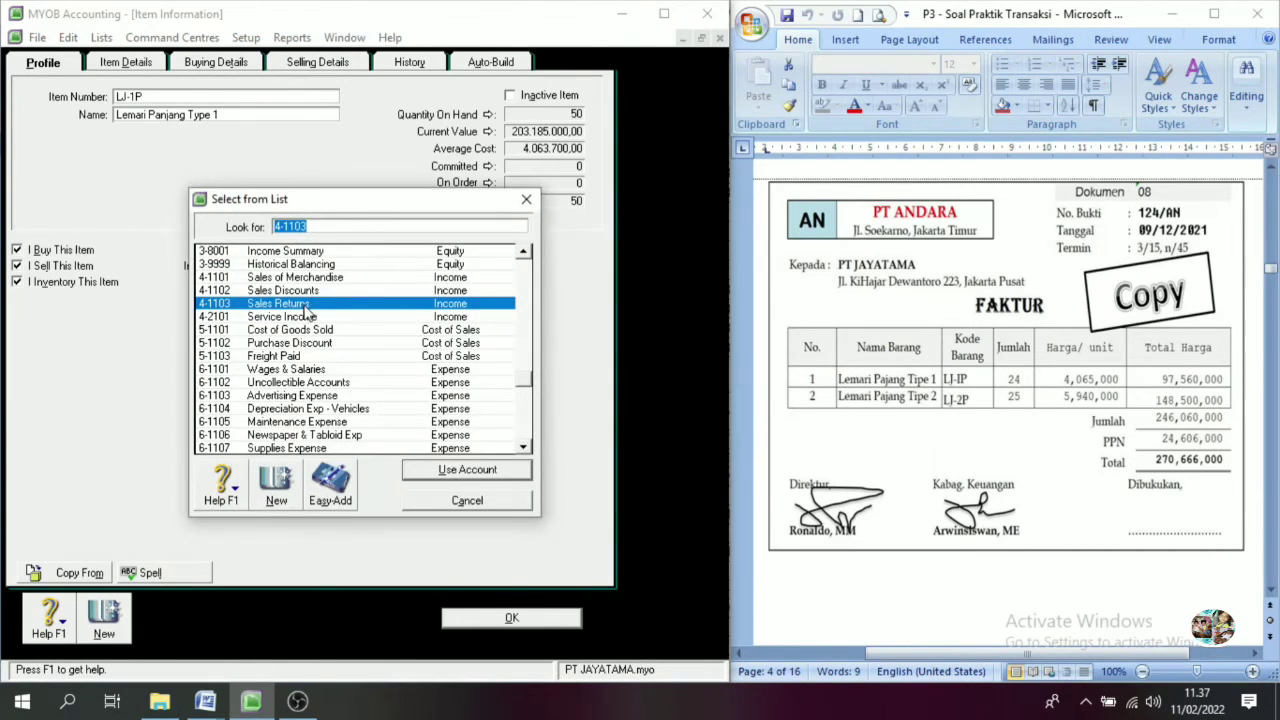
pyautogui.click(297, 280)
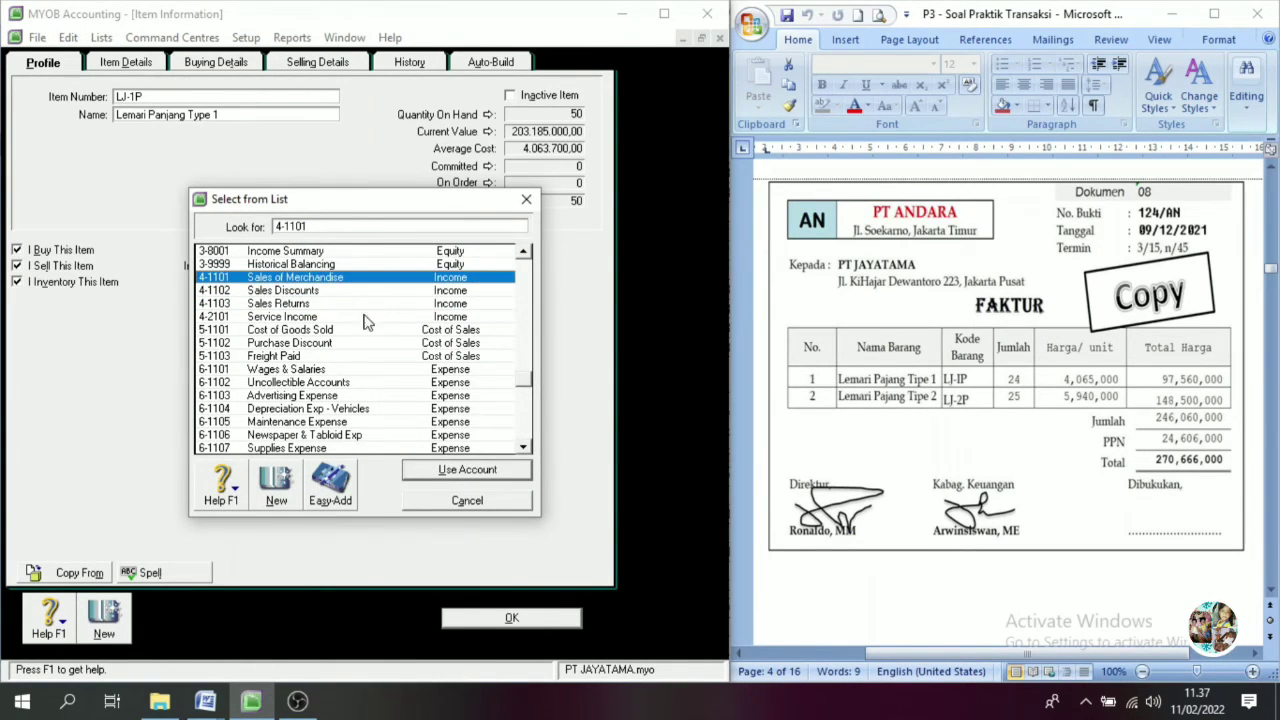
pyautogui.click(488, 472)
pyautogui.click(530, 620)
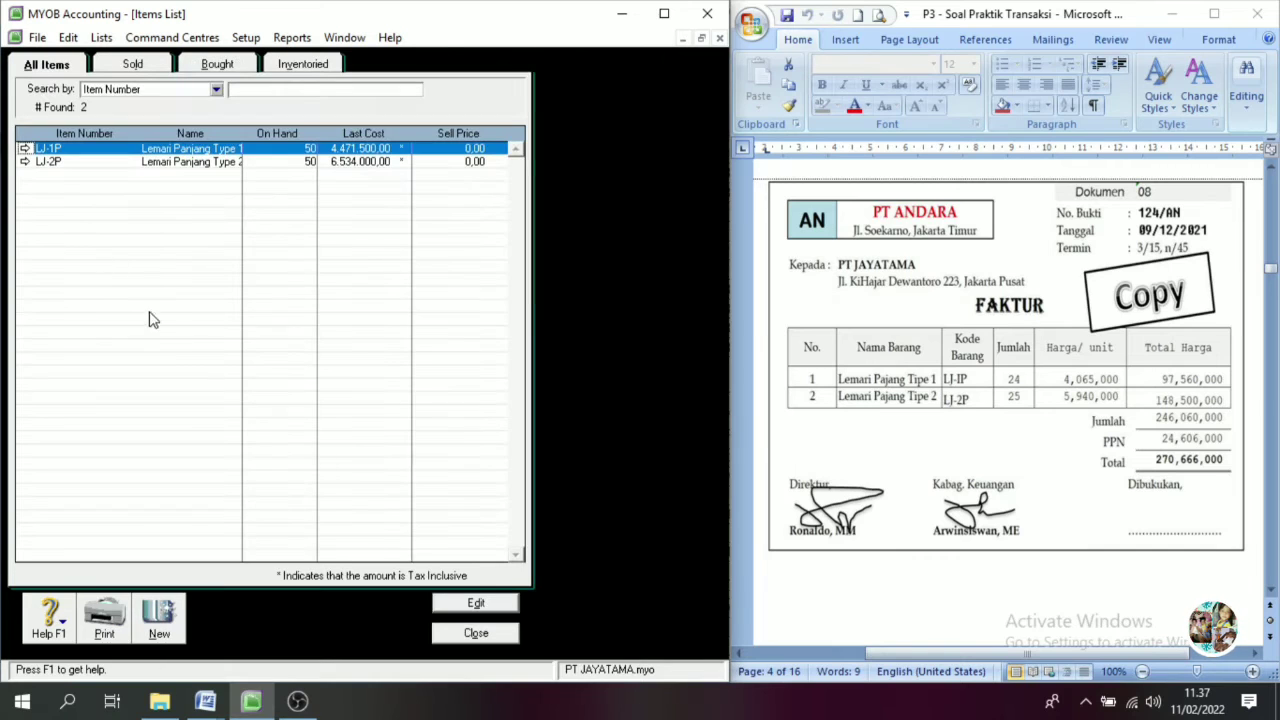
# - Change item LJ-2P's income account for tracking sales to 4-1101 Sales of Merchandise and close the items list
pyautogui.click(25, 161)
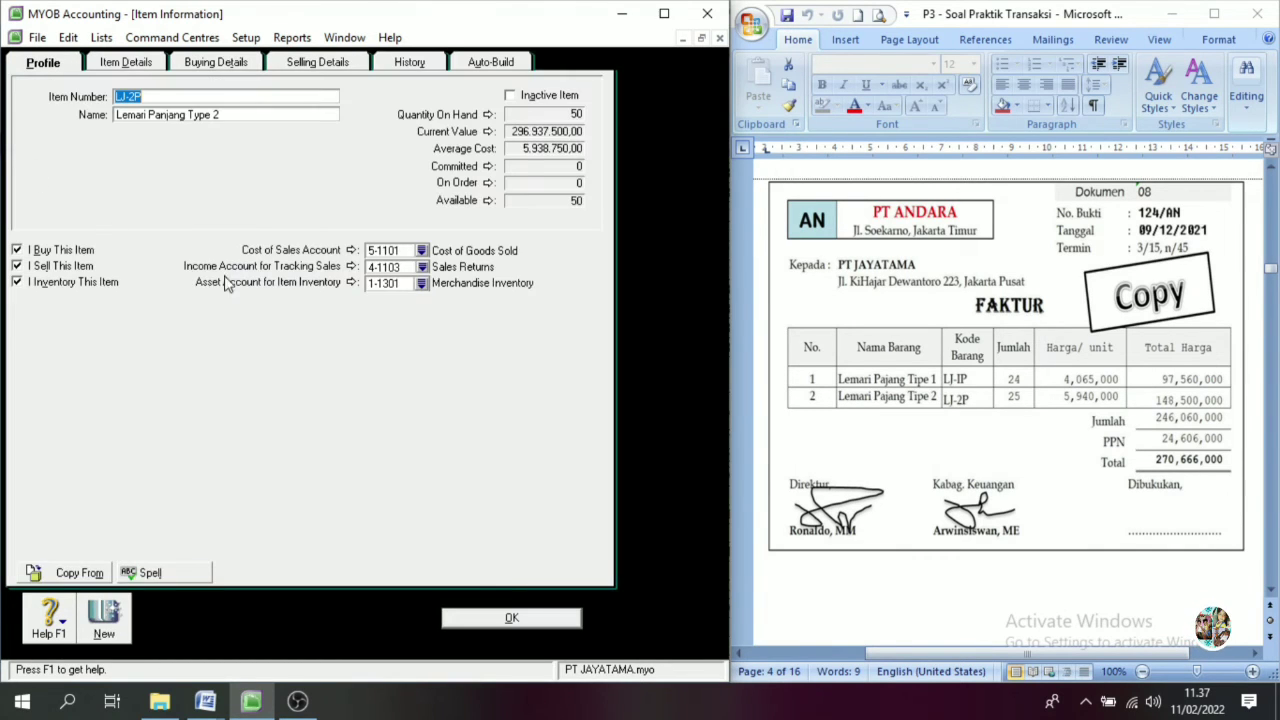
pyautogui.click(422, 267)
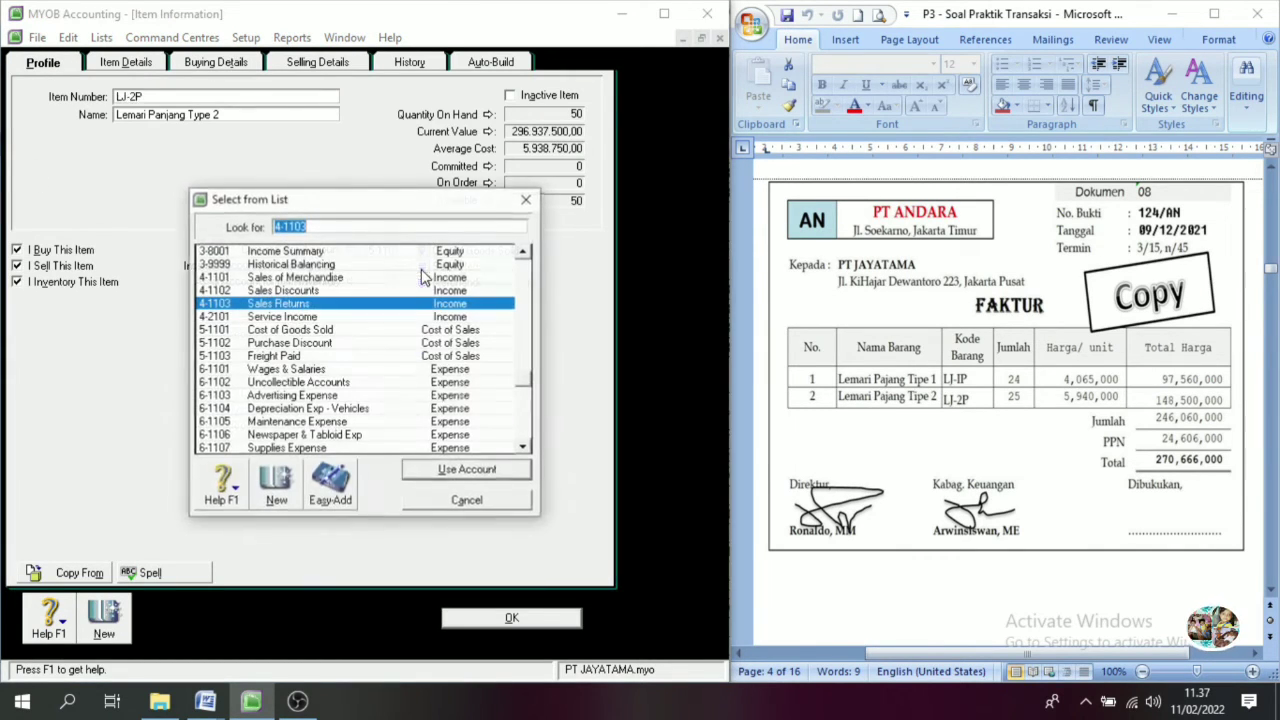
pyautogui.click(230, 278)
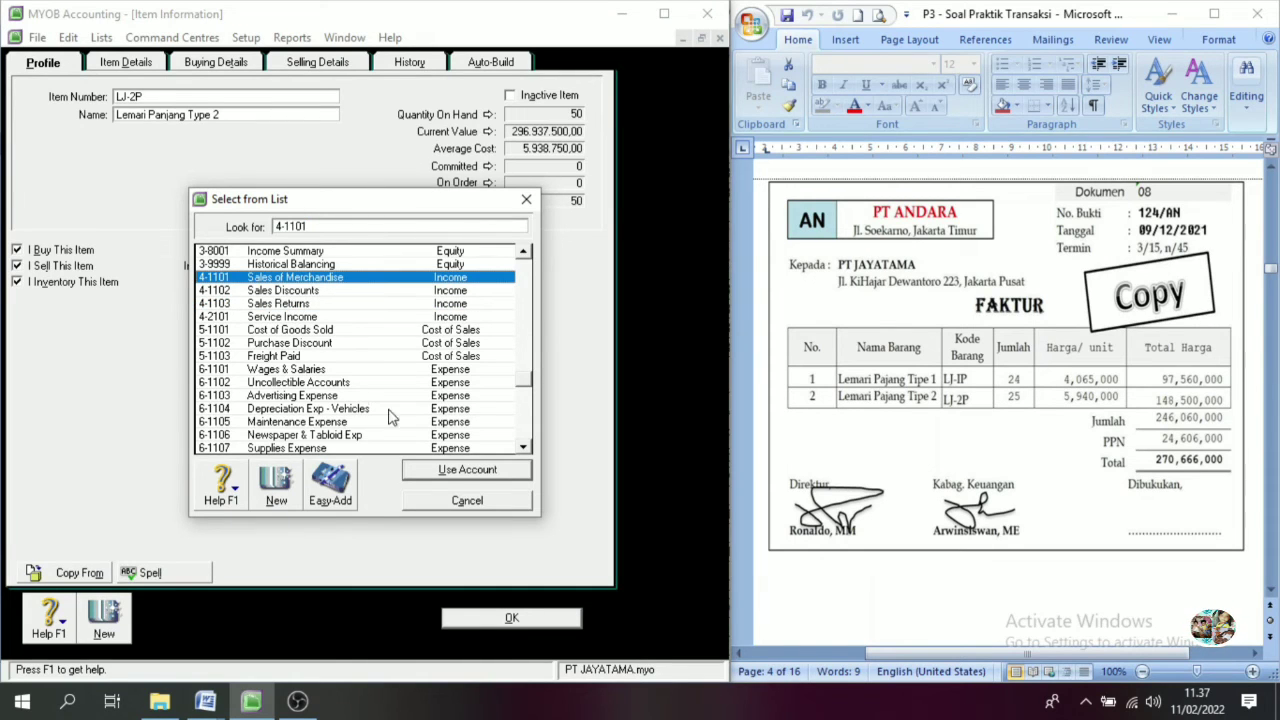
pyautogui.click(488, 470)
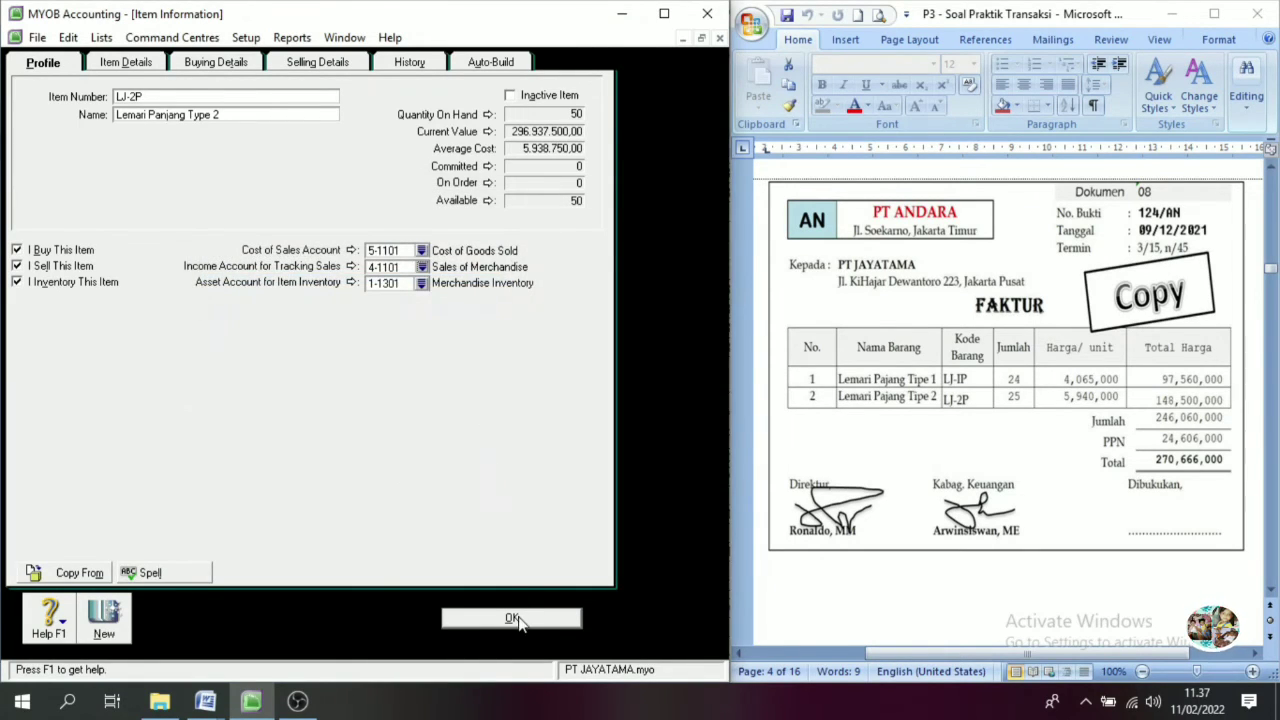
pyautogui.click(512, 619)
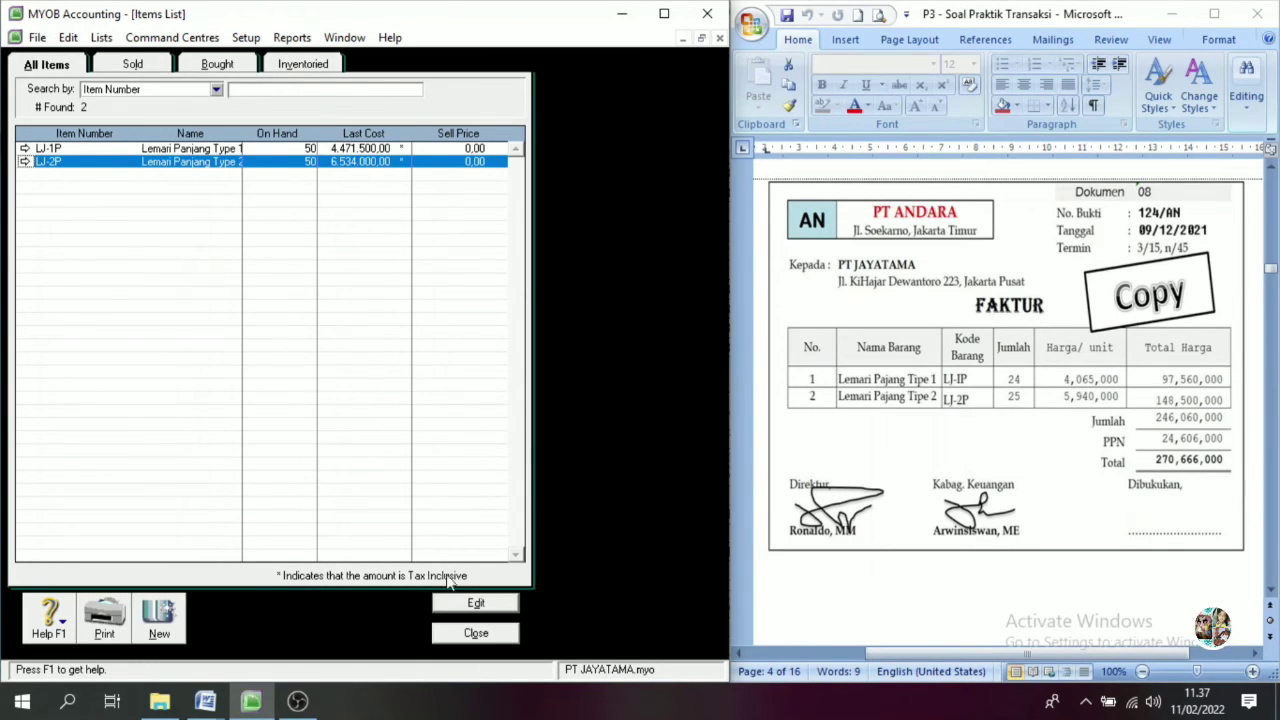
pyautogui.click(476, 634)
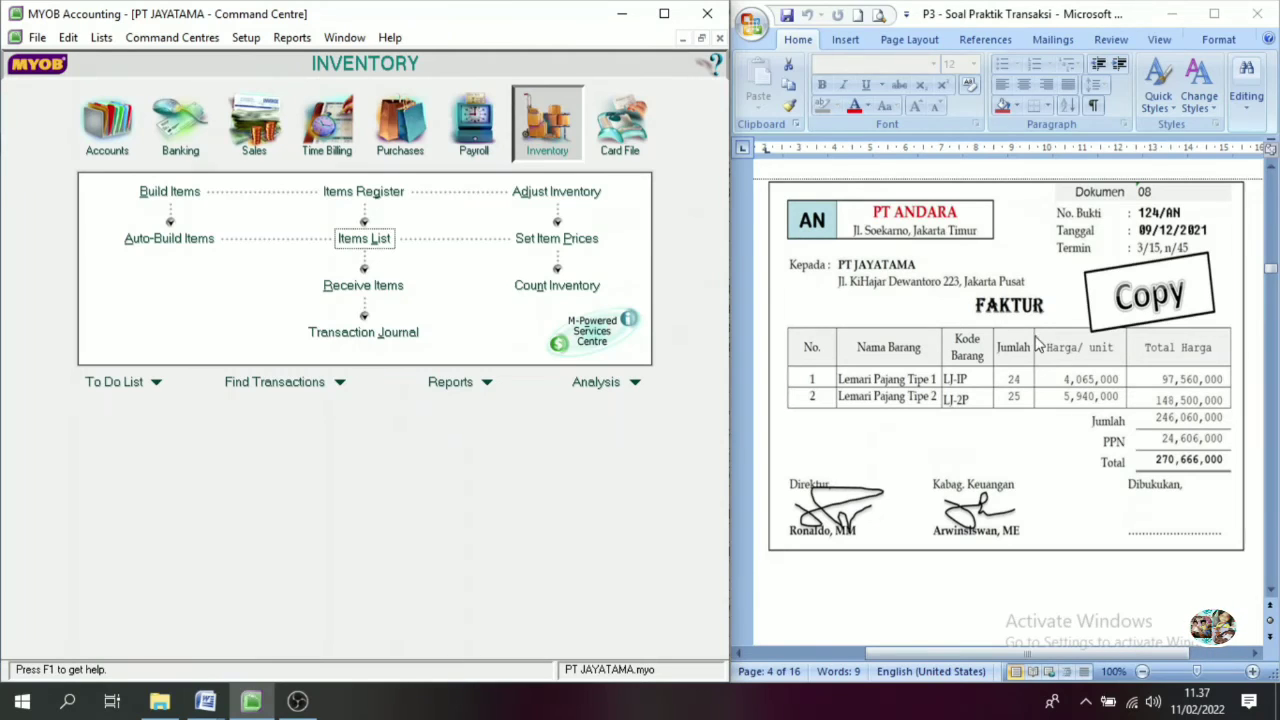
# - Start a Spend Money entry for Dokumen 09, paid from account 1-1101 Cash in Bank
pyautogui.click(1271, 591)
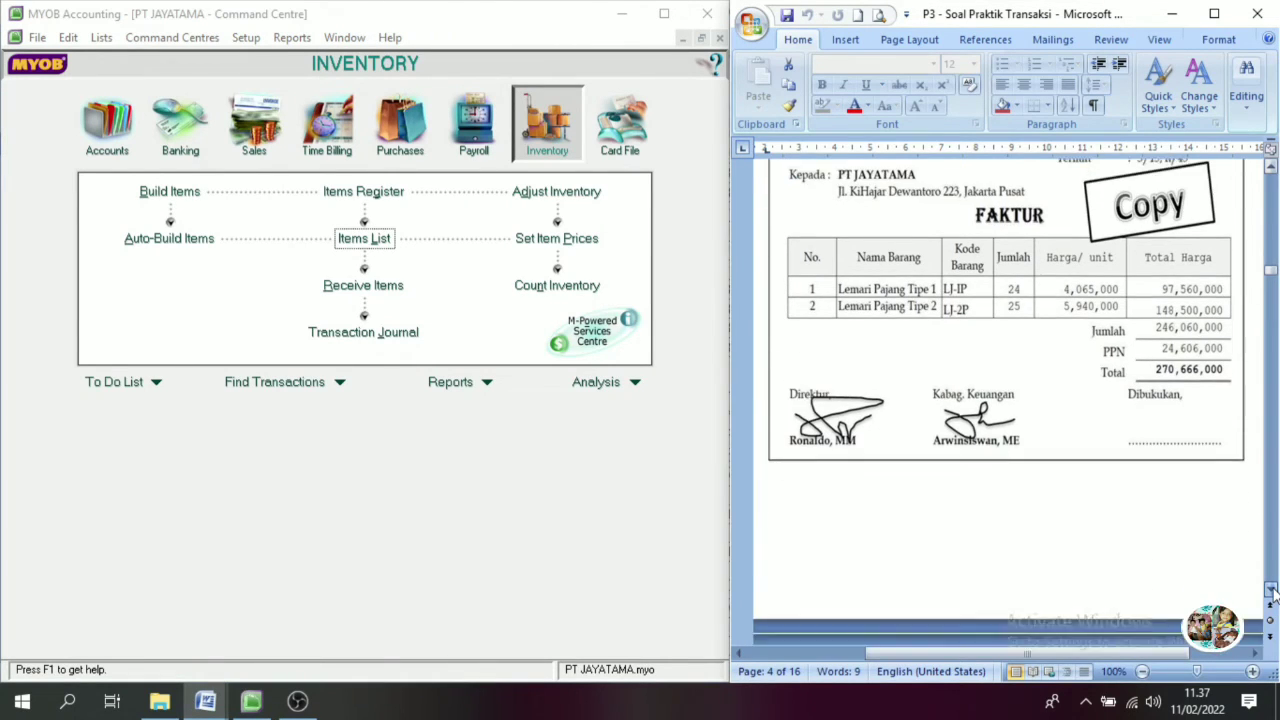
pyautogui.scroll(-6, 1271, 591)
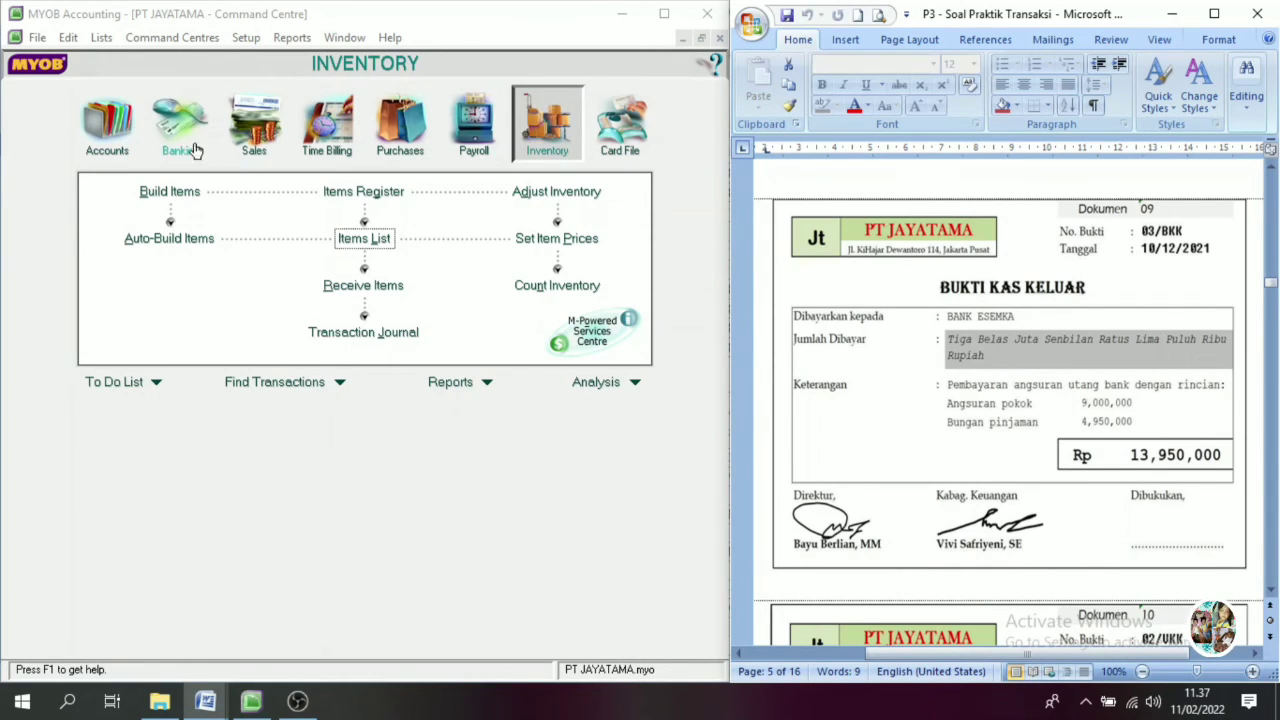
pyautogui.click(196, 150)
pyautogui.click(186, 204)
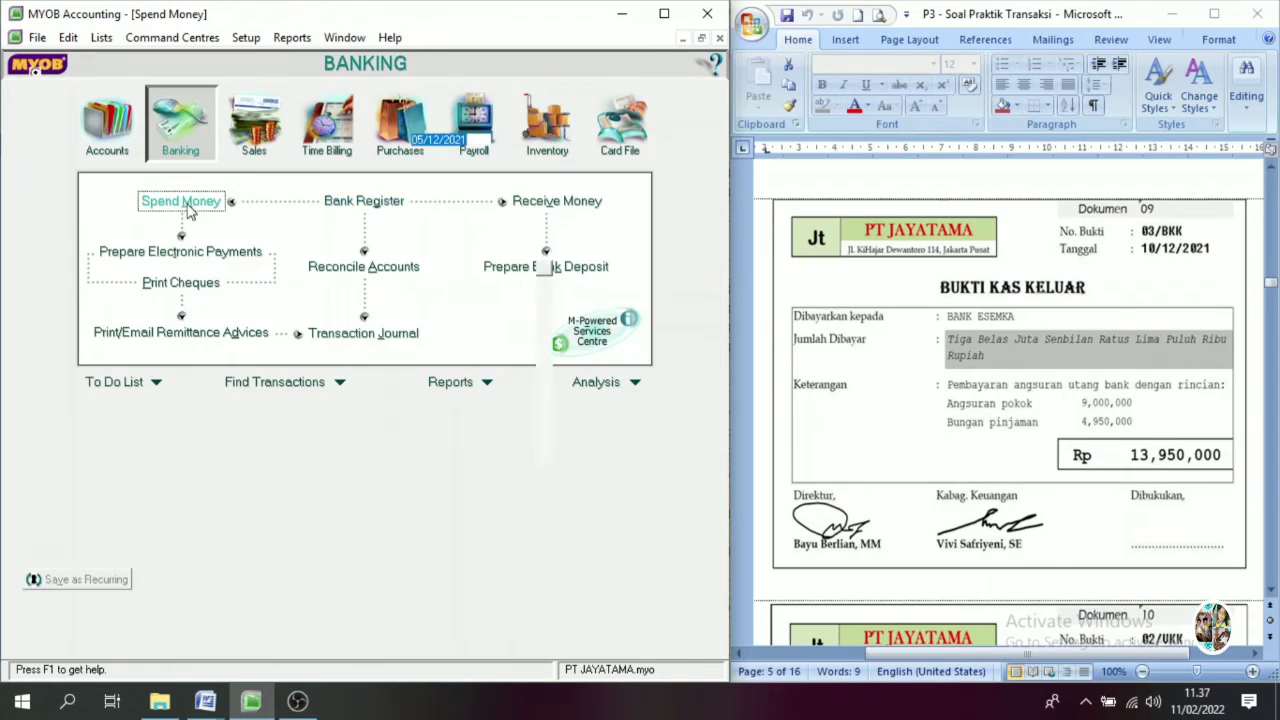
pyautogui.click(213, 72)
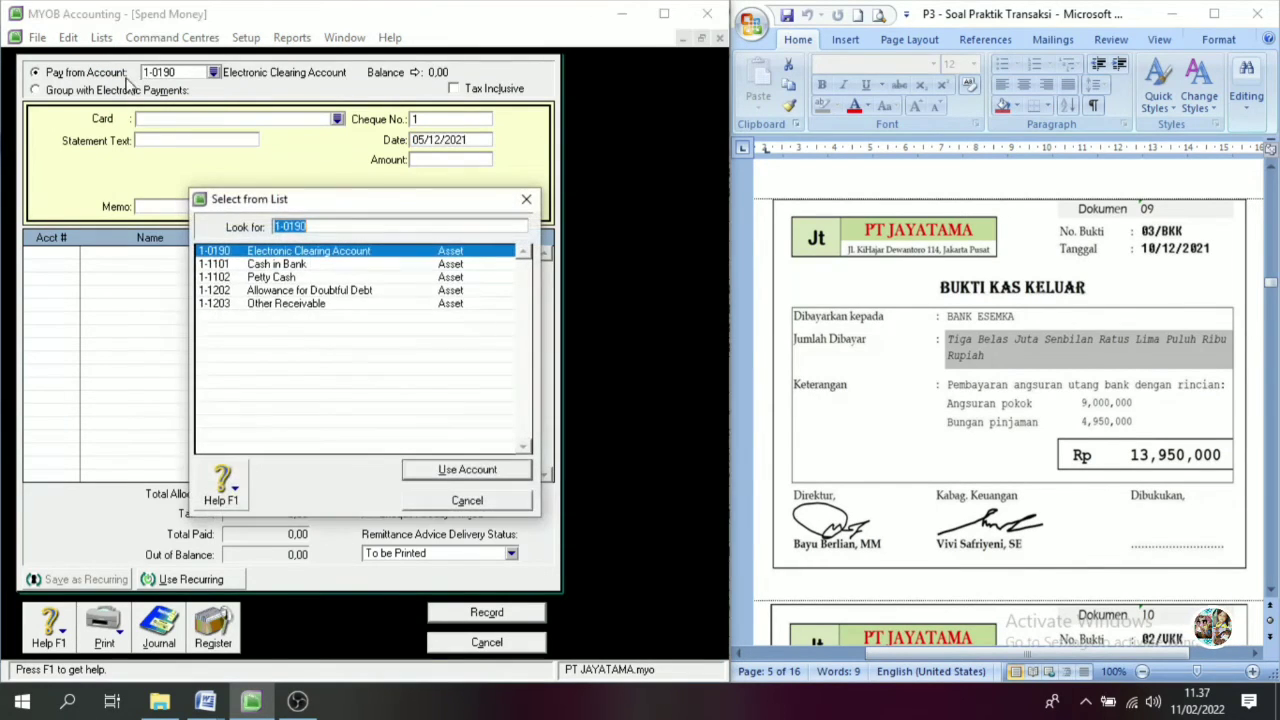
pyautogui.click(286, 265)
pyautogui.click(446, 470)
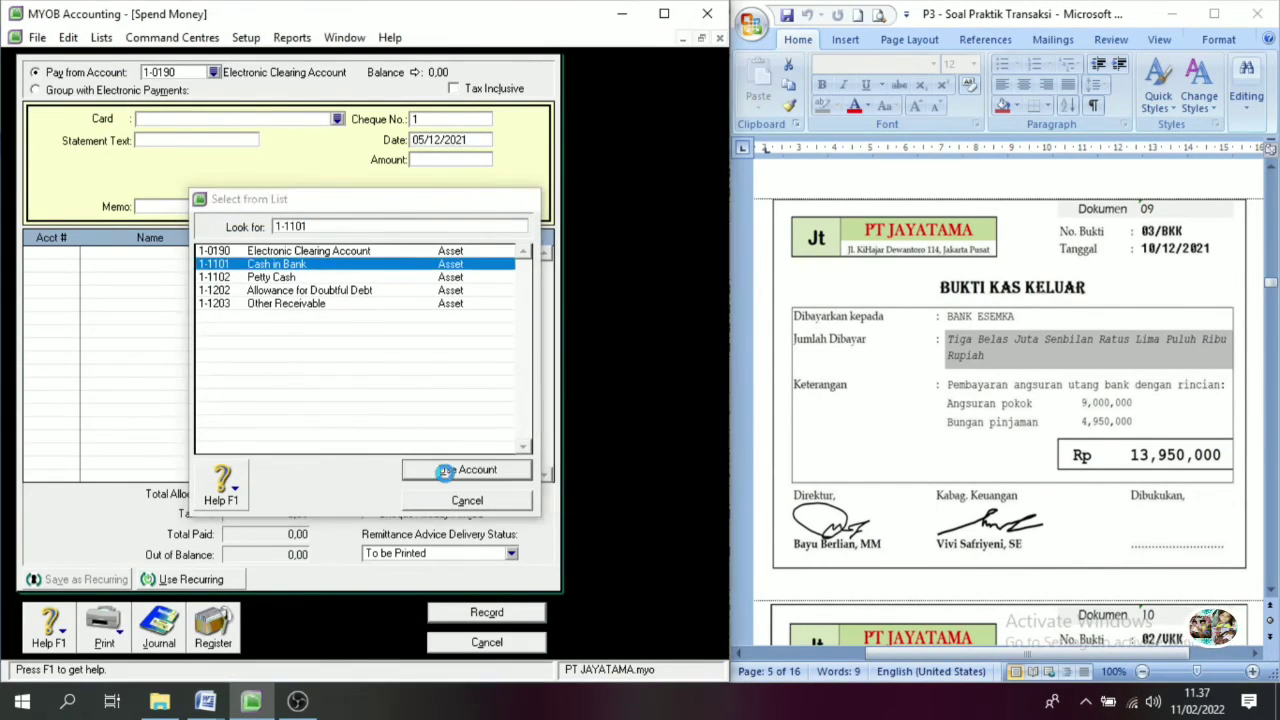
# - Set the payment's cheque number to 03/BKK, its date to 10/12/2021 and its amount to 13950000
pyautogui.click(442, 120)
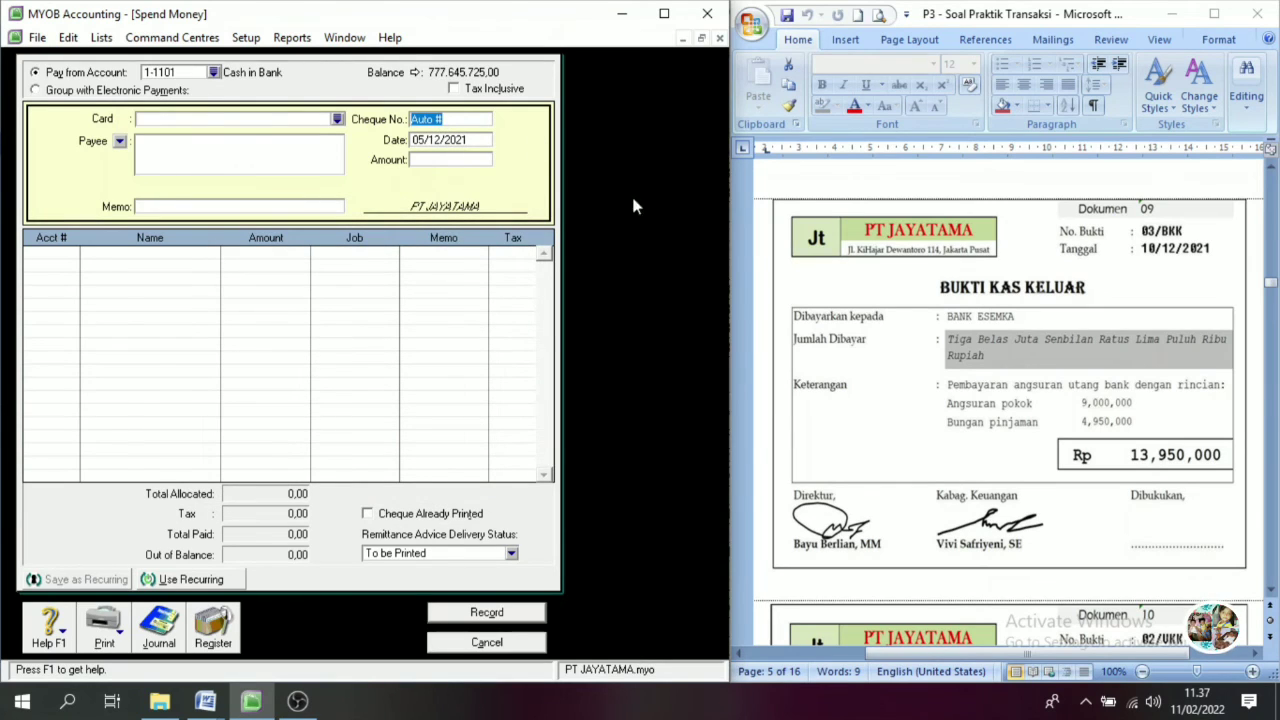
pyautogui.write('03/BKK')
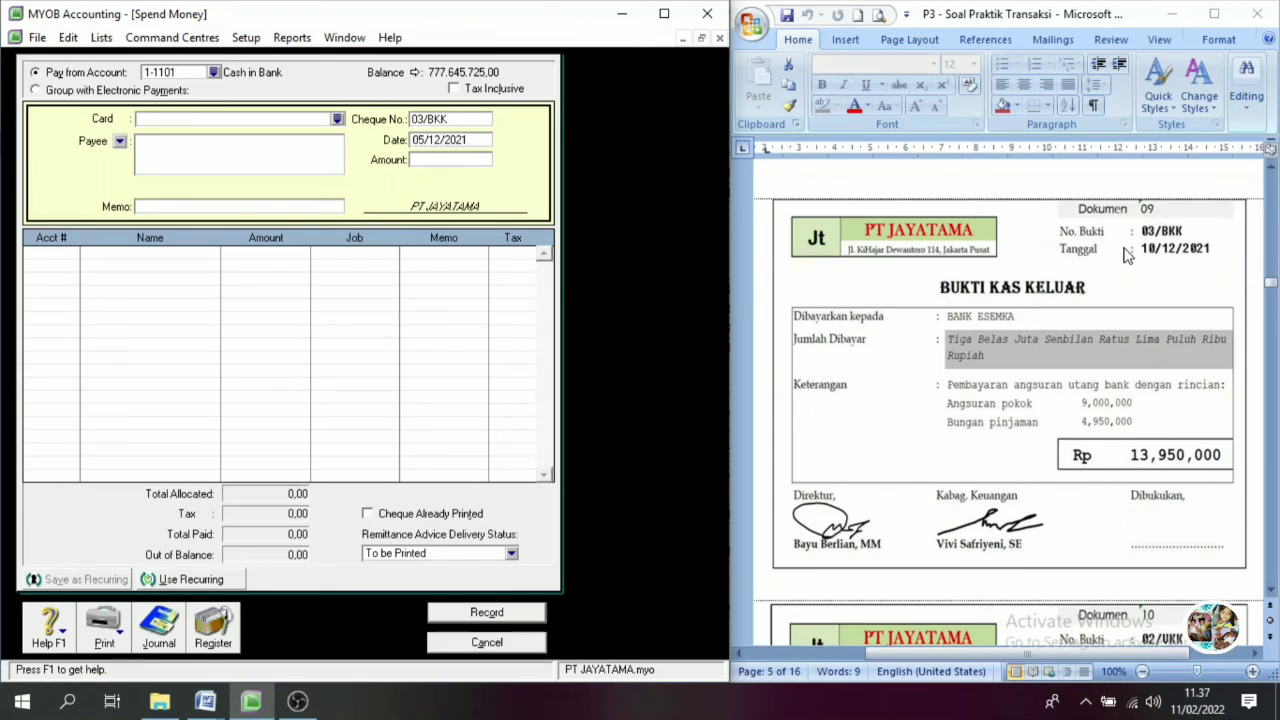
pyautogui.press('Tab')
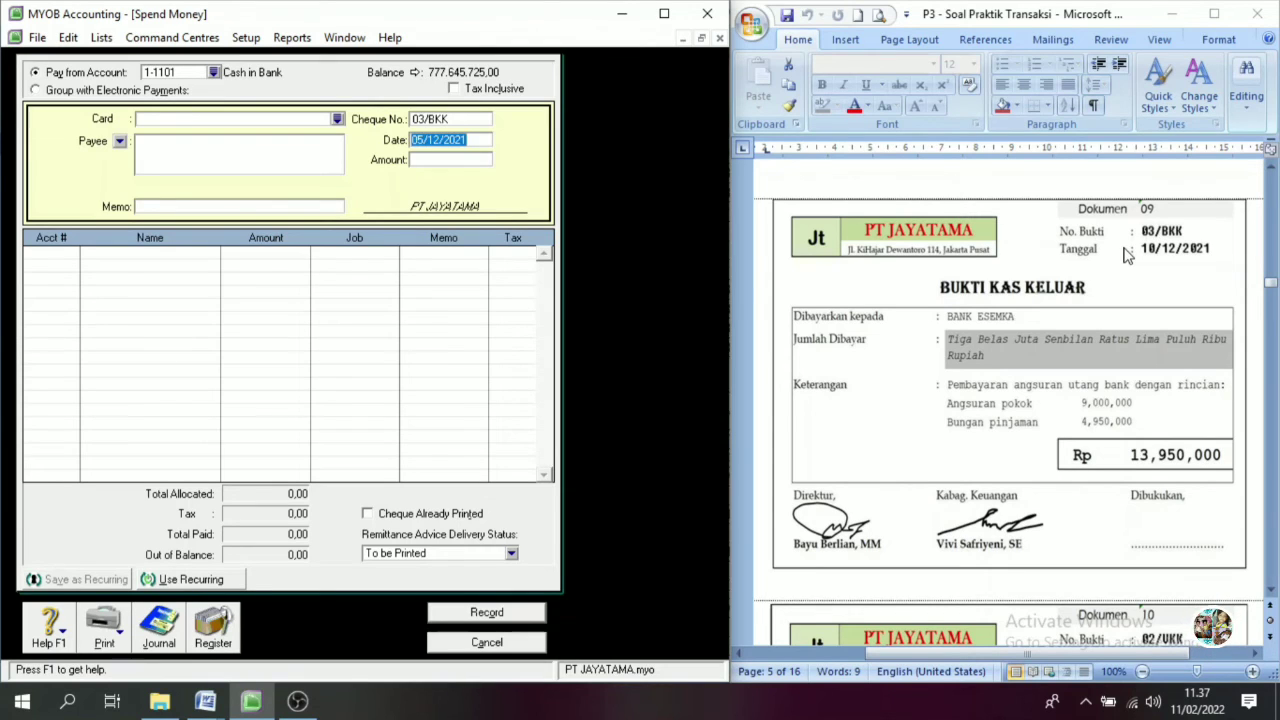
pyautogui.write('10')
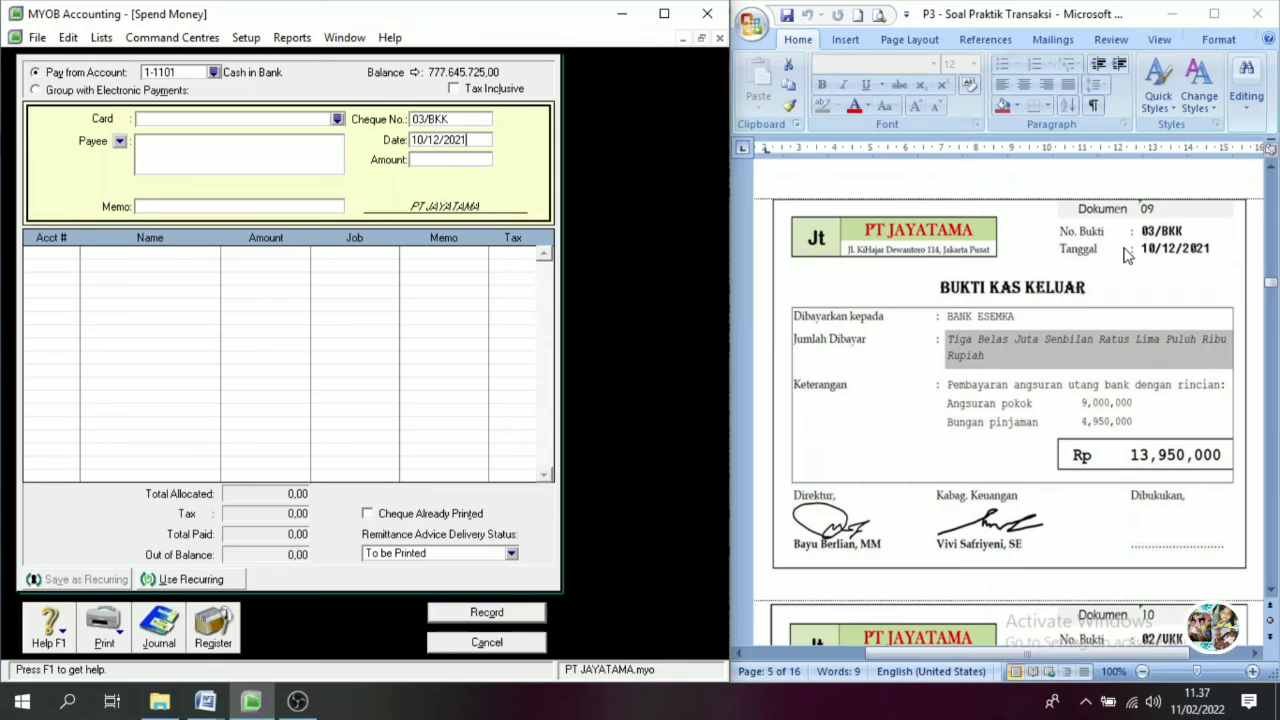
pyautogui.press('Tab')
pyautogui.write('1')
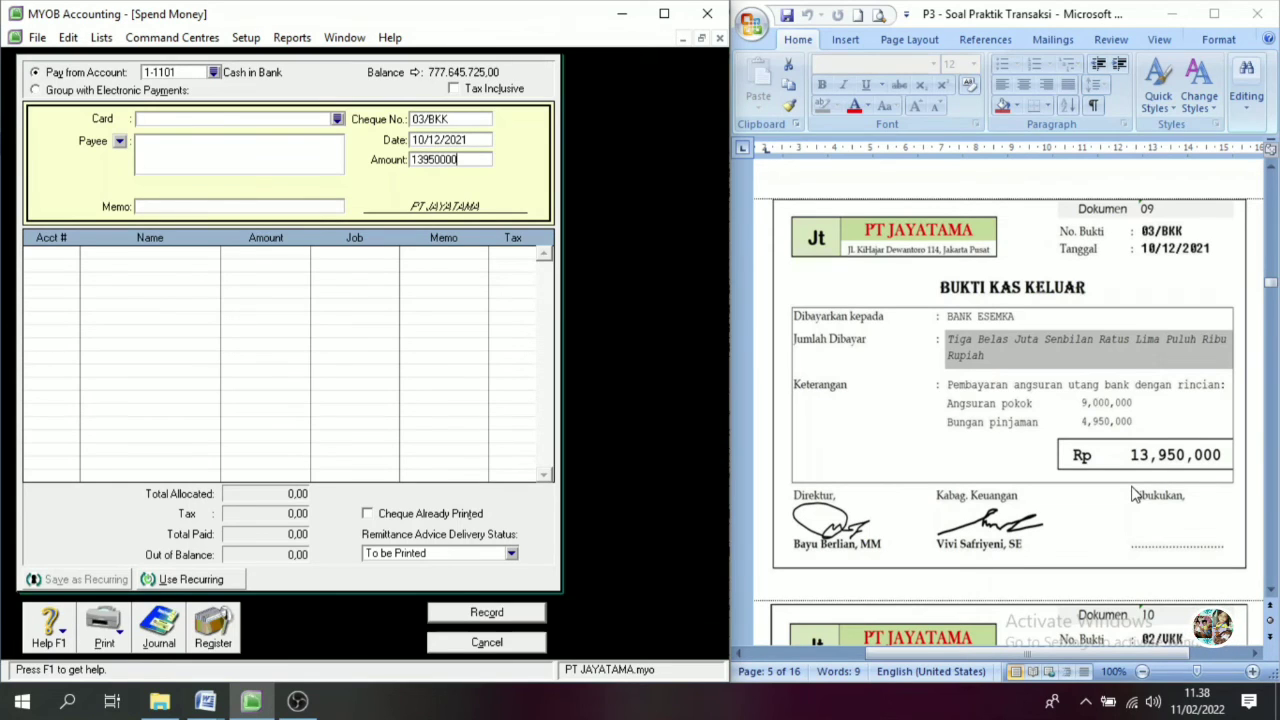
pyautogui.write('3.950.000')
# - Enter "Angsuran Bank" as the payment's memo
pyautogui.click(154, 207)
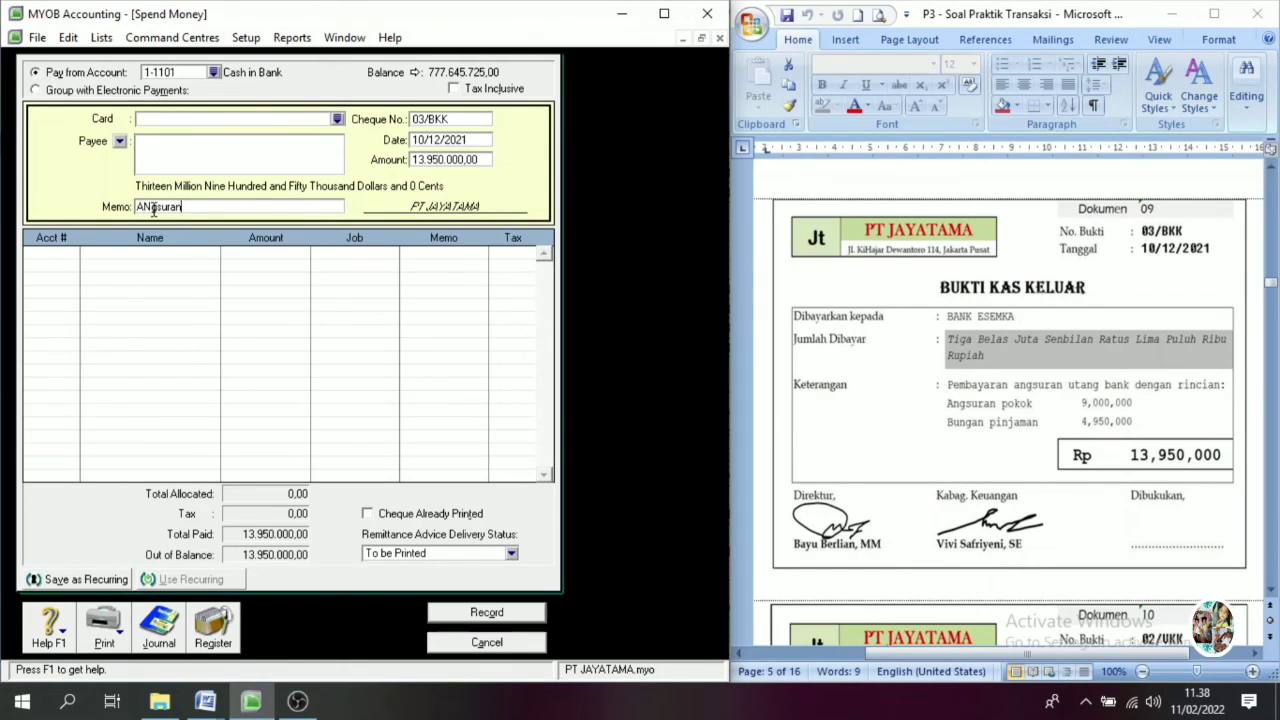
pyautogui.press('BackSpace')
pyautogui.press('BackSpace')
pyautogui.press('BackSpace')
pyautogui.press('BackSpace')
pyautogui.press('BackSpace')
pyautogui.press('BackSpace')
pyautogui.press('BackSpace')
pyautogui.write('An')
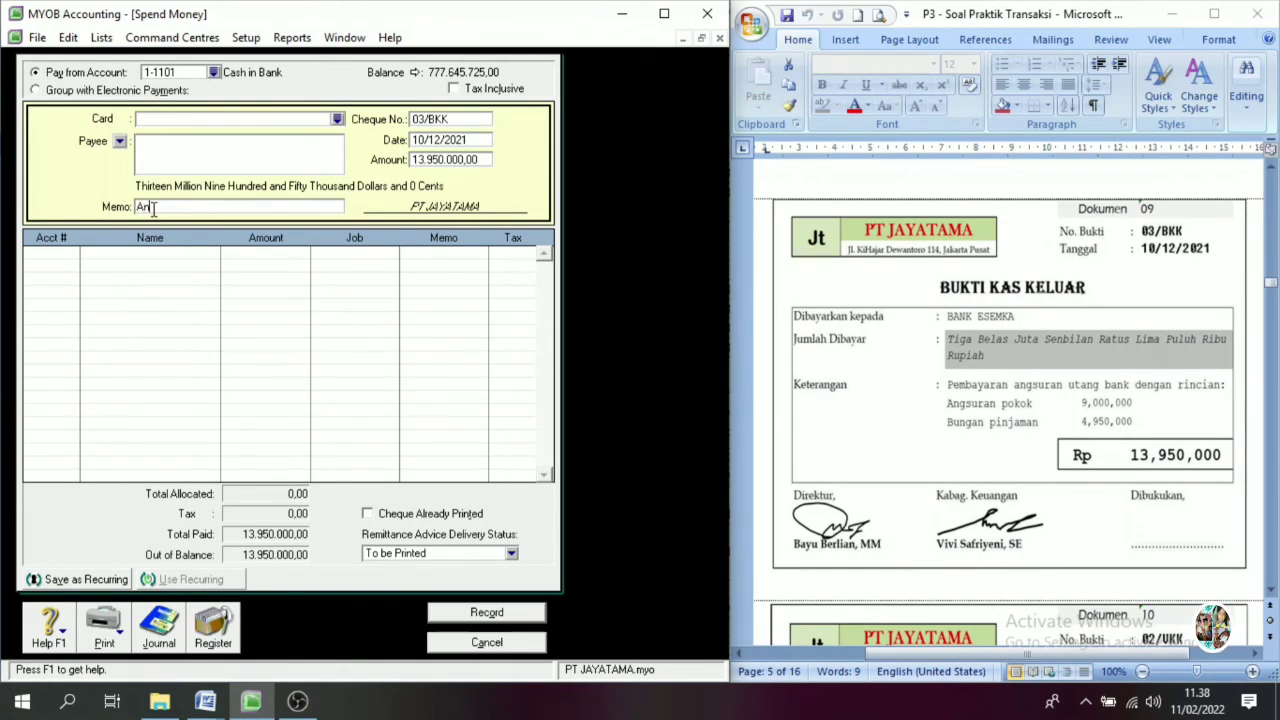
pyautogui.write('gsuran Bank')
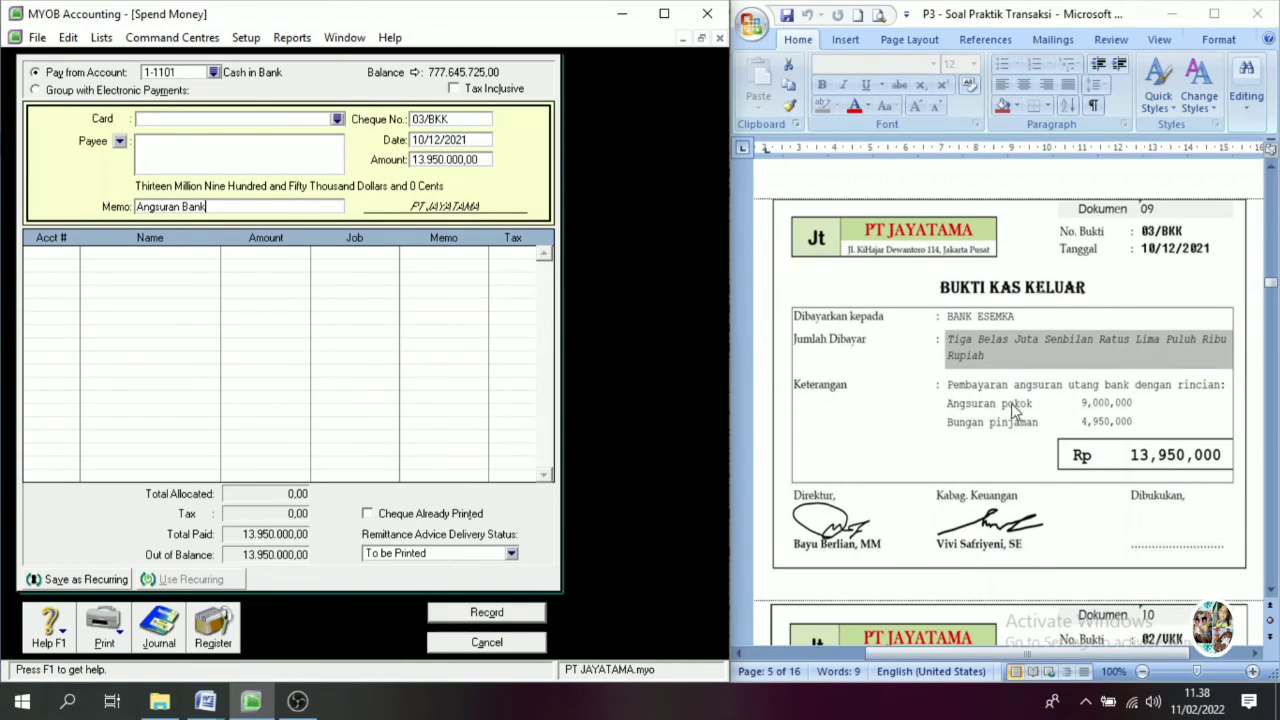
# - Allocate 9.000.000 of the payment to account 2-2101 Bank Loans on the first line
pyautogui.click(58, 254)
pyautogui.write('6')
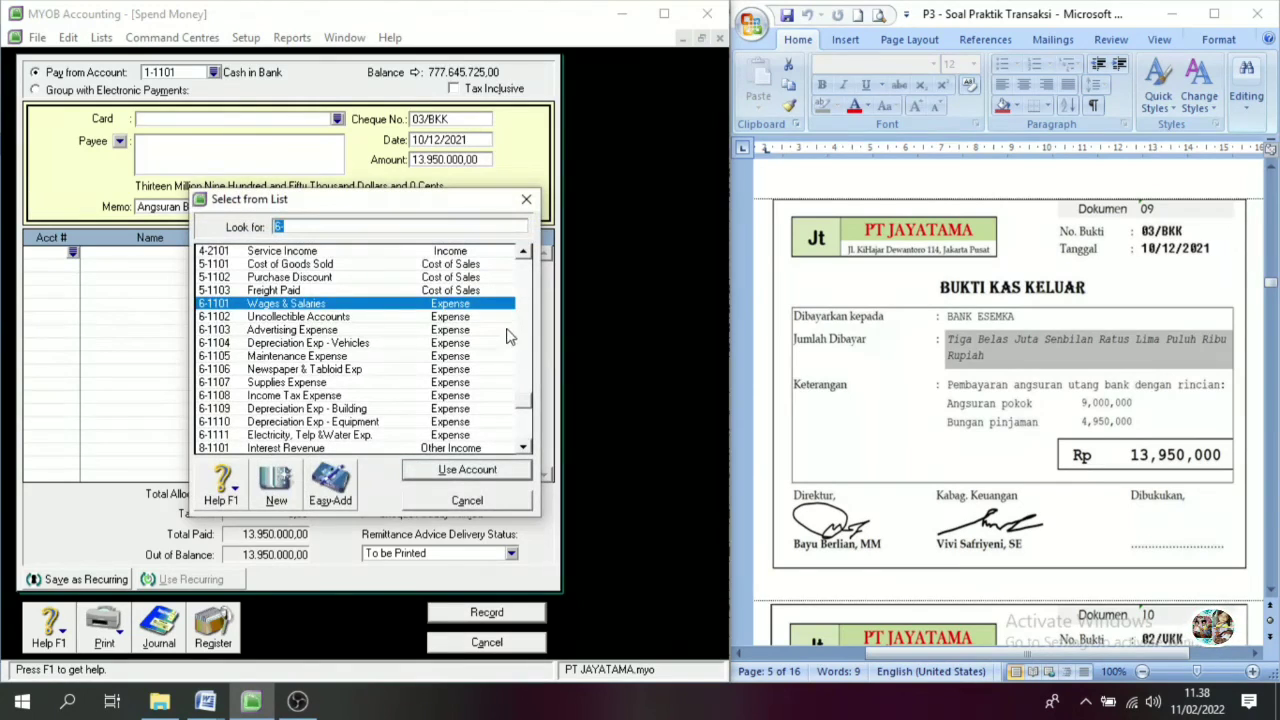
pyautogui.moveTo(528, 421); pyautogui.dragTo(523, 340)
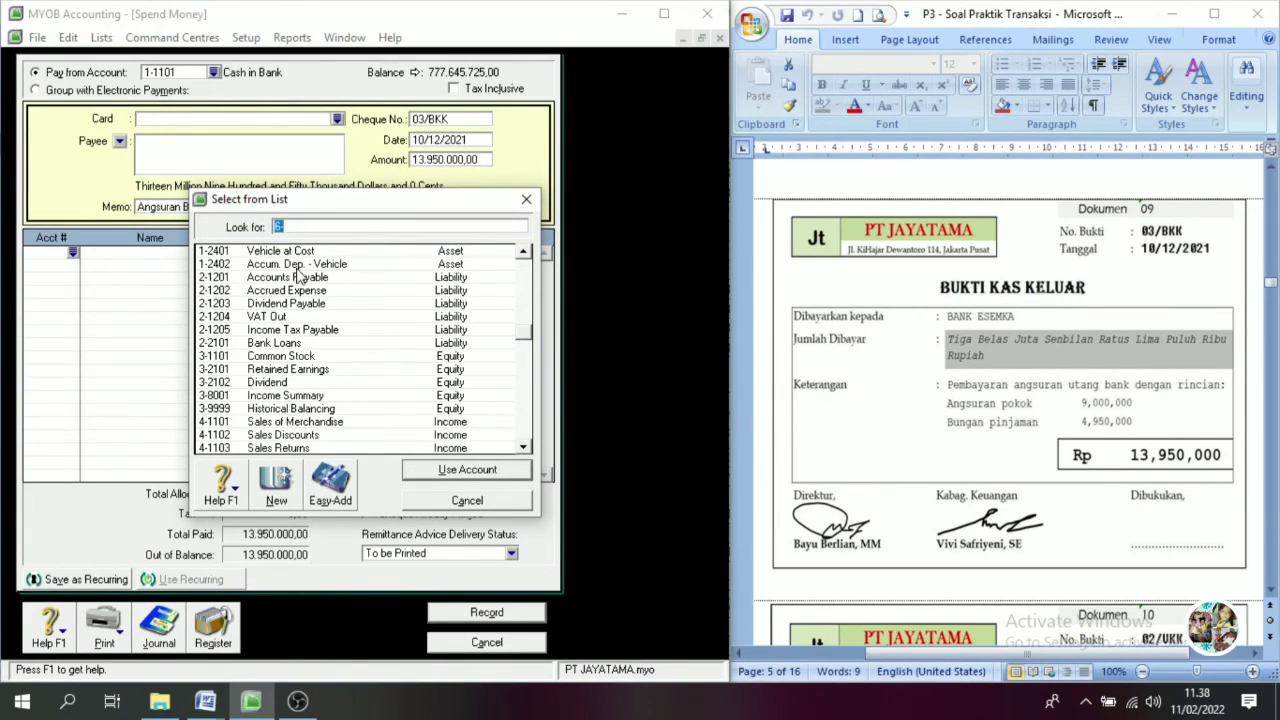
pyautogui.click(524, 253)
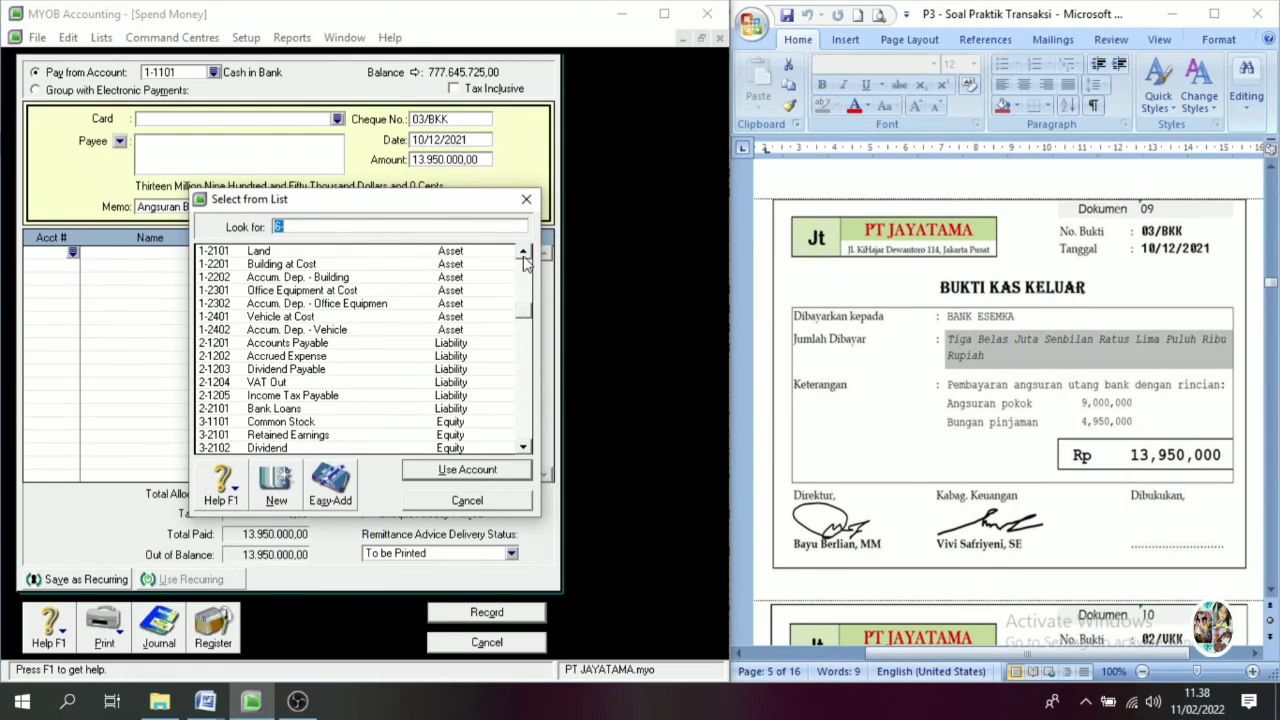
pyautogui.click(288, 410)
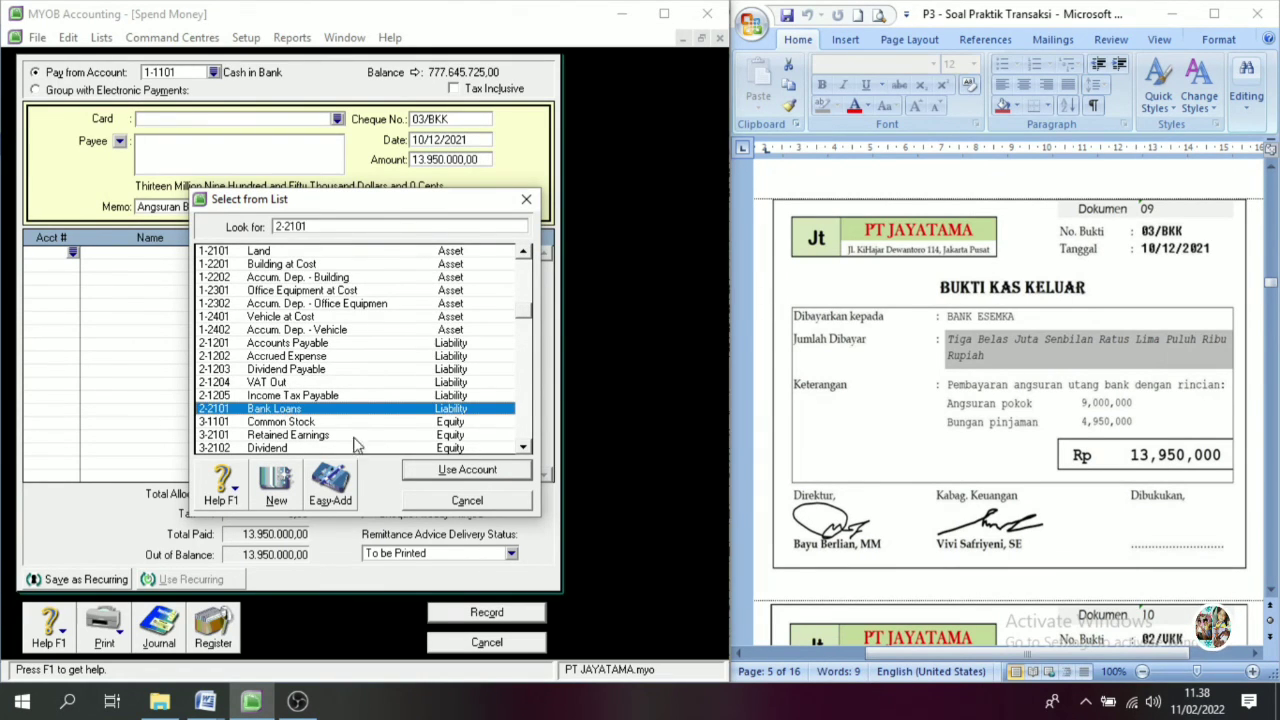
pyautogui.click(466, 470)
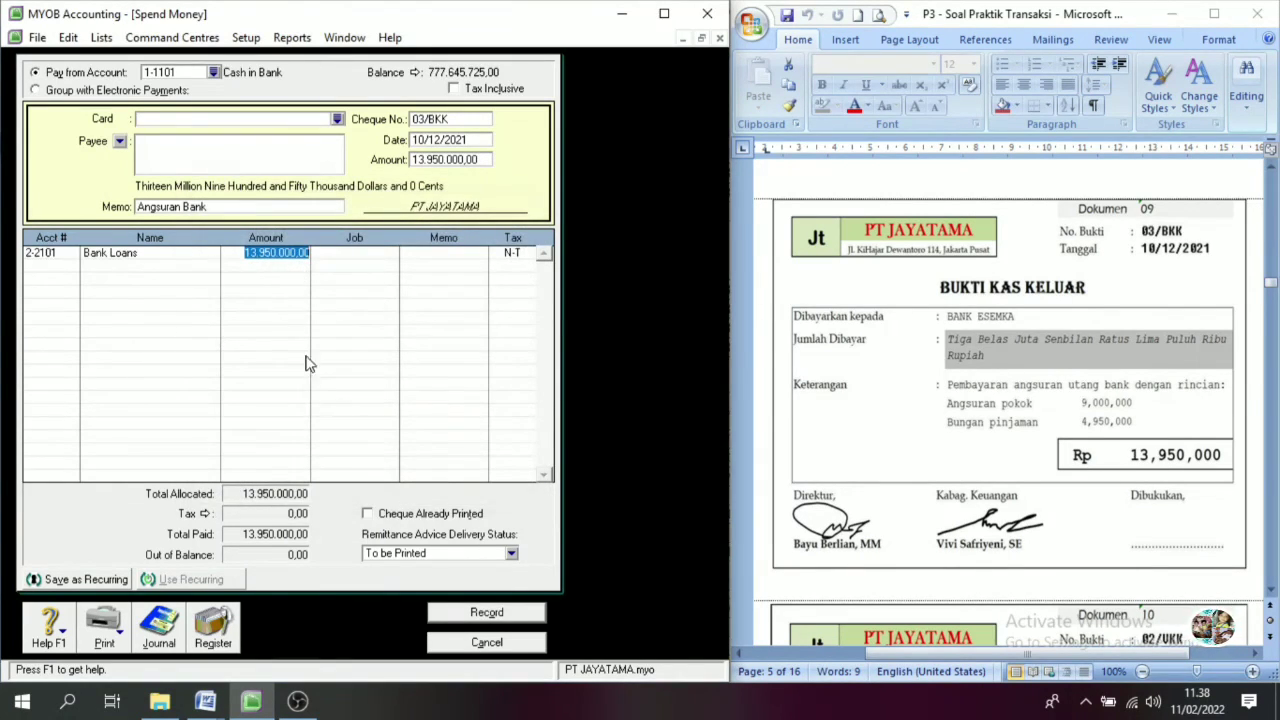
pyautogui.write('9.000.')
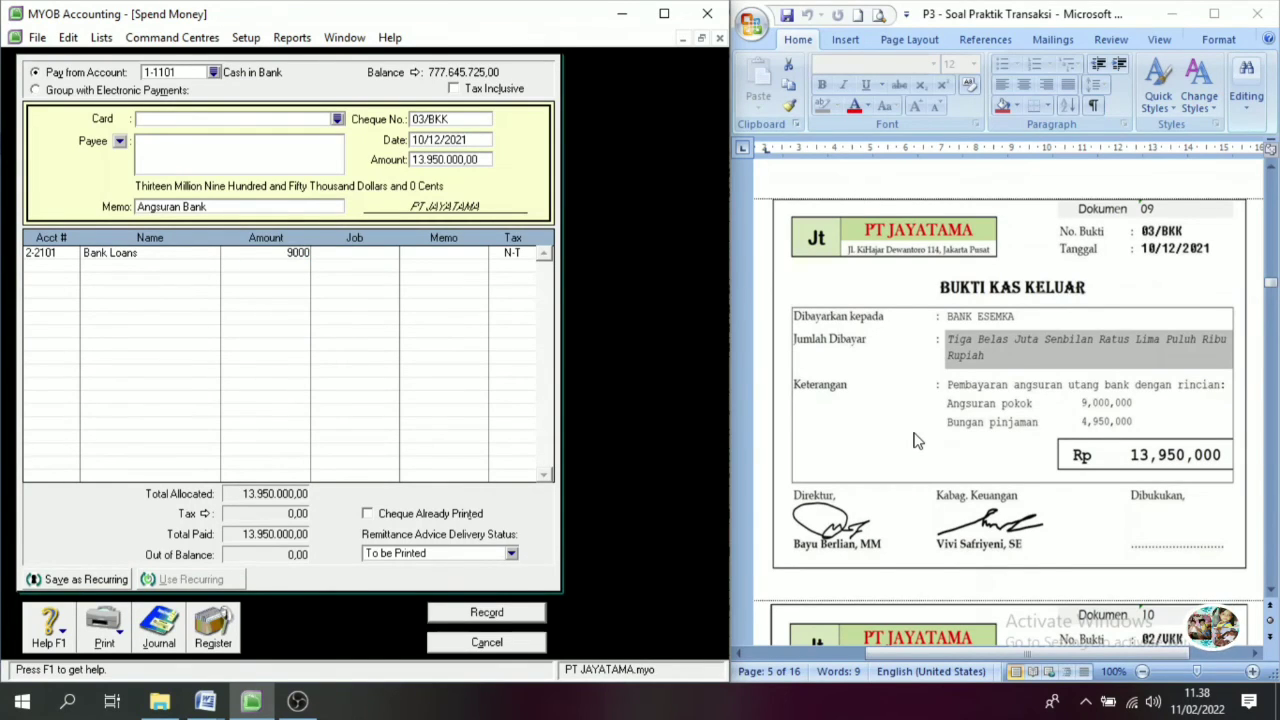
pyautogui.write('000')
pyautogui.press('Tab')
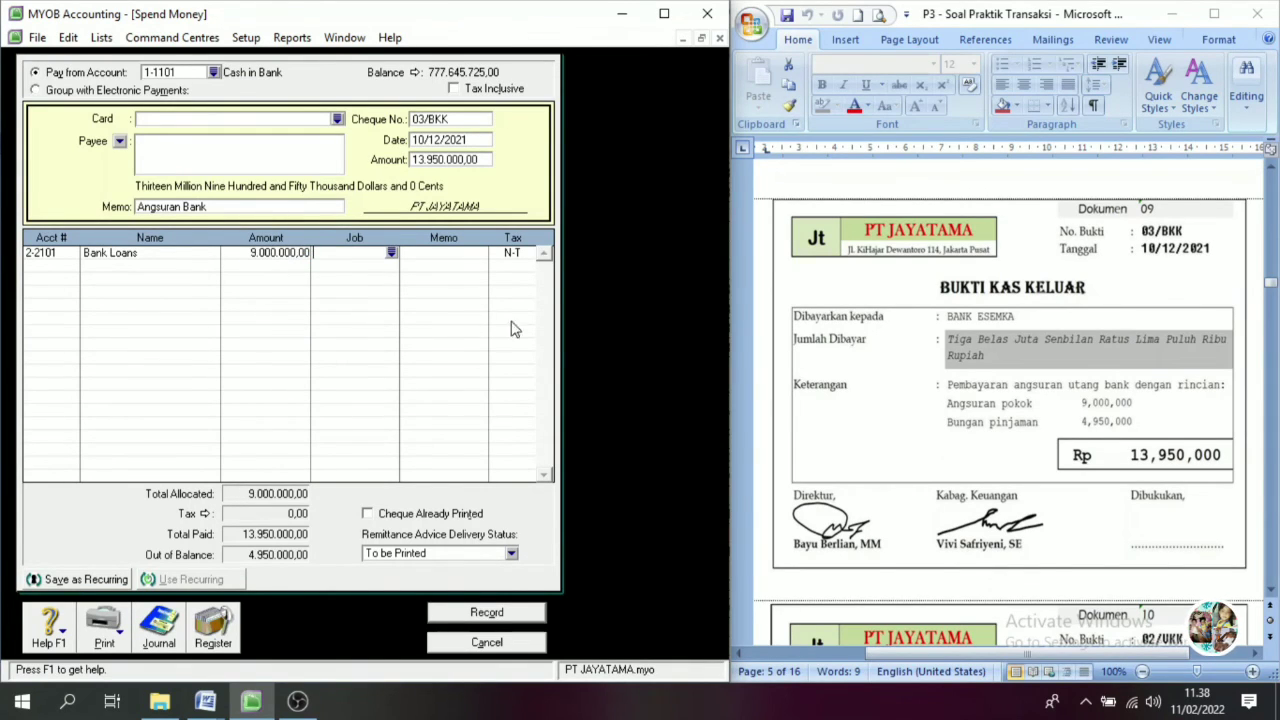
# - Allocate the remaining 4.950.000 to account 9-1101 Interest Expense on the second line and record the payment
pyautogui.click(58, 266)
pyautogui.write('6')
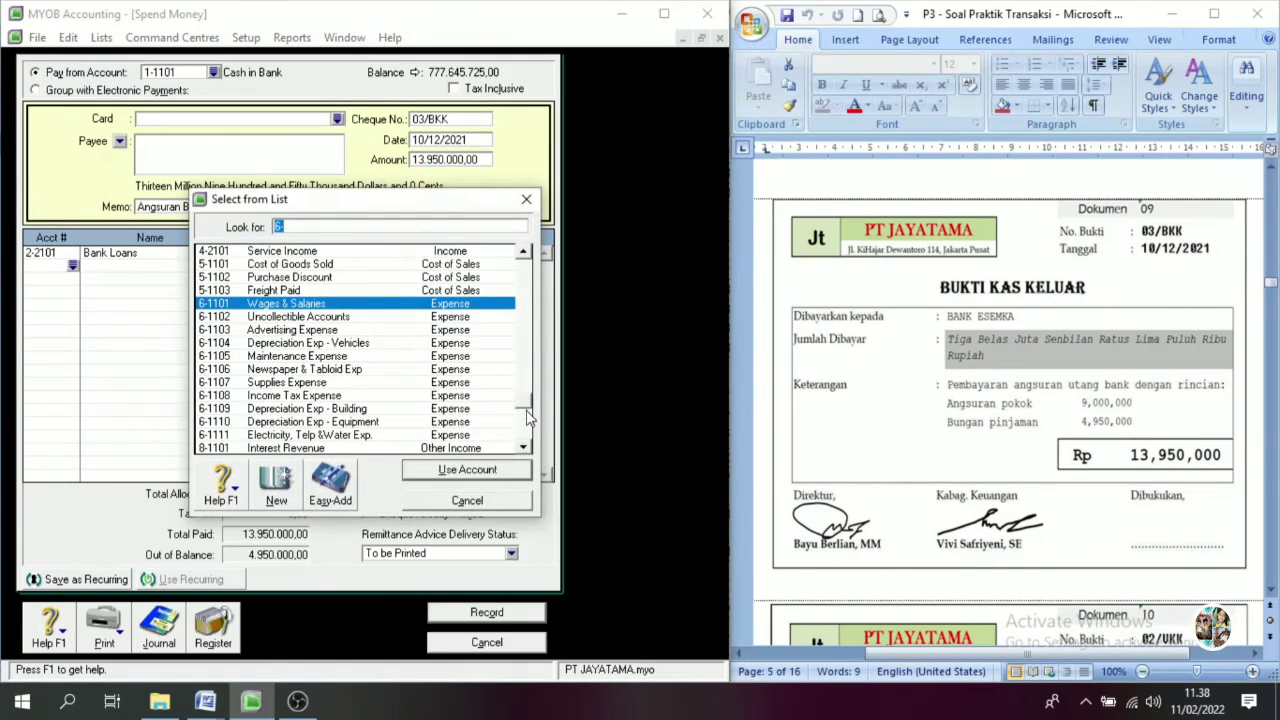
pyautogui.moveTo(526, 405); pyautogui.dragTo(522, 447)
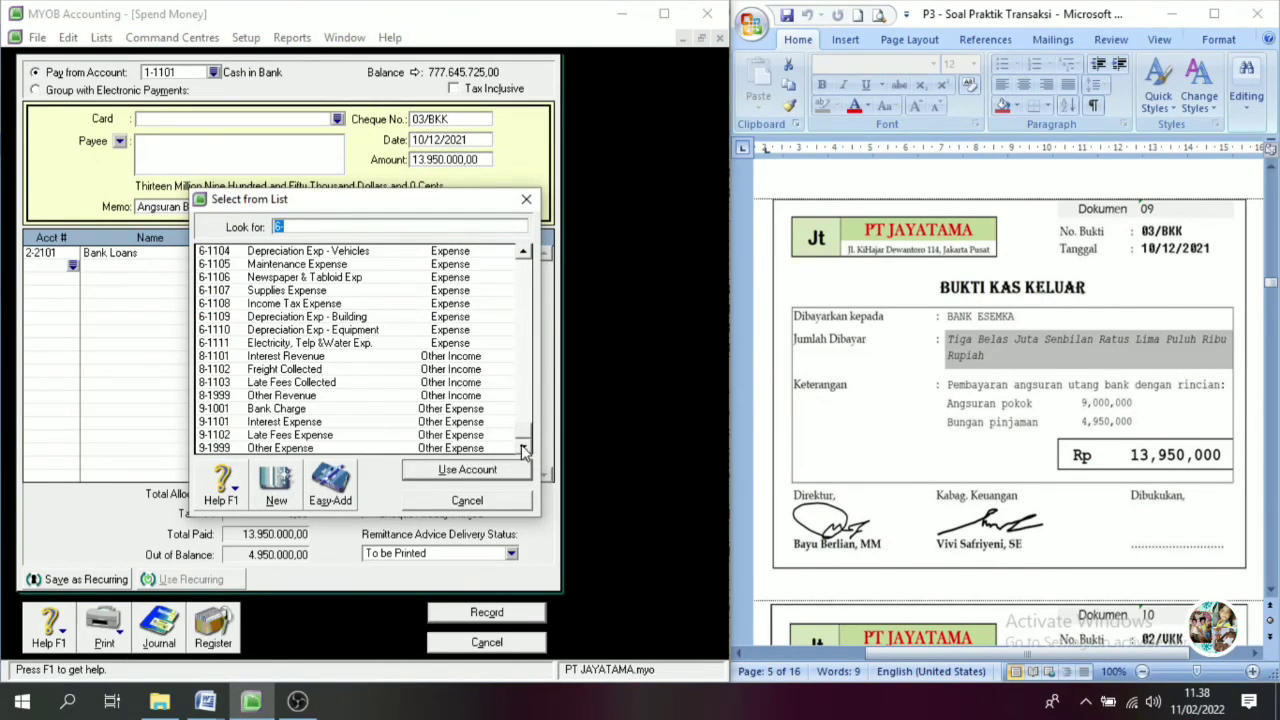
pyautogui.click(287, 424)
pyautogui.click(467, 476)
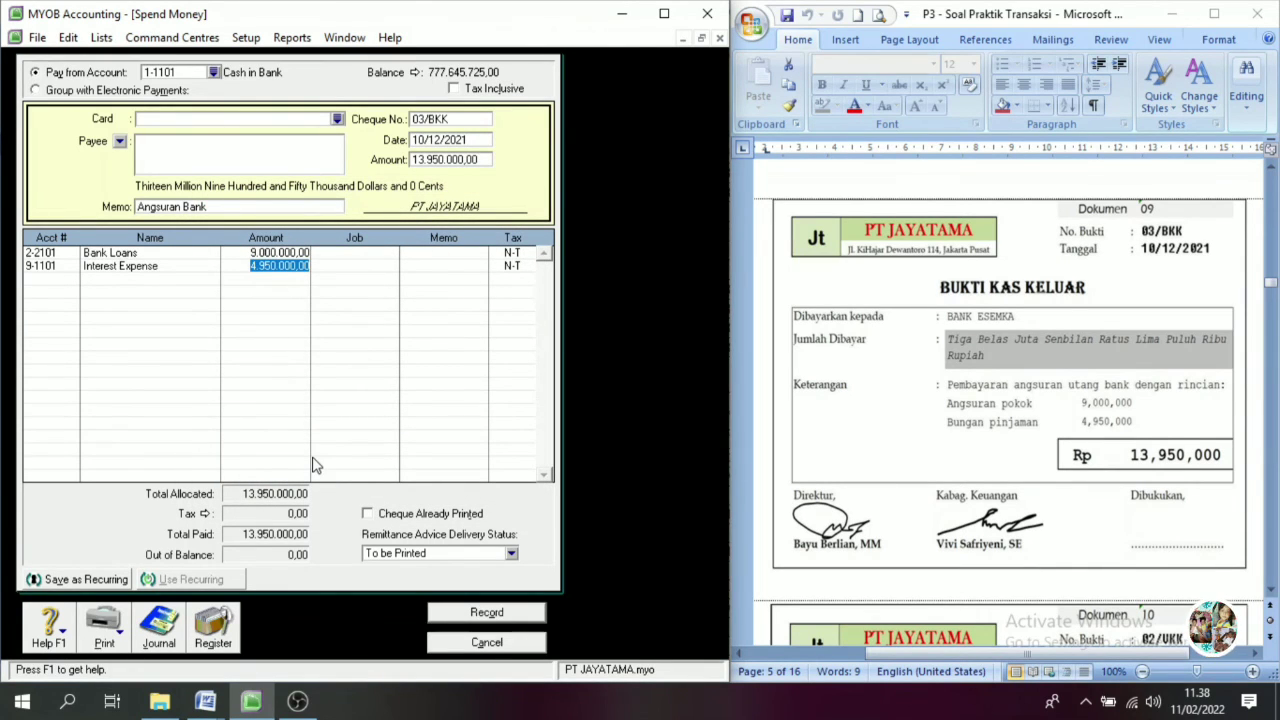
pyautogui.press('Tab')
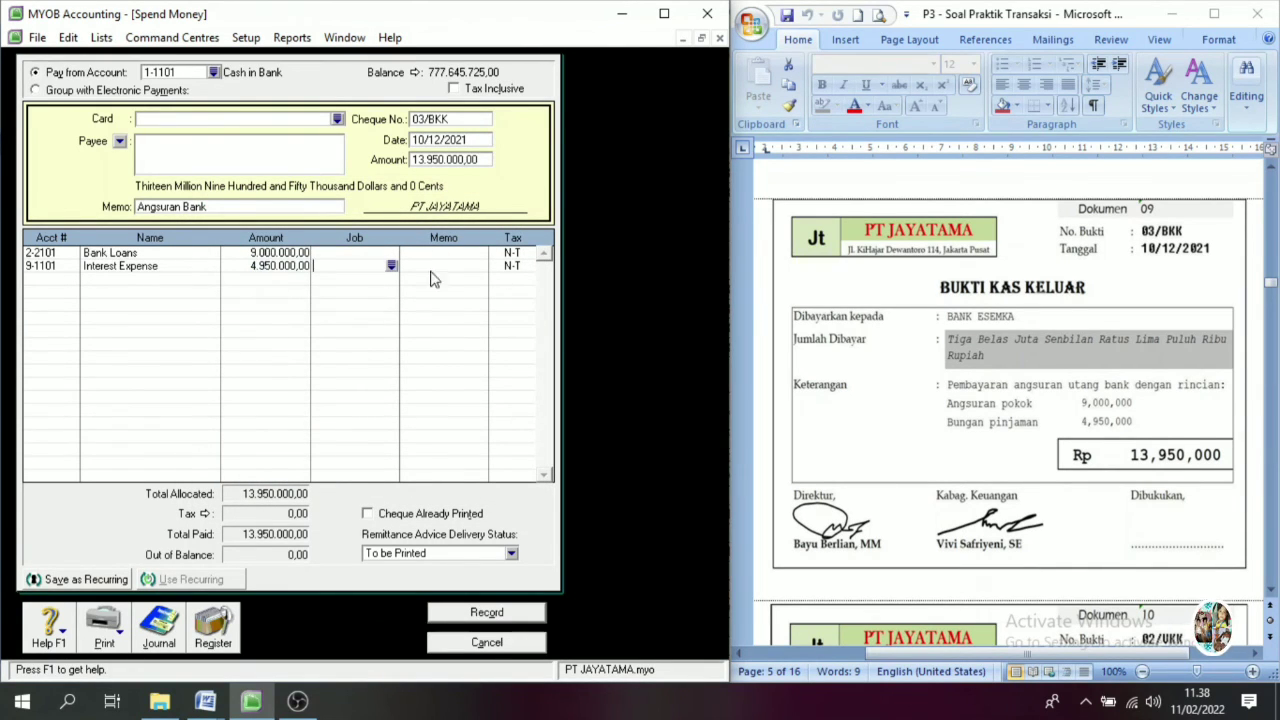
pyautogui.click(505, 619)
pyautogui.click(487, 642)
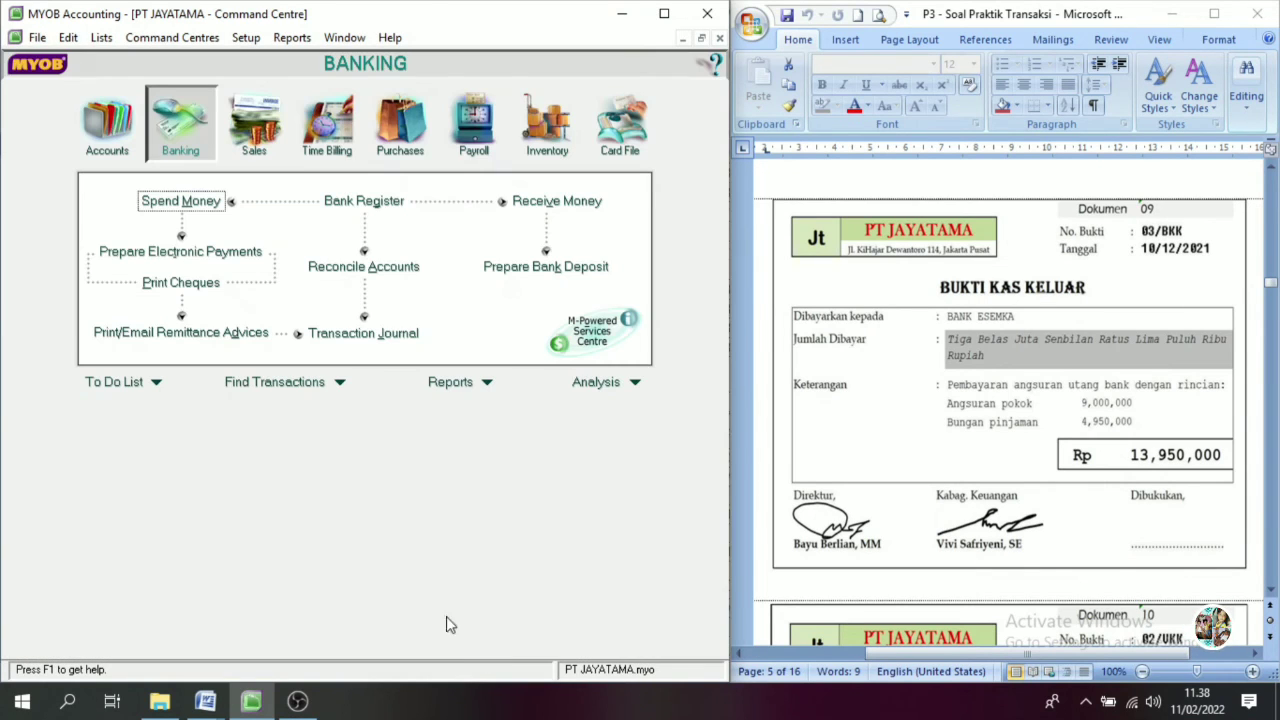
# - Bring Dokumen 10 into view and start a Spend Money entry paid from account 1-1102 Petty Cash
pyautogui.click(1272, 592)
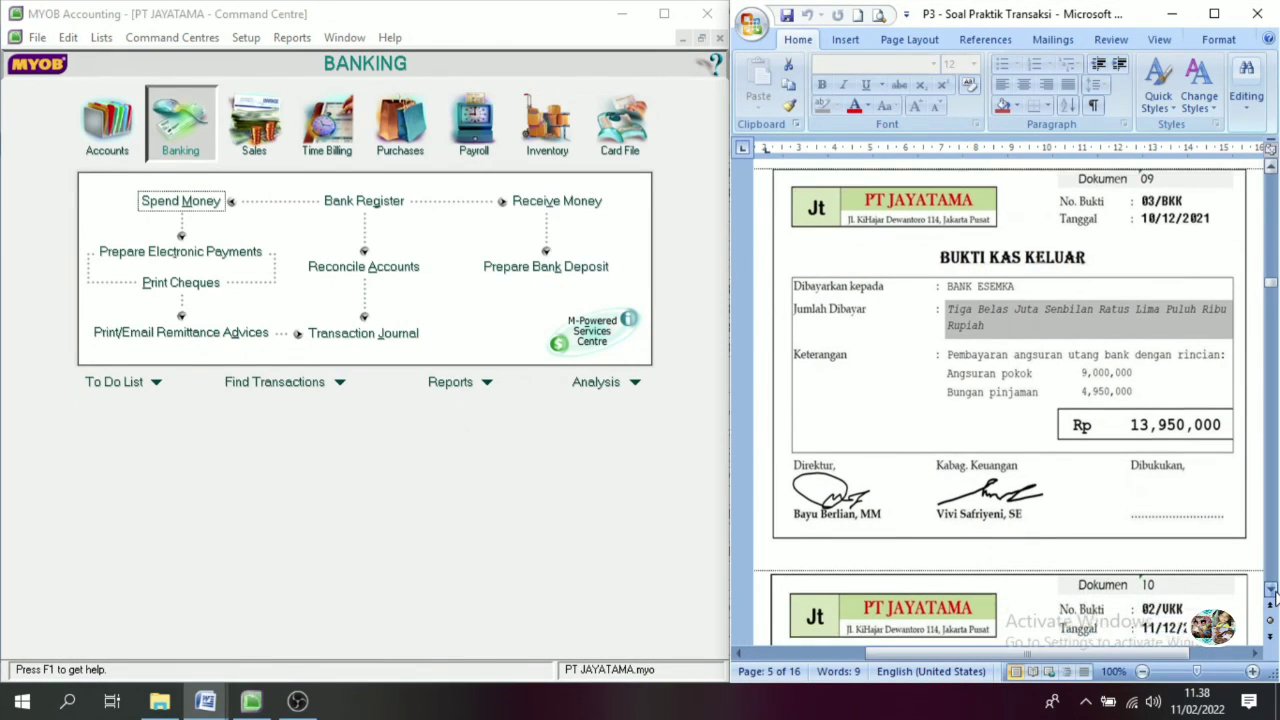
pyautogui.click(1272, 592)
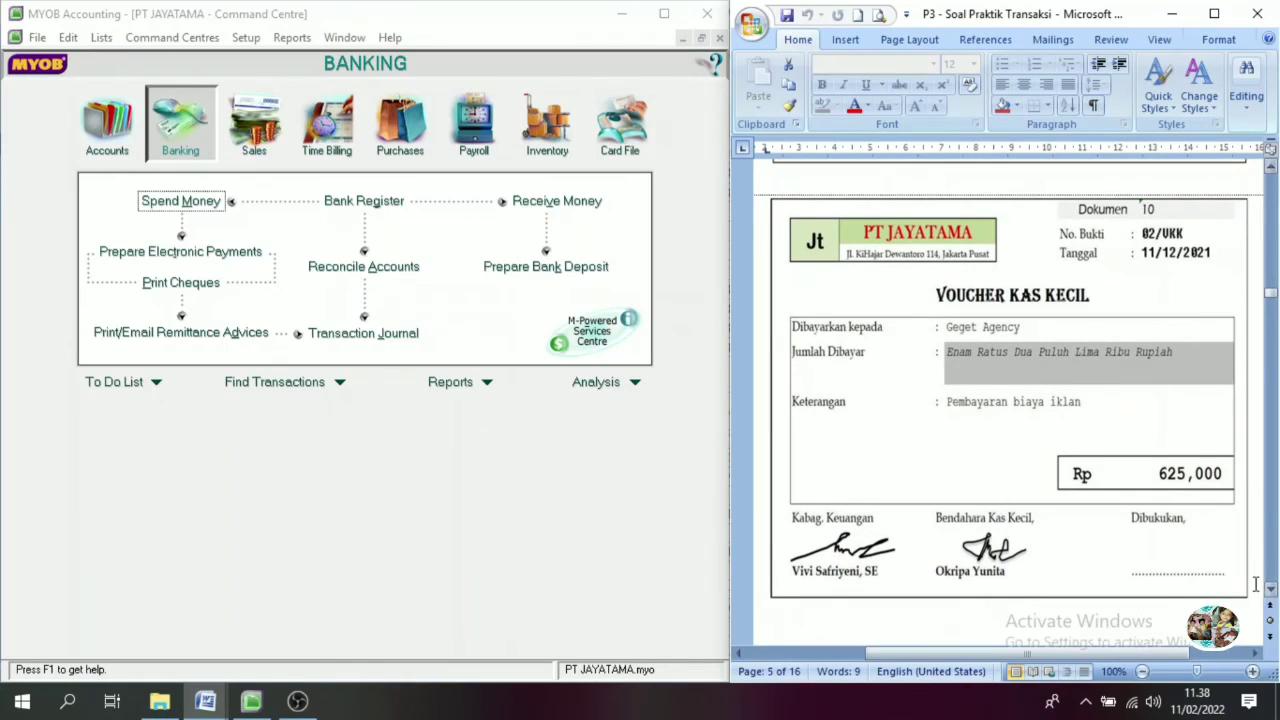
pyautogui.click(1272, 592)
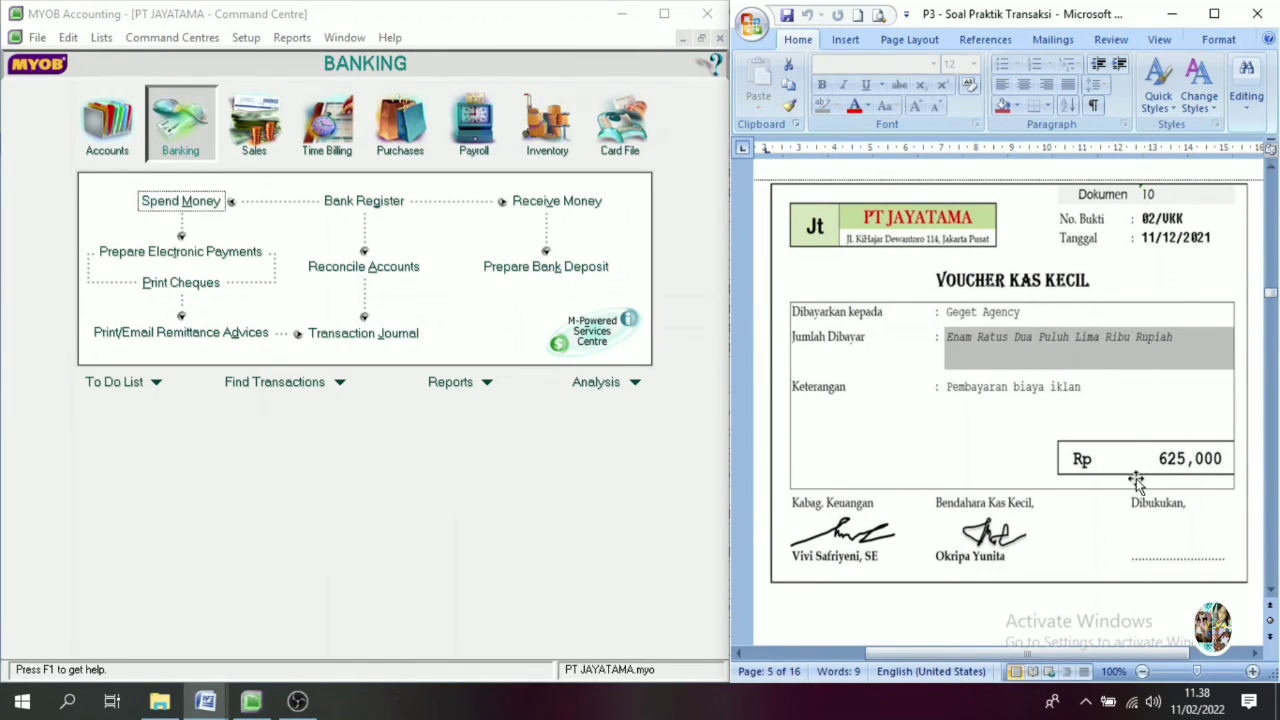
pyautogui.click(181, 201)
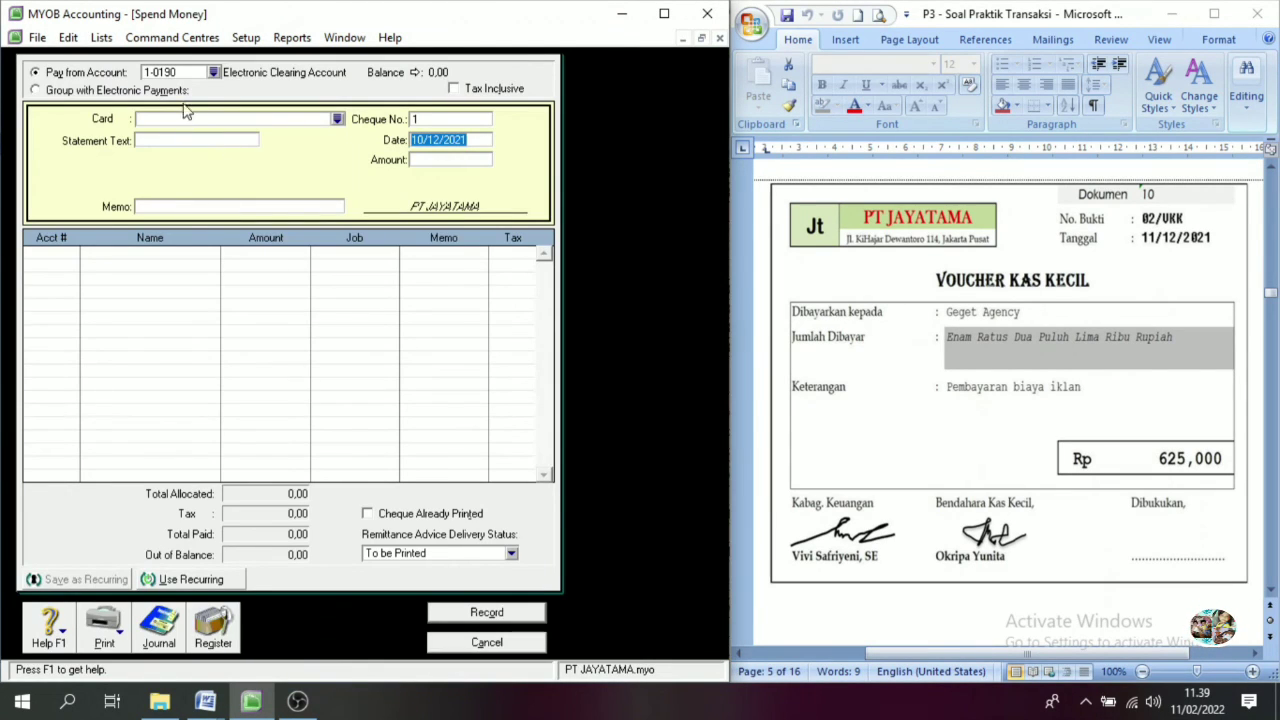
pyautogui.click(213, 73)
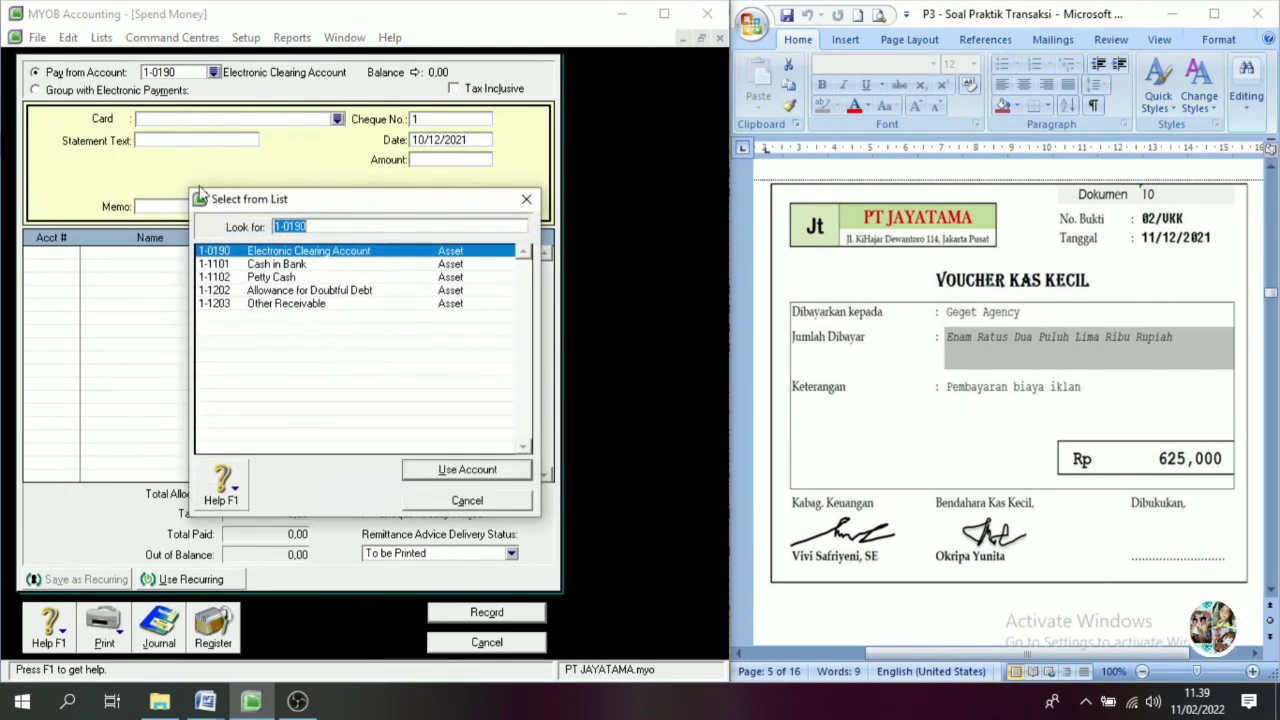
pyautogui.click(283, 279)
pyautogui.click(492, 472)
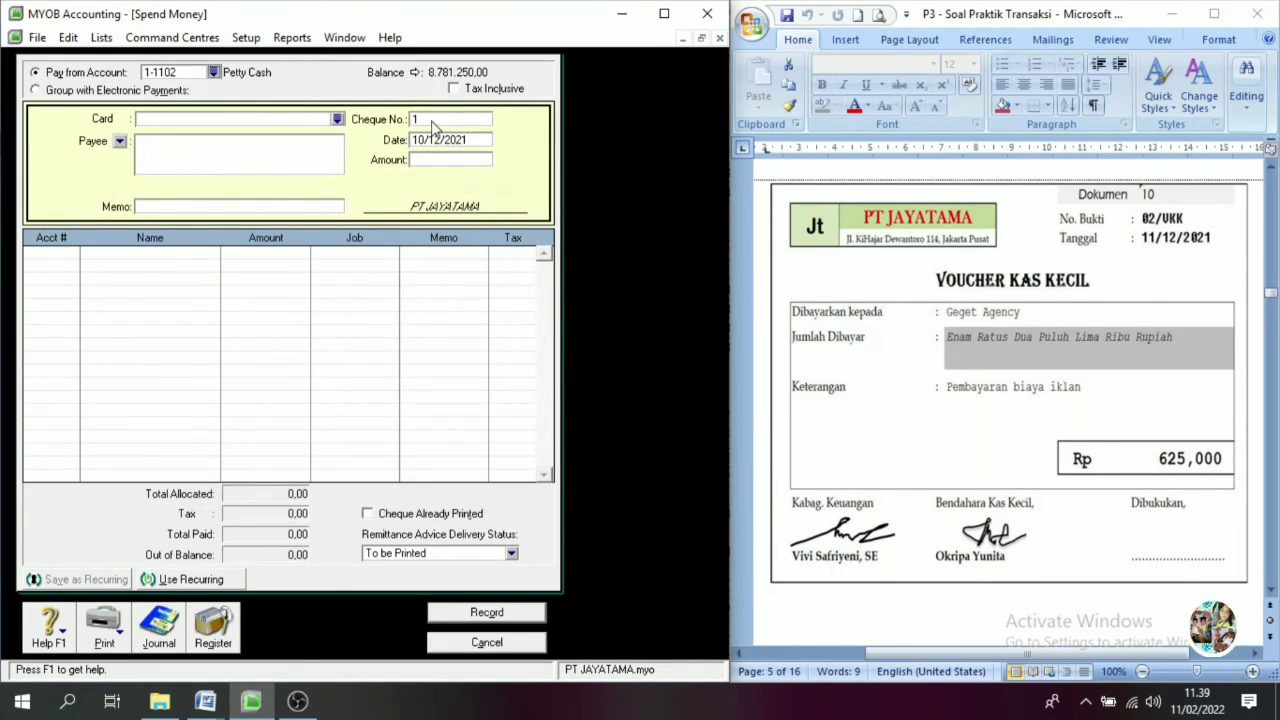
# - Set the payment's cheque number to 02/UKK and its date to 11/12/2021
pyautogui.click(432, 120)
pyautogui.write('02/')
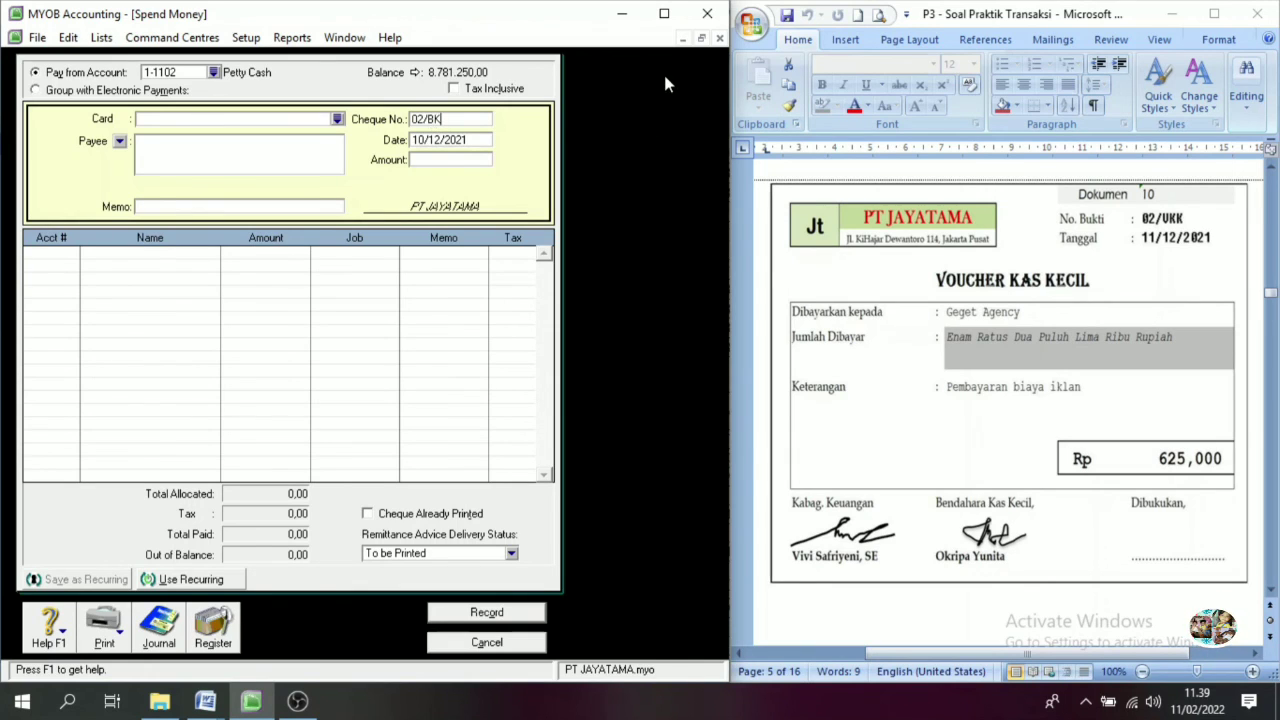
pyautogui.write('UKK')
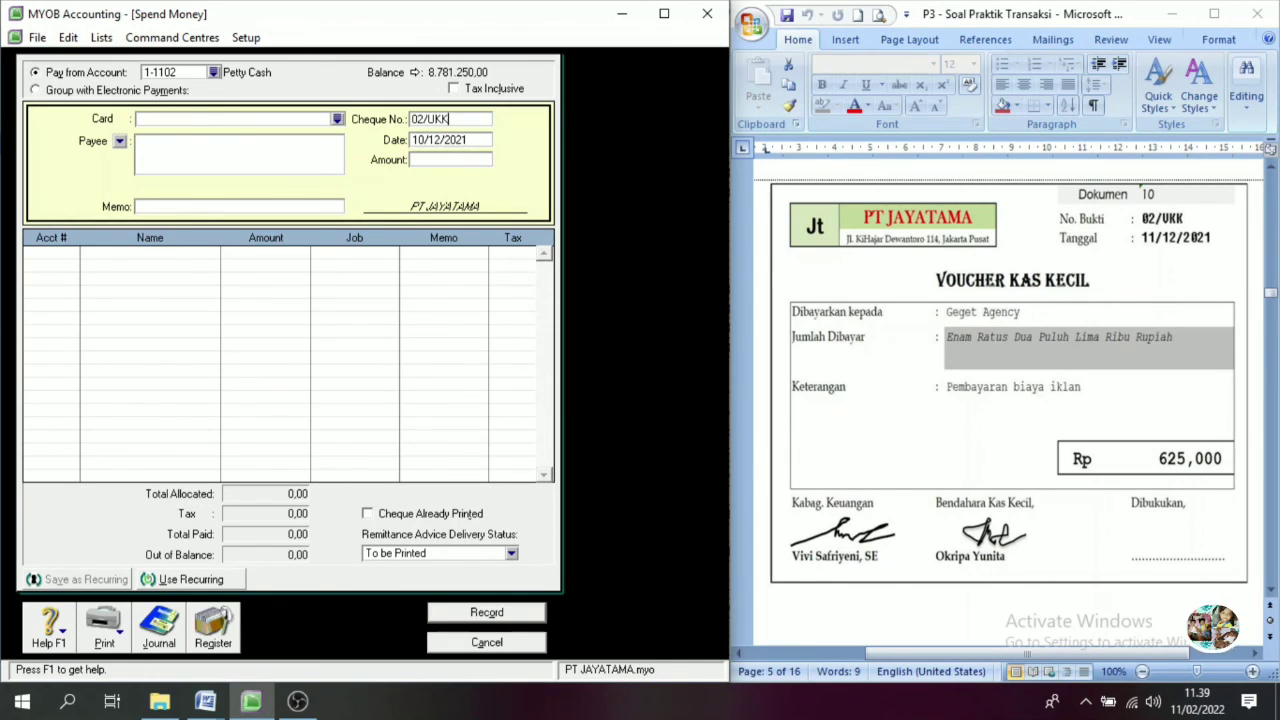
pyautogui.press('Tab')
pyautogui.press('Tab')
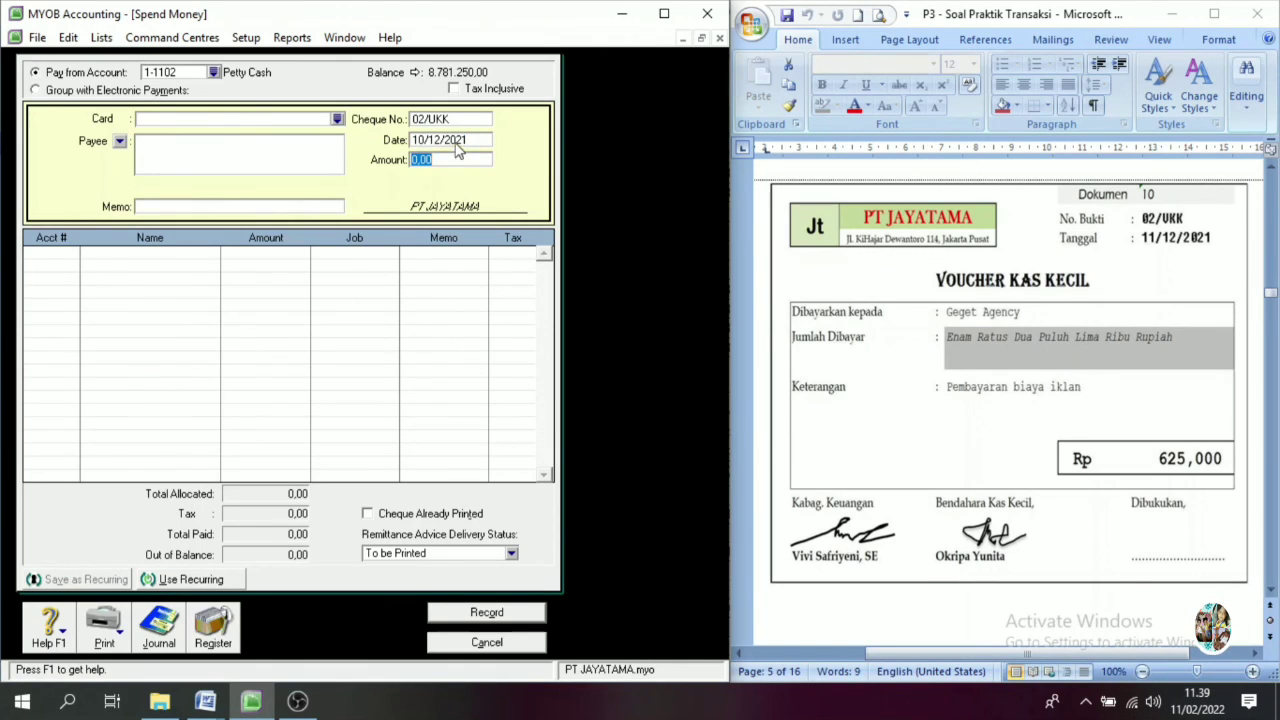
pyautogui.click(456, 143)
pyautogui.write('11')
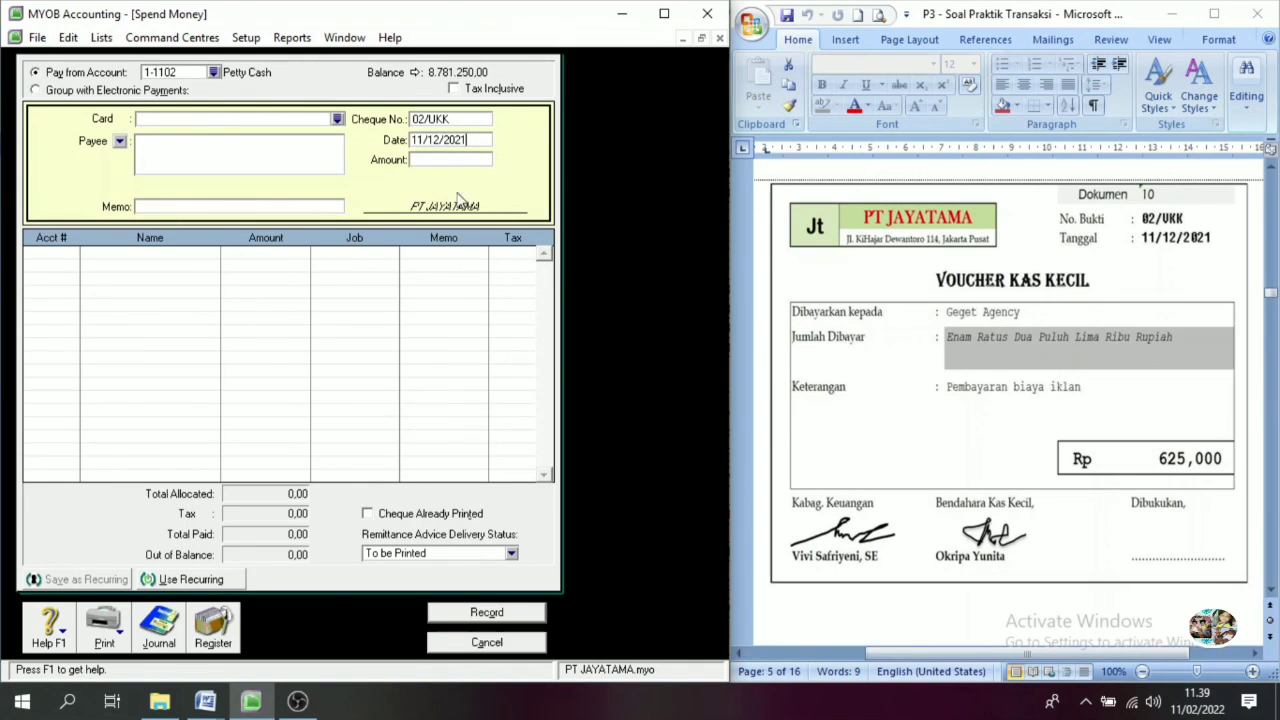
pyautogui.press('Tab')
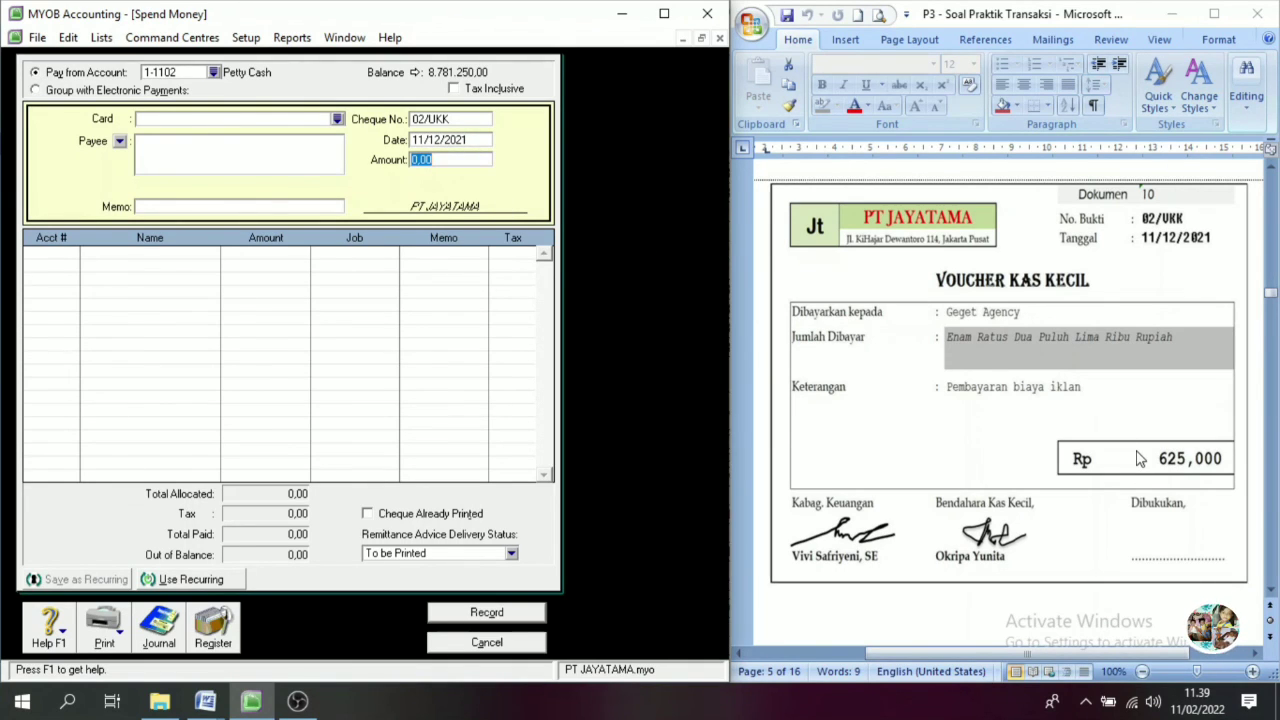
# - Set the payment's amount to 625.000 and enter "Biaya klan" as its memo
pyautogui.write('625')
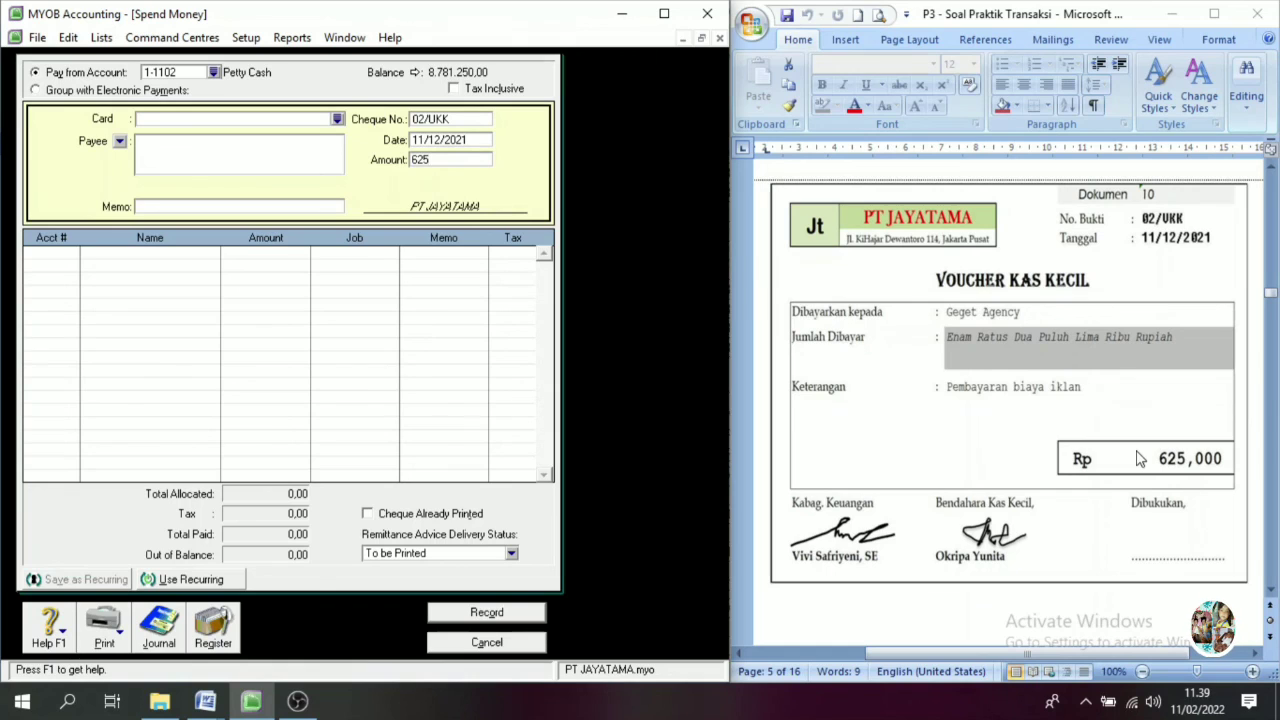
pyautogui.write('.000')
pyautogui.press('Tab')
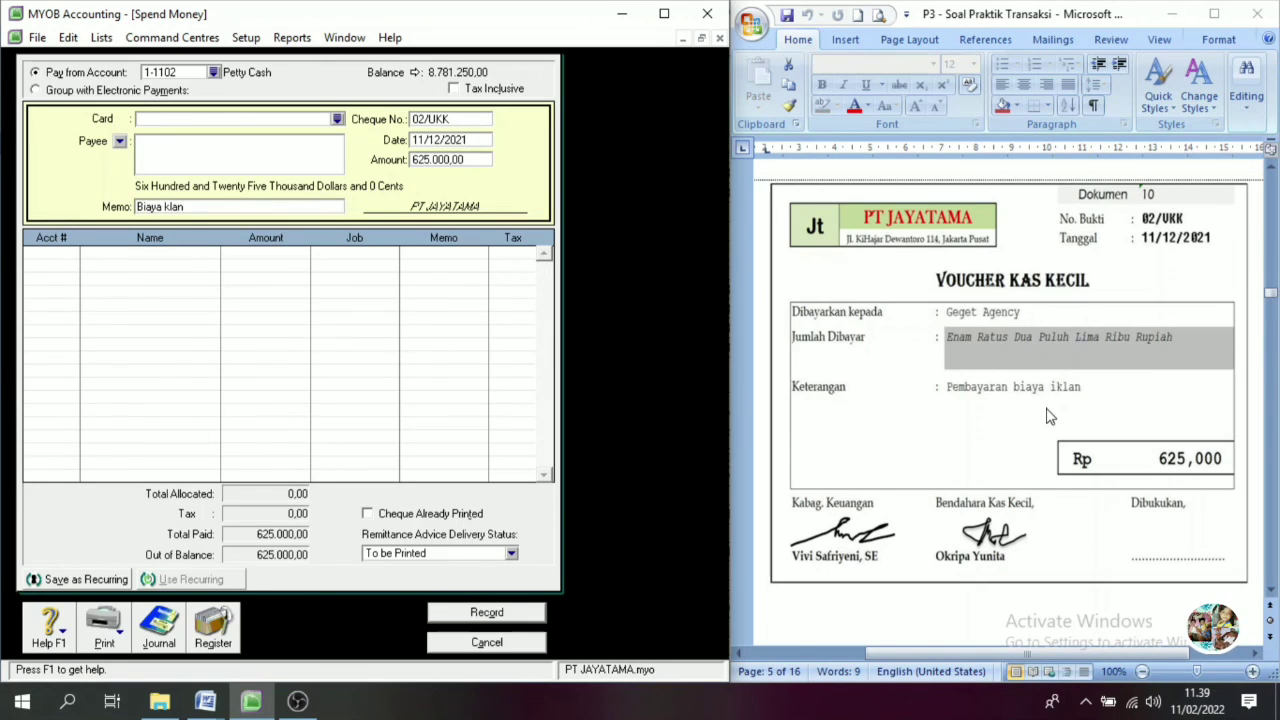
# - Record the 02/UKK payment against account 6-1103 Advertising Expense and maximize the accounting window
pyautogui.click(60, 256)
pyautogui.write('66-1103')
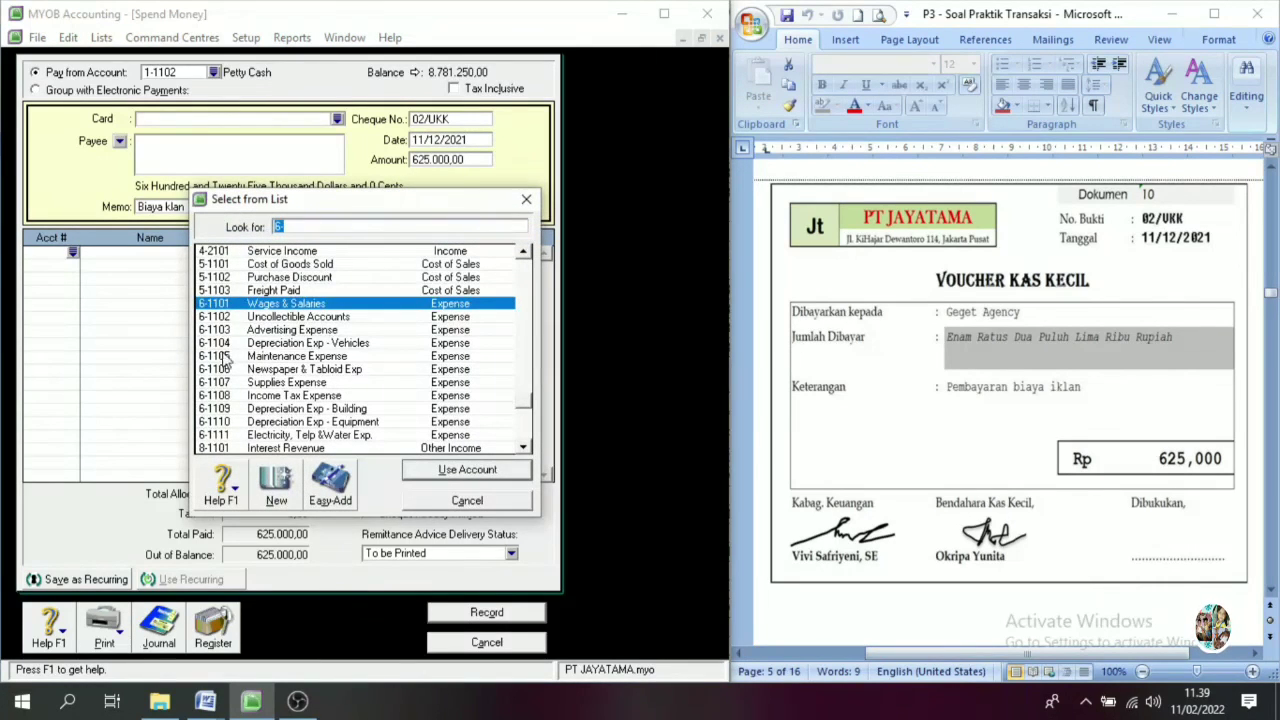
pyautogui.click(465, 471)
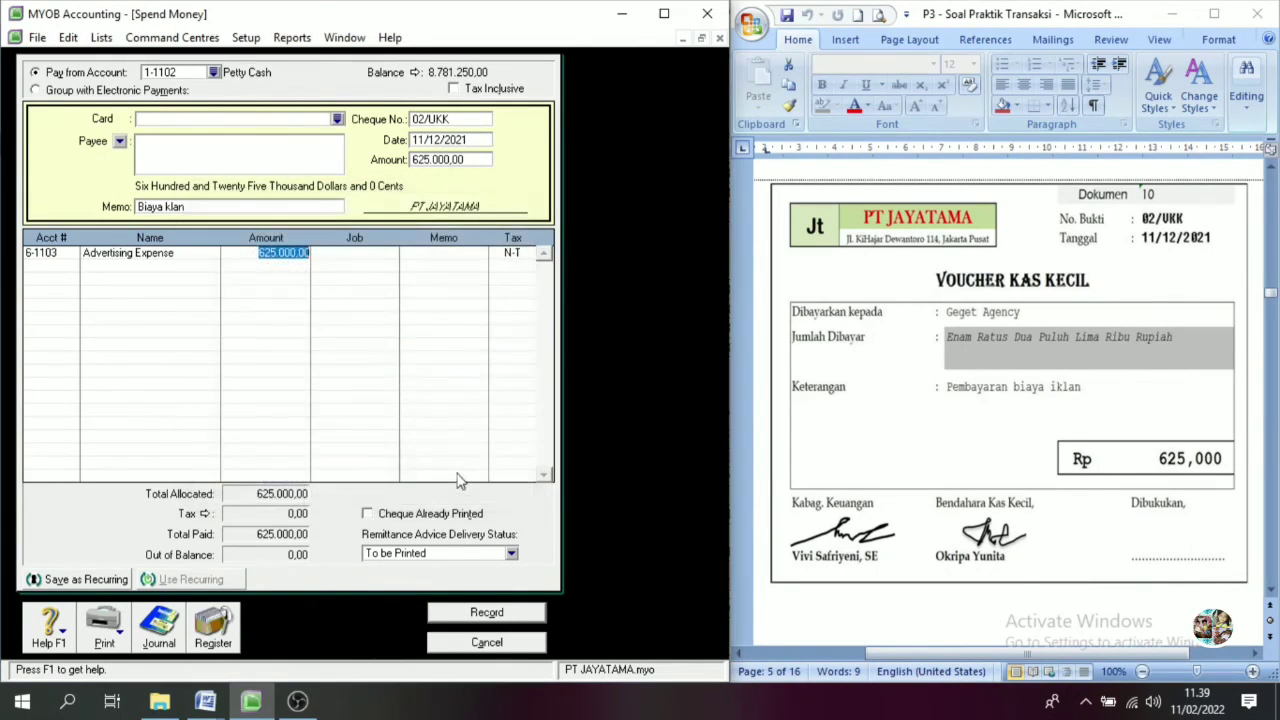
pyautogui.click(492, 612)
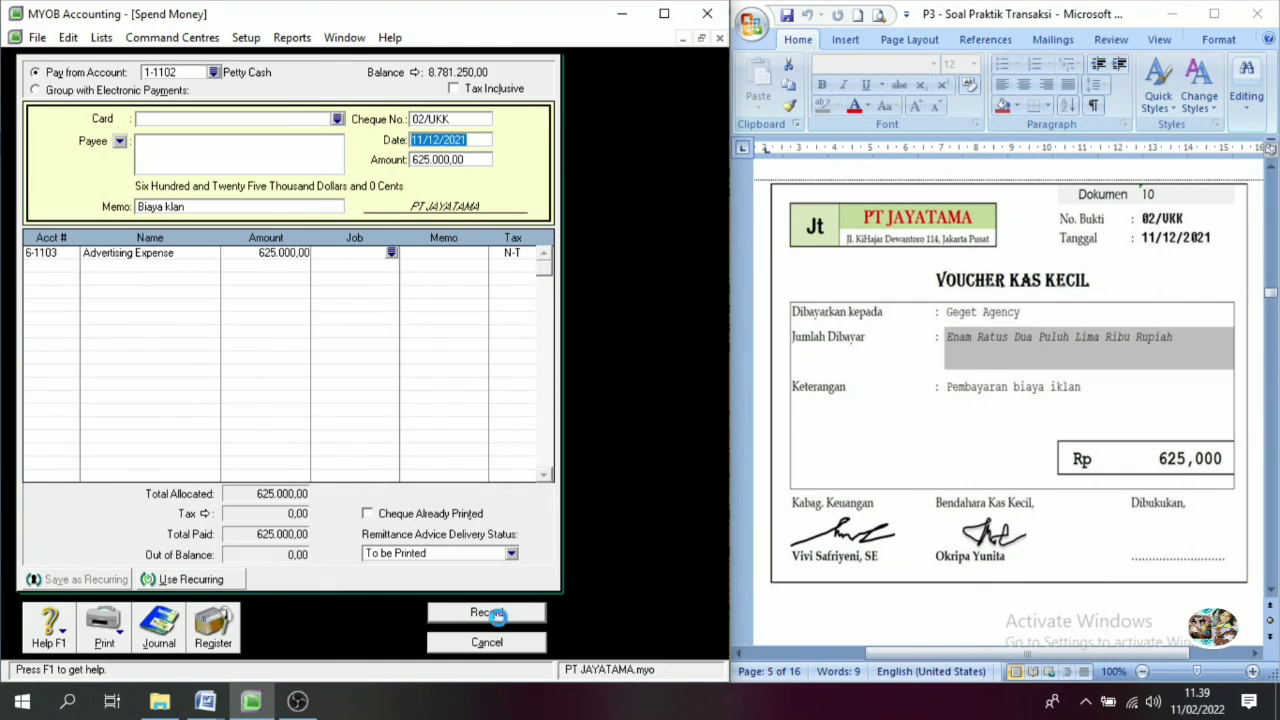
pyautogui.click(515, 648)
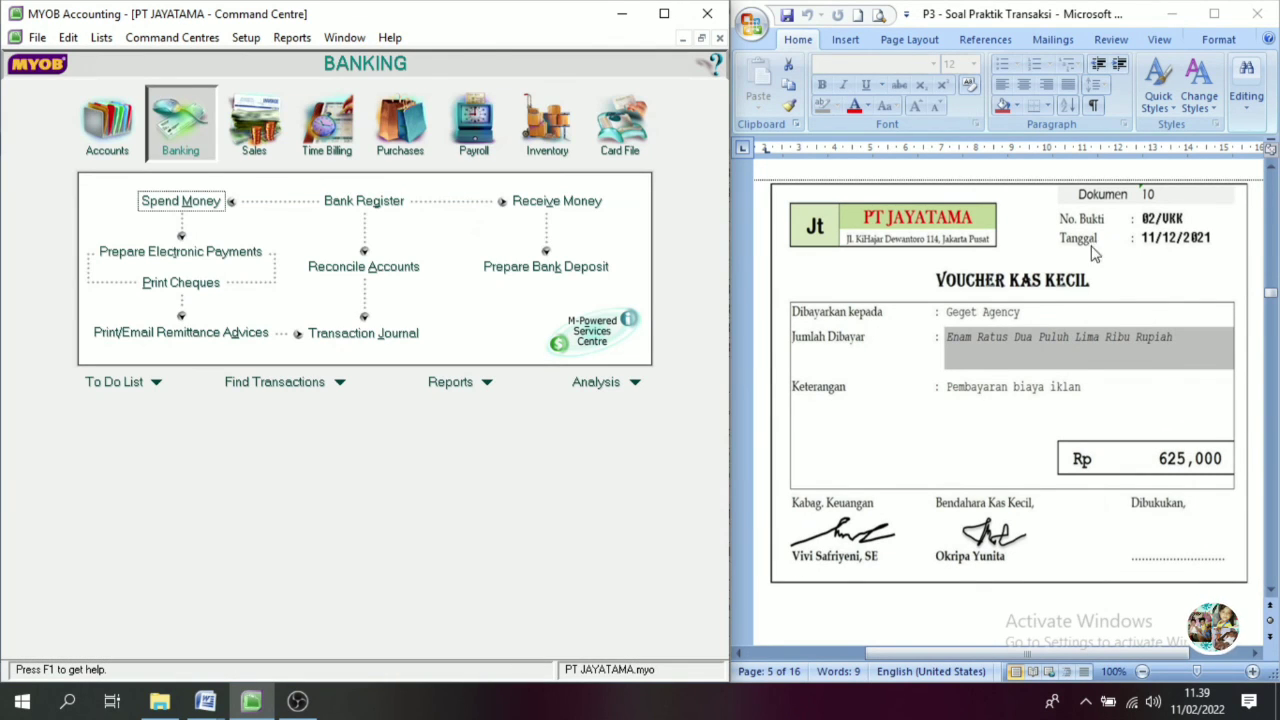
pyautogui.click(664, 14)
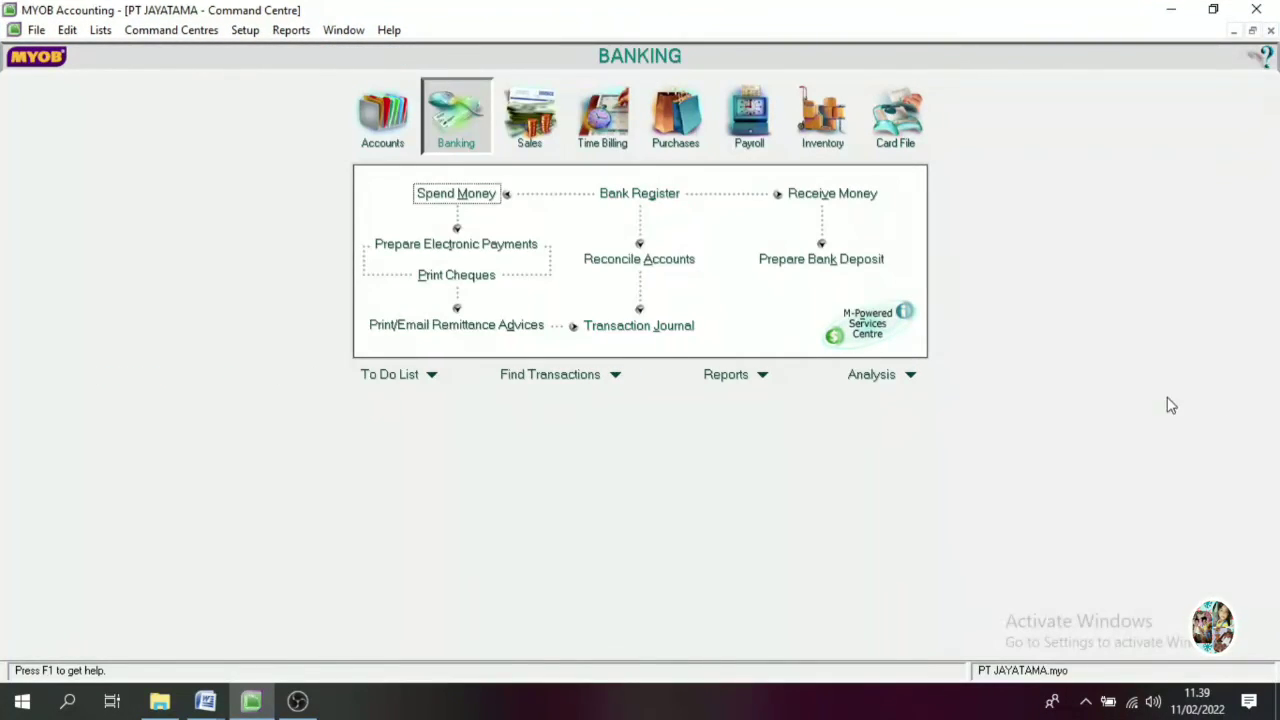